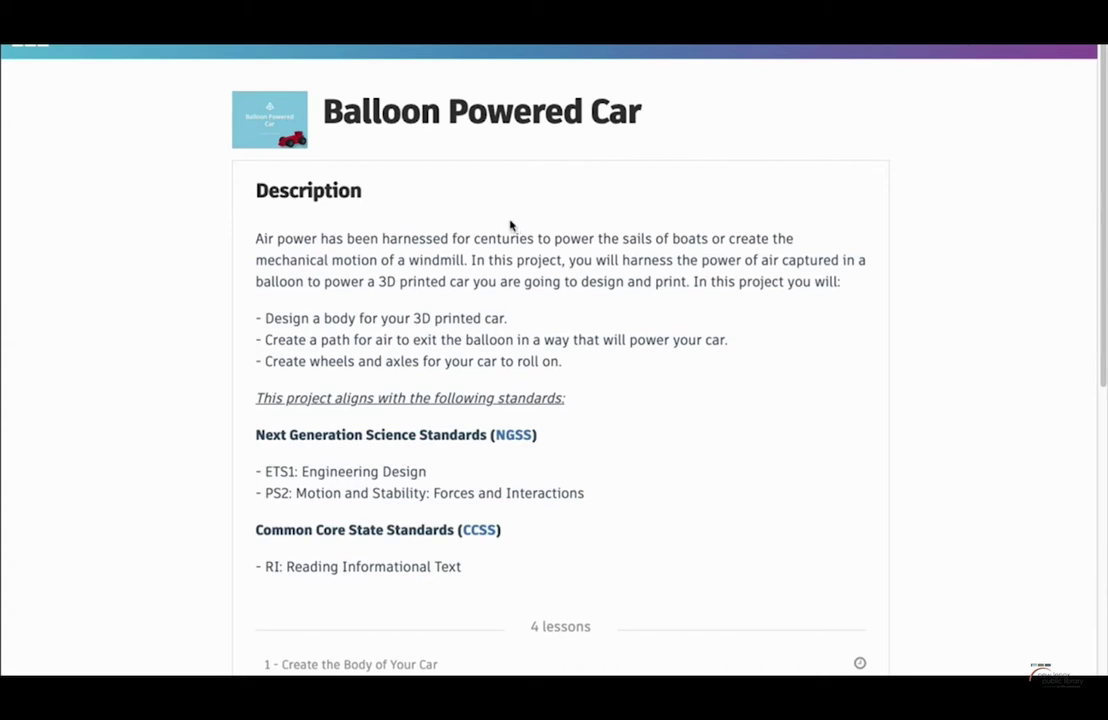
Step: Read through the Balloon Powered Car project description and start lesson 1, Create the Body of Your Car
scroll(510, 225, "down", 1)
scroll(510, 225, "down", 5)
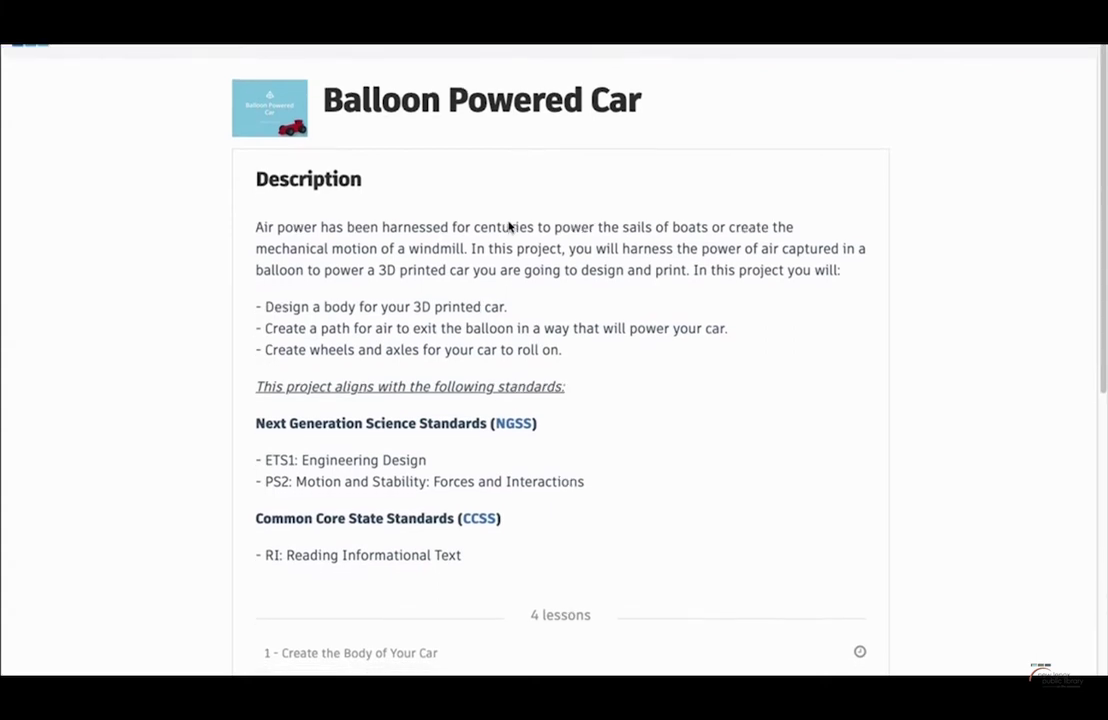
scroll(520, 219, "up", 4)
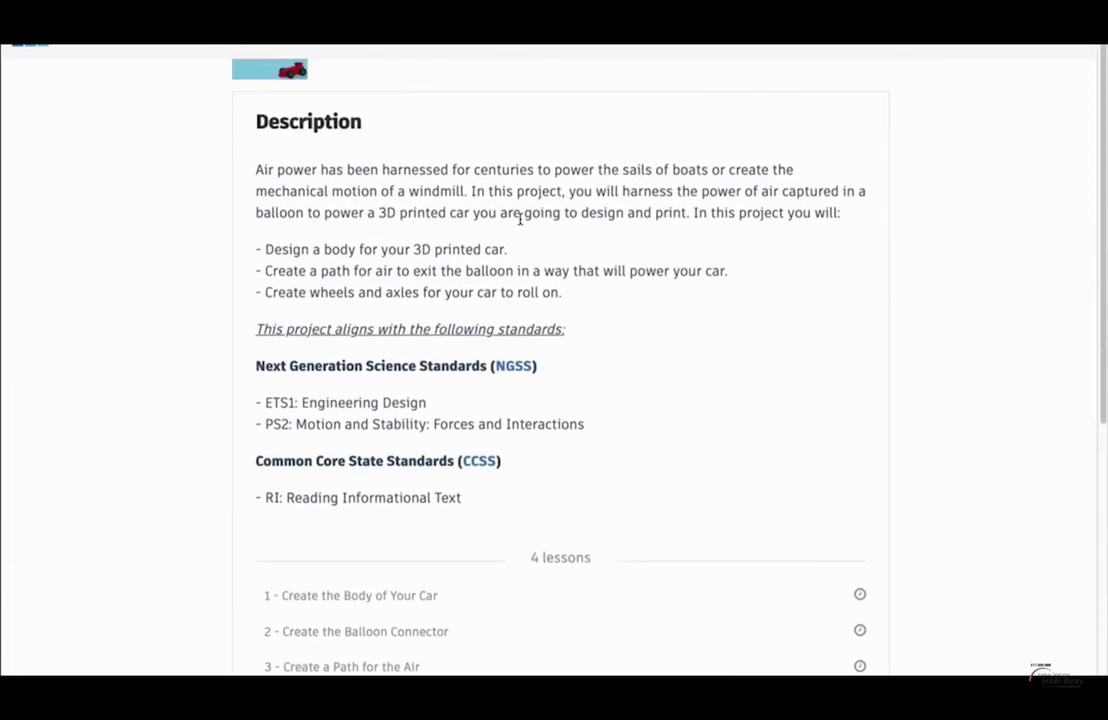
scroll(553, 248, "up", 2)
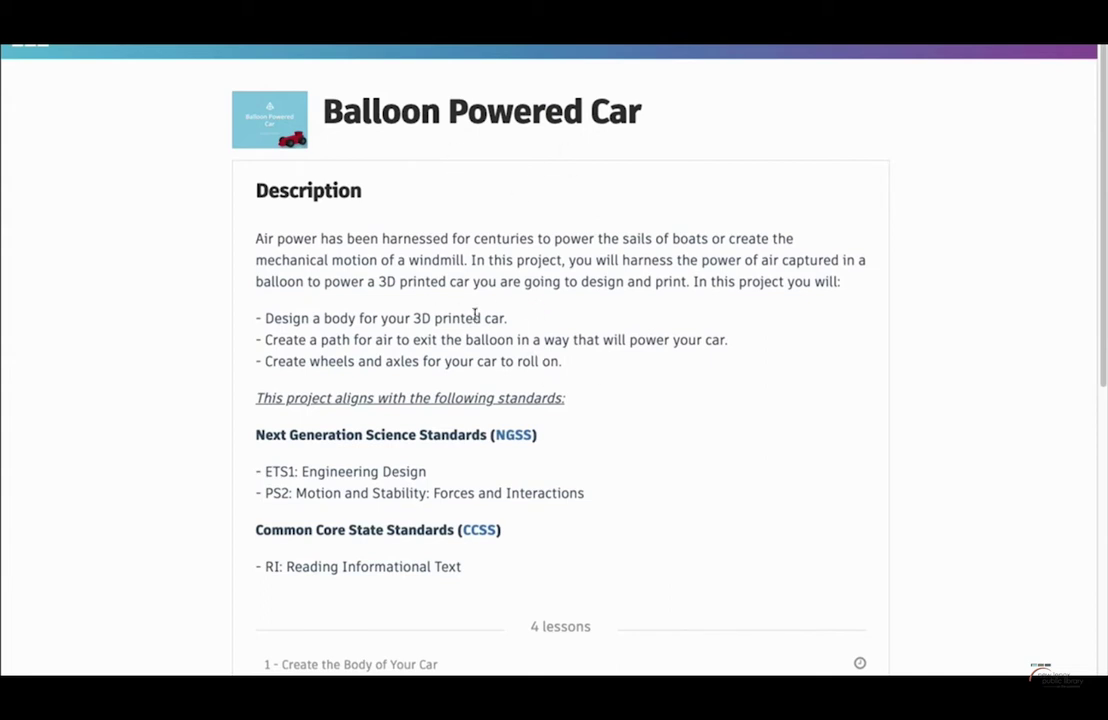
scroll(594, 346, "down", 1)
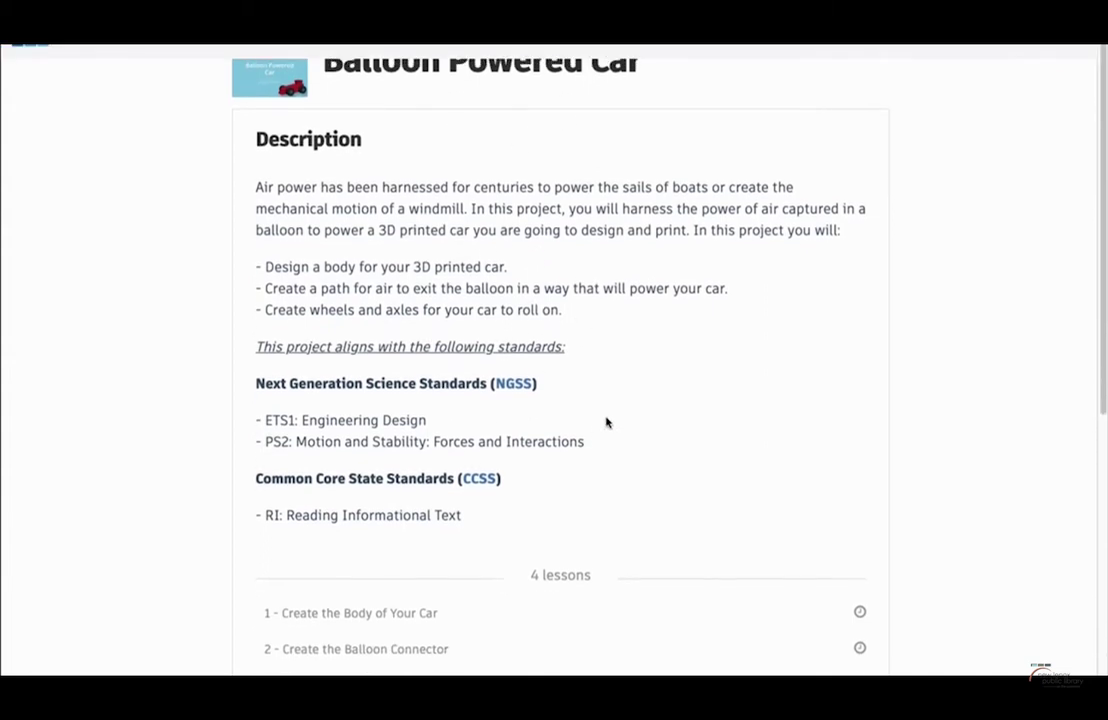
scroll(606, 420, "down", 2)
scroll(600, 380, "down", 1)
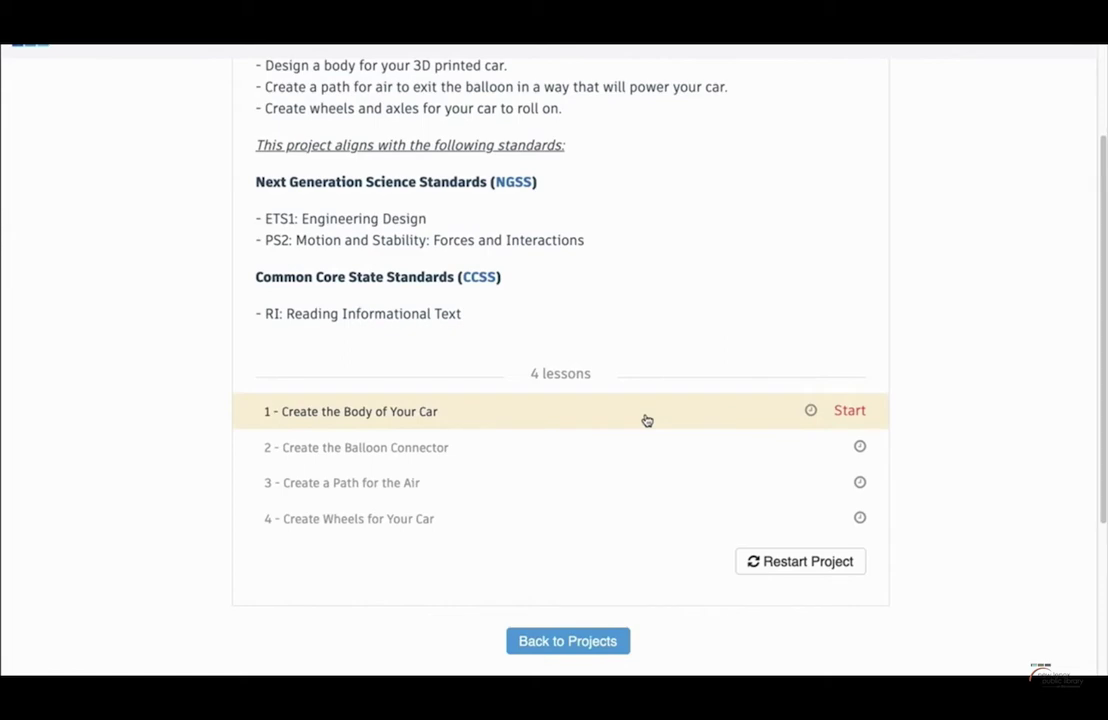
left_click(848, 412)
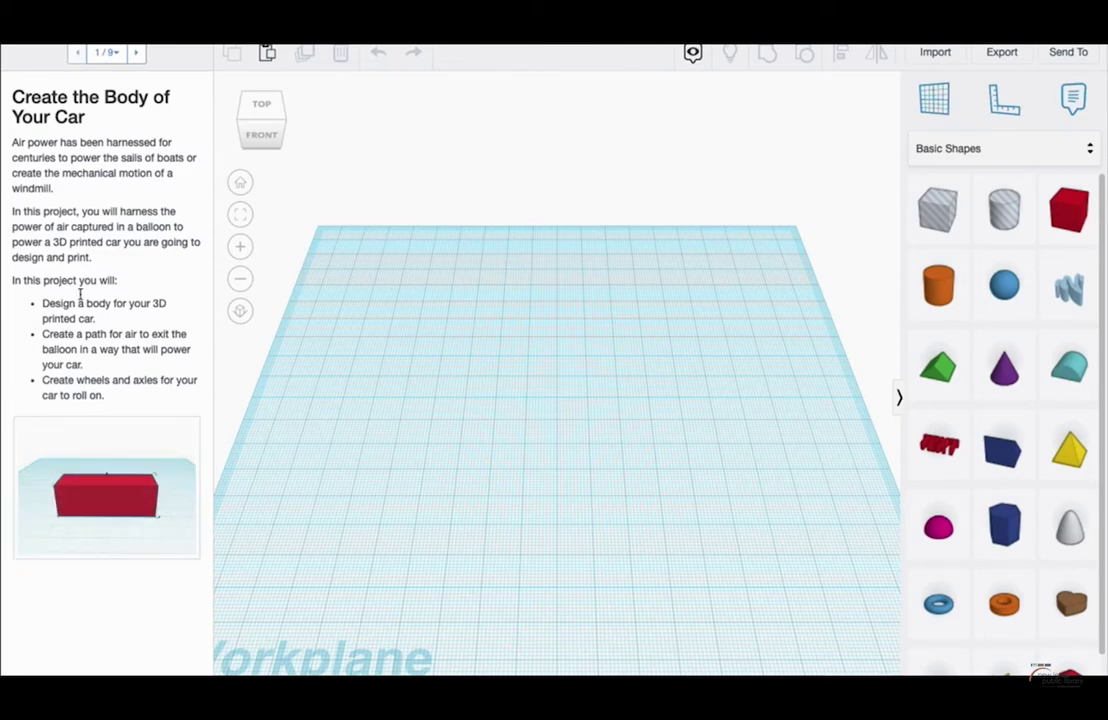
Step: View the enlarged example picture of the car body, close it and continue to the Car Body Design instructions
left_click(91, 512)
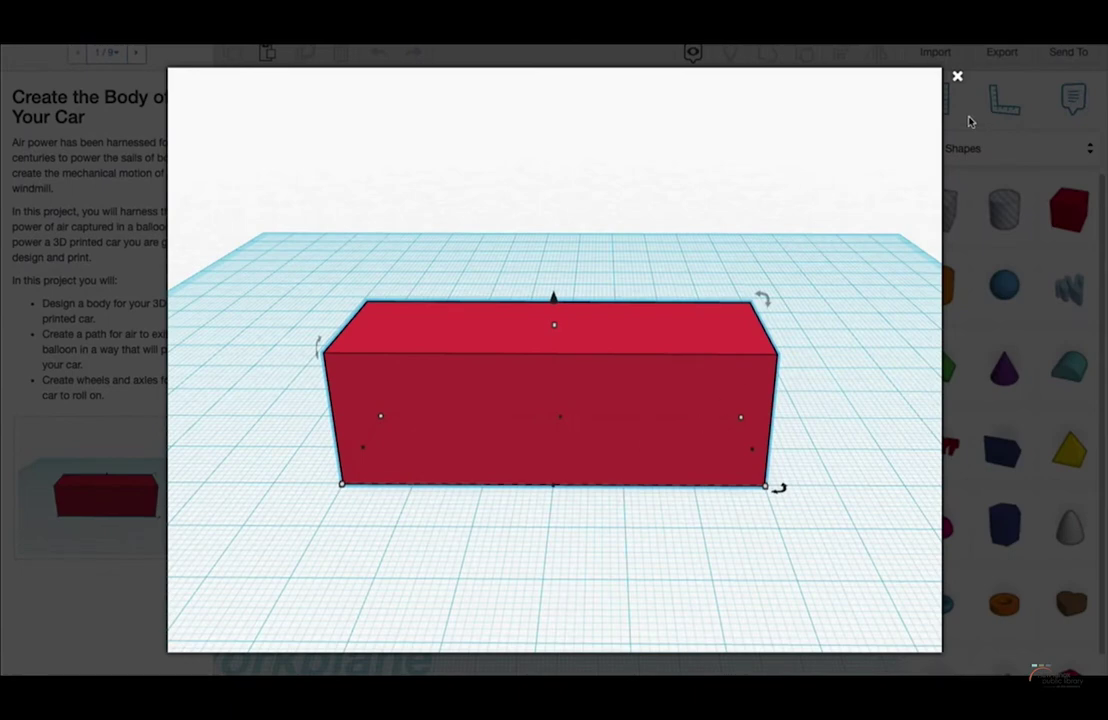
left_click(958, 79)
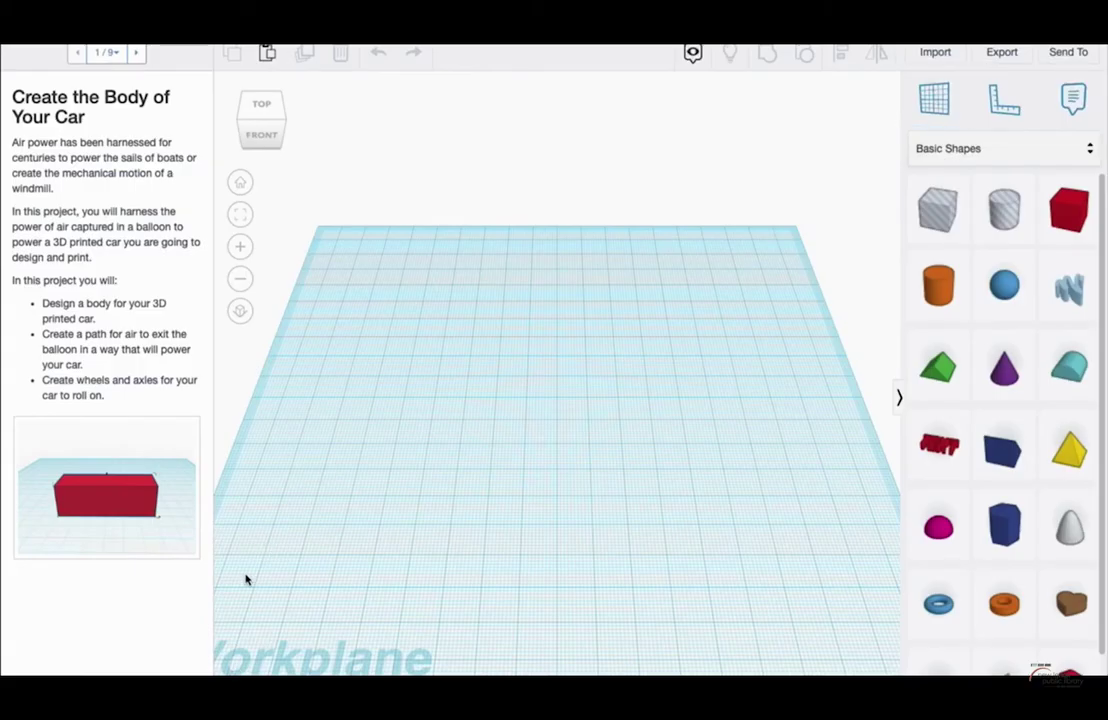
left_click(136, 52)
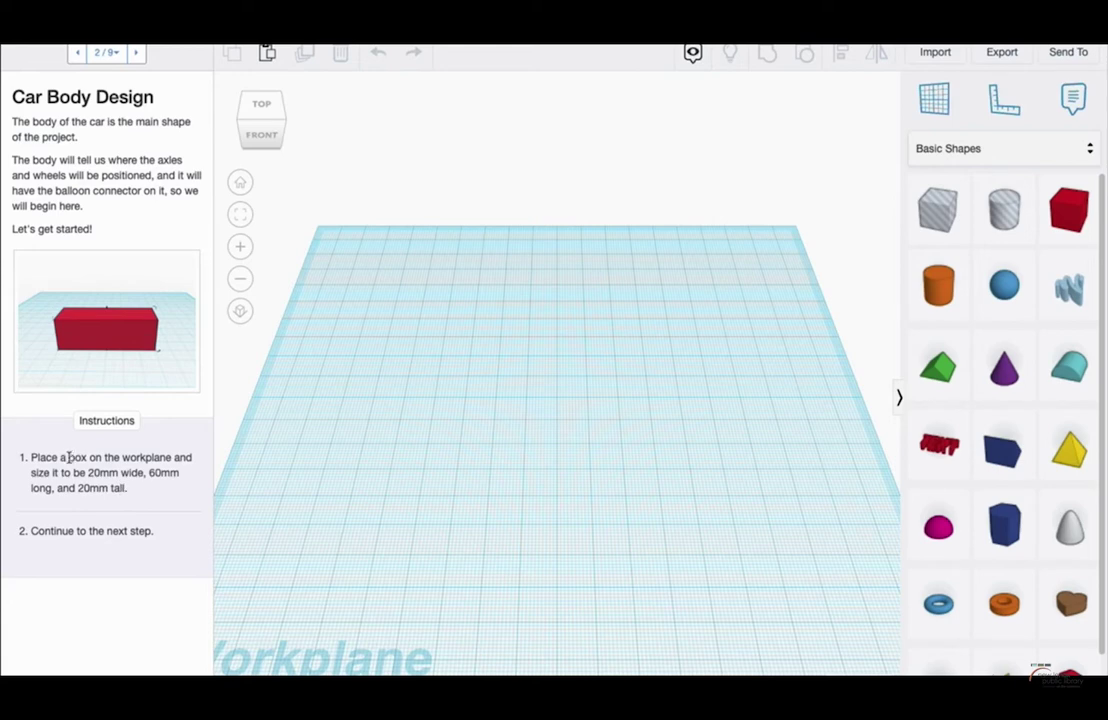
Step: Place a solid box on the workplane and check its height
left_click_drag(1066, 210, 505, 385)
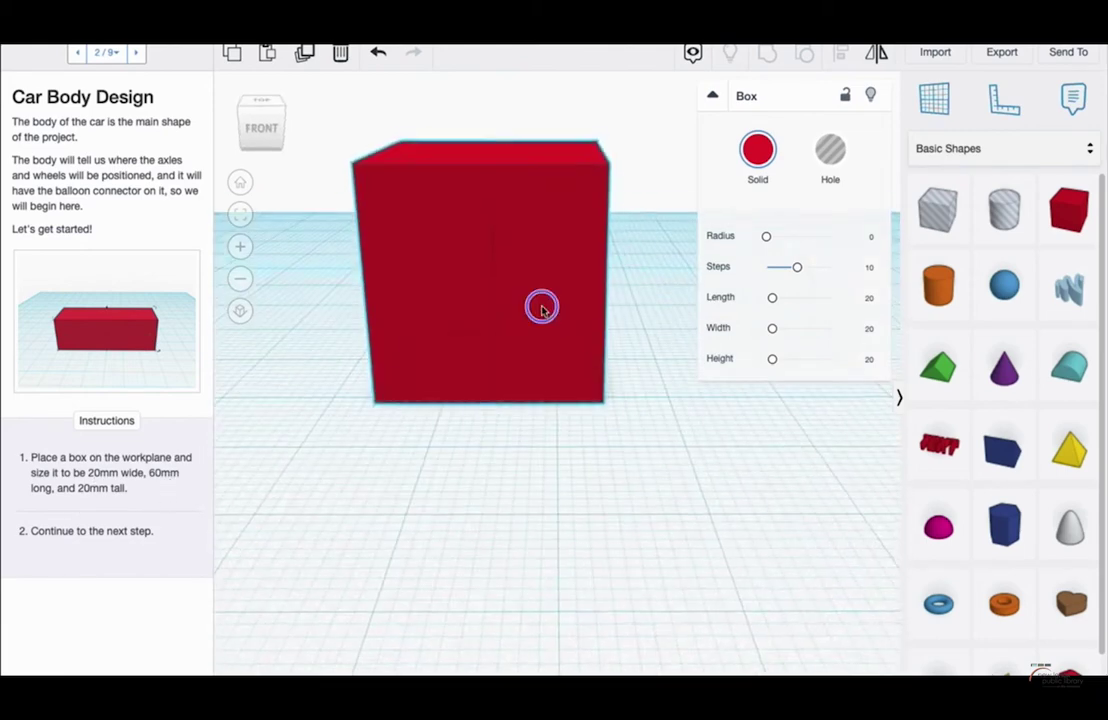
right_click_drag(542, 307, 538, 292)
mouse_move(489, 158)
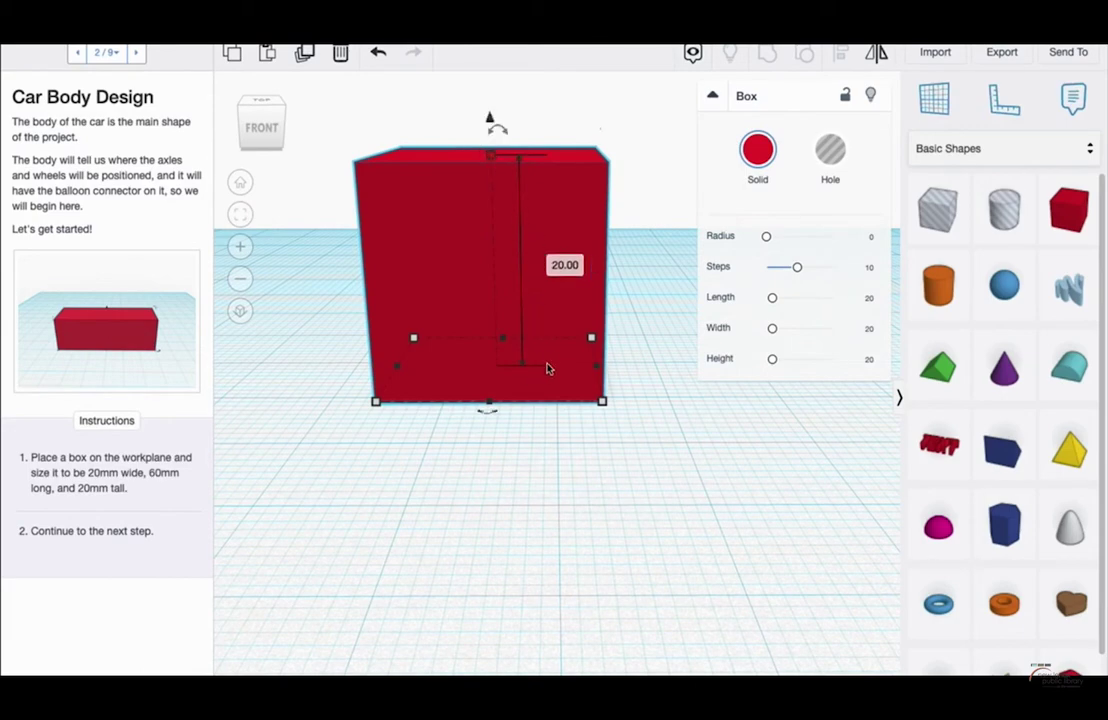
left_click(575, 455)
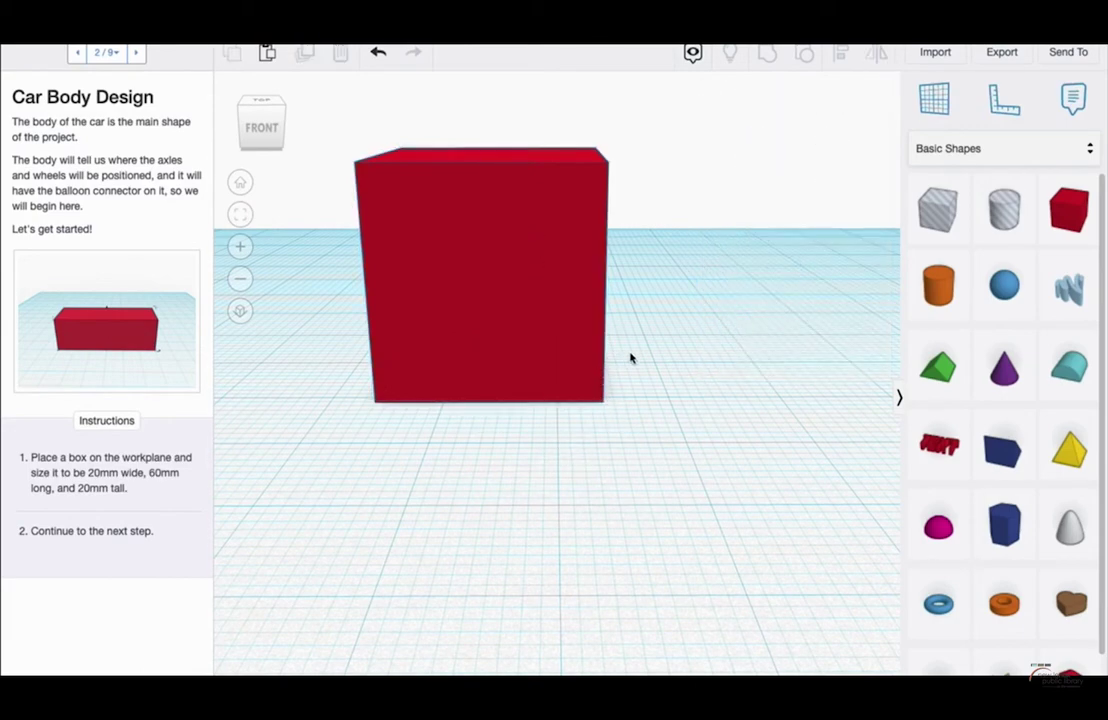
Step: Examine the box's base dimensions and corner handles from several angles
right_click_drag(631, 359, 589, 415)
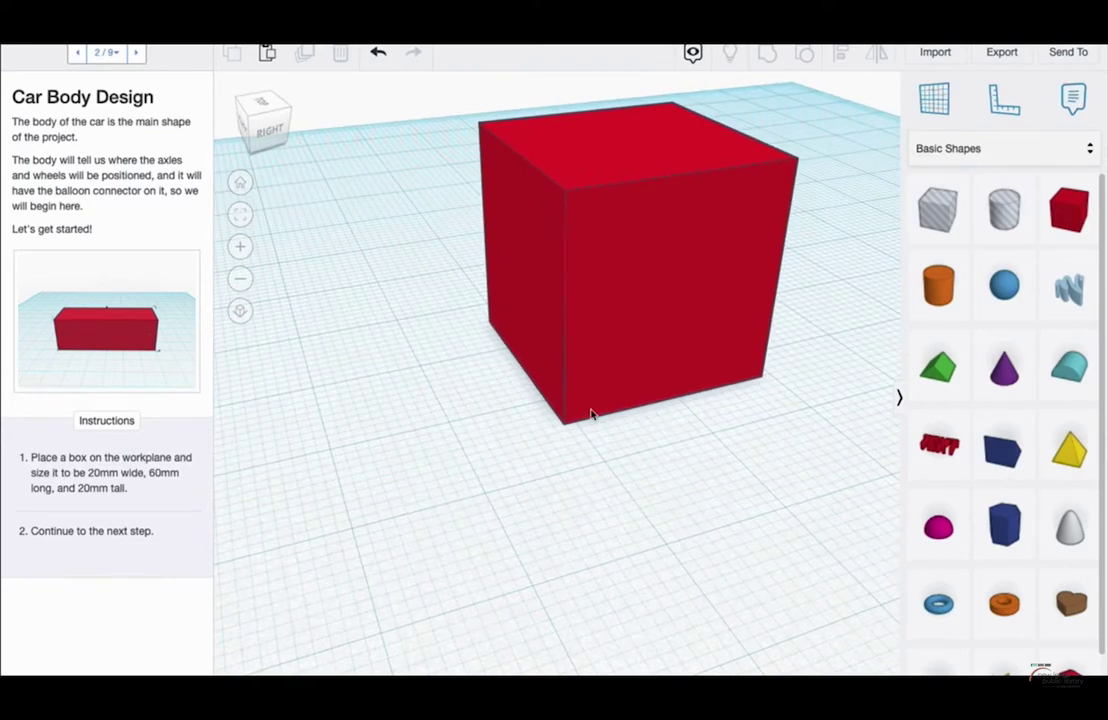
left_click(573, 414)
mouse_move(566, 424)
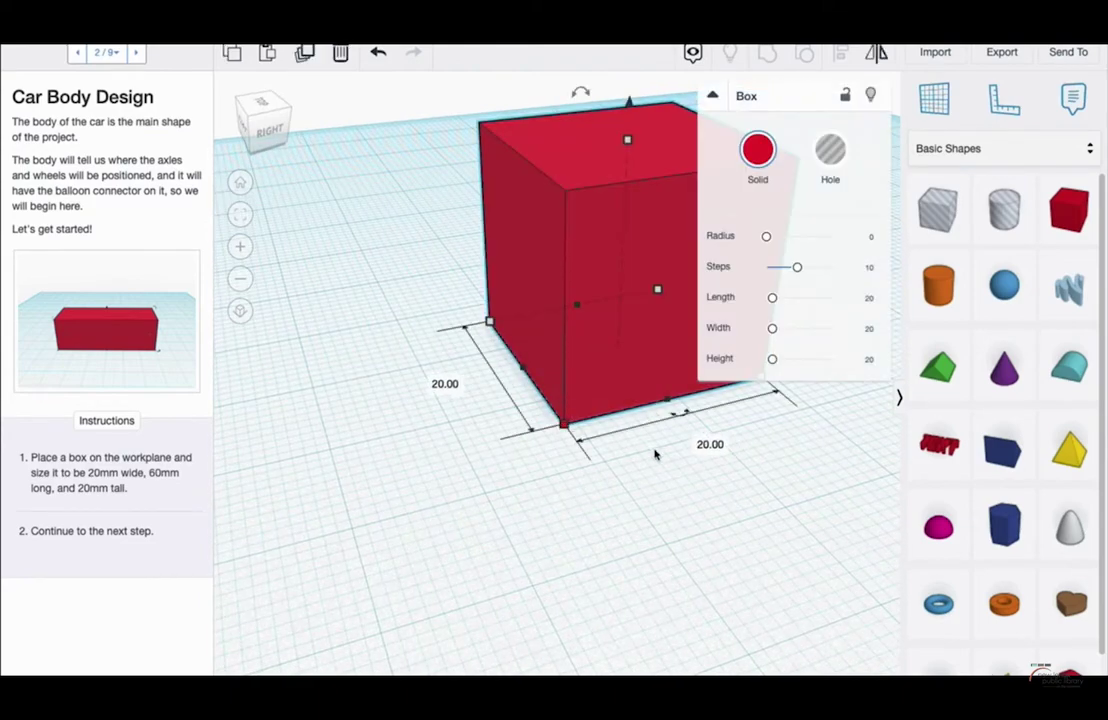
right_click_drag(710, 448, 762, 475)
left_click(560, 362)
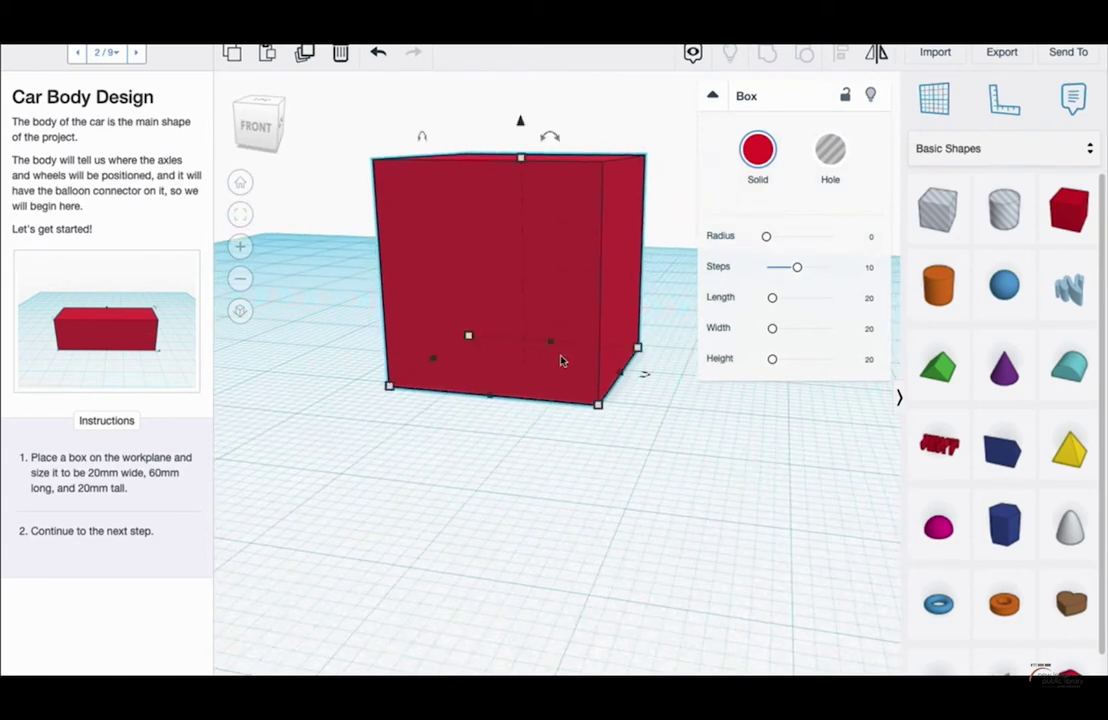
right_click_drag(673, 492, 606, 448)
mouse_move(590, 428)
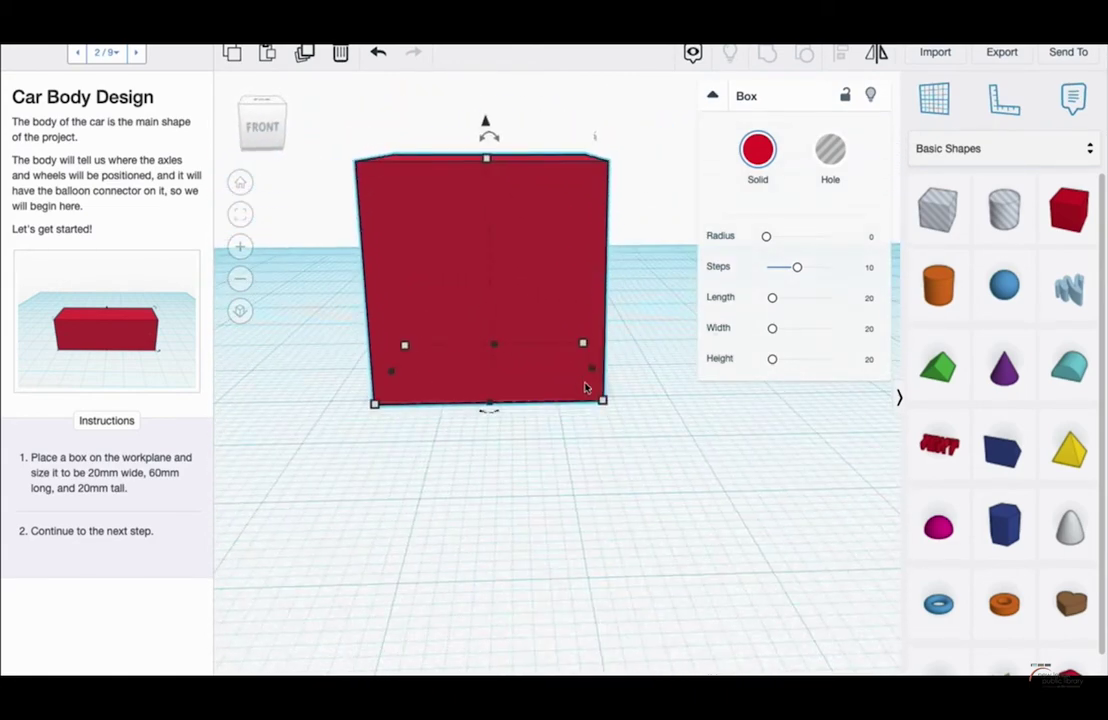
mouse_move(589, 390)
right_mouse_down()
mouse_move(586, 425)
mouse_move(604, 400)
right_mouse_up()
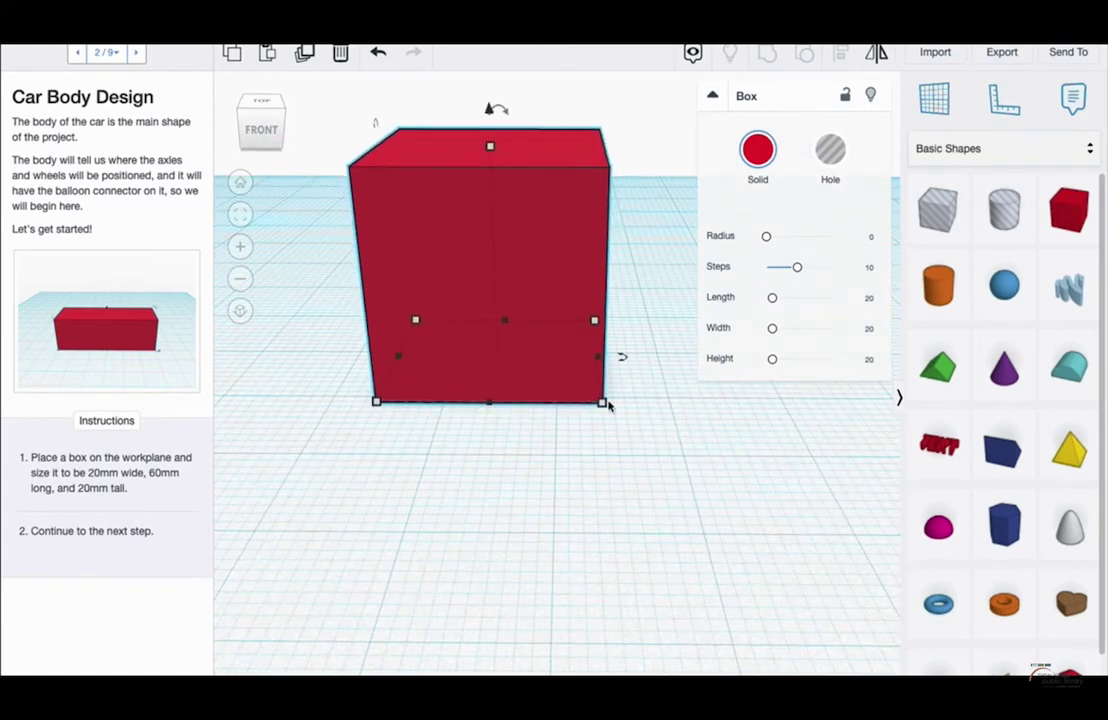
Step: Set the box's length along its front edge to 60 mm
mouse_move(606, 405)
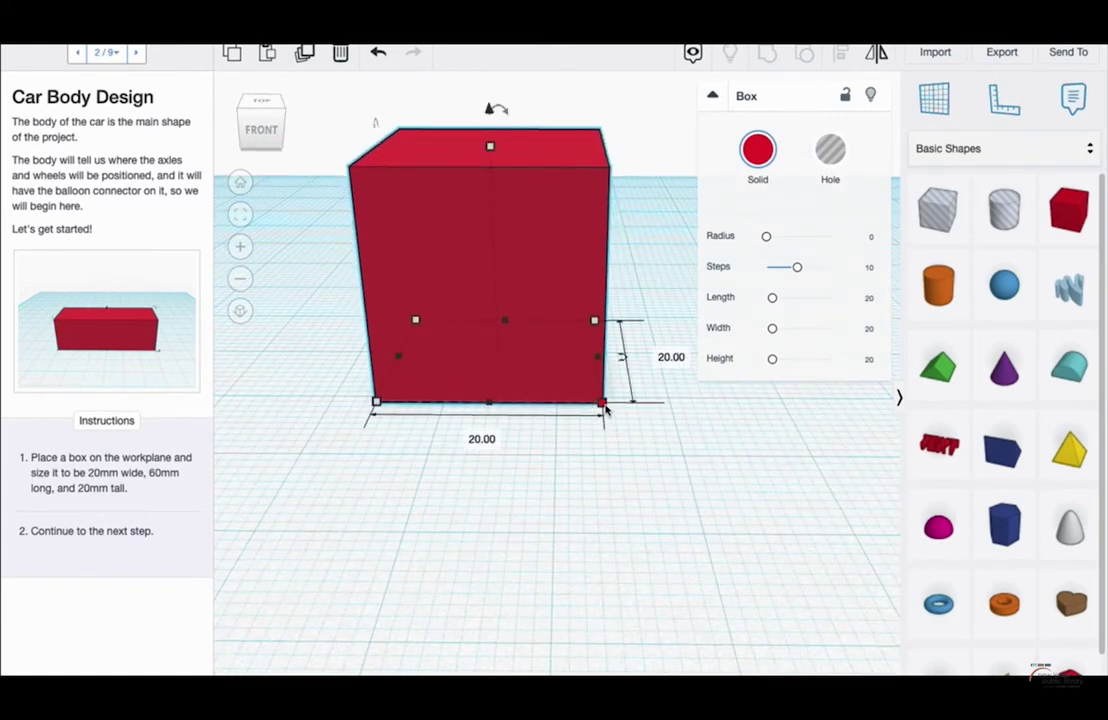
left_click(481, 438)
type("60.")
key("Return")
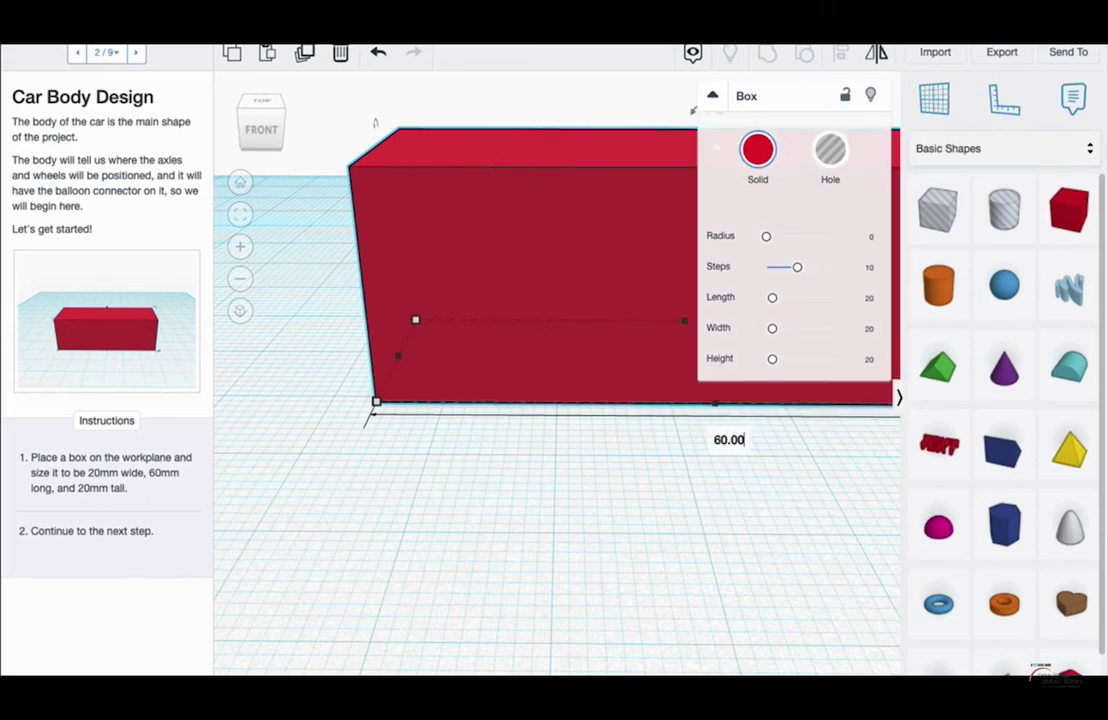
scroll(605, 415, "up", 2)
scroll(608, 412, "down", 2)
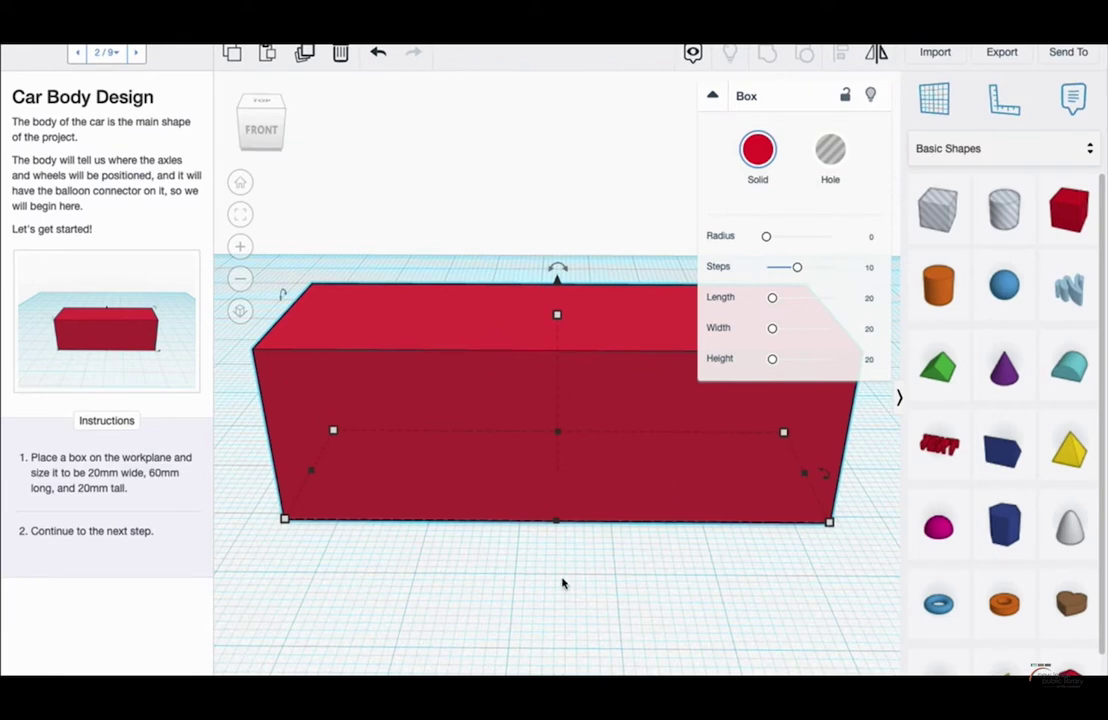
Step: Check the car body box's length and width at its front base corner
left_click(828, 521)
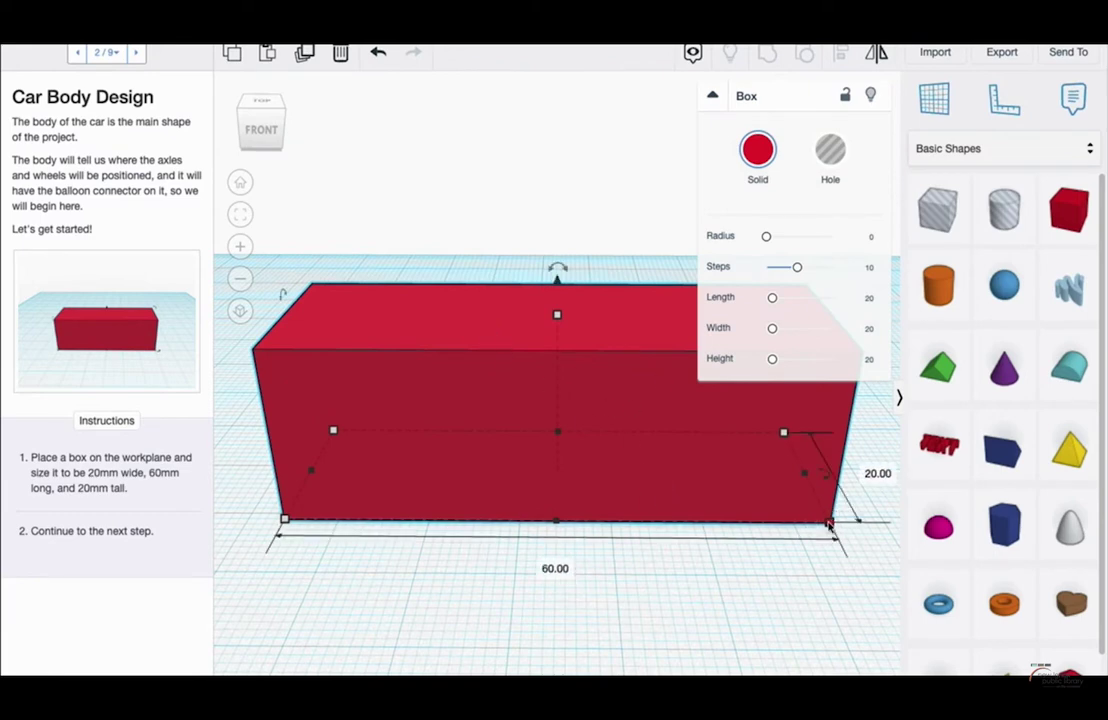
left_click(557, 569)
left_click(557, 488)
scroll(551, 492, "down", 2)
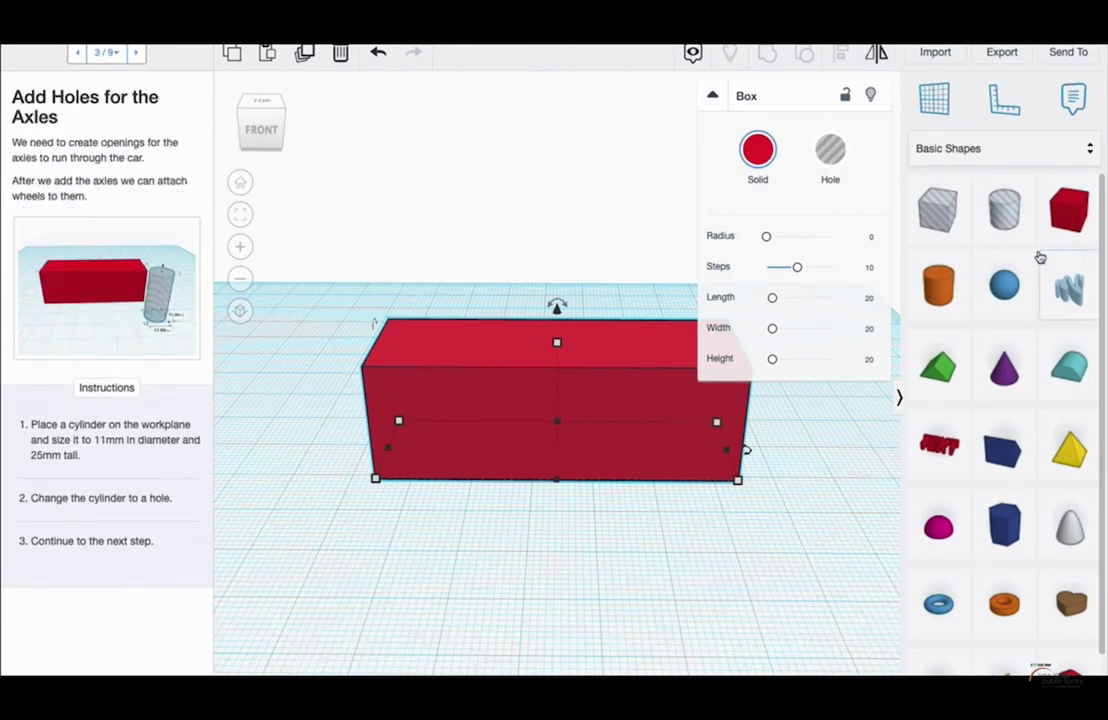
Step: Place a cylinder hole in front of the car body and set its base to 11 by 11 mm
left_click_drag(990, 218, 540, 600)
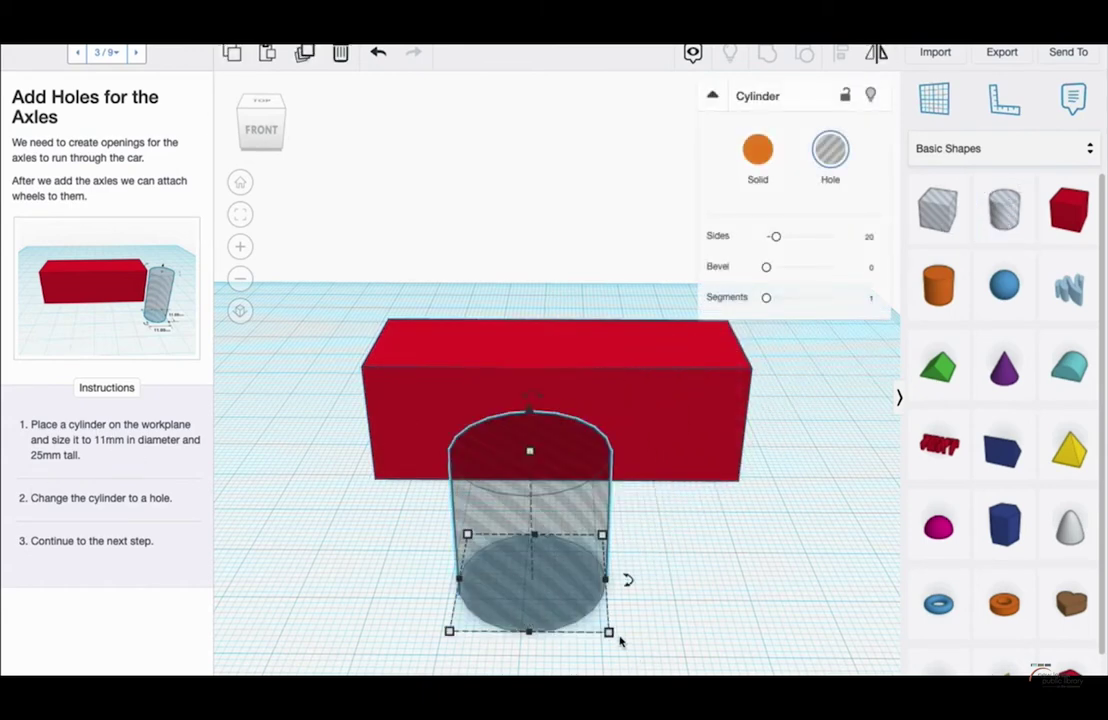
mouse_move(610, 634)
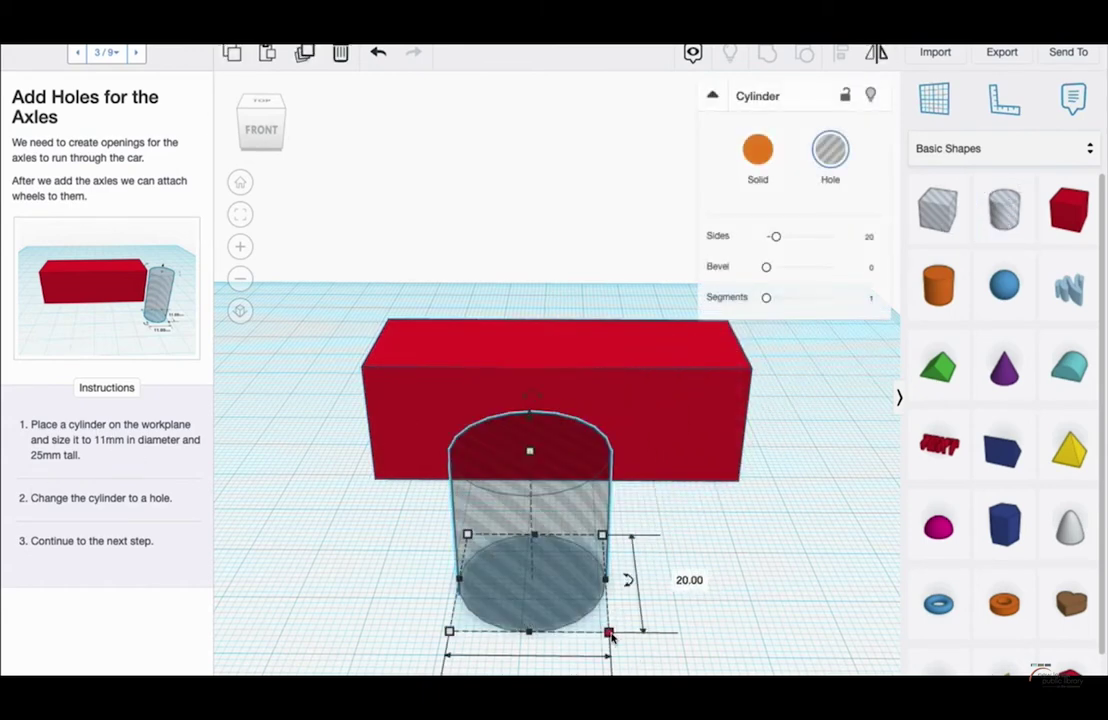
left_click(689, 578)
type("11")
key("Tab")
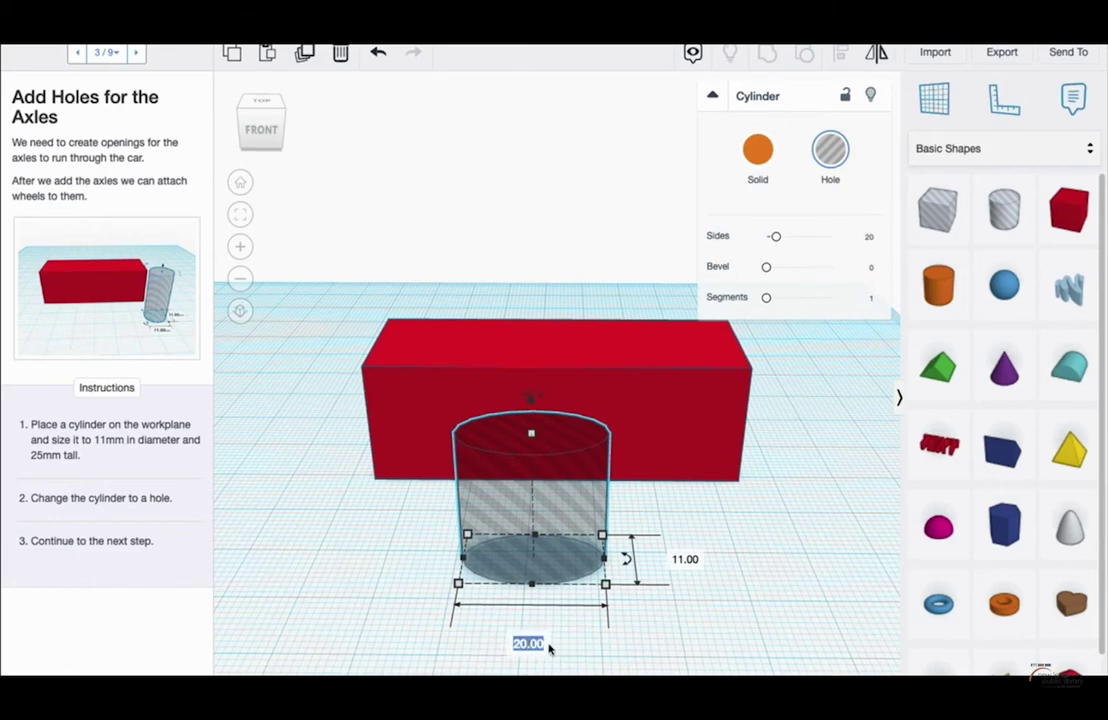
type("11")
key("Return")
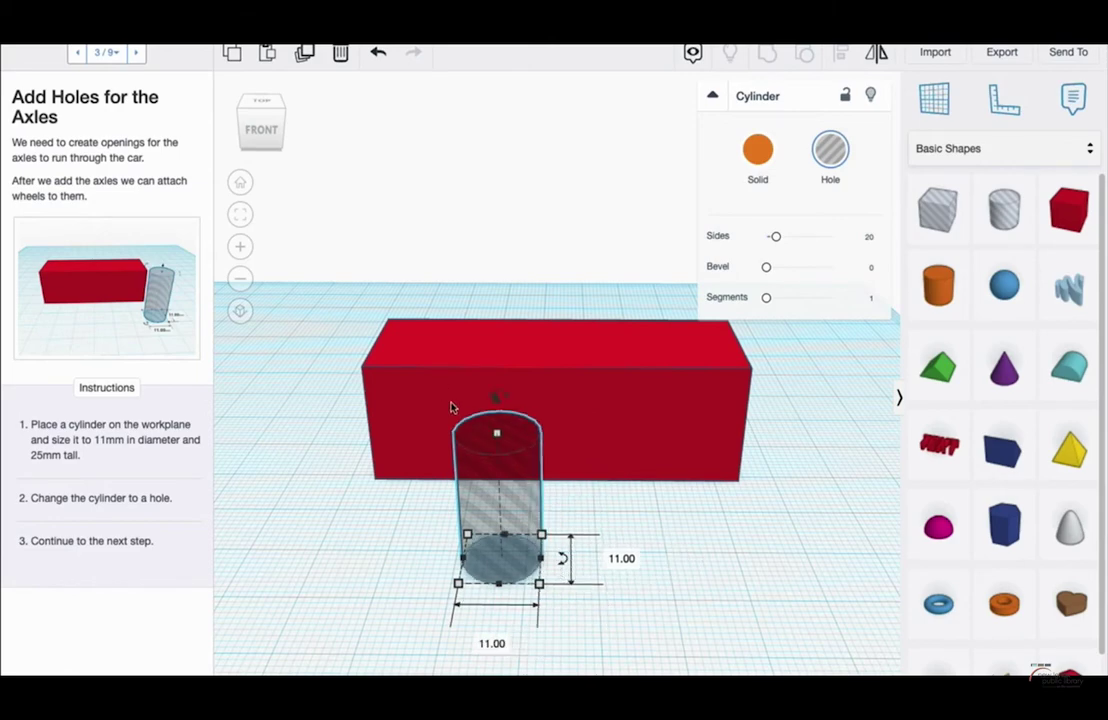
Step: Set the cylinder hole's height to 25 mm and compare it with the lesson's enlarged example picture
right_click_drag(555, 568, 555, 520)
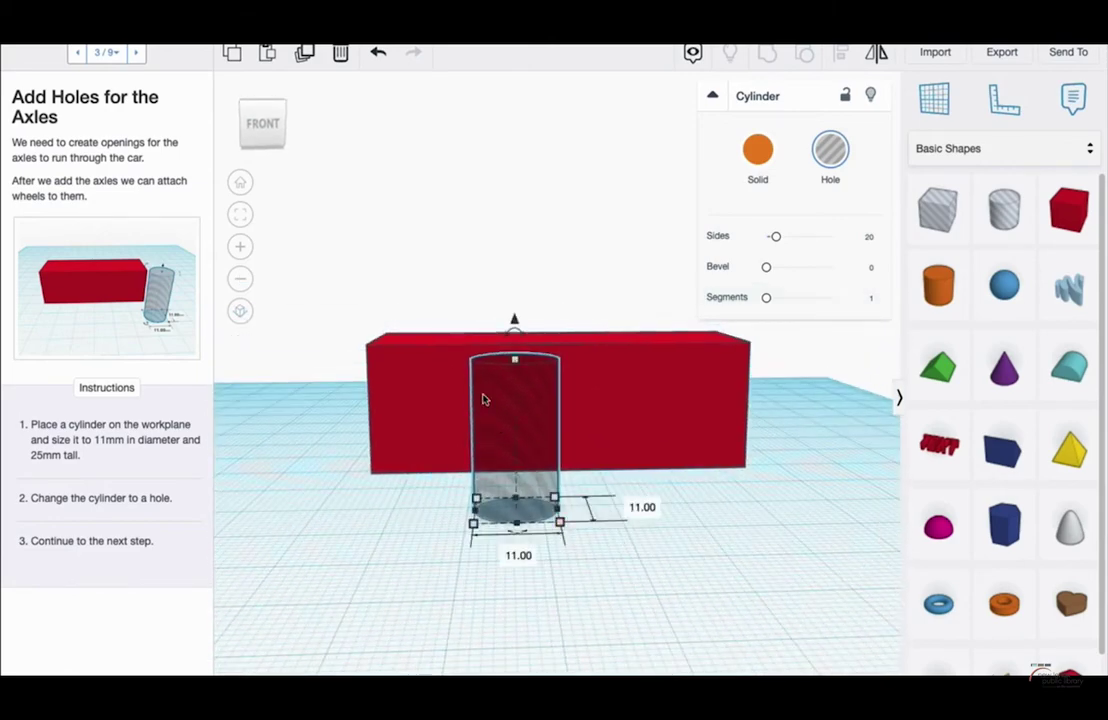
mouse_move(512, 368)
left_click(592, 435)
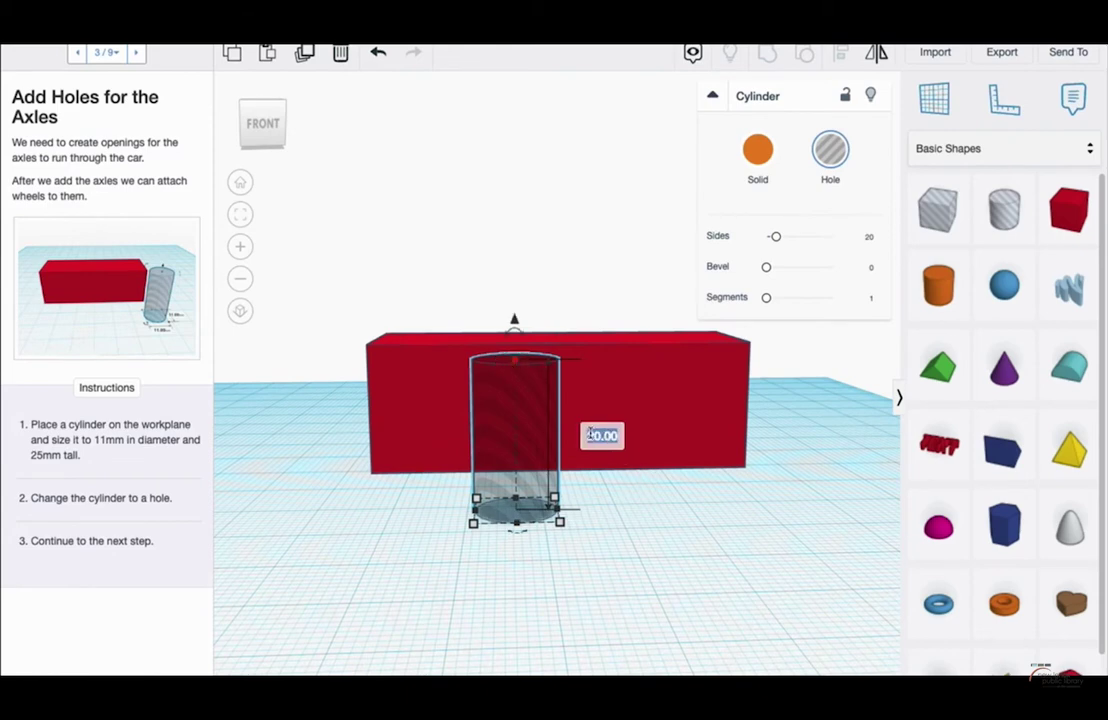
type("25")
key("Return")
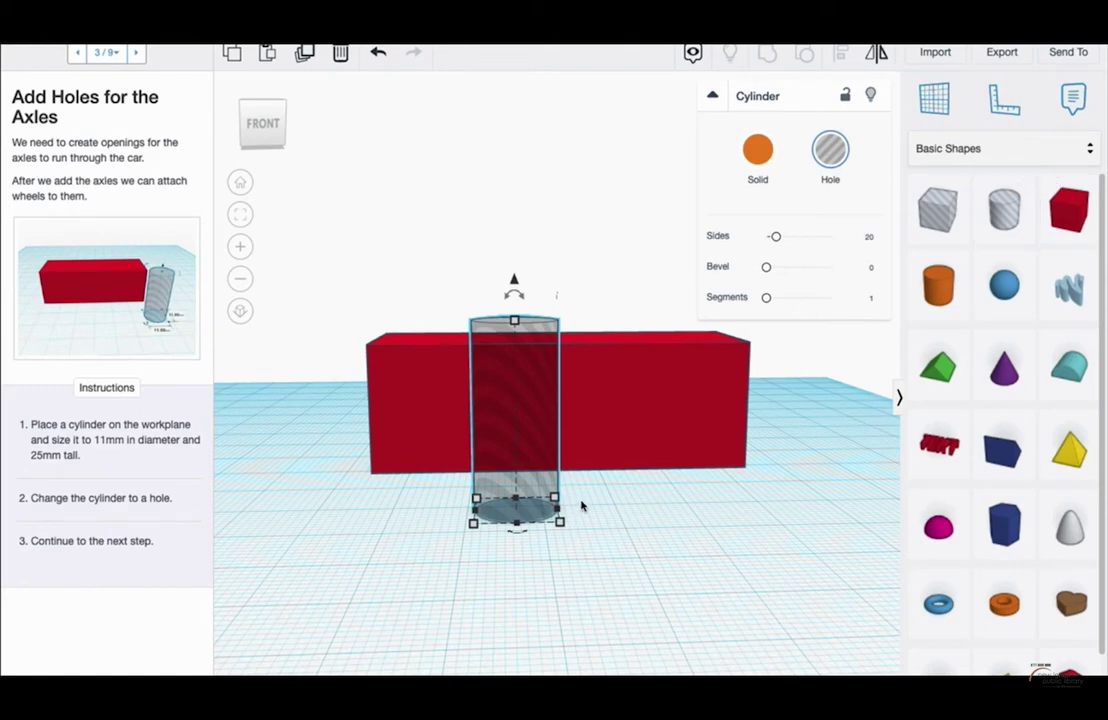
right_click_drag(581, 507, 552, 503)
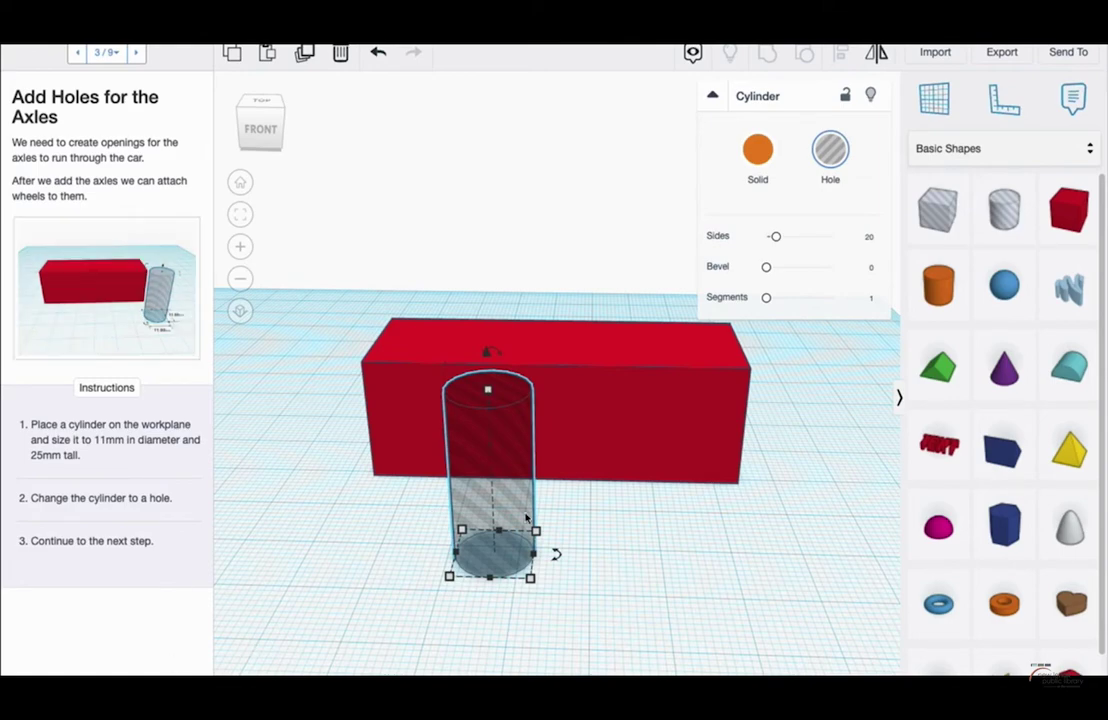
left_click(123, 280)
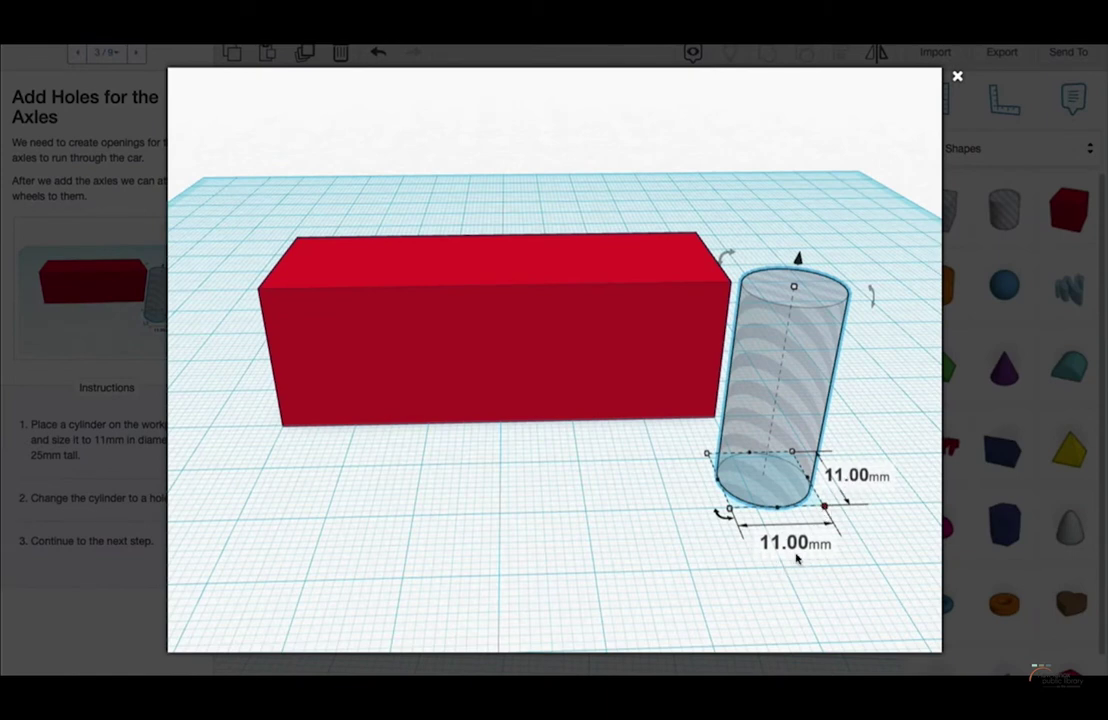
left_click(955, 78)
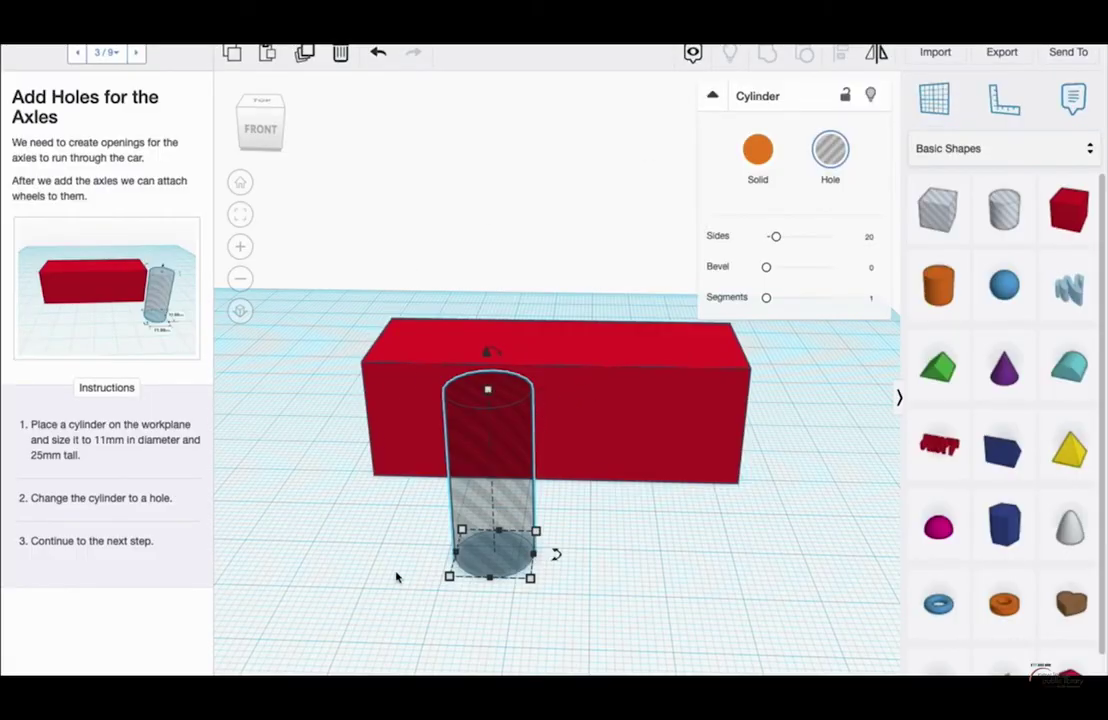
Step: Advance the lesson to aligning the first axle and rotate the cylinder hole 90° so it lies across the car body's width
left_click(712, 96)
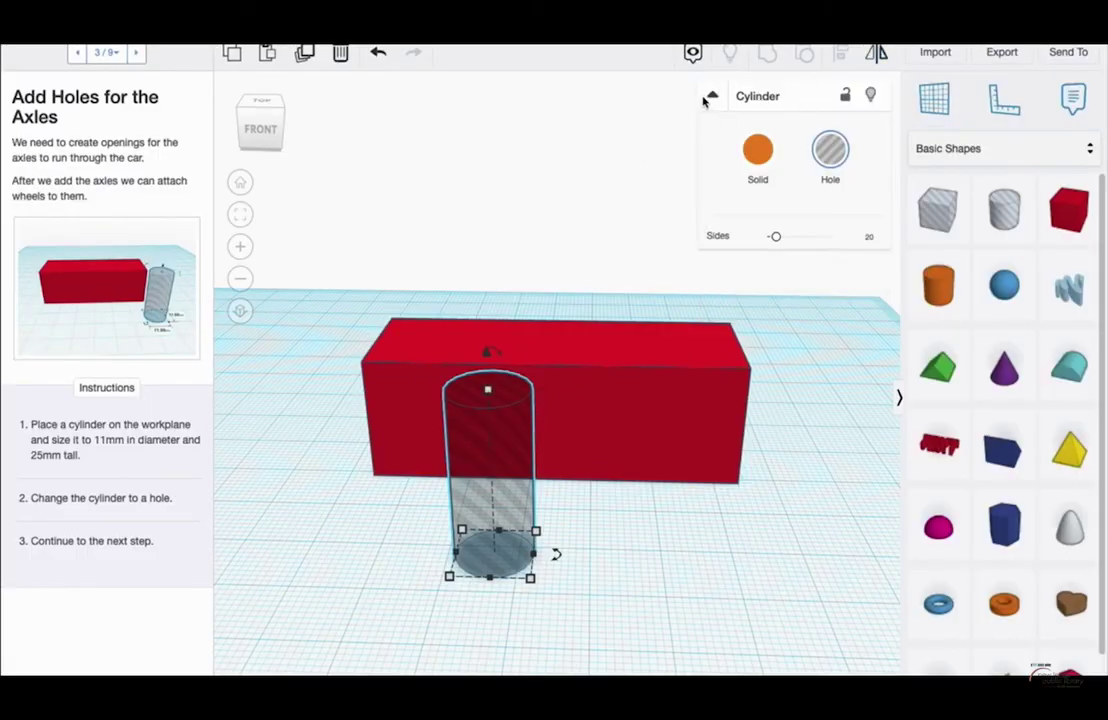
right_click_drag(425, 468, 453, 504)
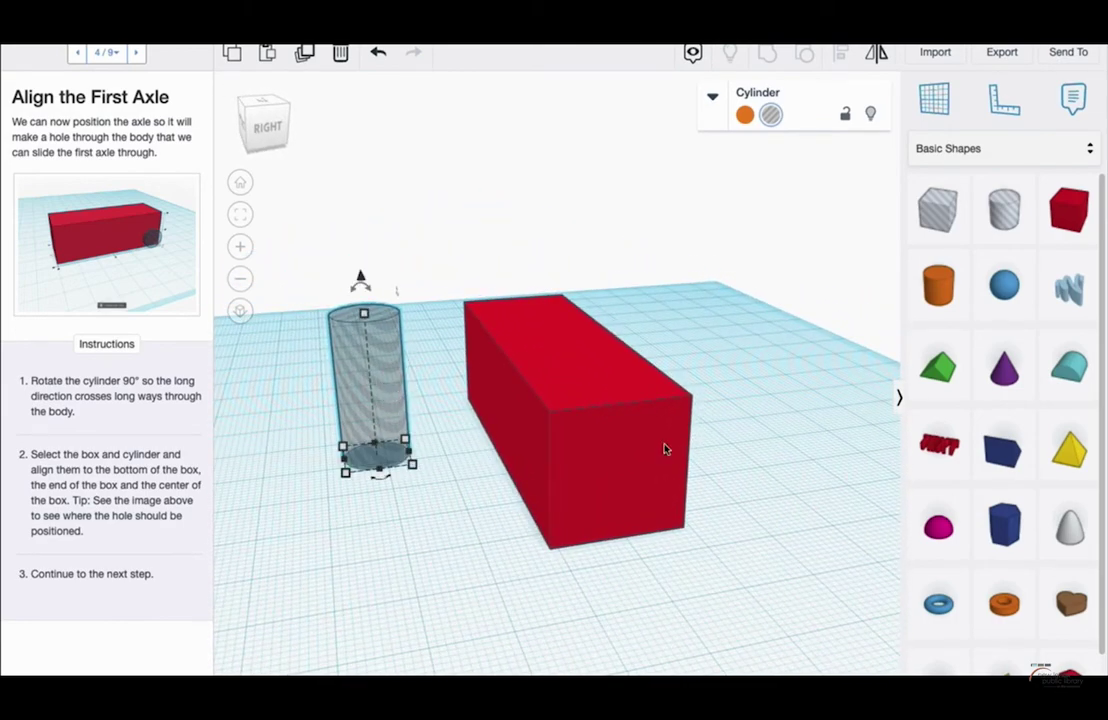
left_click(264, 125)
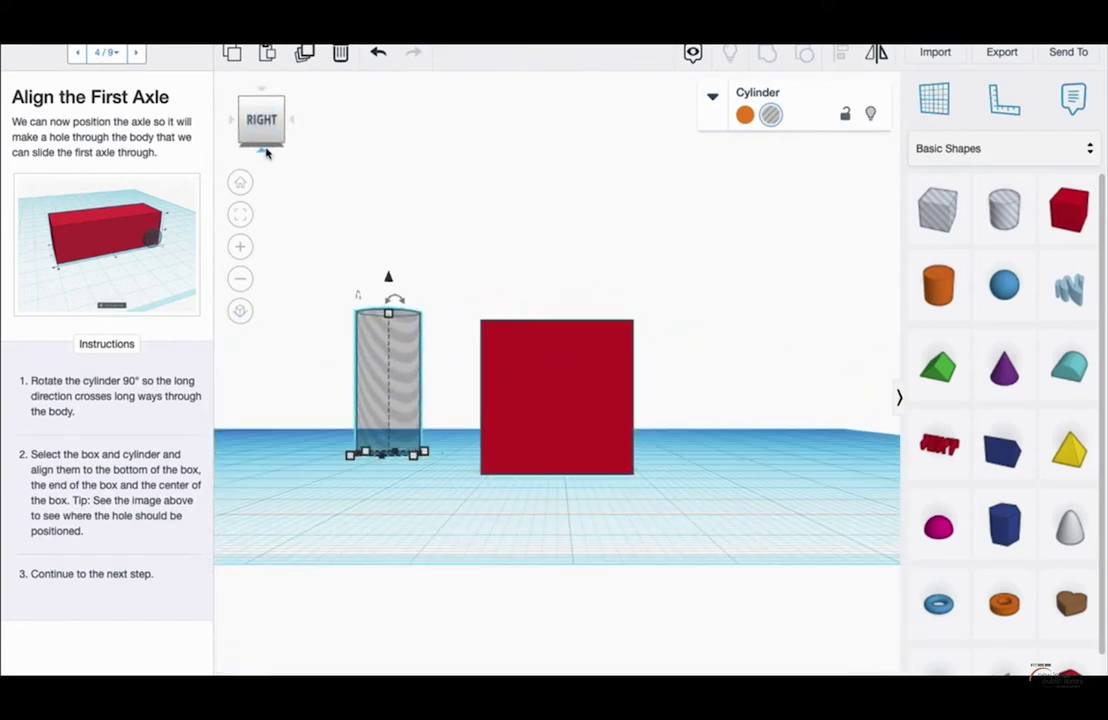
left_click_drag(393, 298, 389, 296)
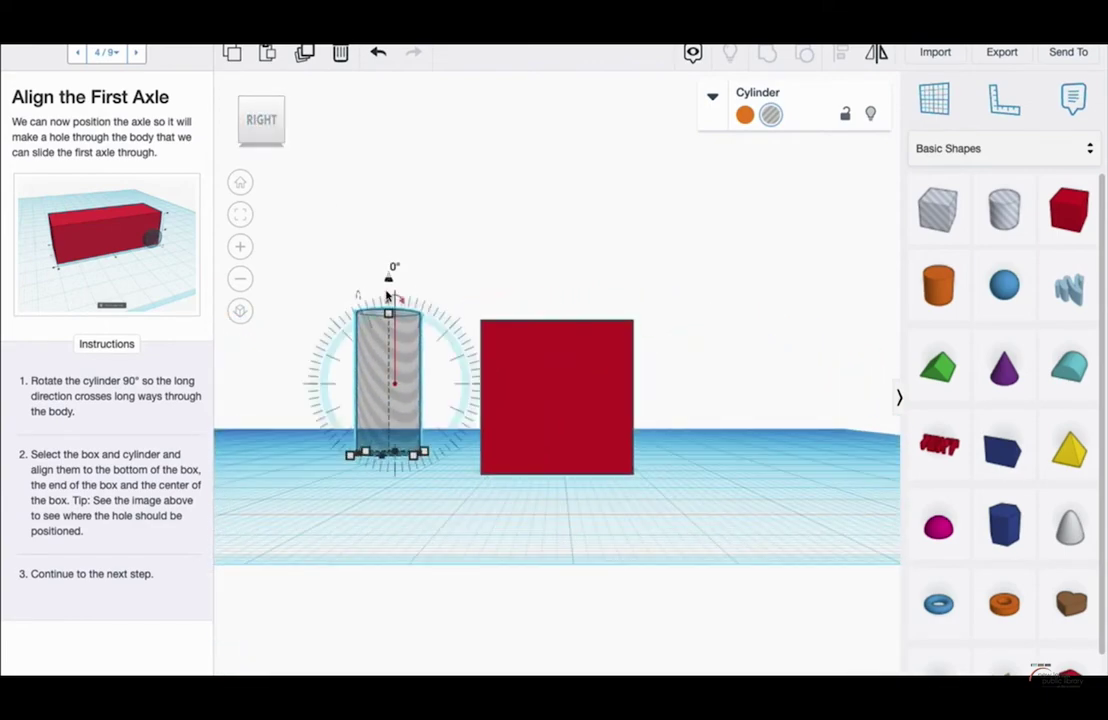
left_click(284, 120)
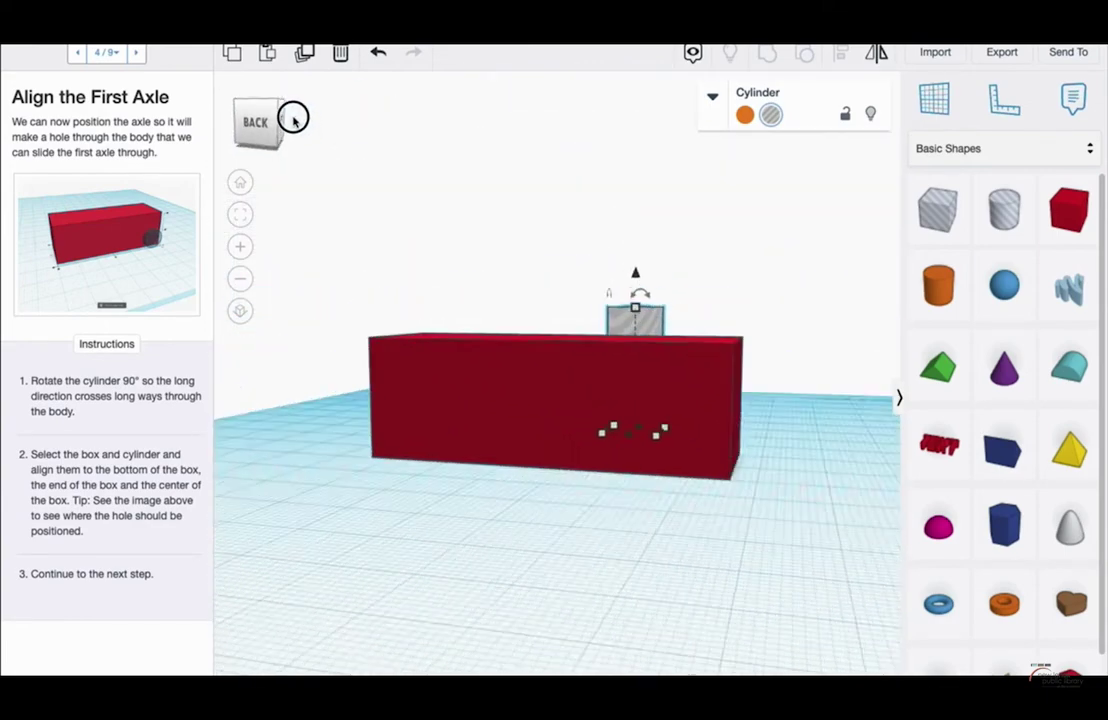
left_click(289, 117)
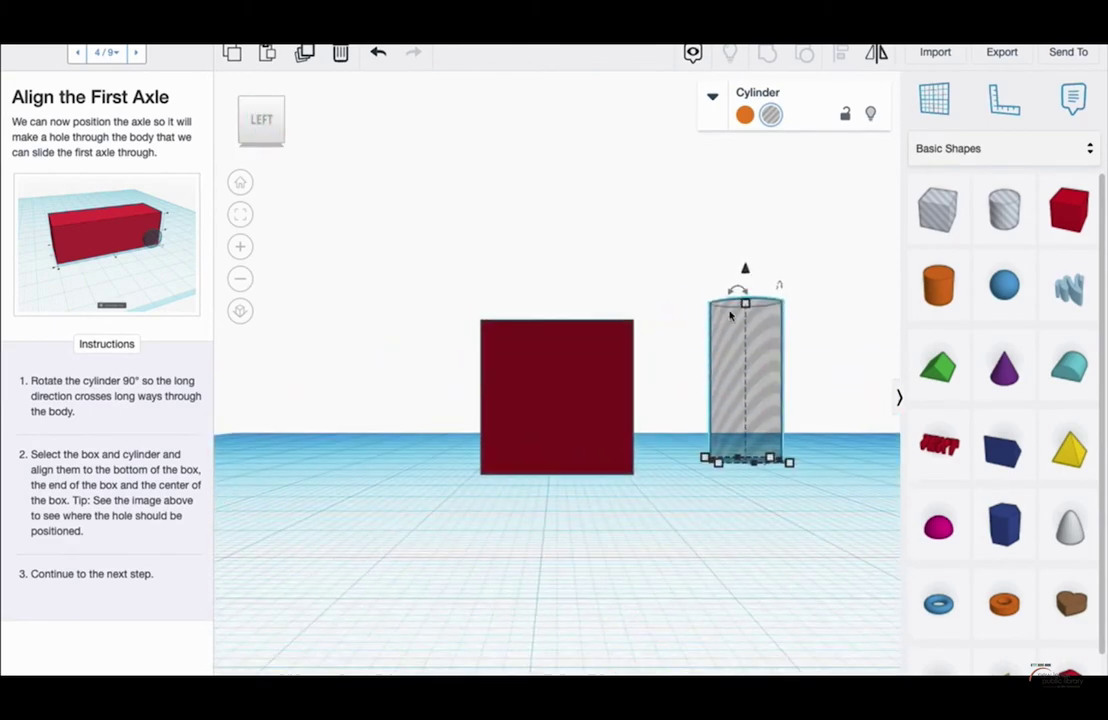
left_click(295, 121)
left_click(295, 121)
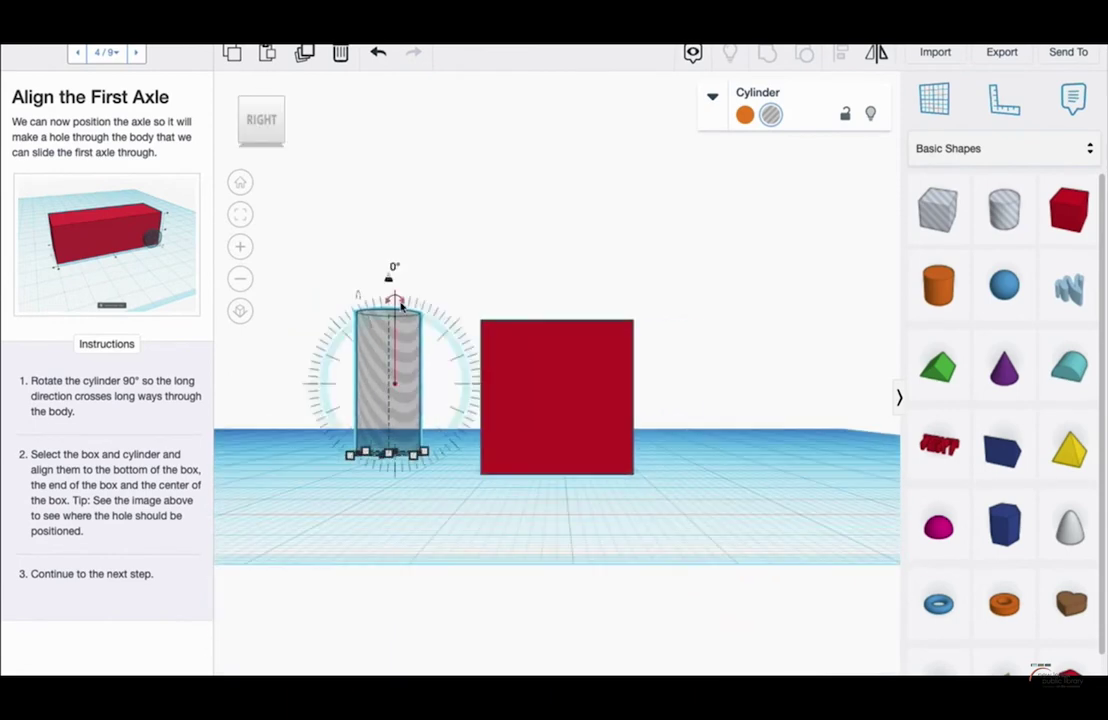
left_click_drag(383, 300, 383, 305)
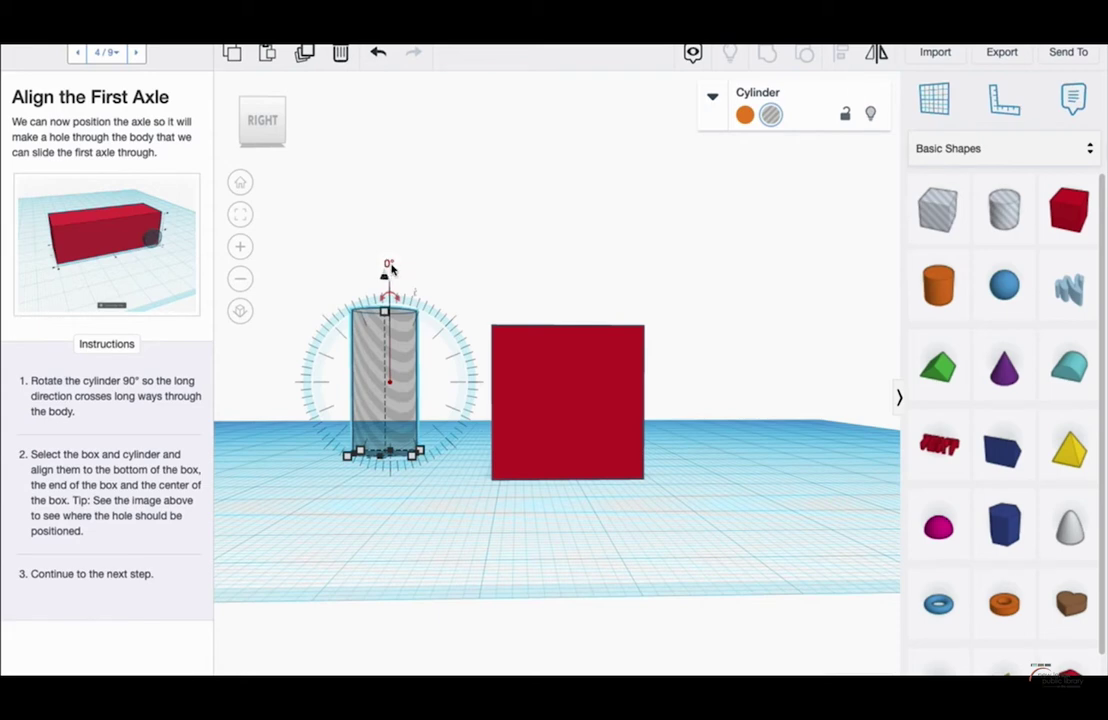
left_click(390, 263)
type("90")
key("Return")
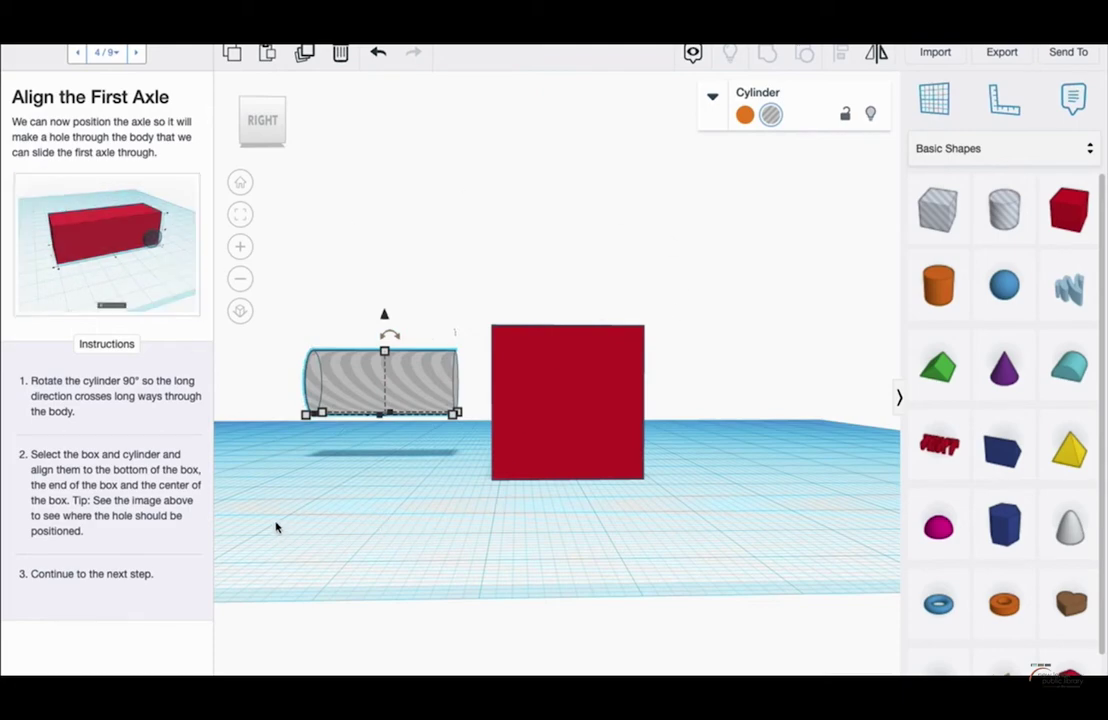
Step: Move the cylinder hole into the lower end of the car body and compare it with the lesson's enlarged alignment picture
right_click_drag(308, 362, 539, 453)
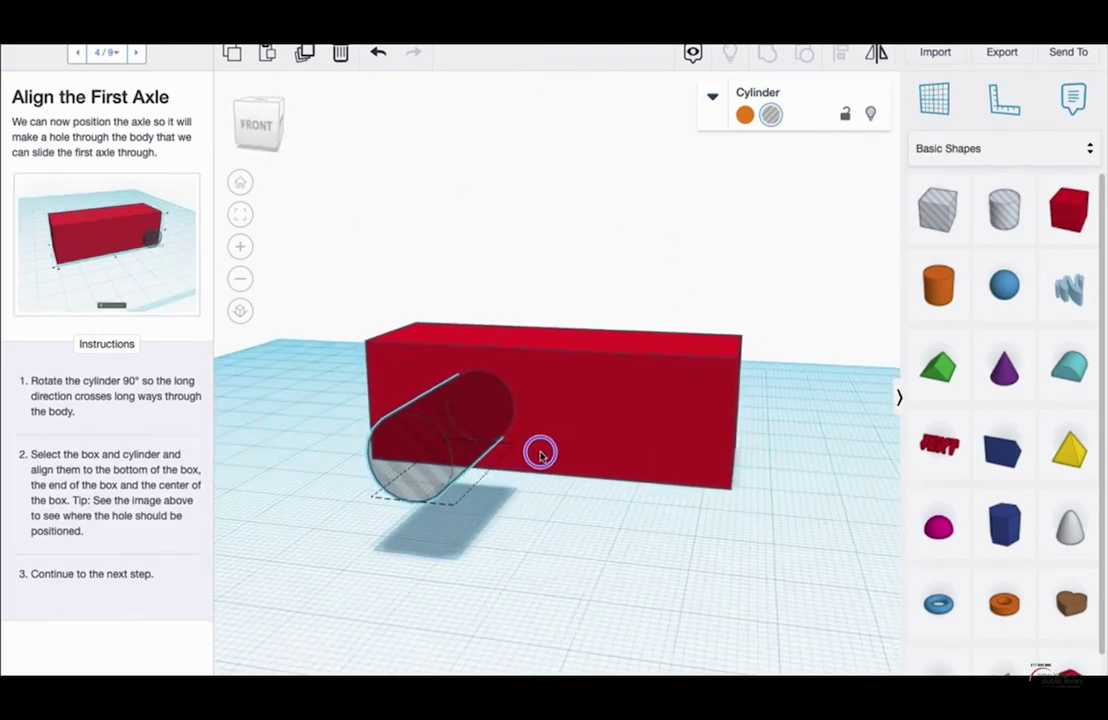
right_click_drag(539, 610, 448, 623)
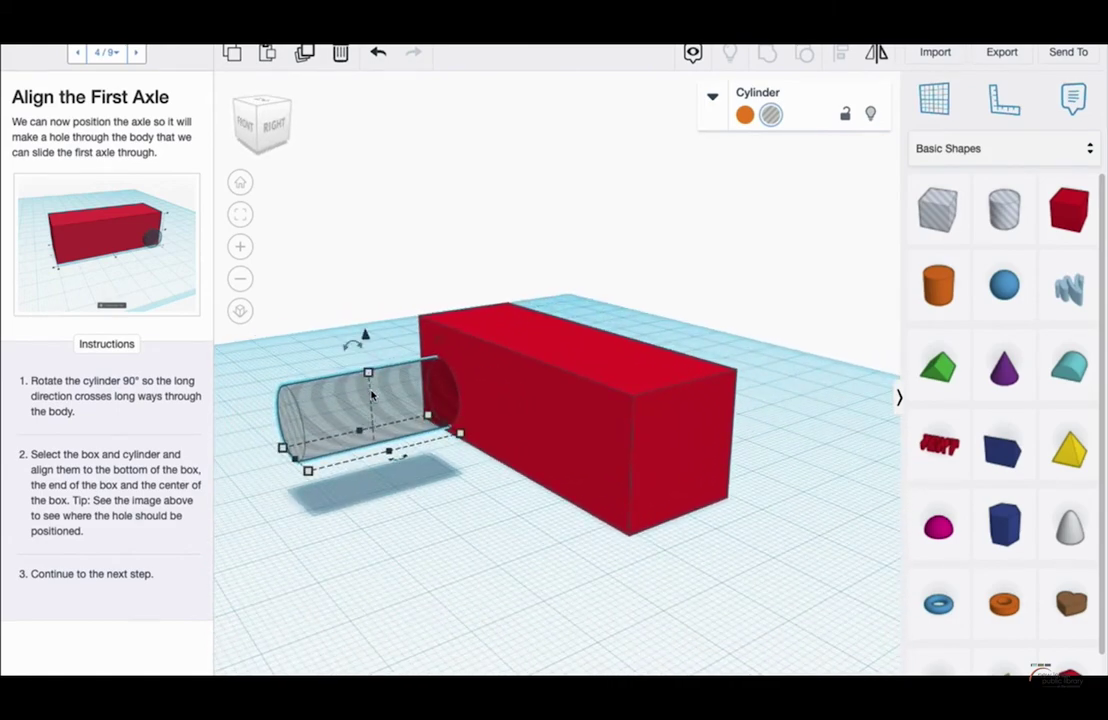
left_click_drag(372, 400, 705, 452)
left_click_drag(708, 452, 702, 445)
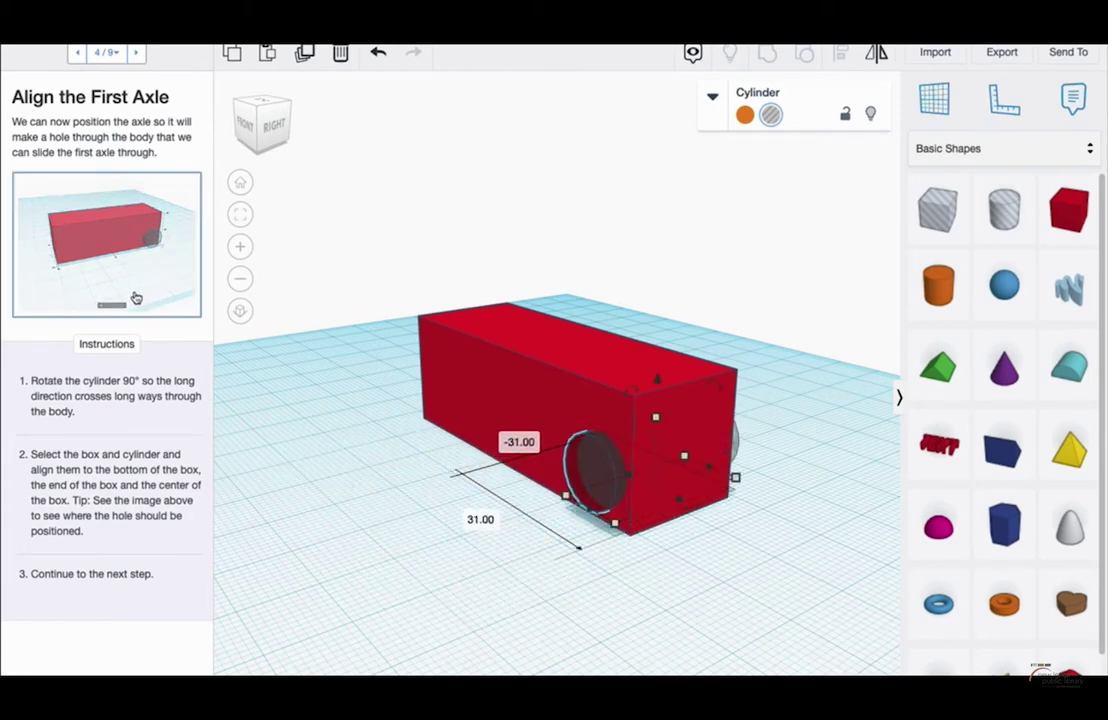
left_click(117, 254)
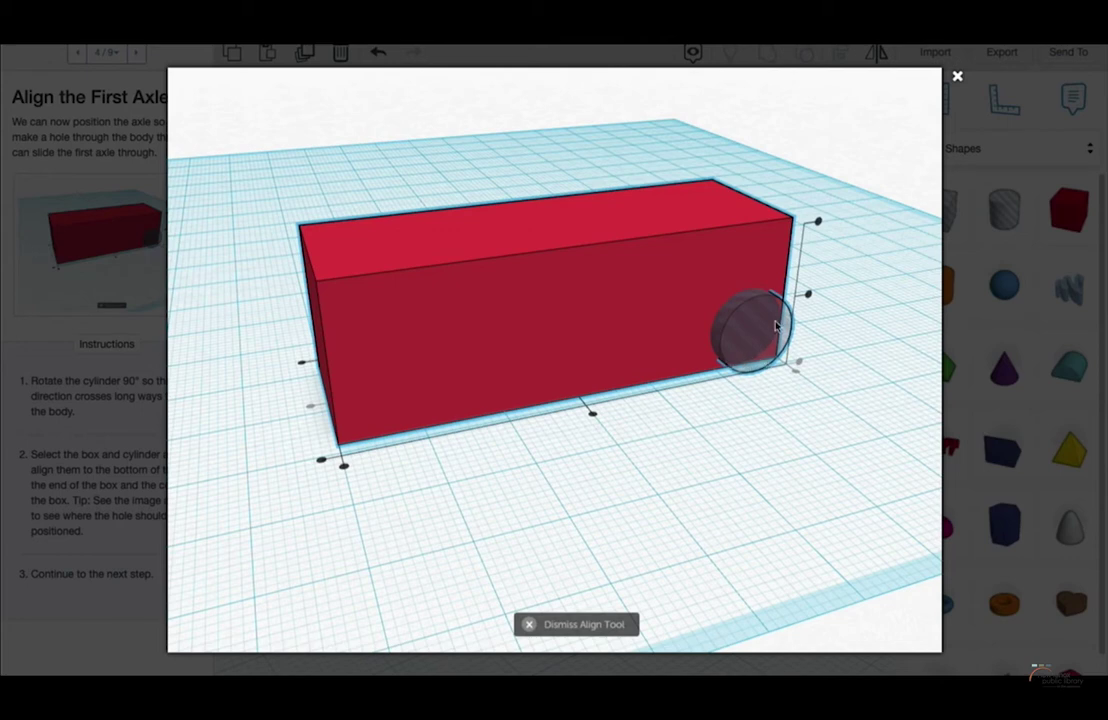
left_click(957, 76)
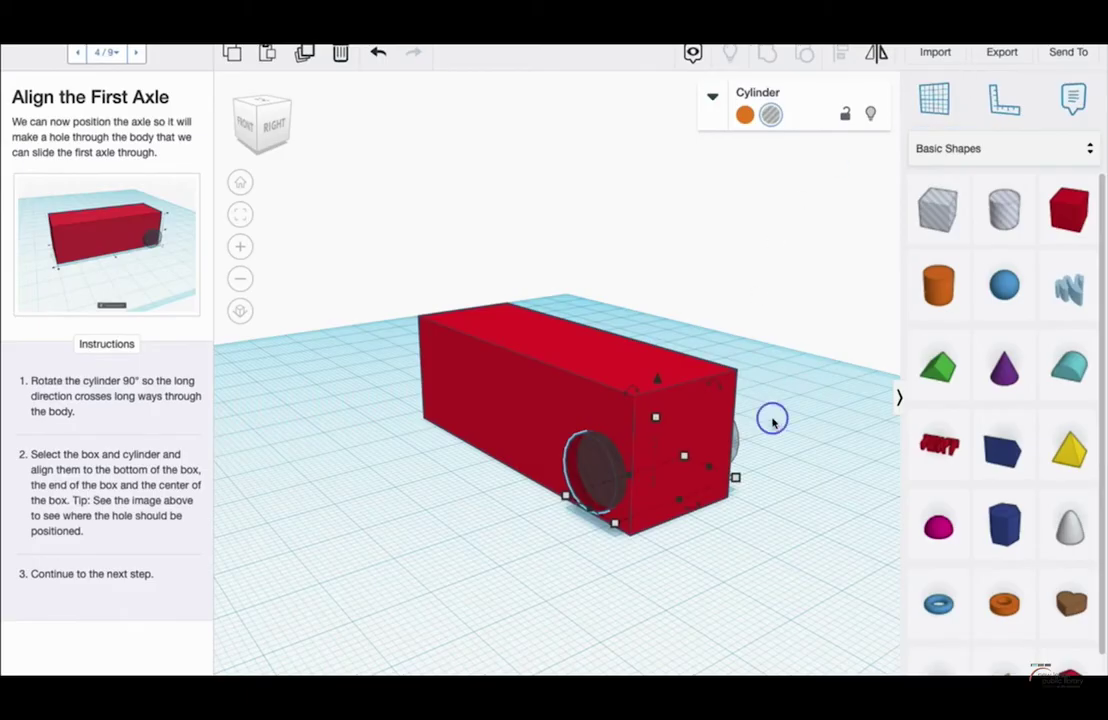
Step: Shift the cylinder hole 3 mm toward the end of the car body and set its sides to 64
mouse_move(772, 421)
right_mouse_down()
mouse_move(828, 390)
mouse_move(762, 423)
right_mouse_up()
left_click_drag(692, 420, 697, 418)
key("f")
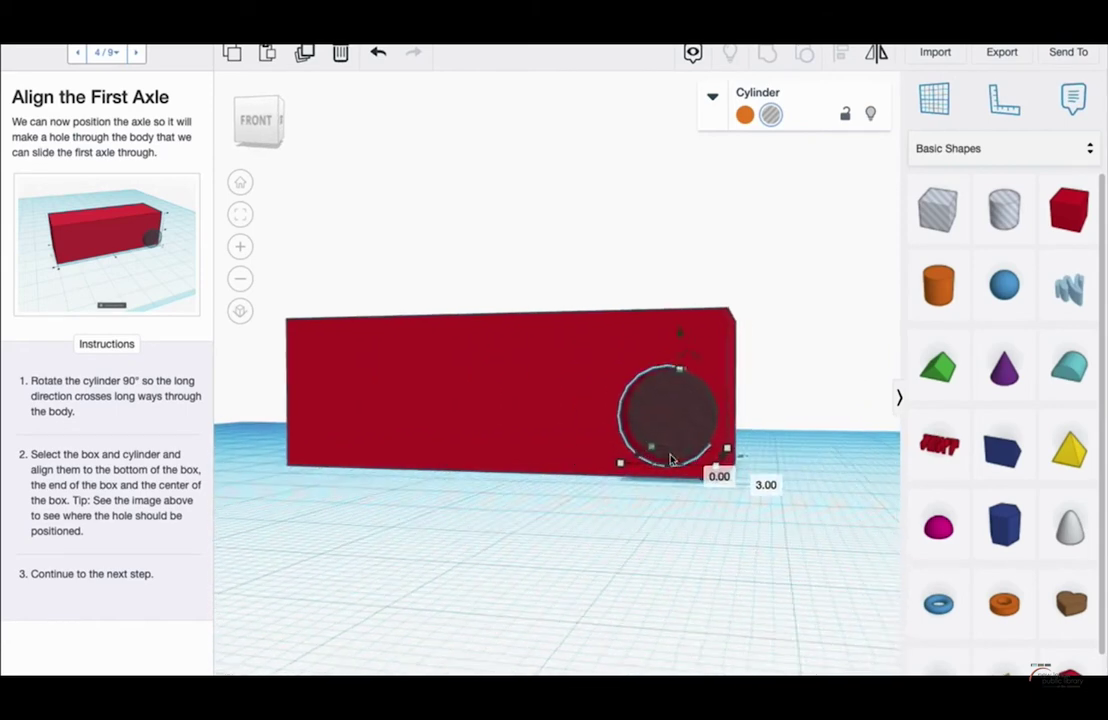
left_click(712, 97)
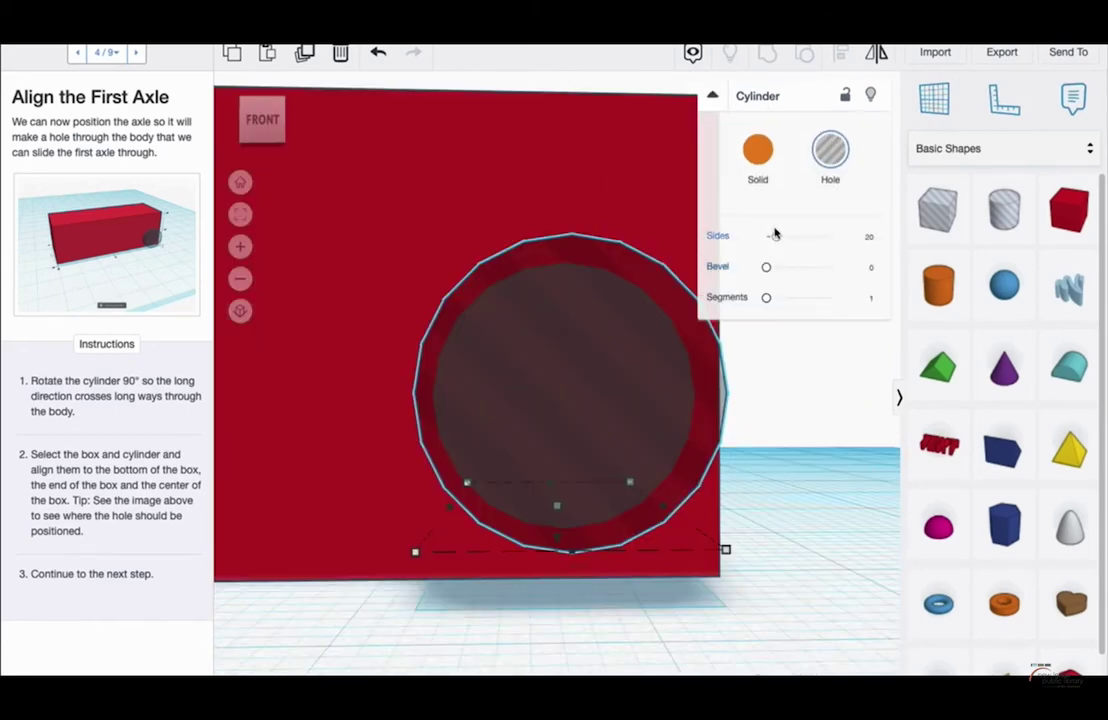
left_click_drag(776, 236, 831, 237)
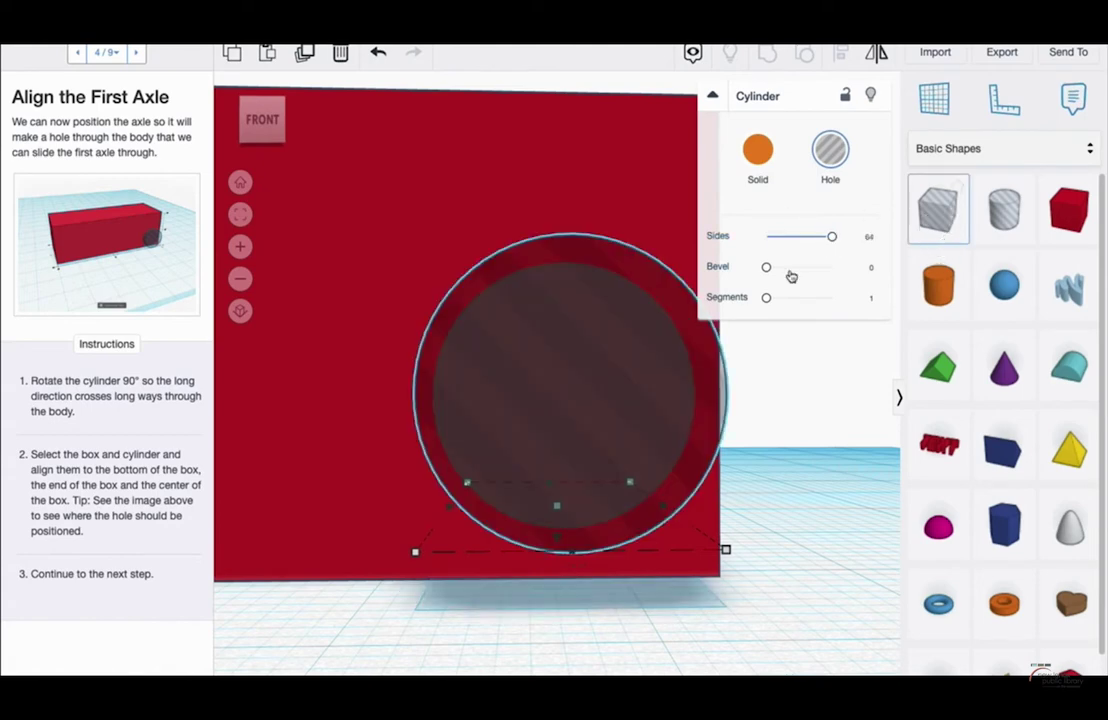
left_click(714, 98)
Step: Lower the cylinder hole until it rests on the workplane at the base of the car body
right_click_drag(660, 362, 653, 374)
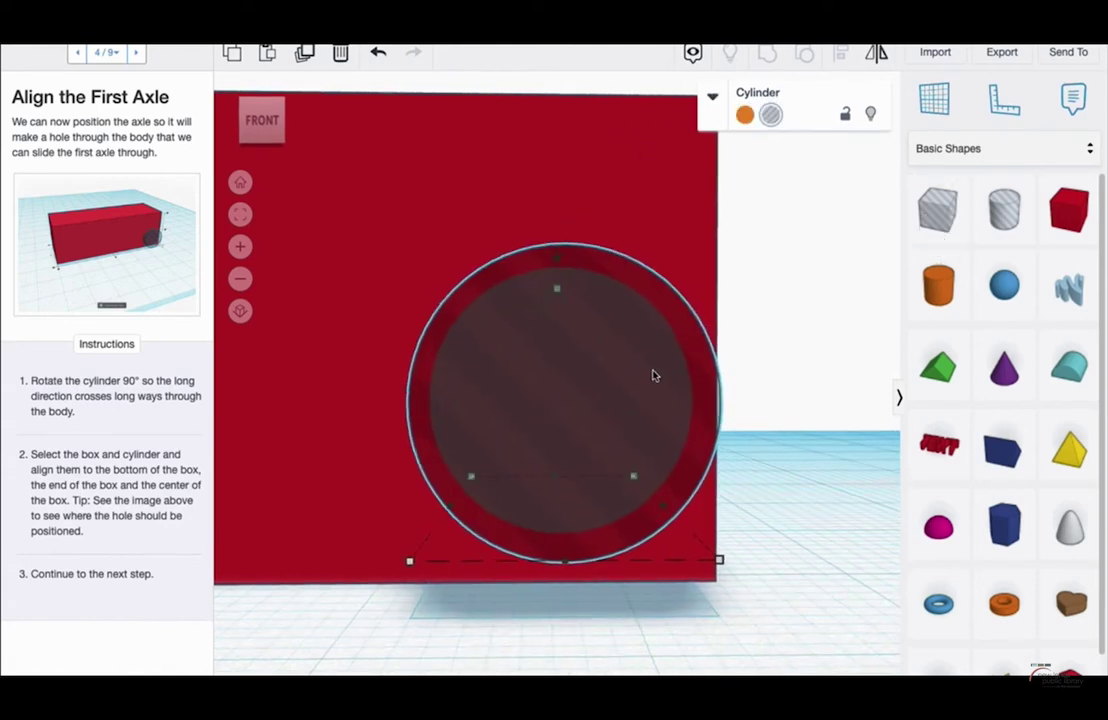
left_click_drag(559, 255, 564, 277)
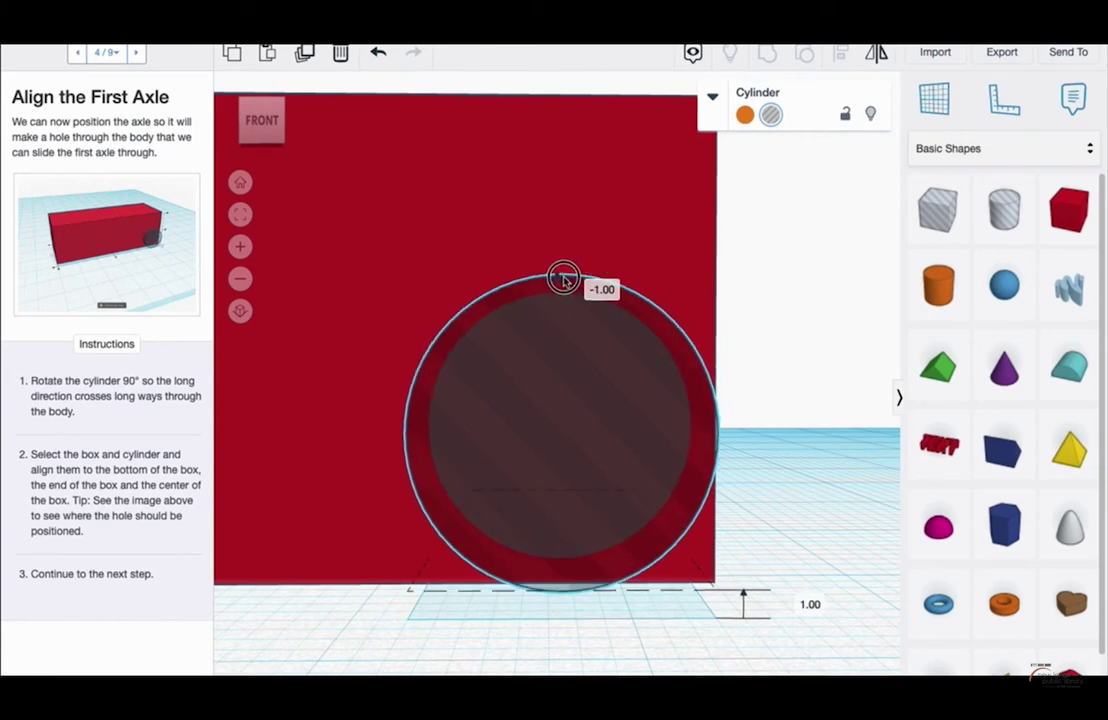
right_click_drag(564, 277, 593, 299)
mouse_move(556, 302)
left_mouse_down()
mouse_move(554, 287)
mouse_move(553, 303)
left_mouse_up()
mouse_move(553, 303)
right_mouse_down()
mouse_move(725, 287)
mouse_move(594, 304)
mouse_move(560, 297)
right_mouse_up()
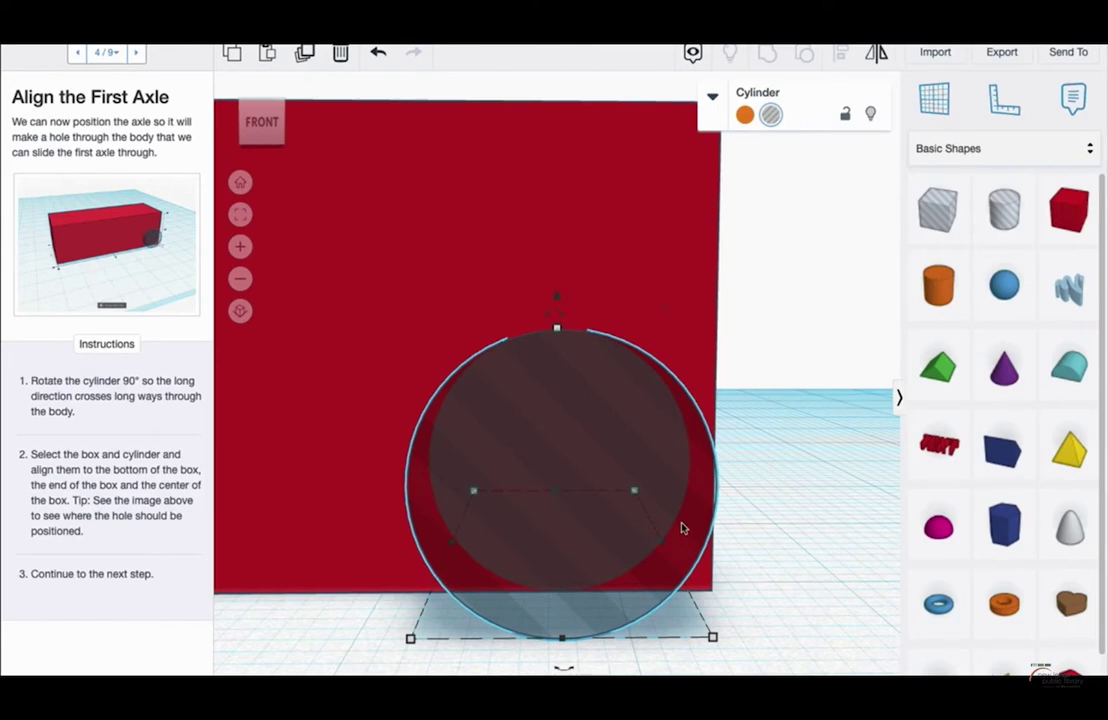
Step: Nudge the cylinder hole to the car body's end and make it stick out on both sides of the body's width
key("Right")
right_click_drag(681, 528, 851, 460)
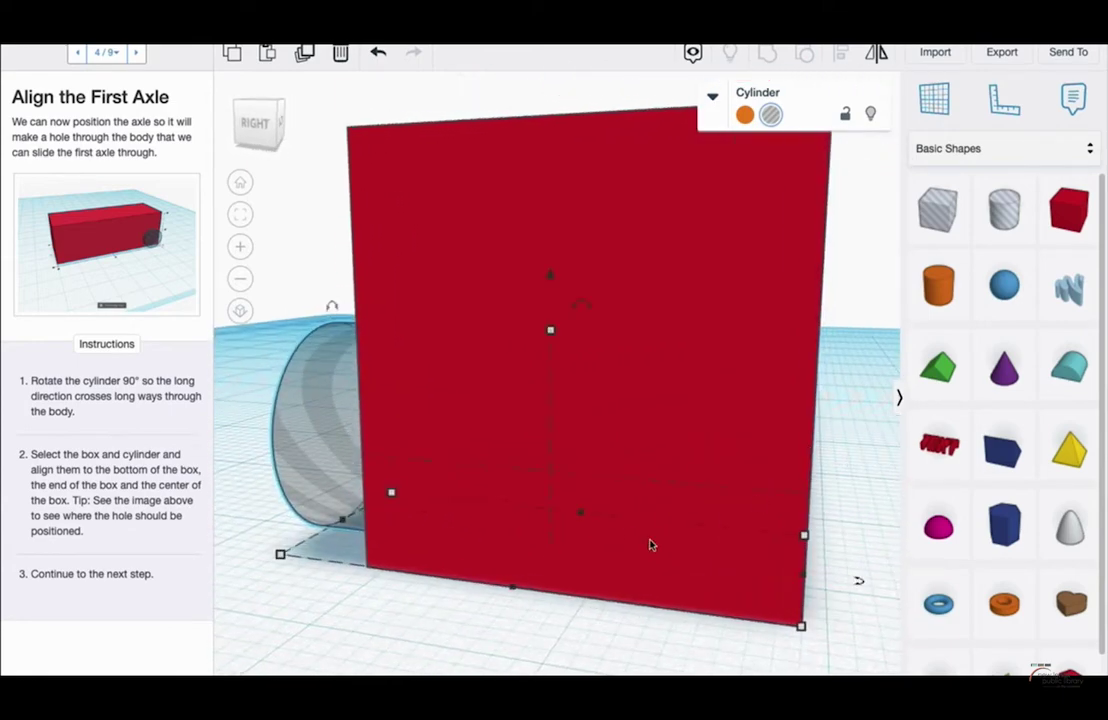
key("Right")
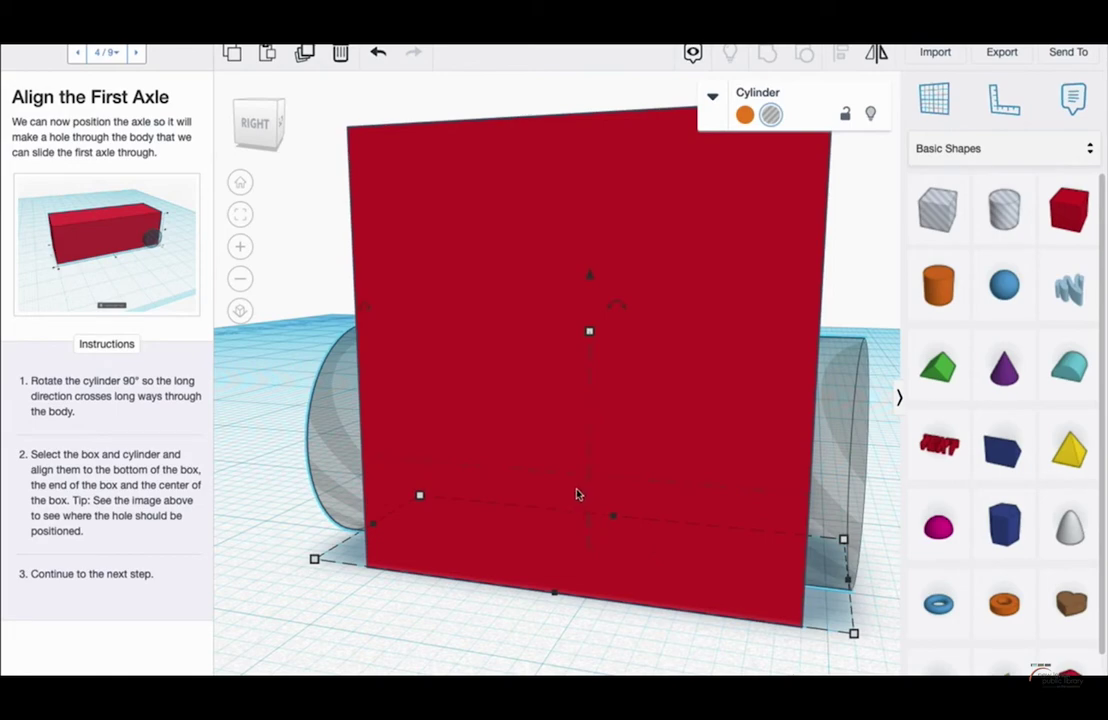
right_click_drag(576, 494, 477, 482)
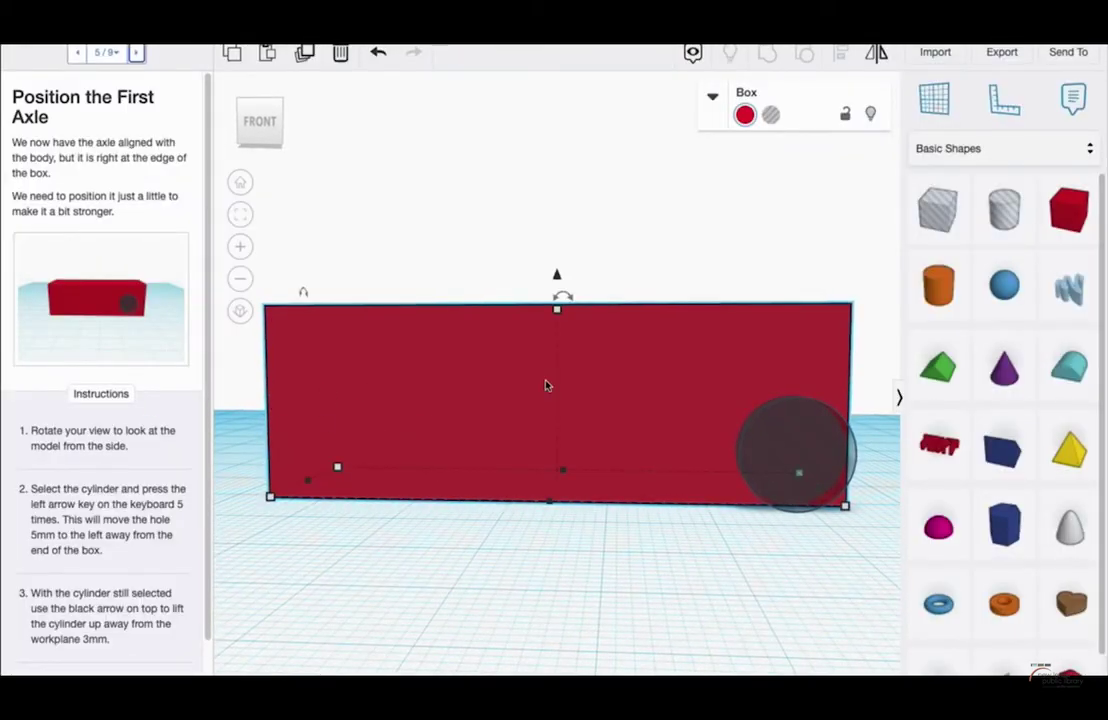
Step: Select the cylinder hole in the front view and move it 5 mm inward from the end of the car body
right_click_drag(852, 429, 762, 382)
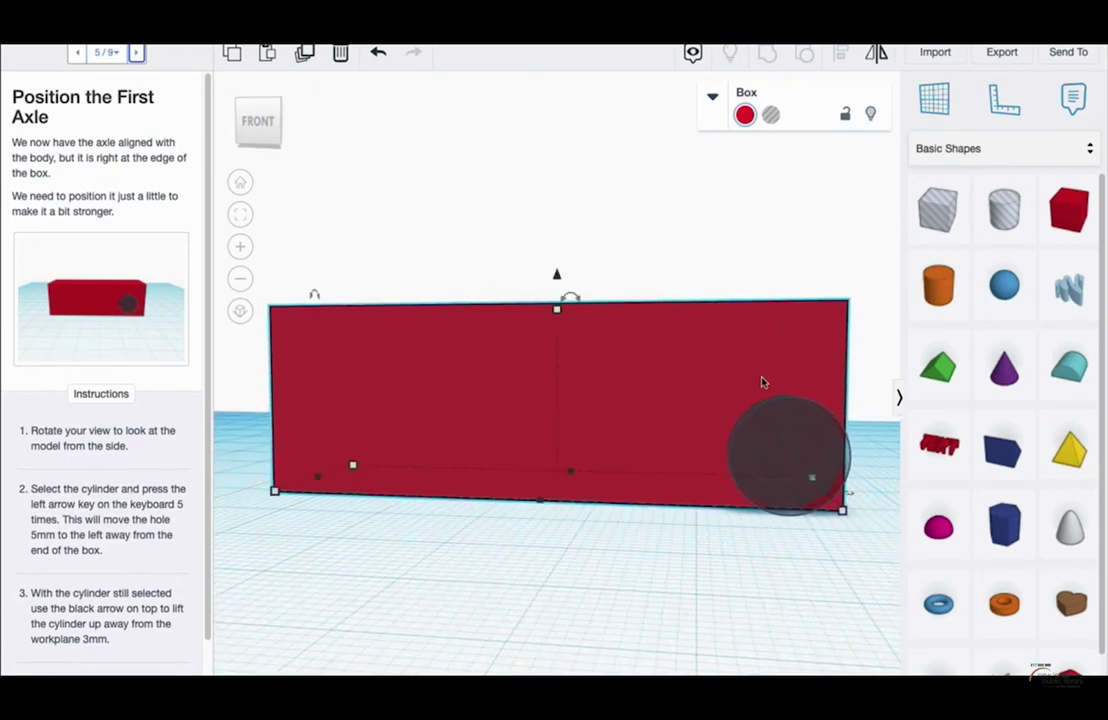
left_click(743, 437)
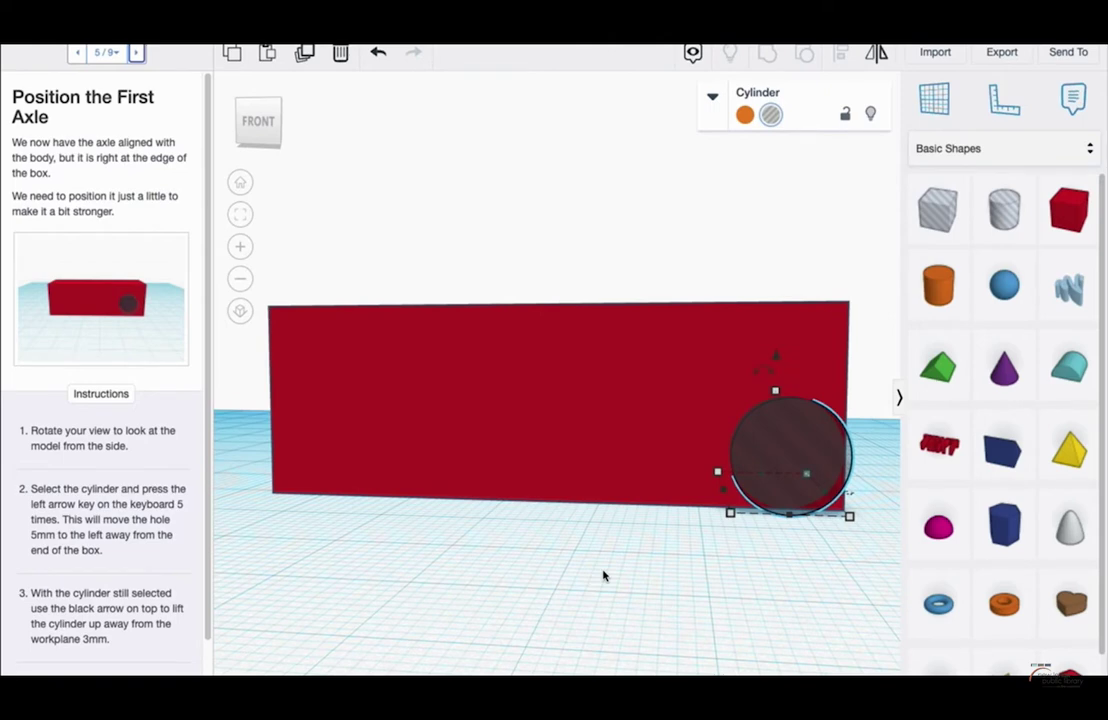
key("Left")
key("Left")
key("Left")
key("Left")
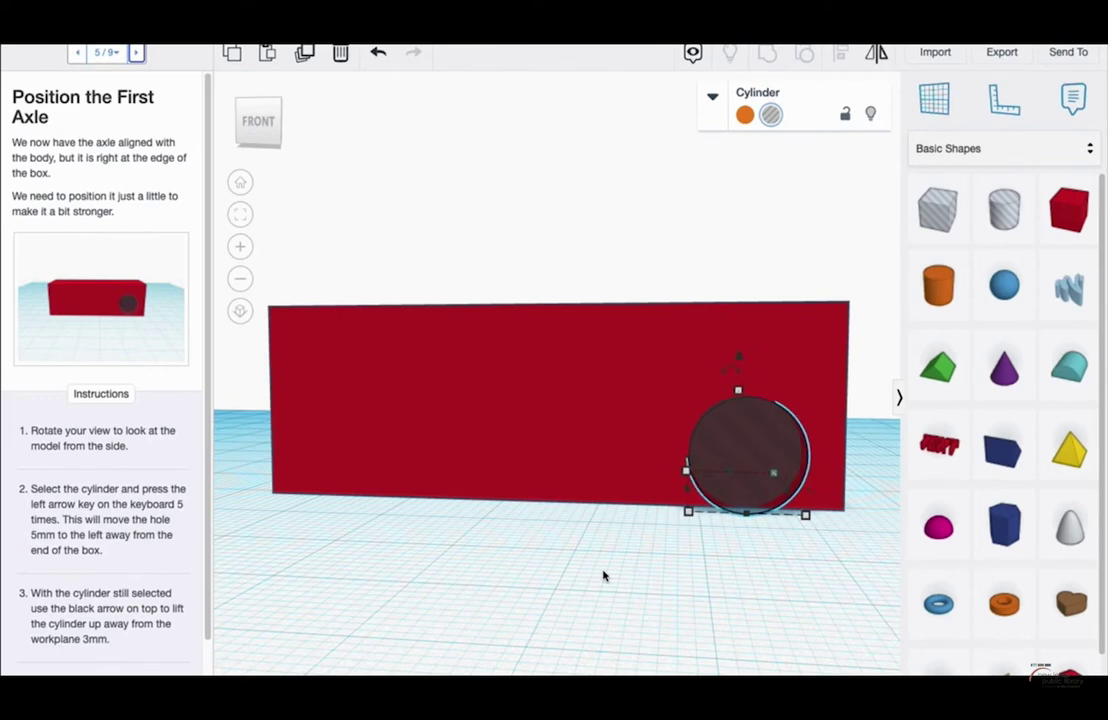
key("Left")
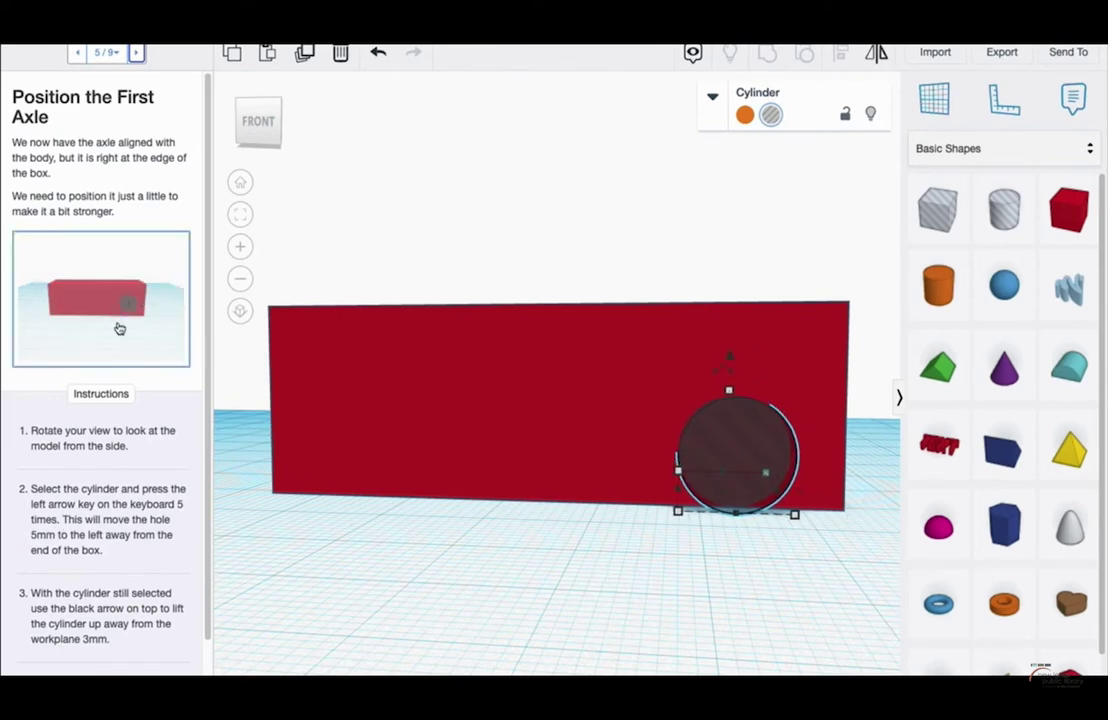
Step: Raise the cylinder hole 3 mm above the workplane and advance the lesson to the second axle
scroll(100, 578, "down", 1)
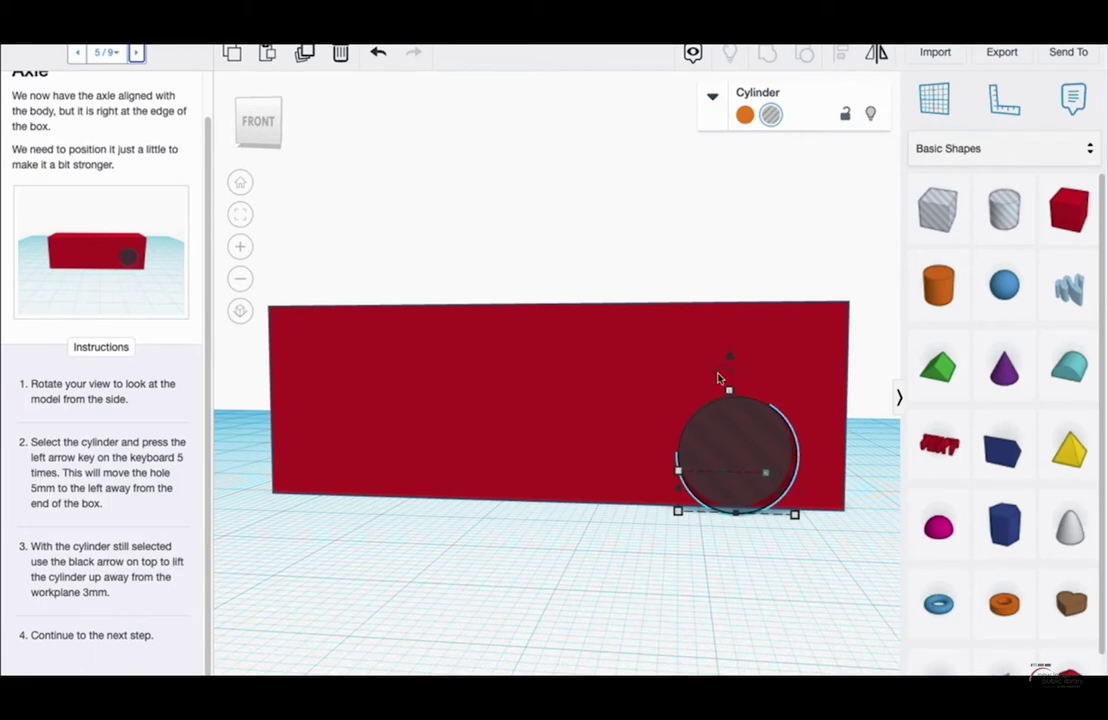
left_click_drag(729, 362, 727, 341)
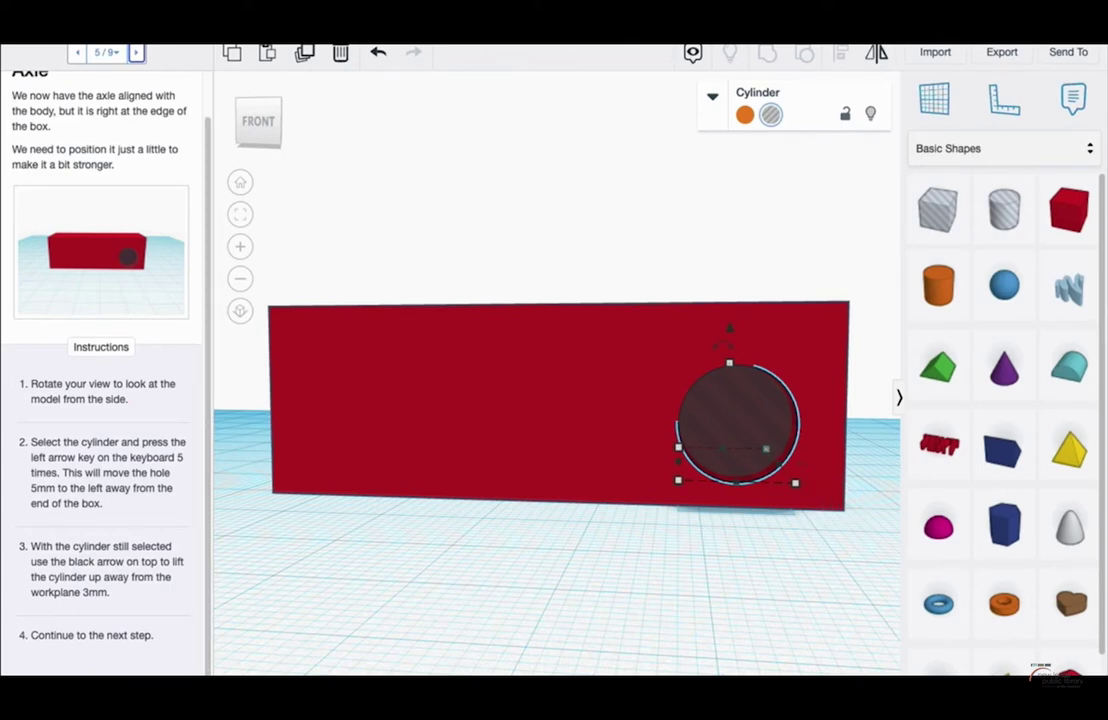
left_click(136, 52)
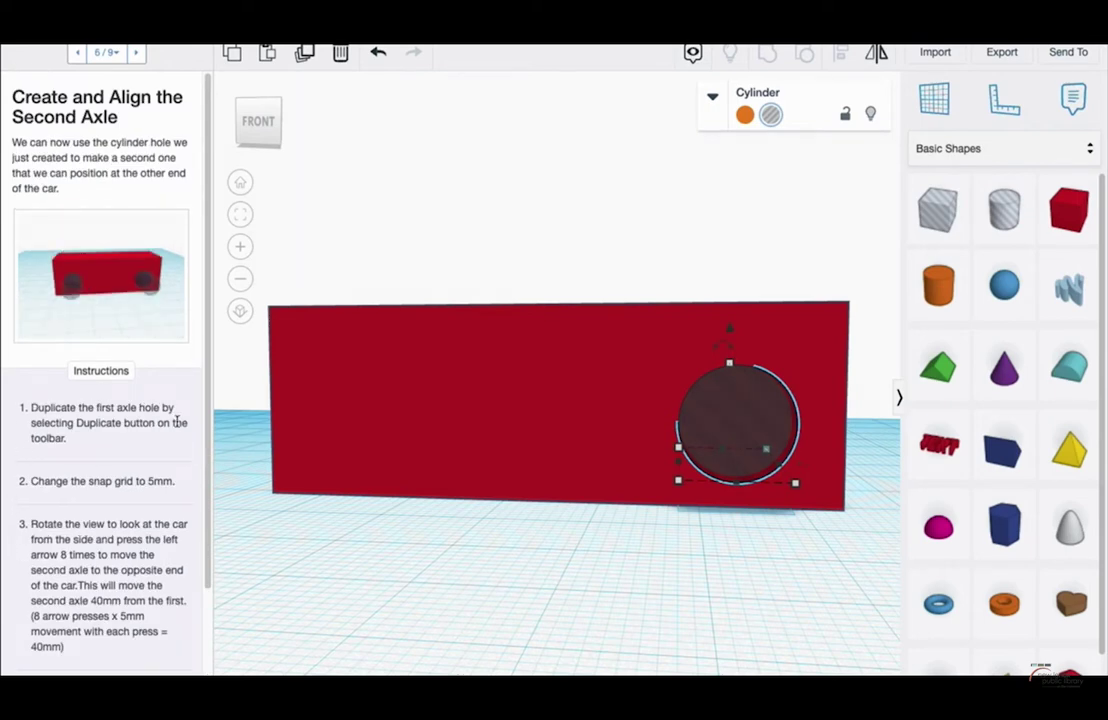
Step: Duplicate the first axle hole in place and set the snap grid to 5.0 mm
left_click(432, 513)
left_click(690, 421)
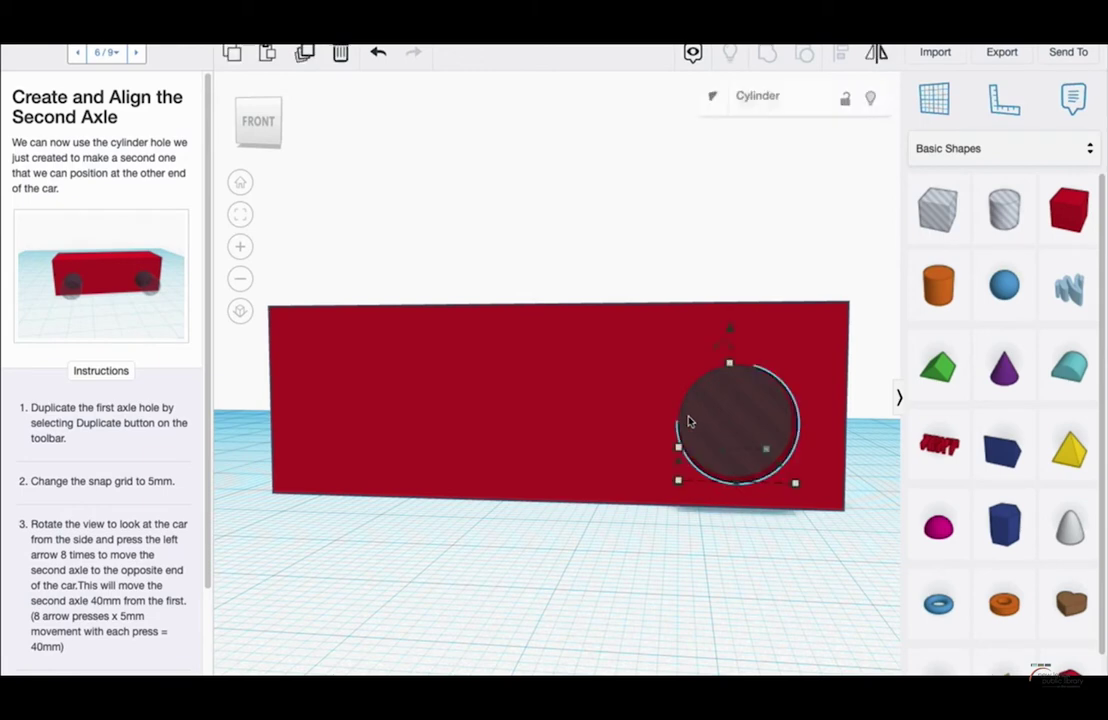
left_click(302, 56)
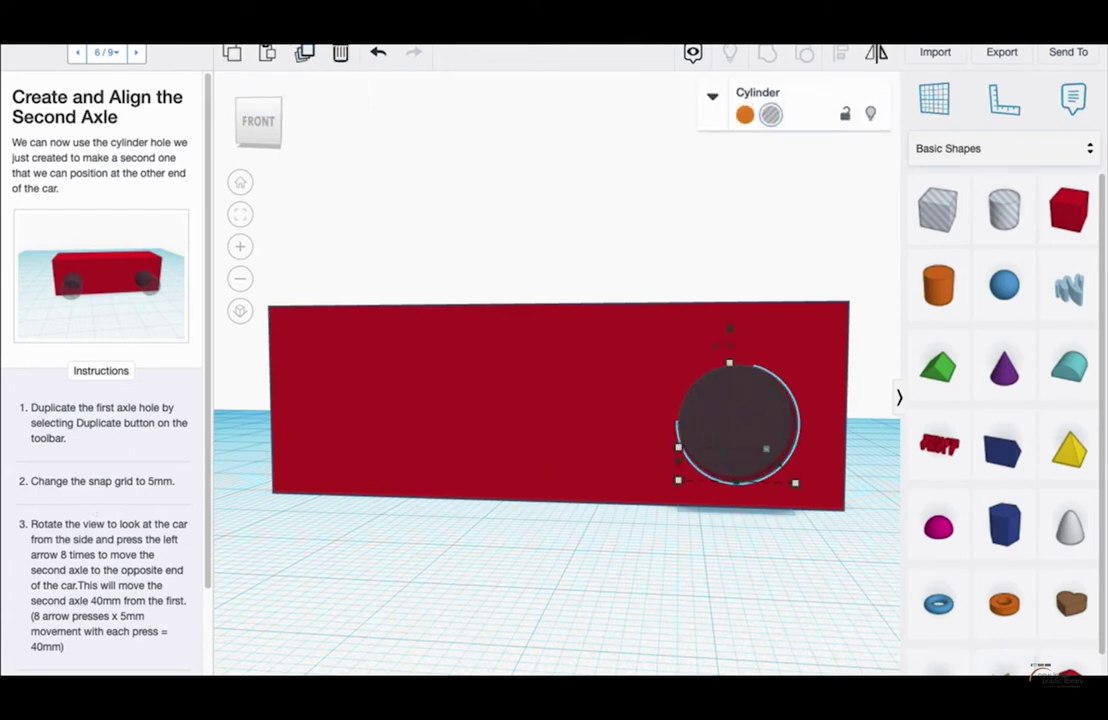
left_click(862, 668)
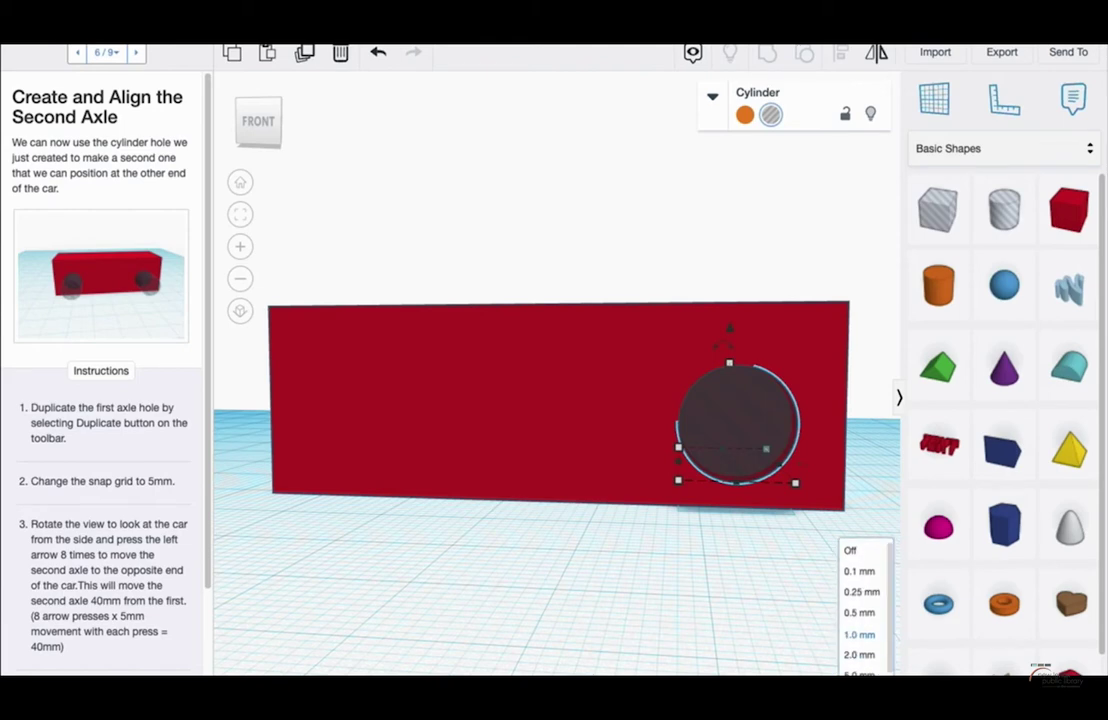
left_click(860, 670)
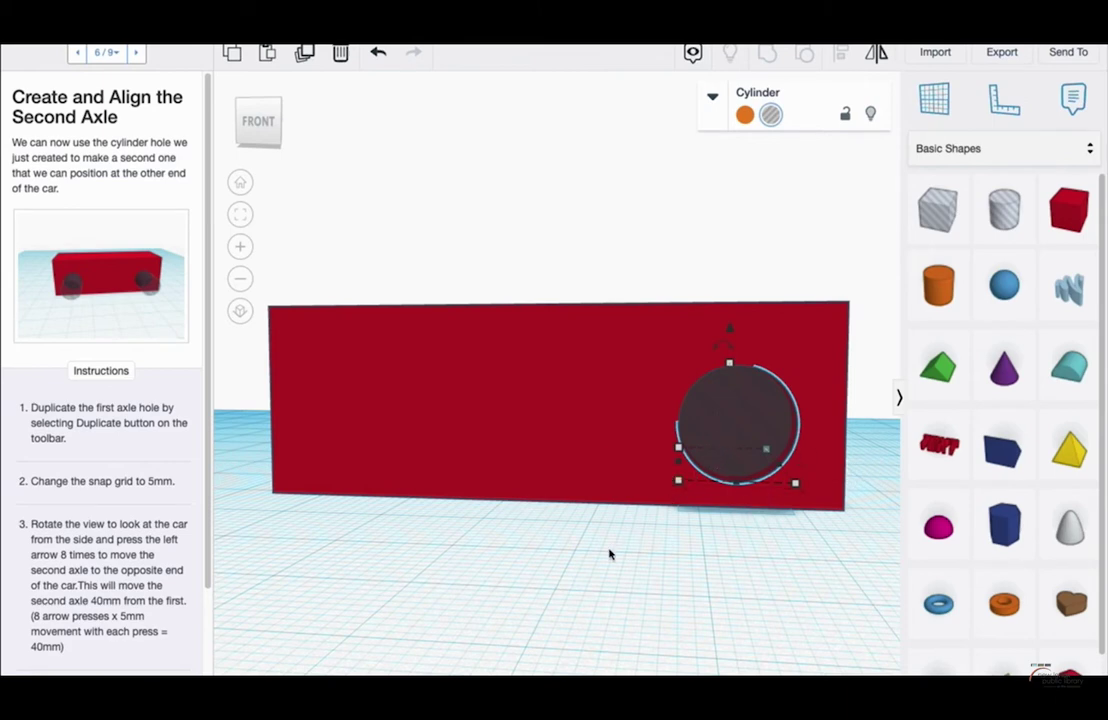
Step: Move the duplicated axle hole 40 mm to the opposite end of the car body
right_click_drag(445, 596, 464, 586)
mouse_move(106, 254)
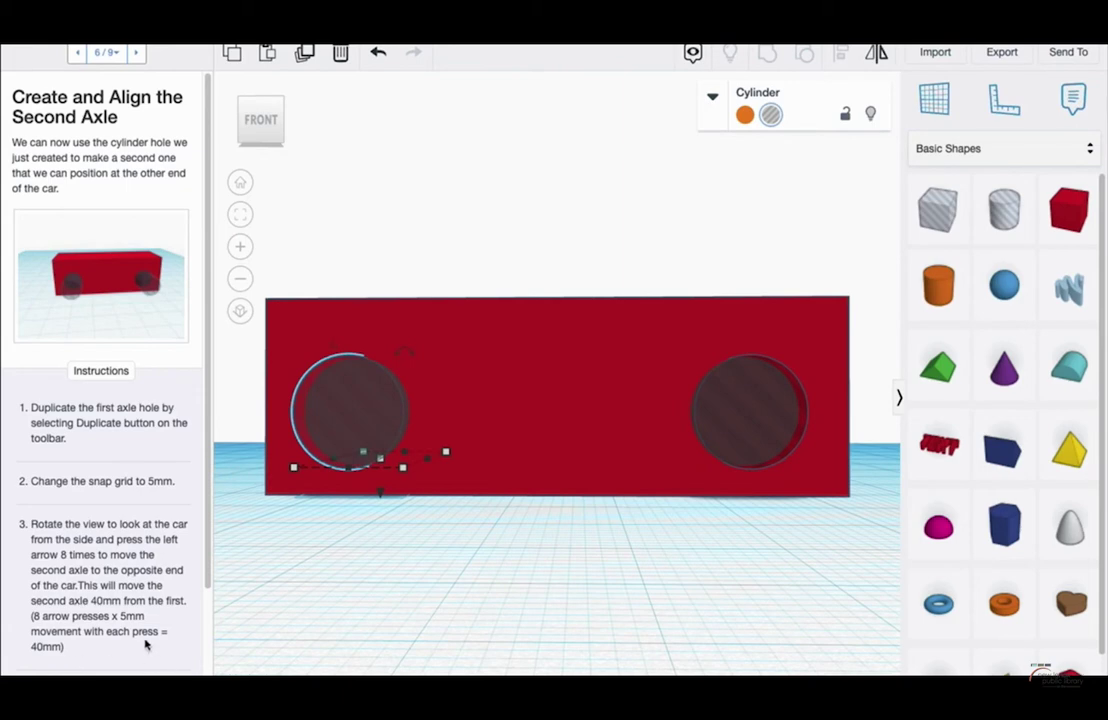
Step: Group the car body and both cylinder holes into one shape and advance the lesson to the aerodynamics step
scroll(128, 593, "down", 3)
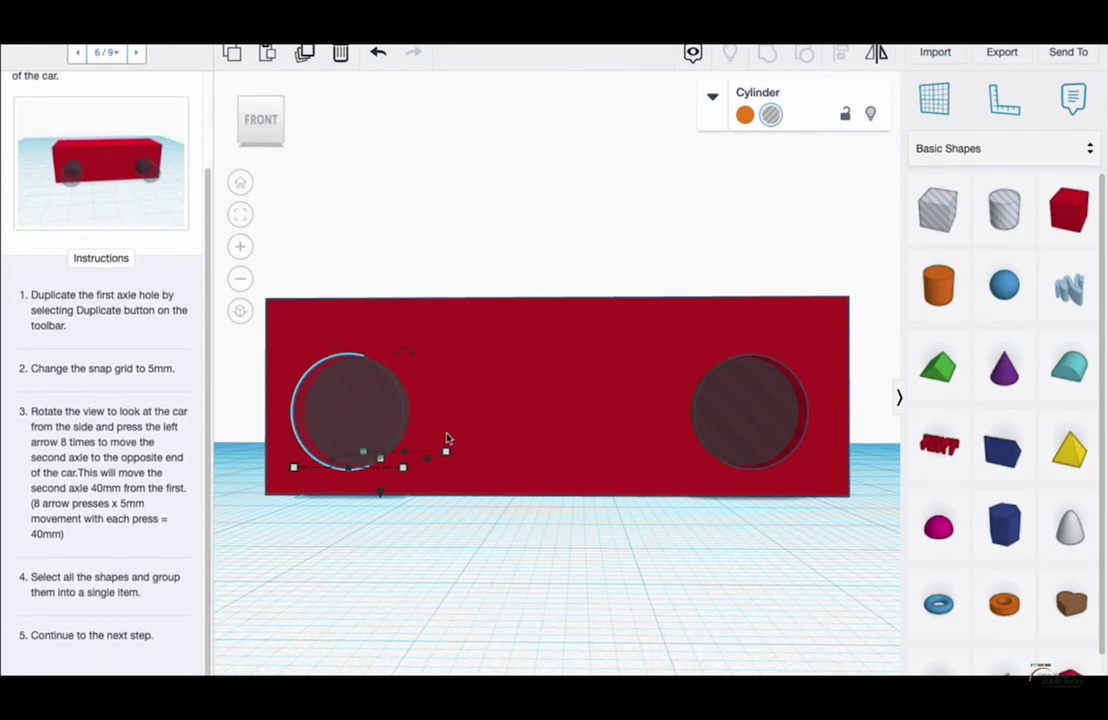
scroll(725, 601, "down", 5)
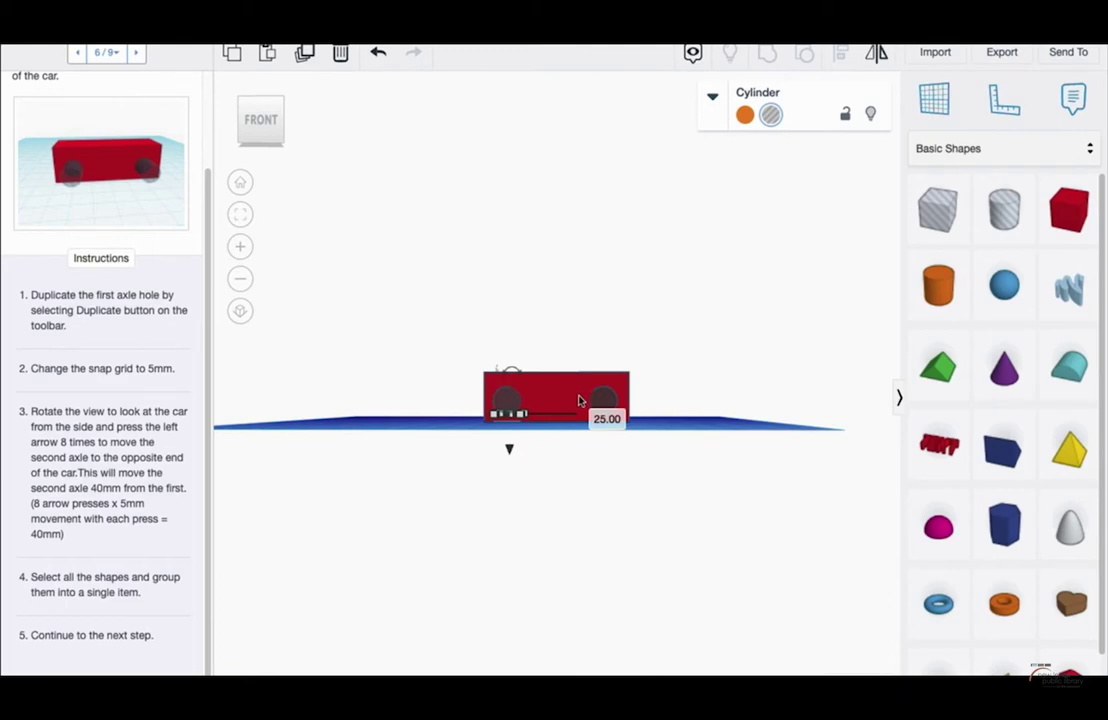
scroll(578, 399, "up", 8)
scroll(727, 418, "down", 4)
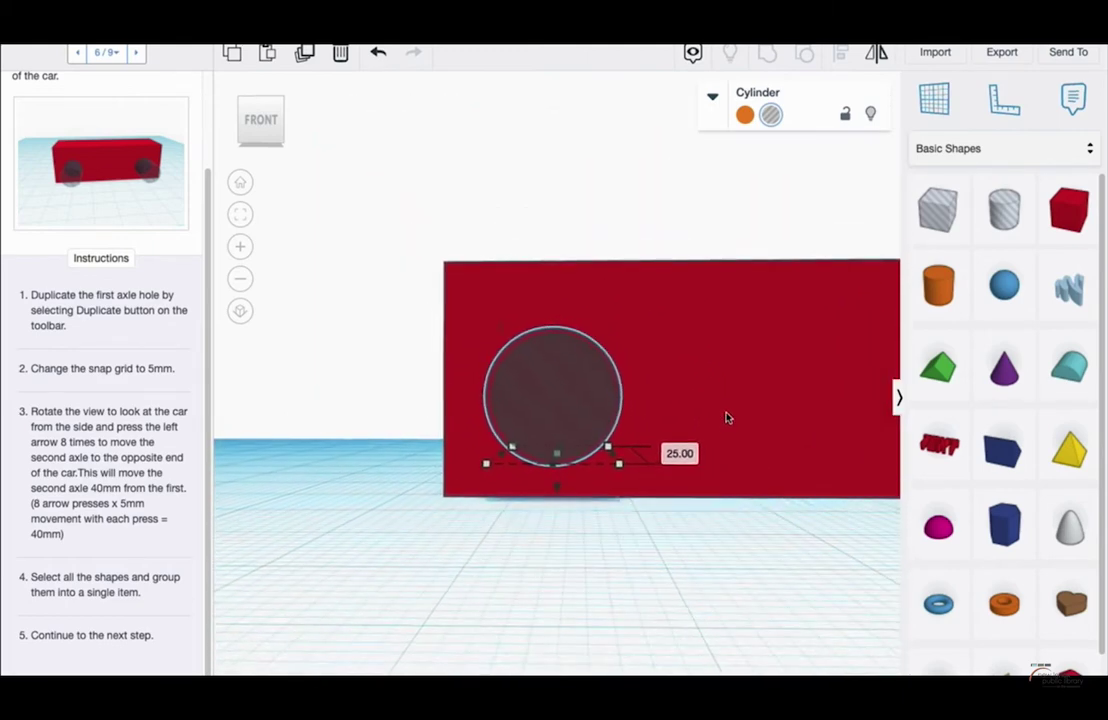
scroll(728, 443, "up", 1)
scroll(728, 443, "down", 2)
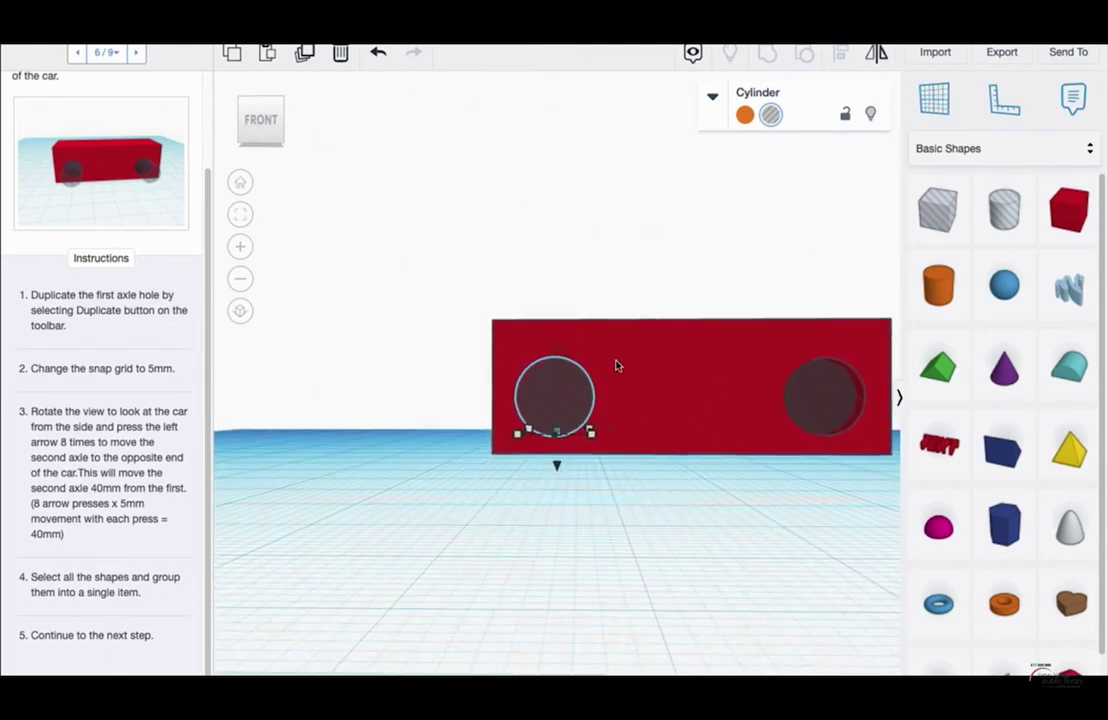
left_click_drag(432, 303, 893, 500)
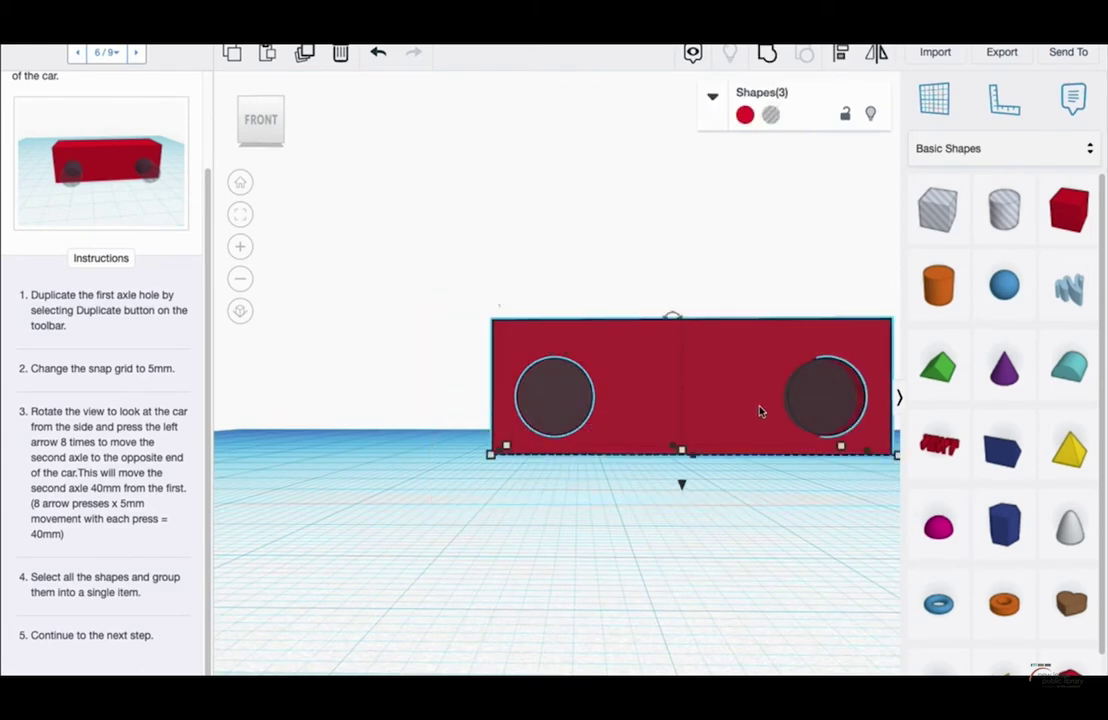
left_click(762, 54)
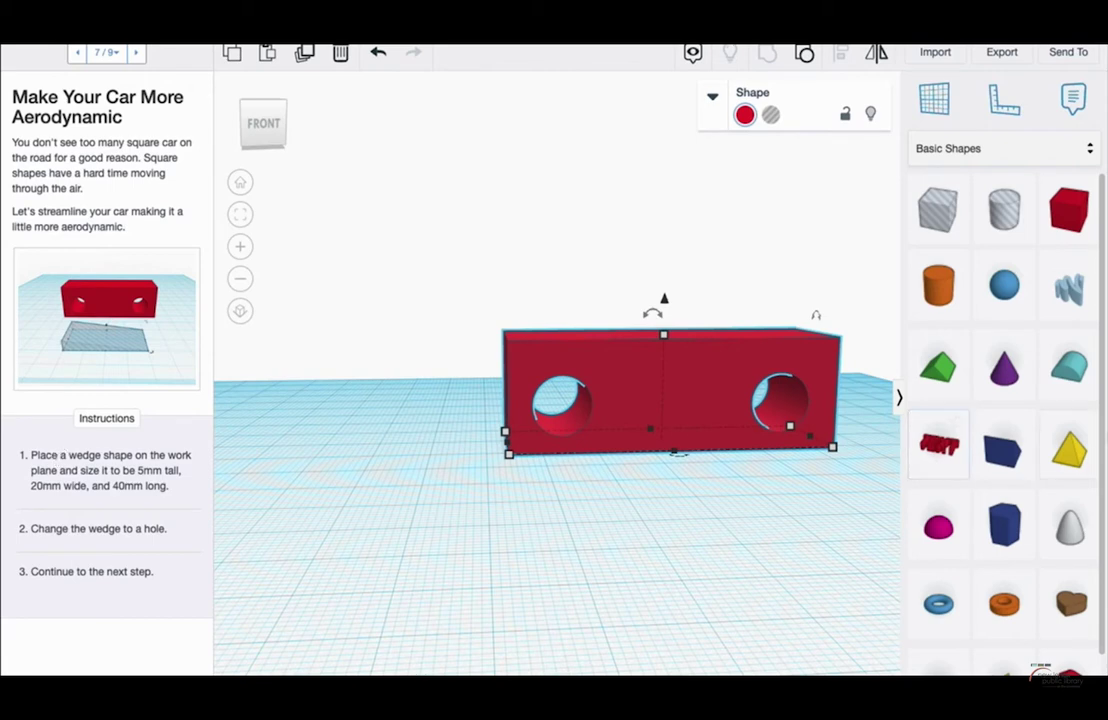
Step: Place a wedge on the workplane in front of the car body and set its height to 5 mm
left_click_drag(1003, 450, 409, 527)
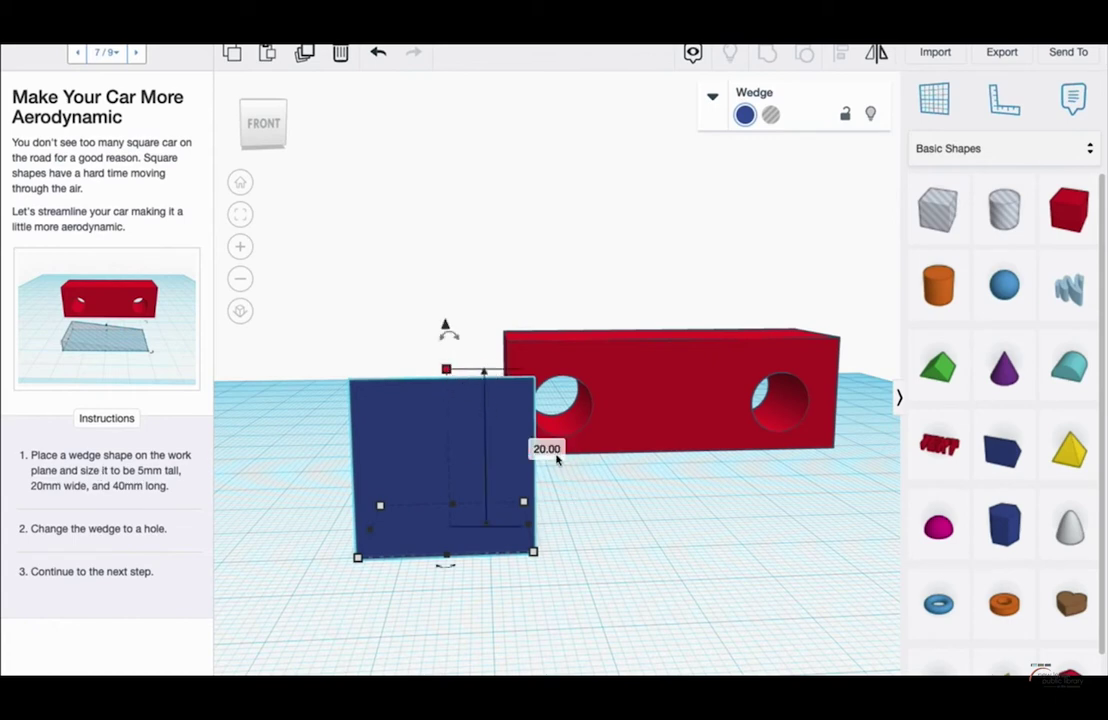
left_click(540, 452)
type("5")
key("Return")
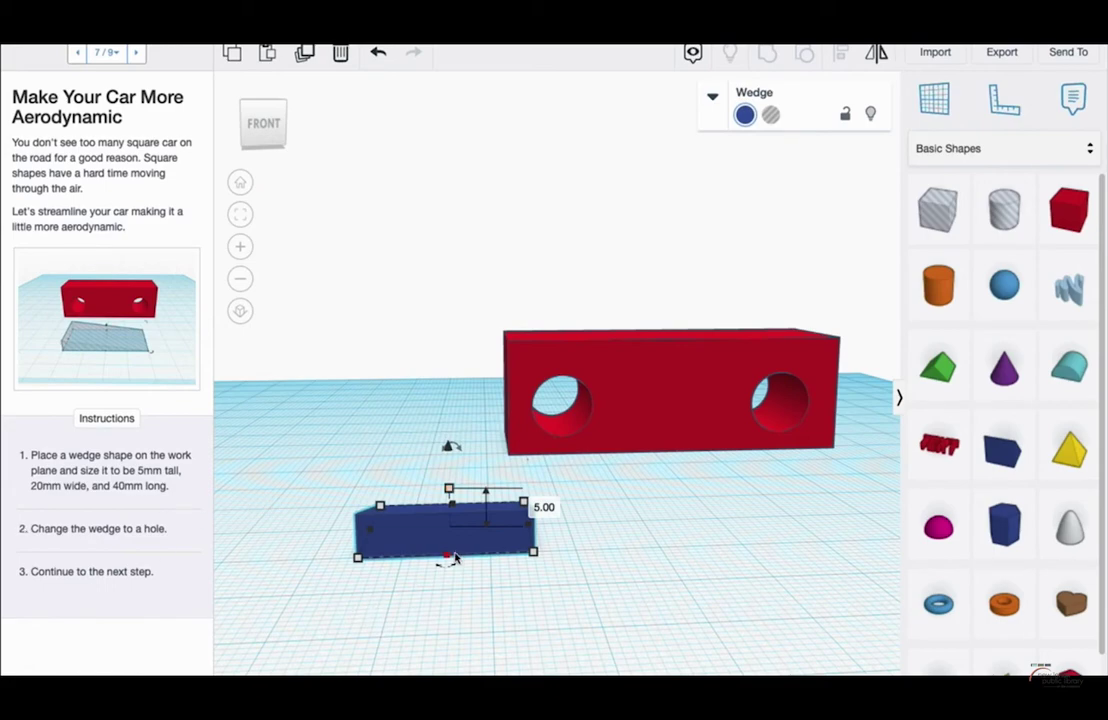
Step: Set the wedge's length to 40 mm, turn it into a hole and advance the lesson to positioning it
left_click(534, 553)
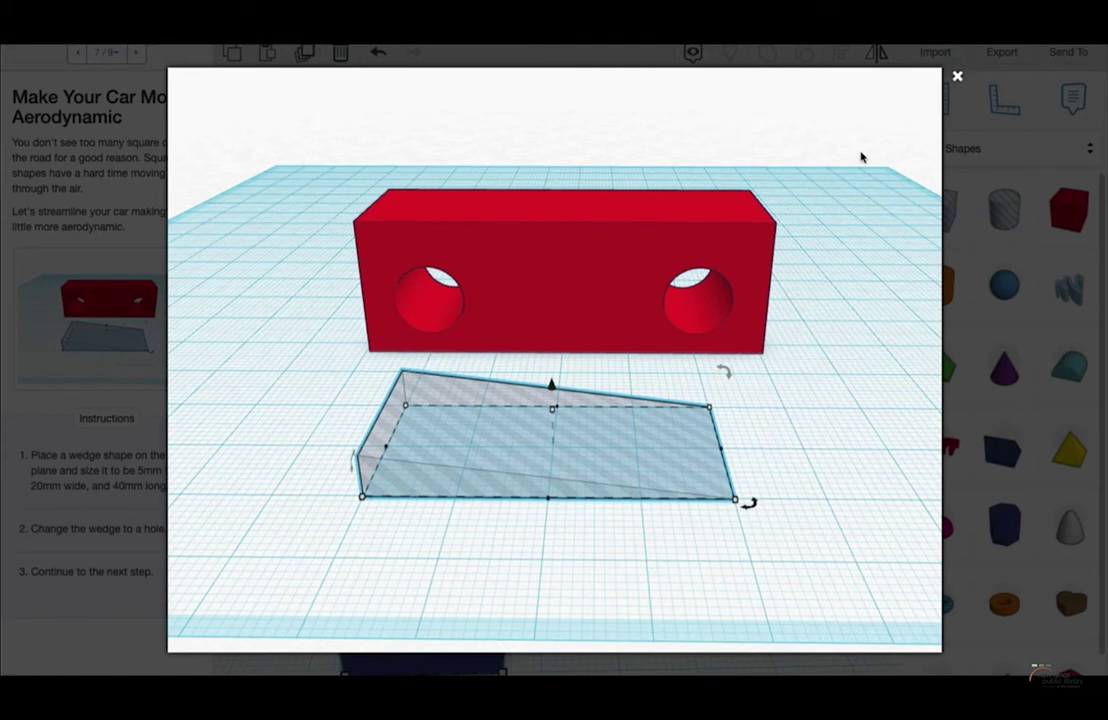
left_click(957, 77)
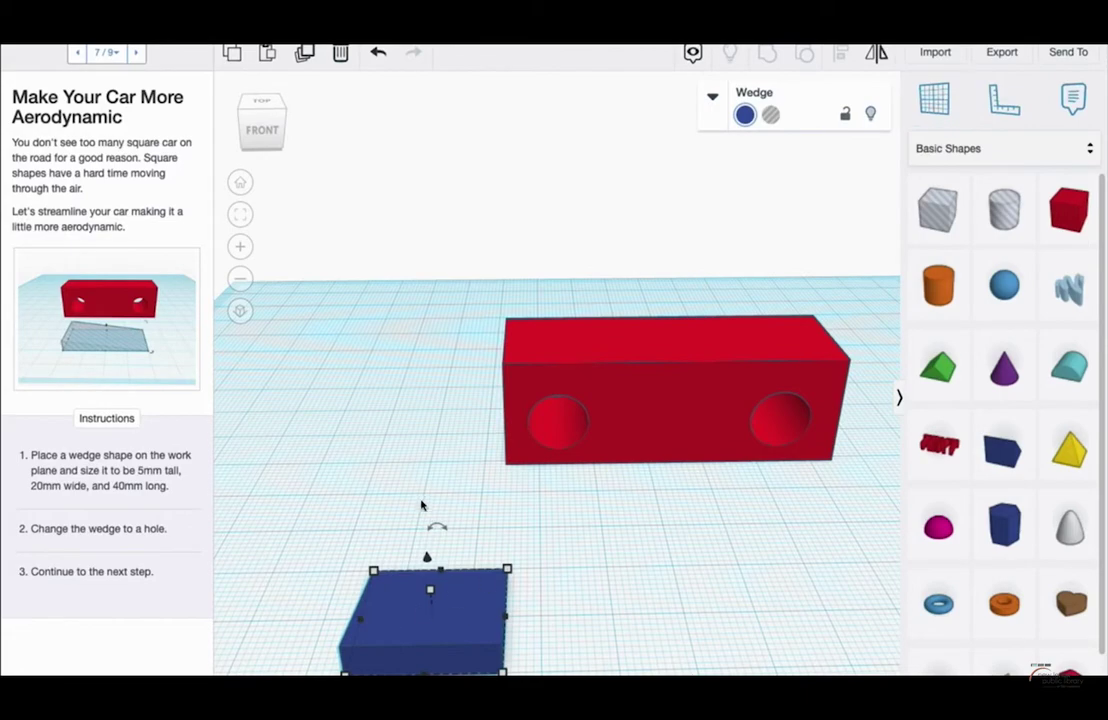
scroll(427, 488, "down", 2)
right_click_drag(640, 580, 560, 674)
left_click_drag(474, 587, 388, 618)
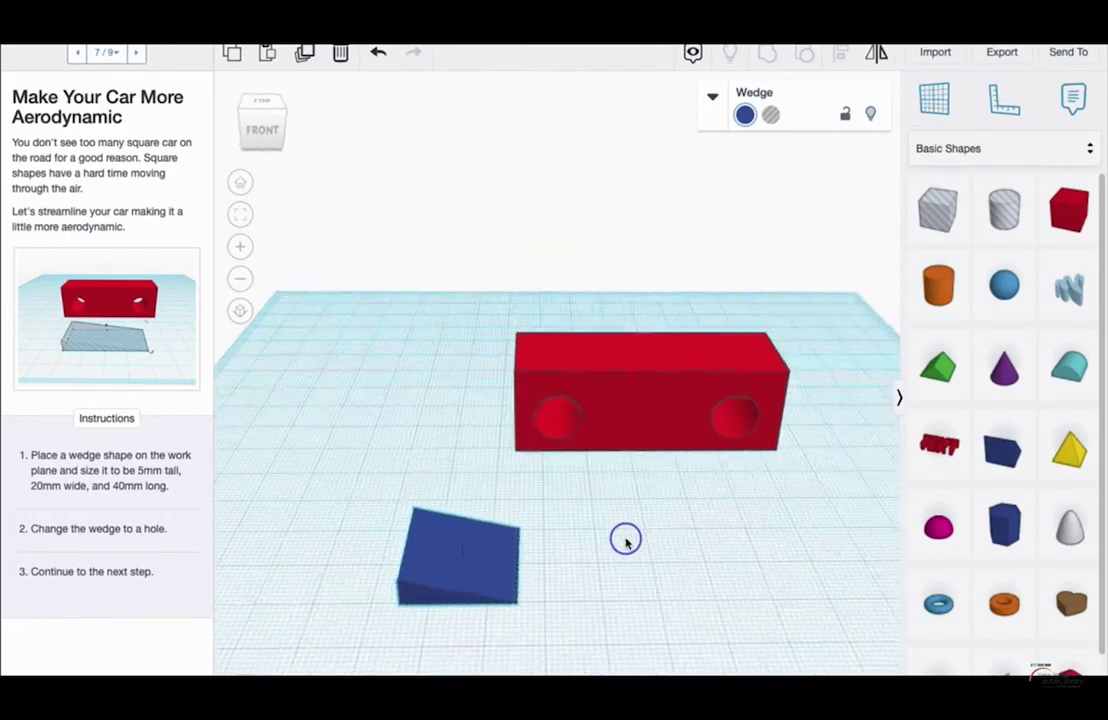
right_click_drag(626, 542, 662, 518)
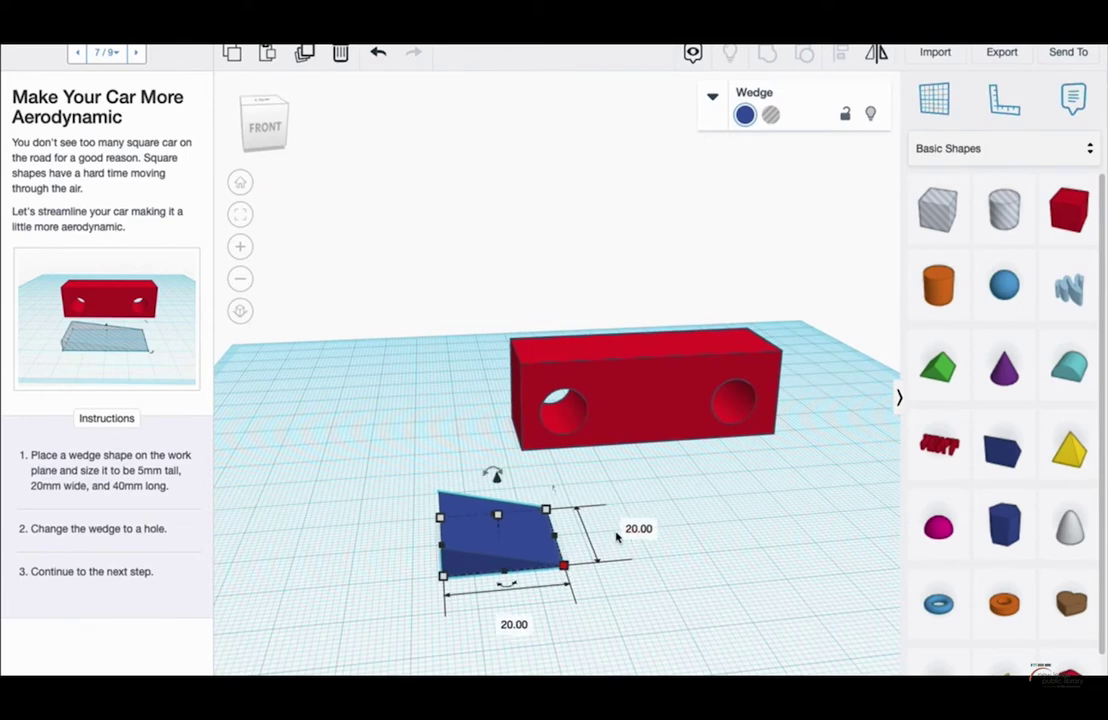
left_click(510, 625)
type("40")
key("Return")
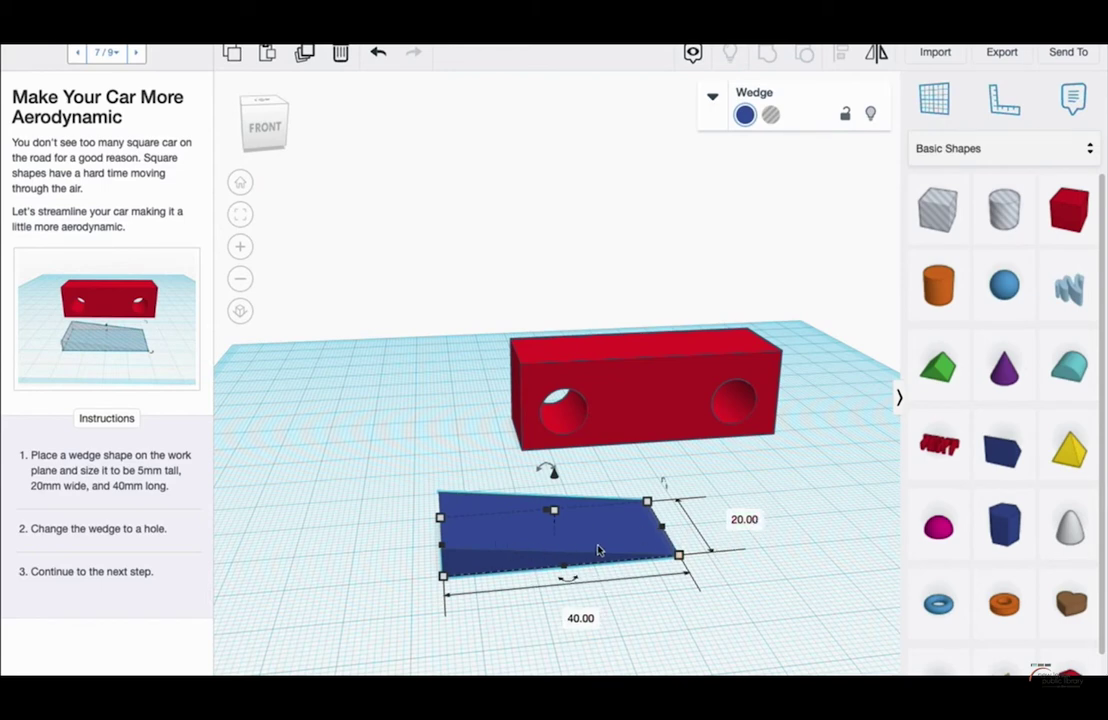
left_click(770, 118)
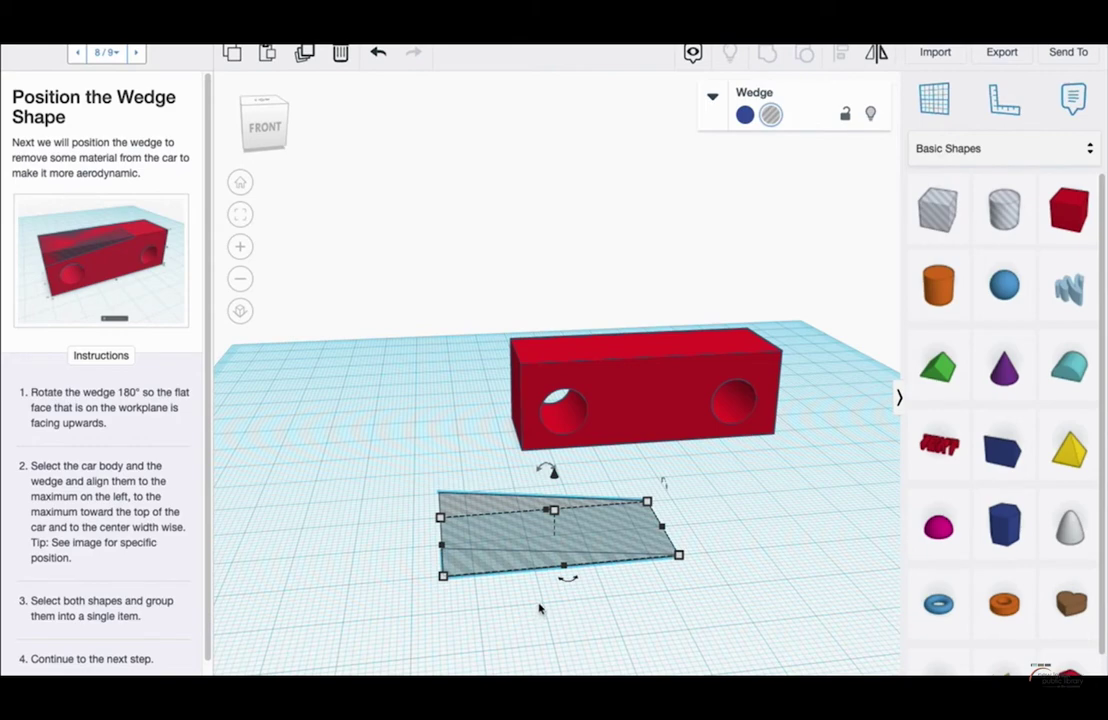
Step: Rotate the wedge hole 180° so that its flat face points upwards
right_click_drag(539, 607, 688, 594)
right_click_drag(662, 415, 730, 500)
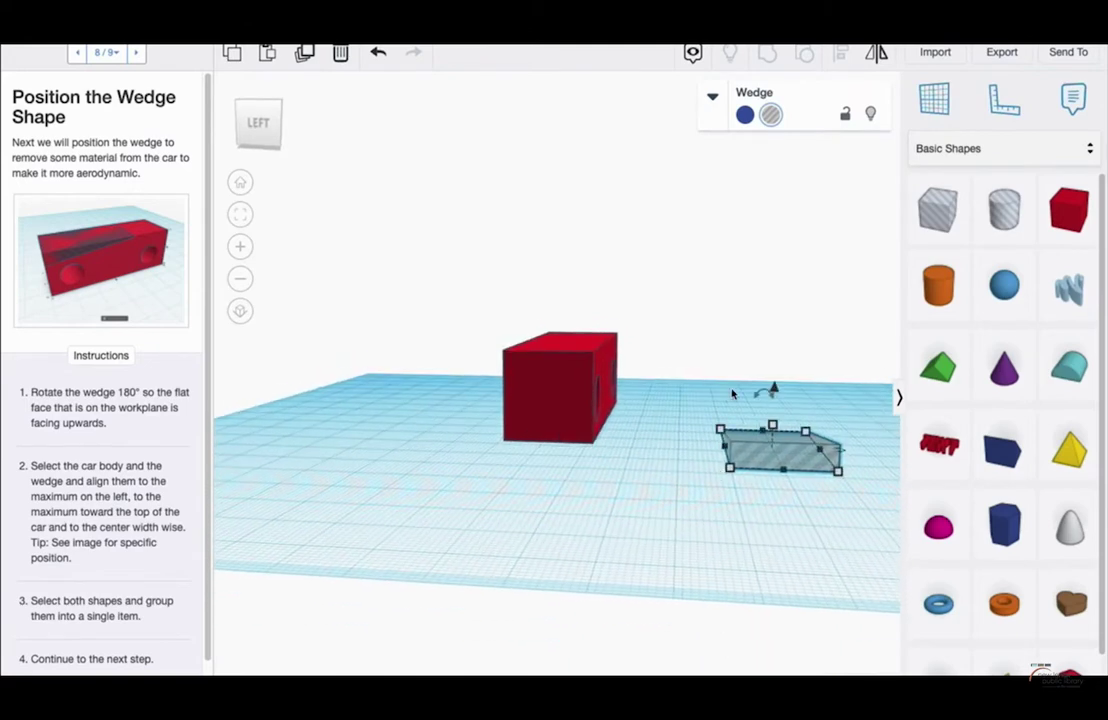
left_click_drag(740, 390, 750, 459)
Step: Move the wedge hole to the end of the car body and line it up widthwise using a 1.0 mm snap grid
right_click_drag(646, 541, 758, 535)
left_click(758, 535)
left_click_drag(768, 502, 561, 438)
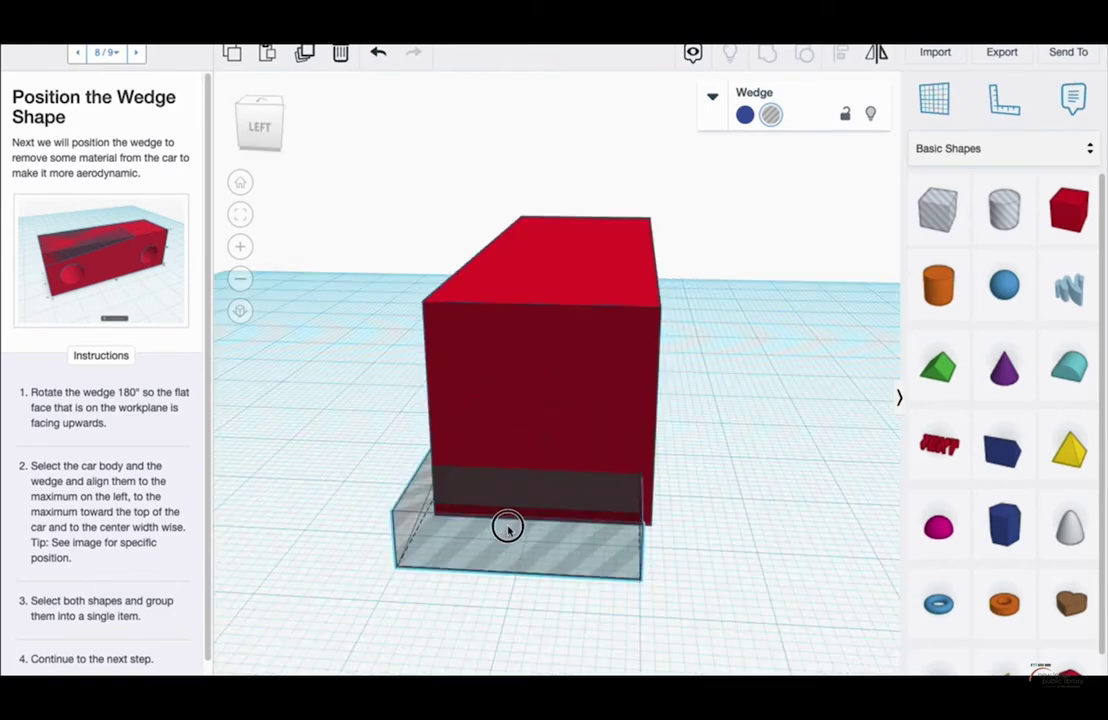
mouse_move(507, 527)
left_mouse_down()
mouse_move(545, 536)
mouse_move(495, 533)
left_mouse_up()
left_click(862, 674)
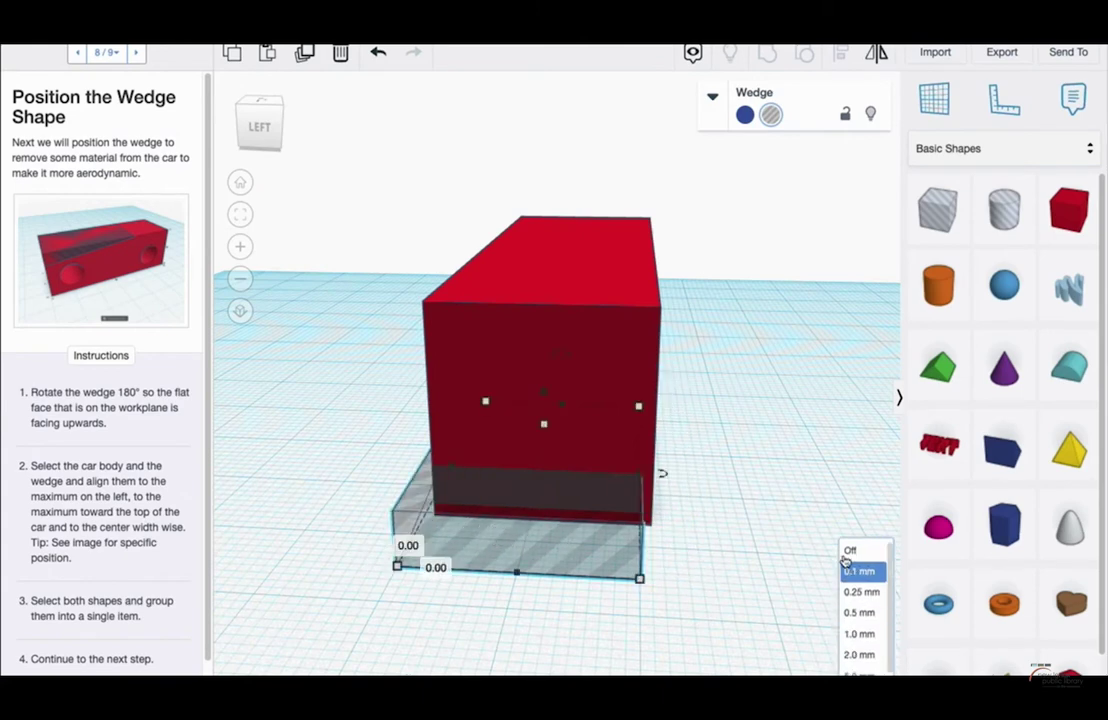
left_click(858, 633)
left_click_drag(593, 553, 601, 548)
Step: Raise the wedge hole until its flat face is level with the top of the car body
right_click_drag(716, 450, 487, 500)
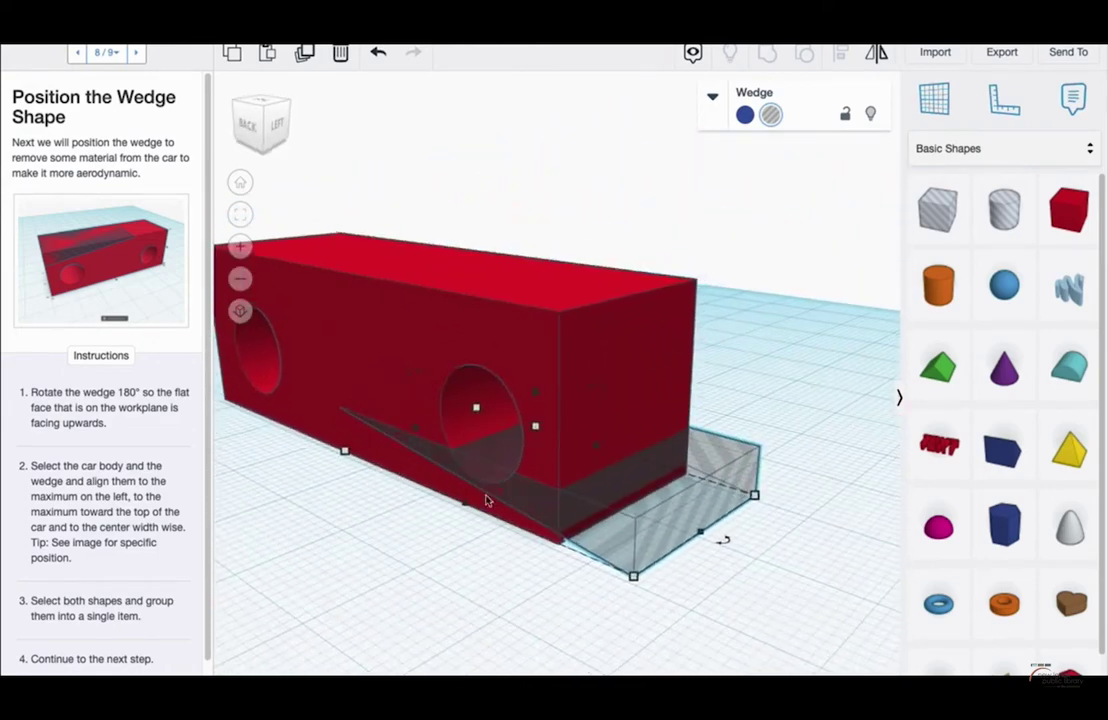
right_click_drag(803, 290, 565, 416)
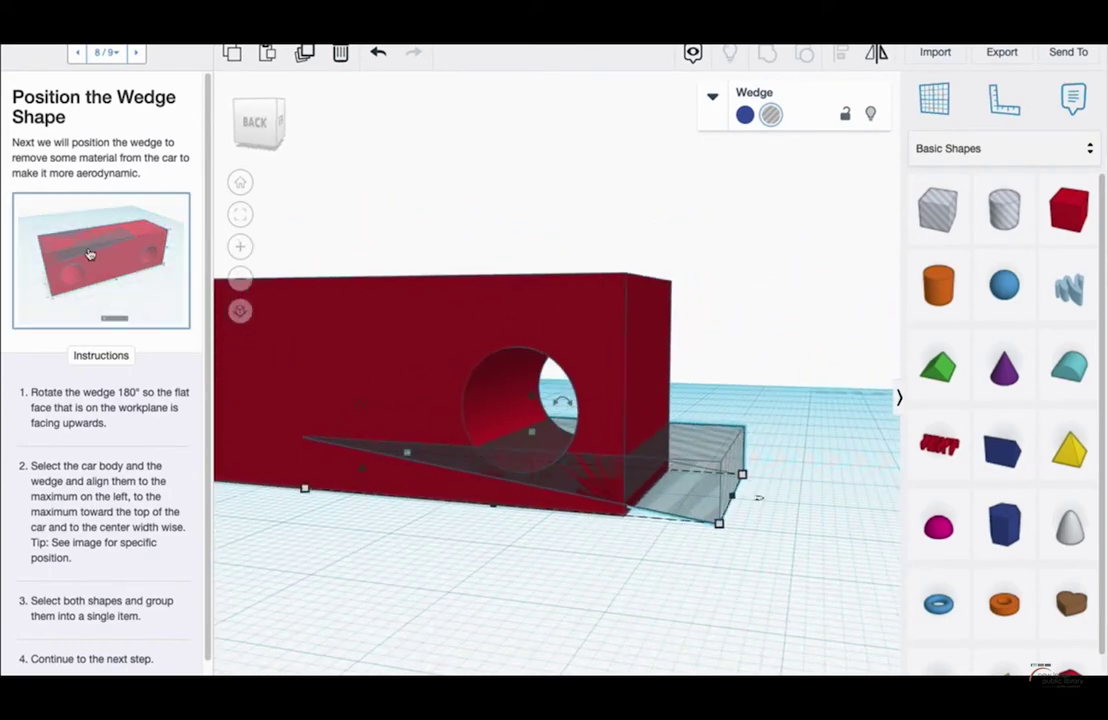
left_click_drag(529, 400, 492, 243)
mouse_move(660, 225)
right_mouse_down()
mouse_move(698, 221)
mouse_move(663, 205)
mouse_move(672, 204)
right_mouse_up()
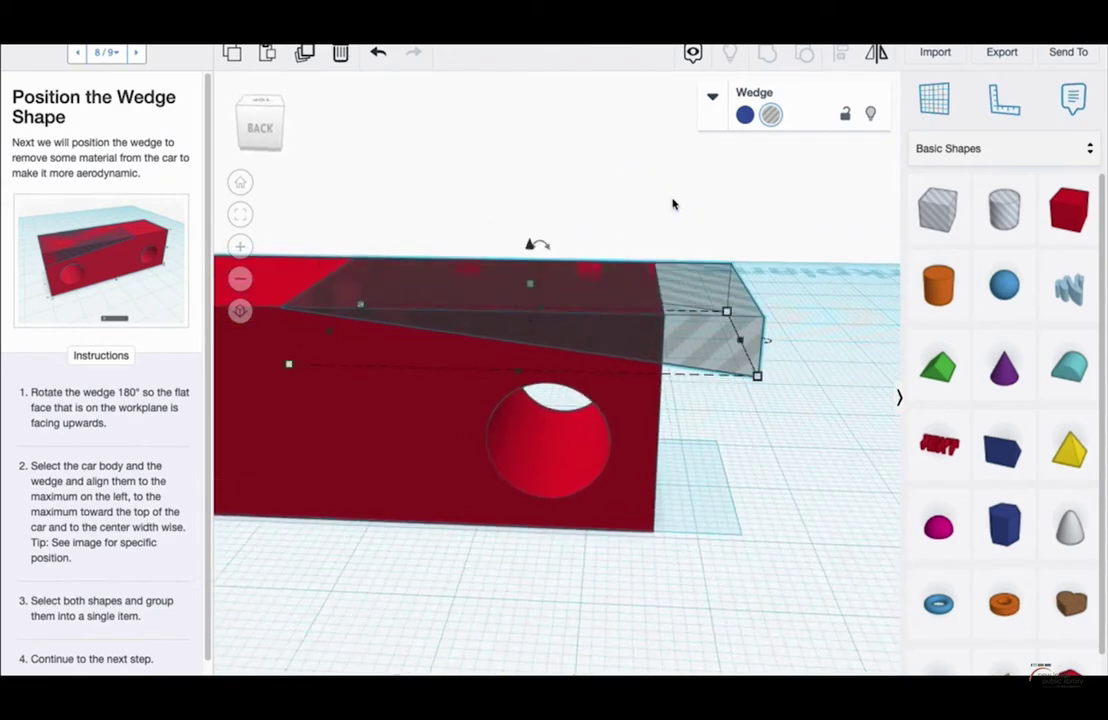
Step: Slide the wedge hole inward along the car body until its thick end is flush with the front face
key("Left")
key("Left")
key("Left")
key("Left")
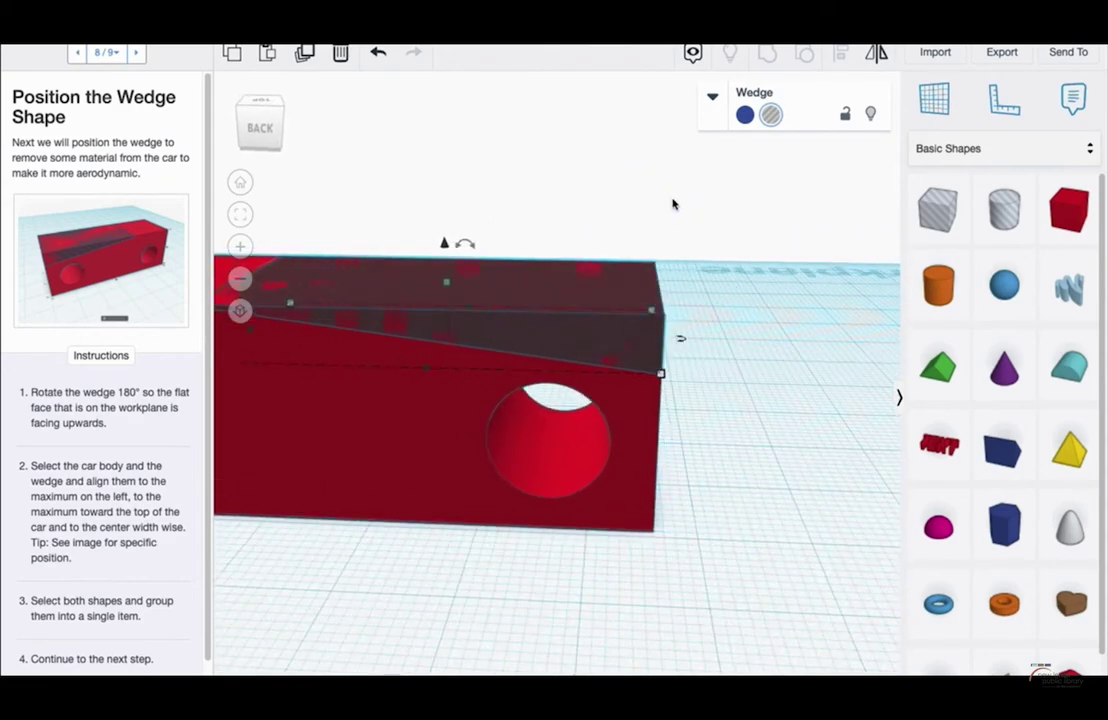
right_click_drag(672, 204, 480, 250)
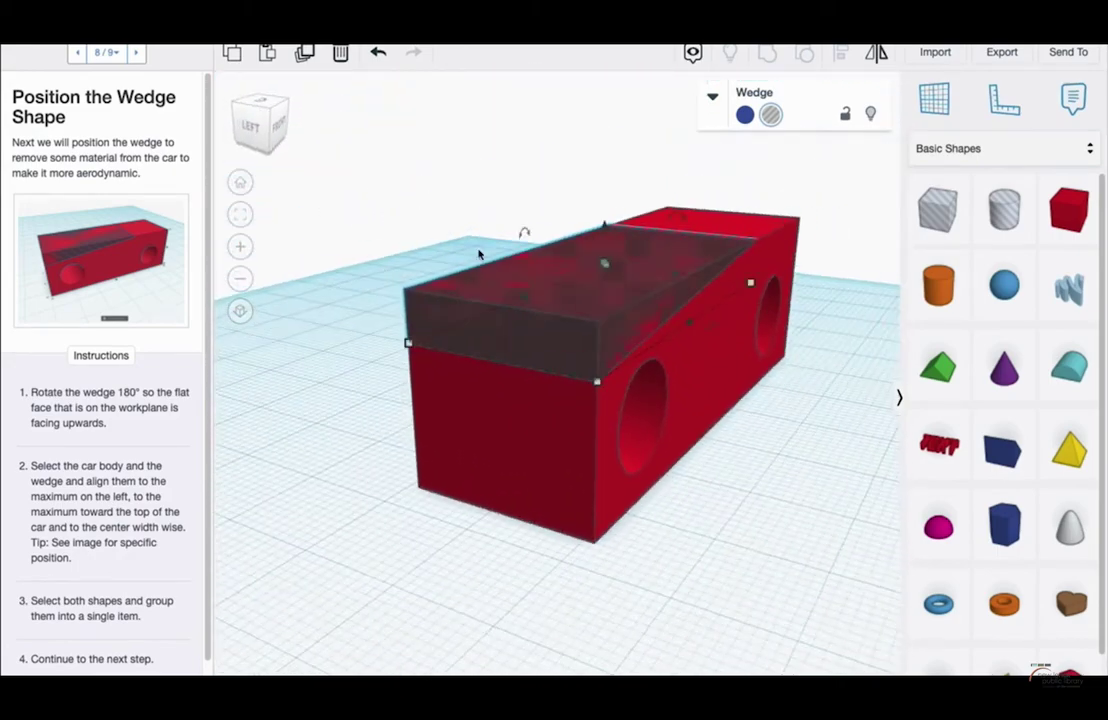
Step: Group the wedge hole with the car body to cut the sloped top and advance the lesson to the nose wedge
scroll(478, 251, "down", 3)
right_click_drag(655, 290, 505, 250)
left_click_drag(436, 208, 762, 448)
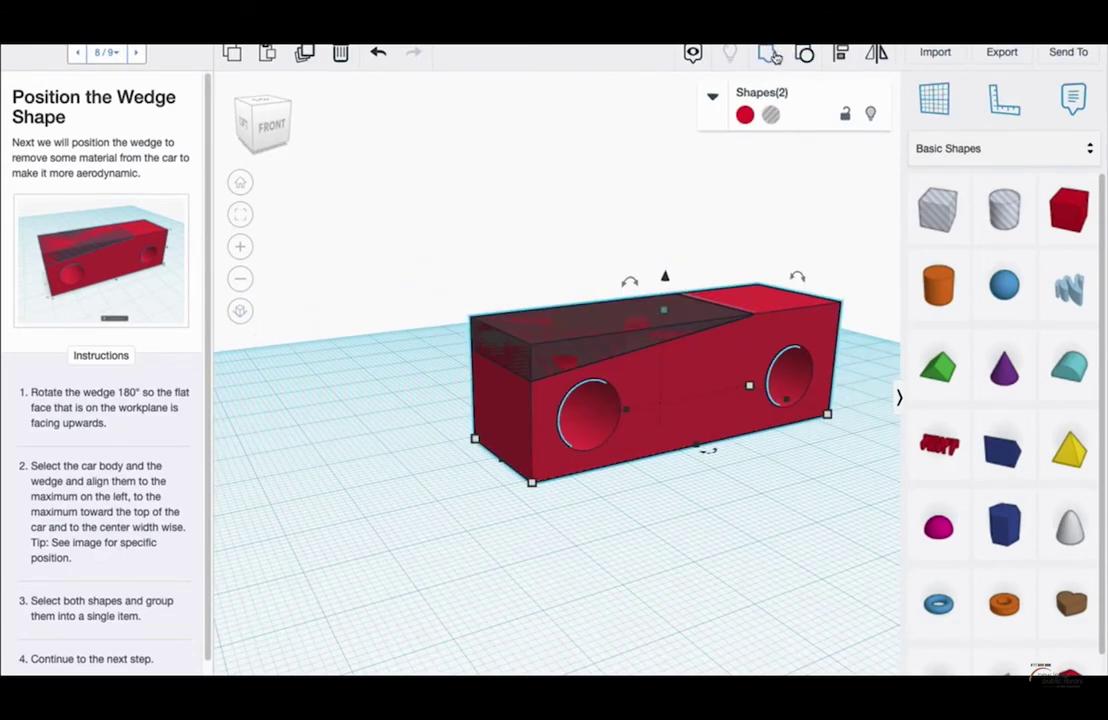
left_click(769, 54)
mouse_move(788, 510)
right_mouse_down()
mouse_move(742, 522)
mouse_move(796, 510)
right_mouse_up()
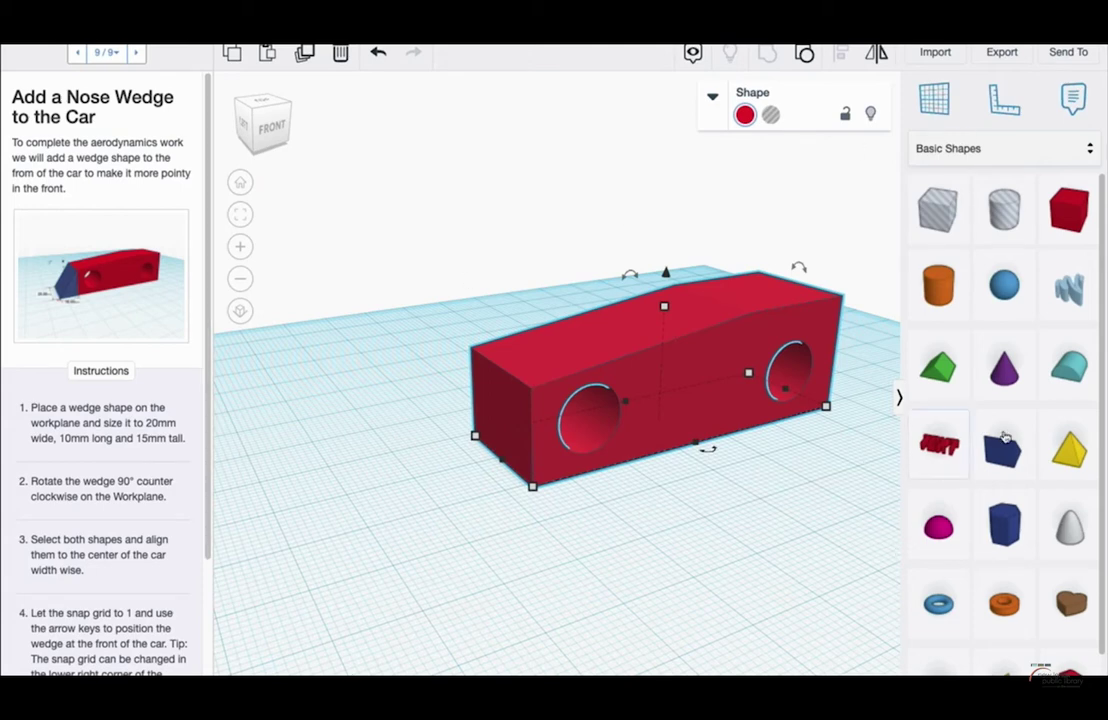
Step: Place a solid wedge on the workplane near the front of the car body
left_click_drag(1006, 437, 377, 485)
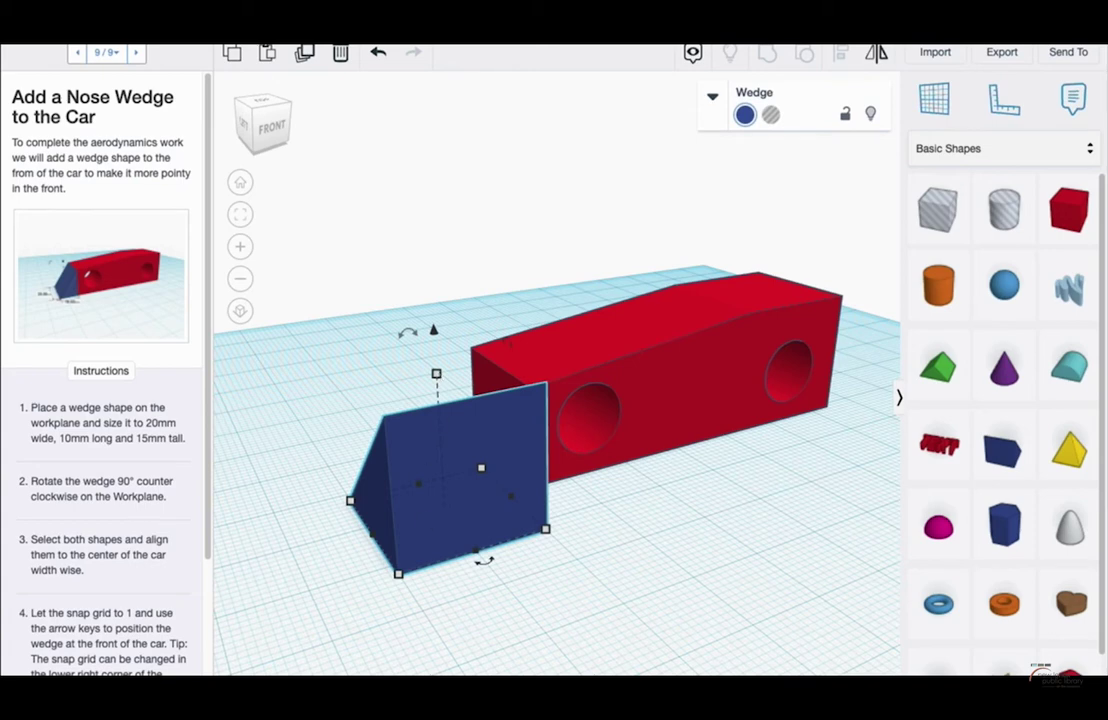
right_click_drag(404, 578, 643, 576)
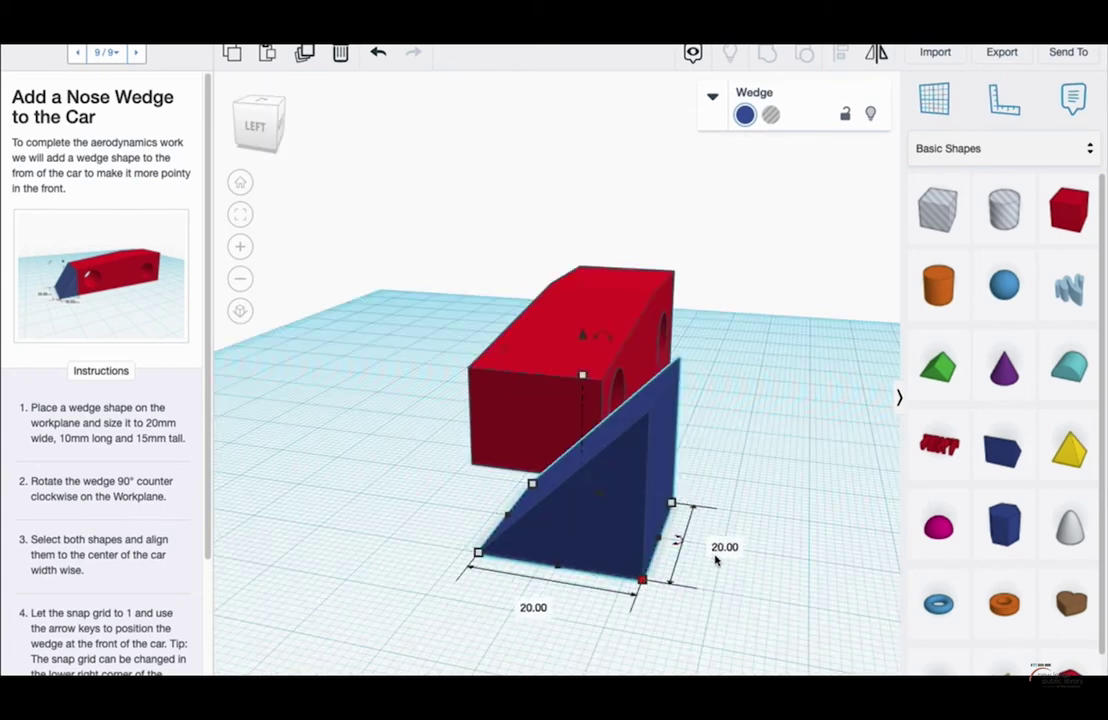
Step: Set the nose wedge's height to 10 mm
mouse_move(582, 380)
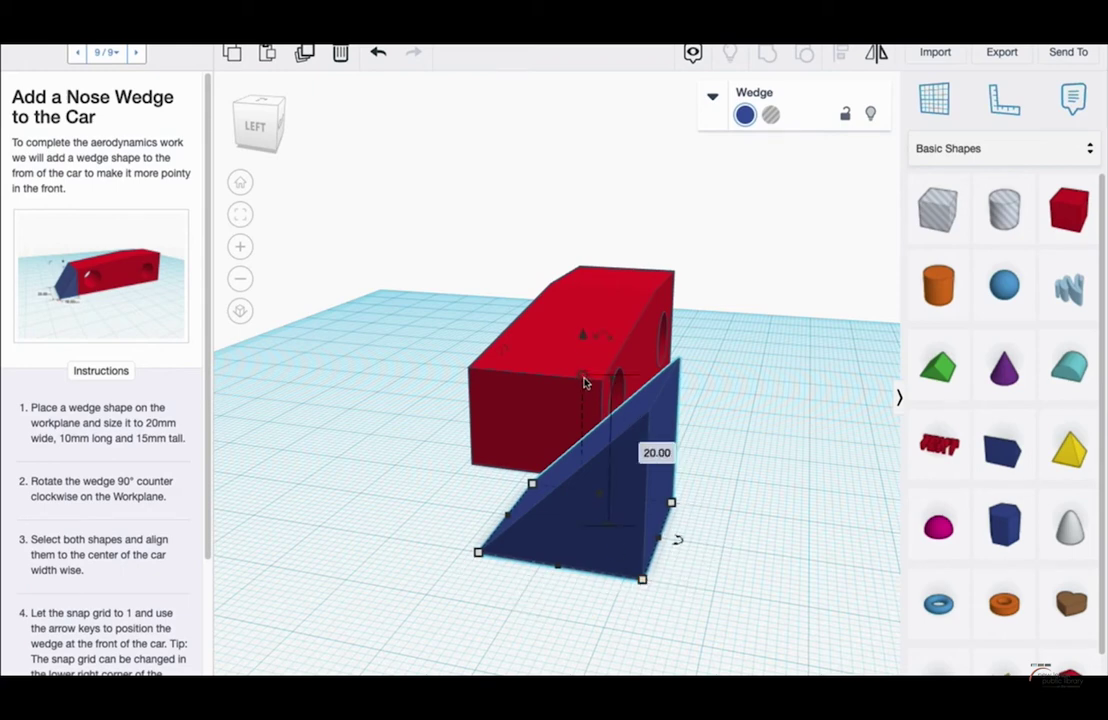
left_click(656, 453)
type("10")
key("Return")
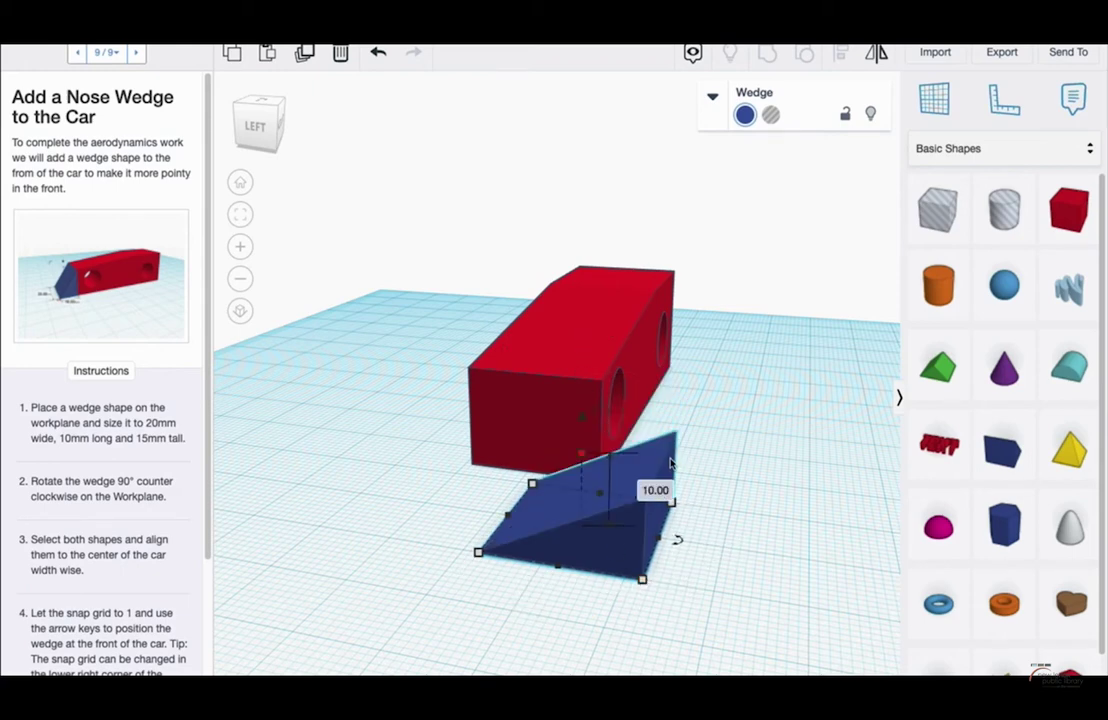
Step: Set the nose wedge's length along its sloped direction to 10 mm
left_click(478, 552)
type("1")
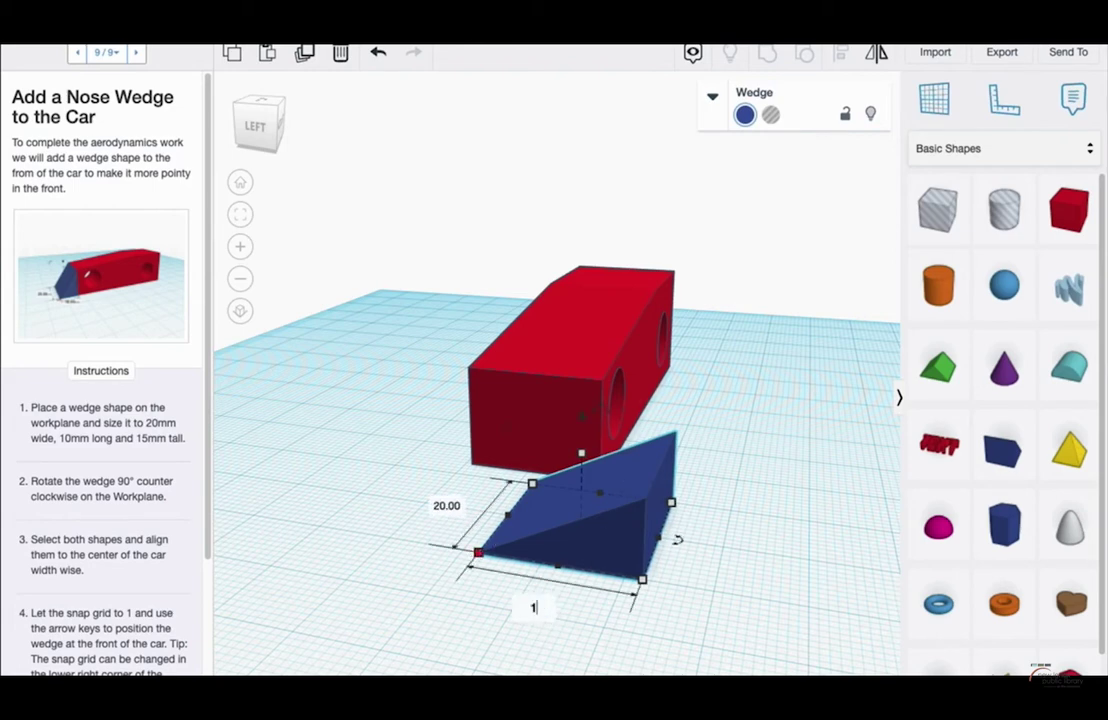
type("0")
key("Return")
Step: Set the nose wedge's height to 15 mm
mouse_move(621, 458)
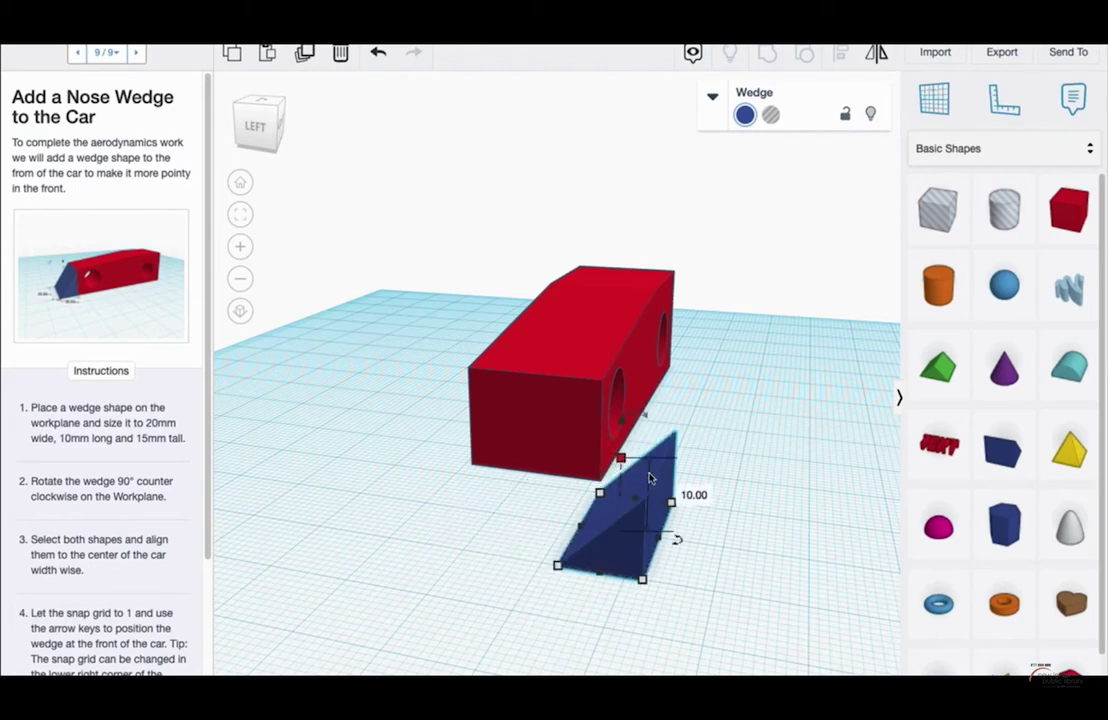
left_click(690, 495)
type("1")
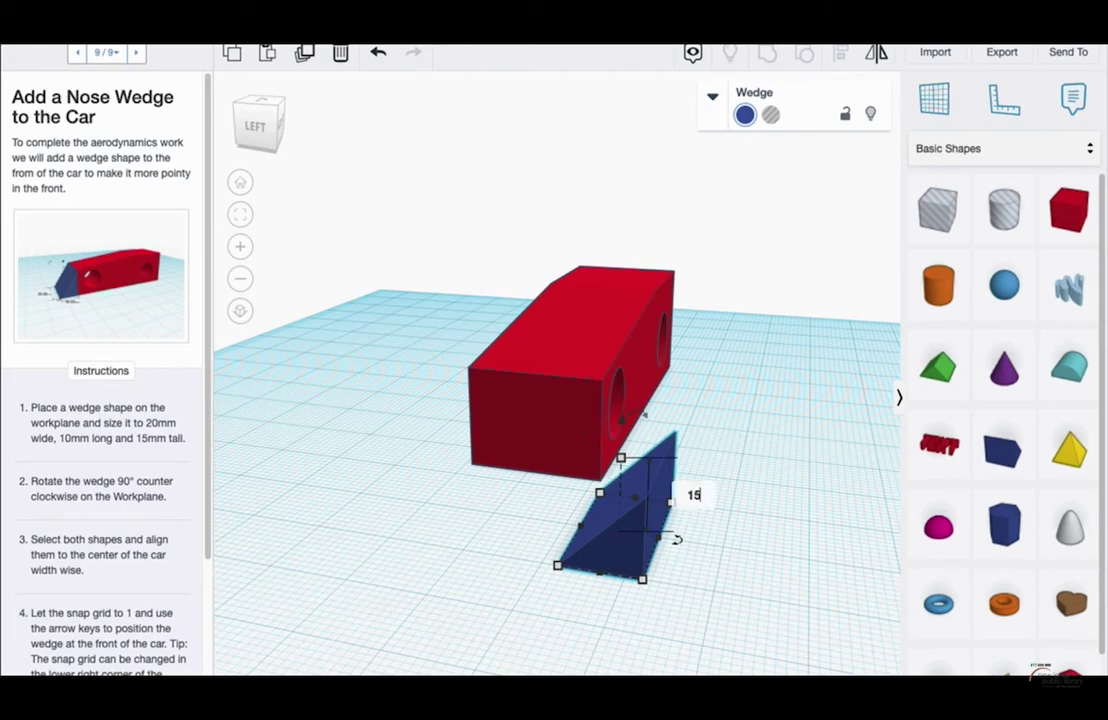
type("5")
key("Return")
Step: Rotate the nose wedge 90° counterclockwise on the workplane so its slope faces away from the car body
right_click_drag(727, 502, 668, 534)
left_click_drag(638, 566, 620, 510)
right_click_drag(755, 556, 650, 566)
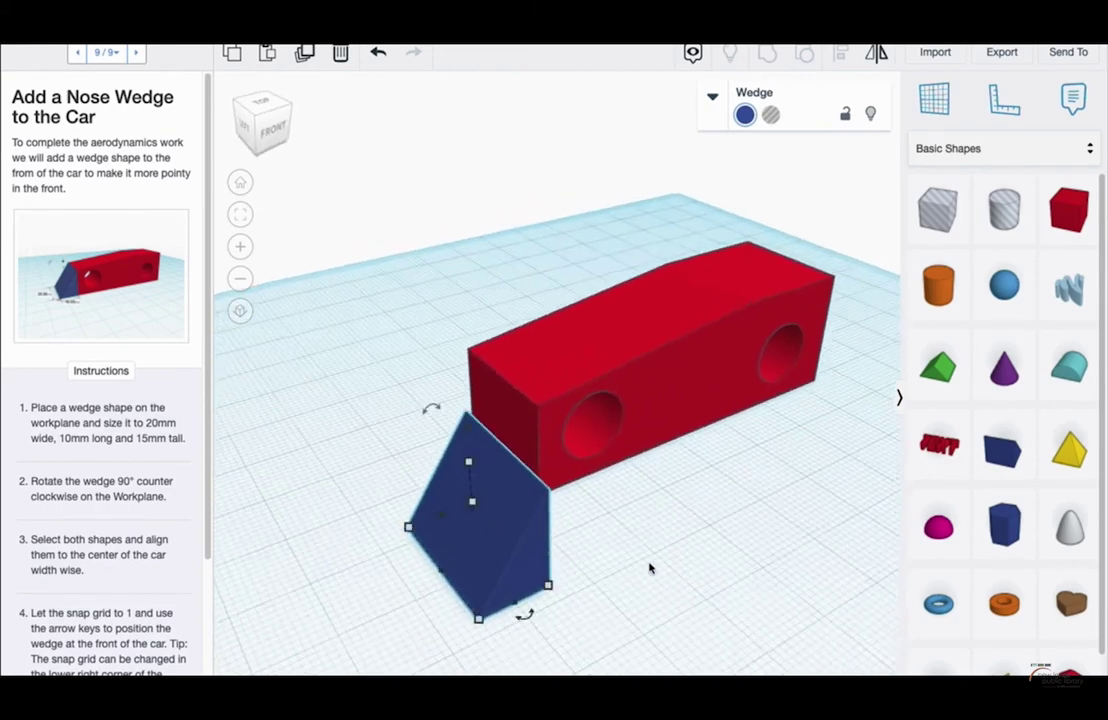
Step: Move the nose wedge against the front face of the car body and check the joint and the lesson's positioning instructions
left_click_drag(490, 545, 504, 490)
left_click_drag(504, 490, 501, 483)
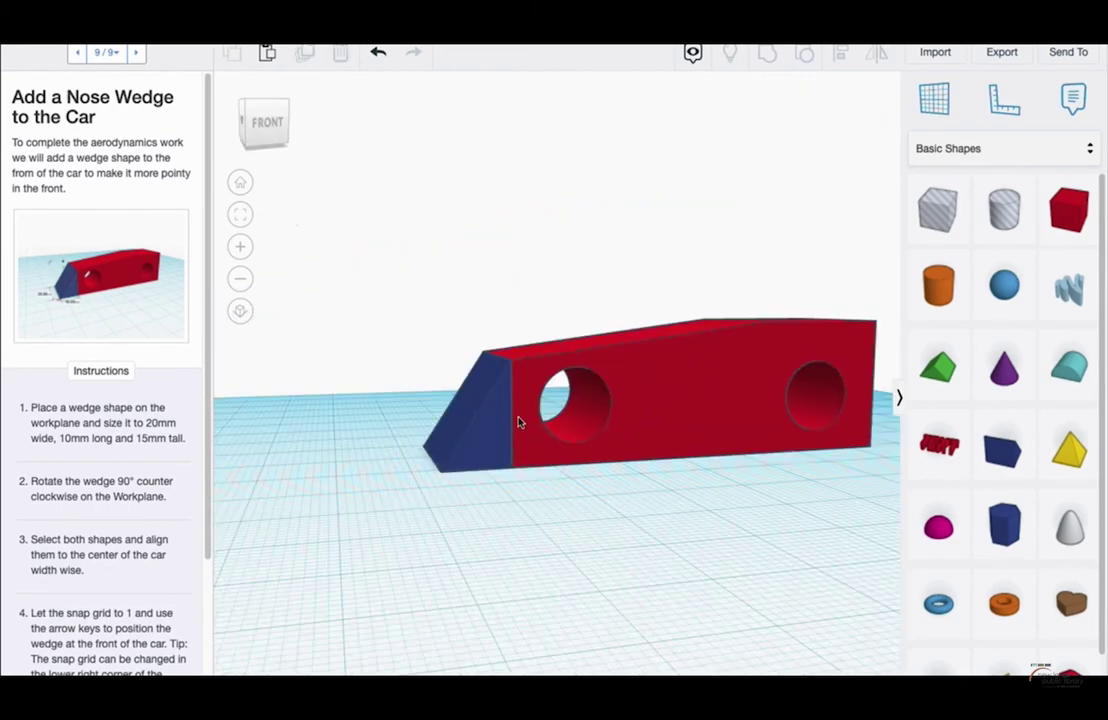
scroll(517, 422, "down", 3)
scroll(517, 425, "up", 8)
left_click(370, 460)
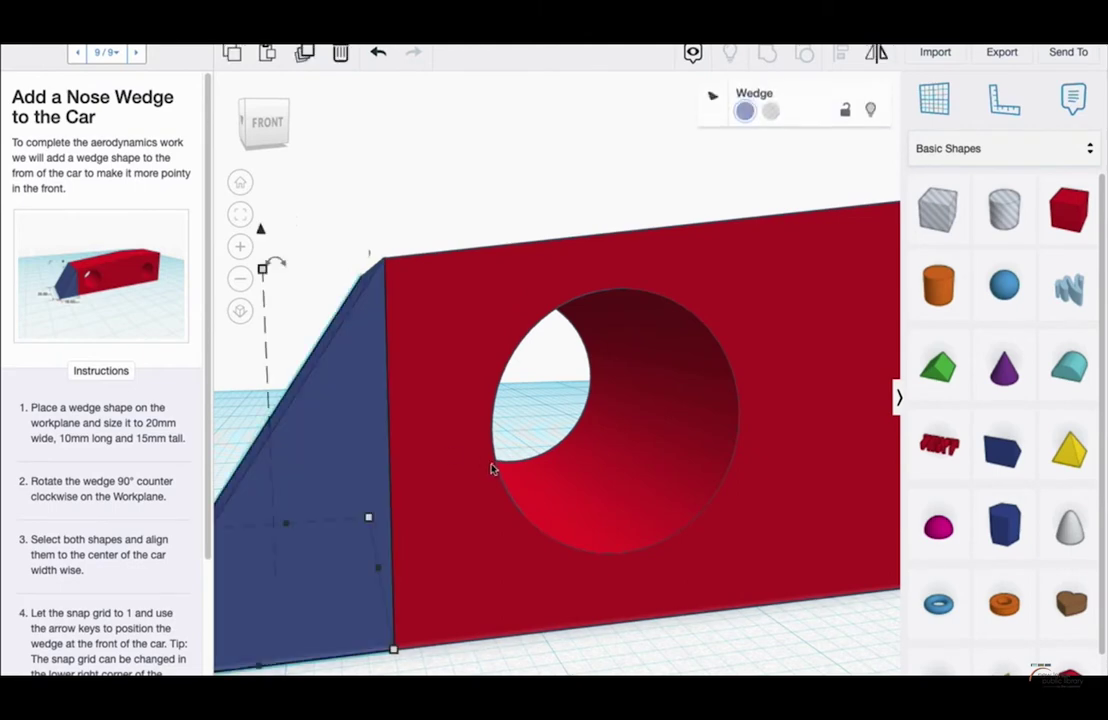
right_click_drag(495, 465, 318, 640)
scroll(135, 575, "down", 3)
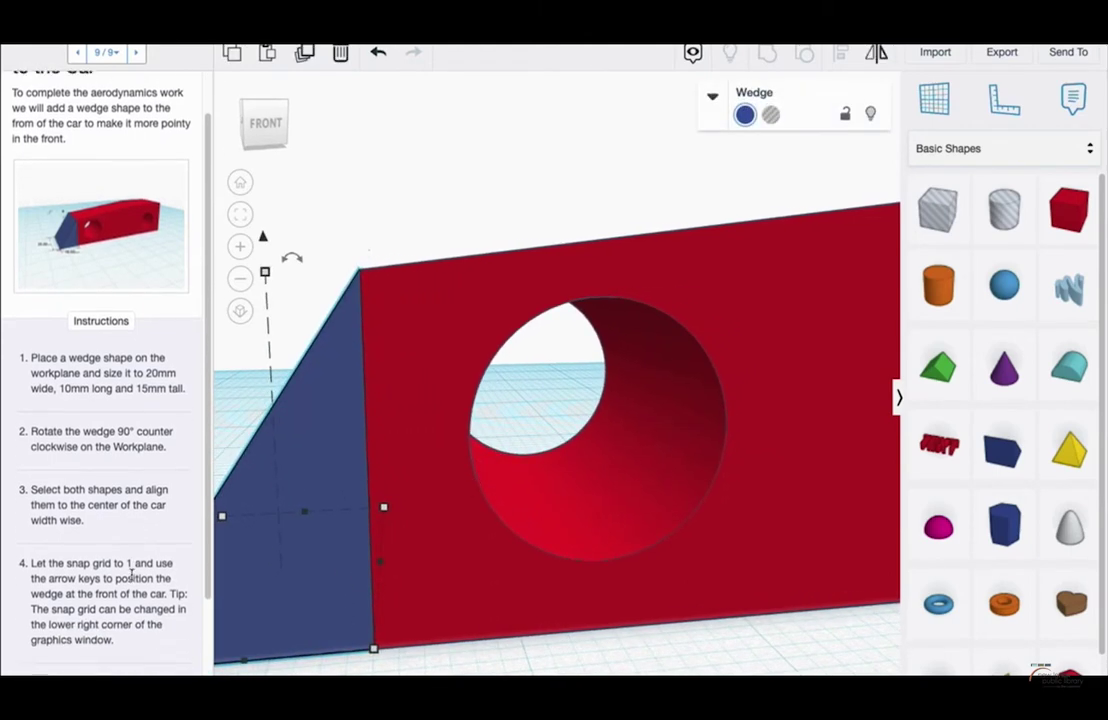
Step: Select the nose wedge together with the car body and group them into a single shape
scroll(158, 540, "down", 1)
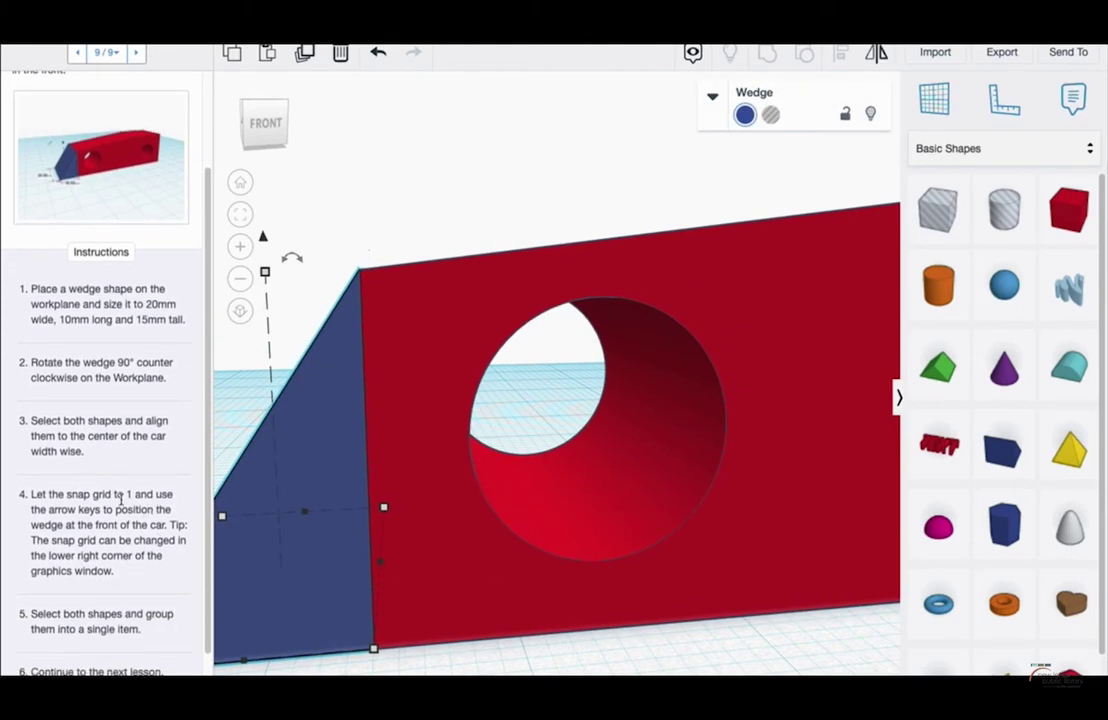
scroll(113, 527, "down", 2)
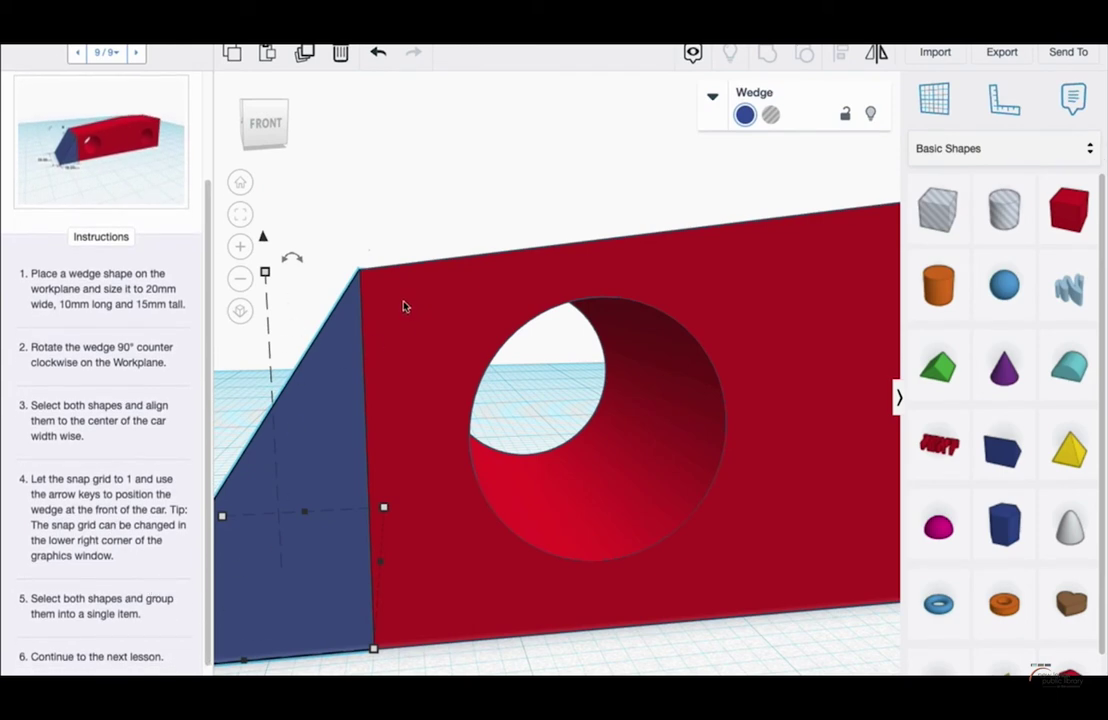
scroll(424, 370, "down", 2)
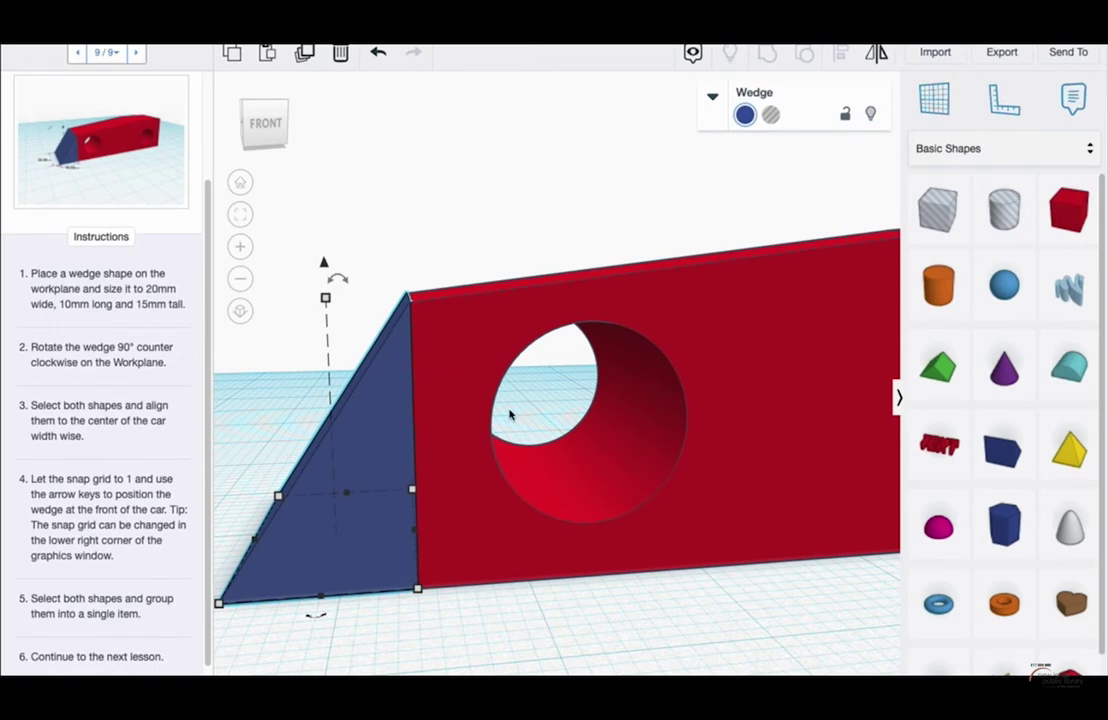
left_click_drag(378, 206, 430, 360)
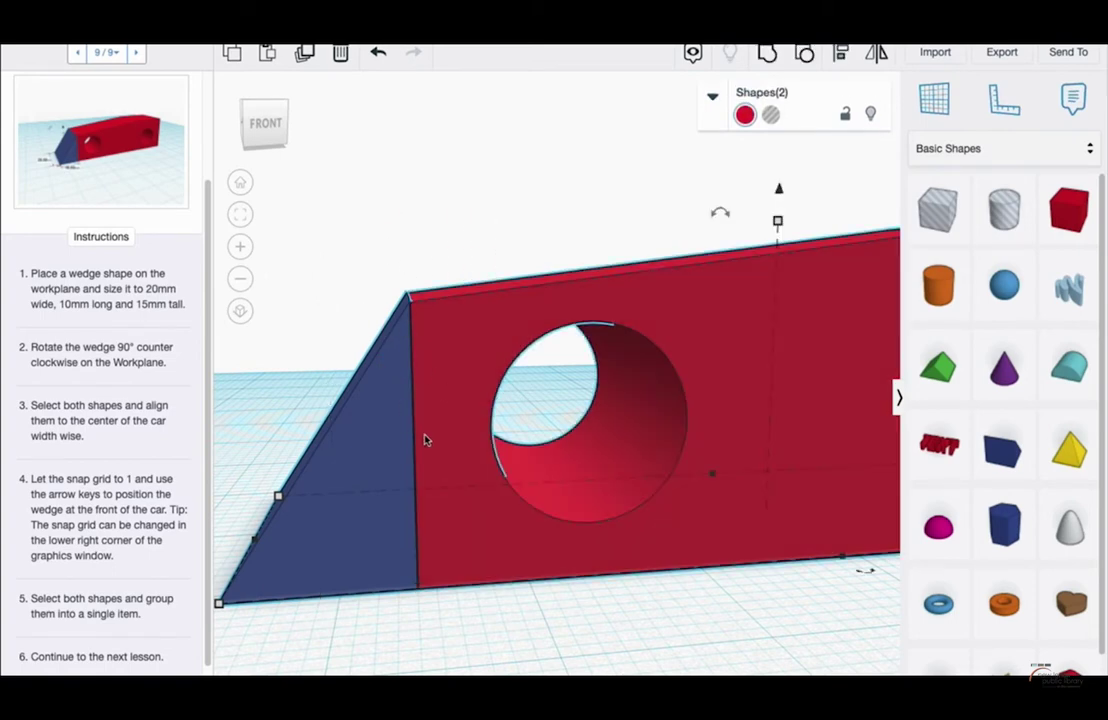
left_click(773, 56)
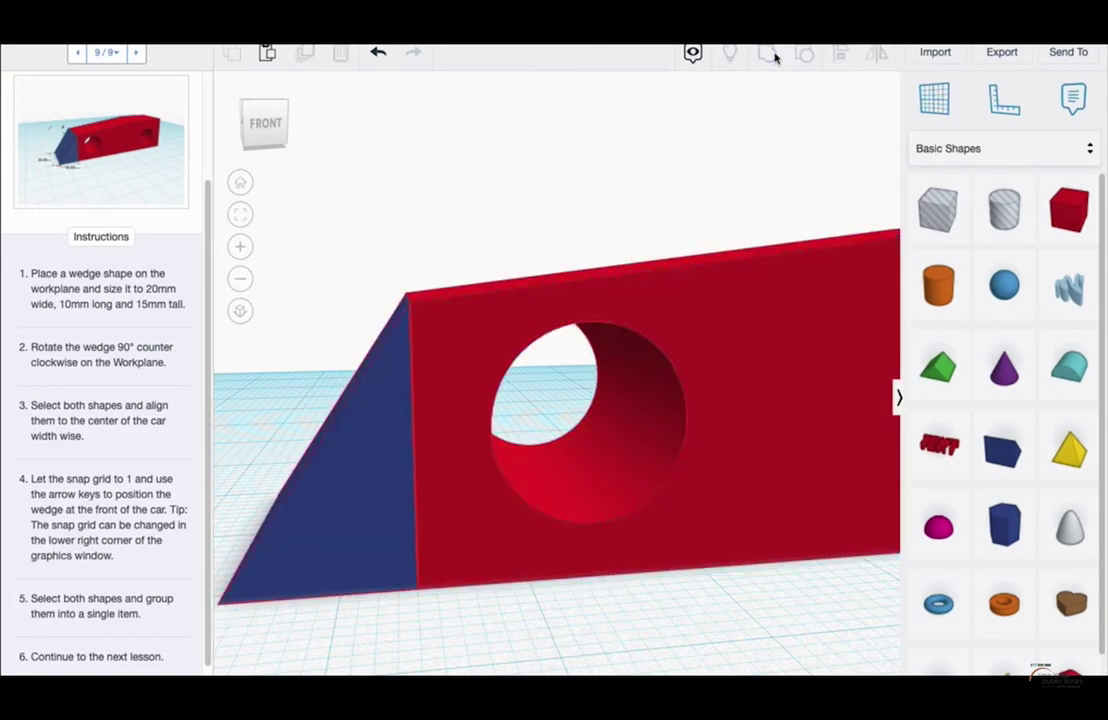
right_click_drag(600, 310, 564, 334)
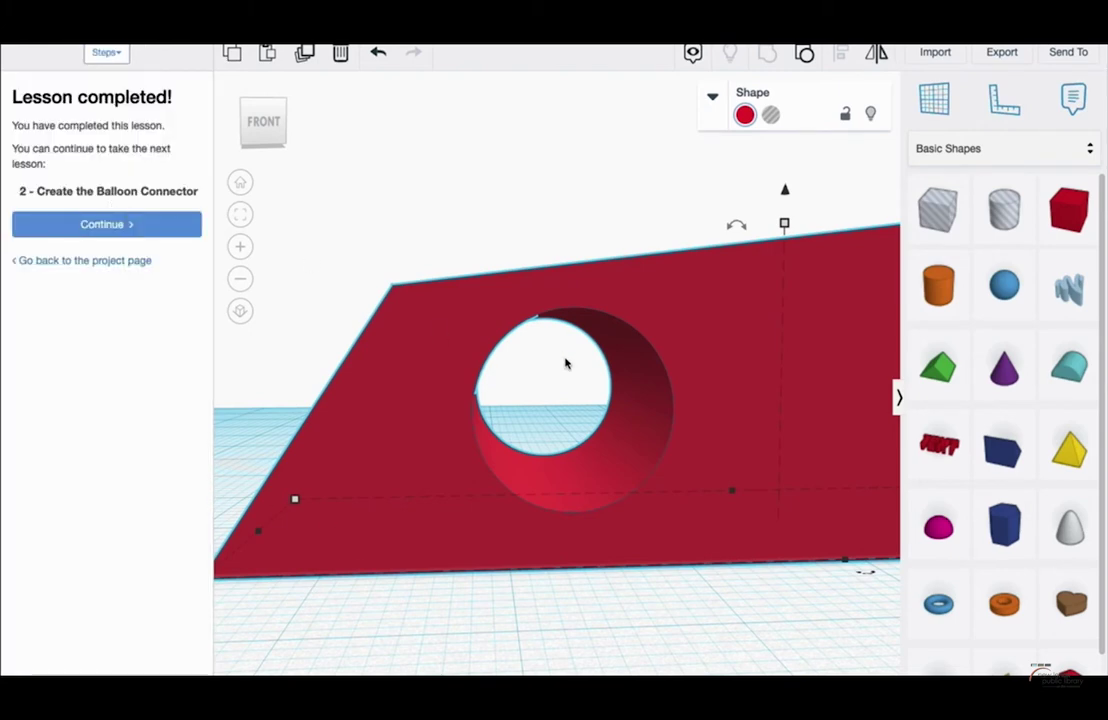
key("f")
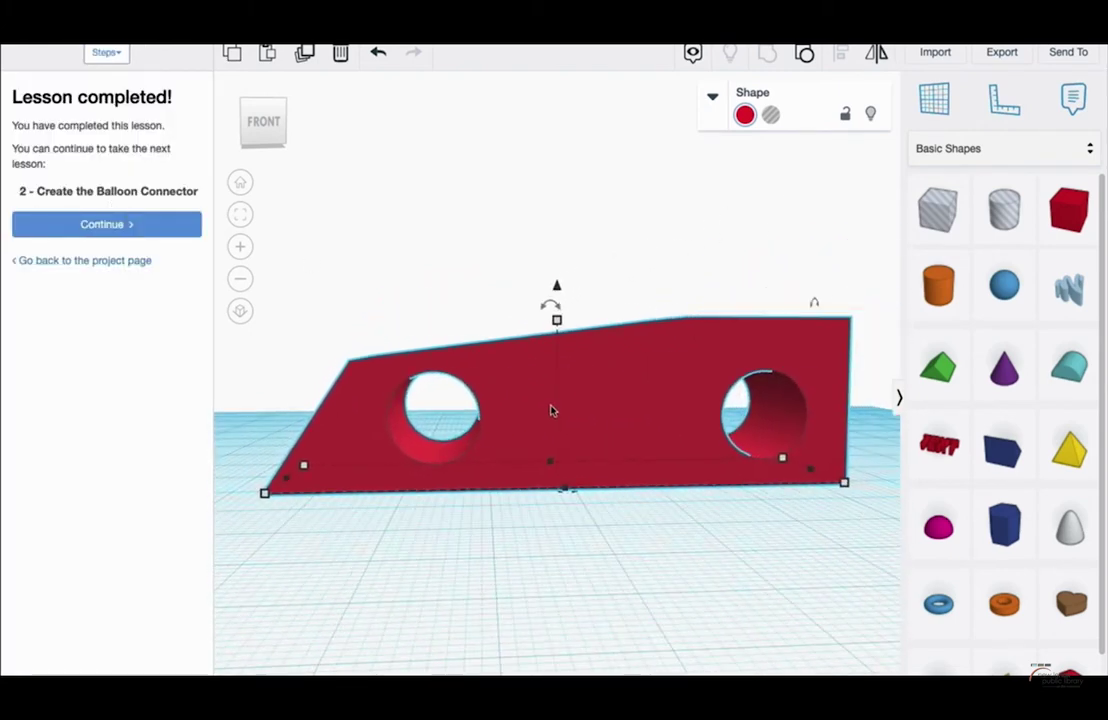
right_click_drag(537, 403, 540, 436)
right_click_drag(507, 388, 532, 376)
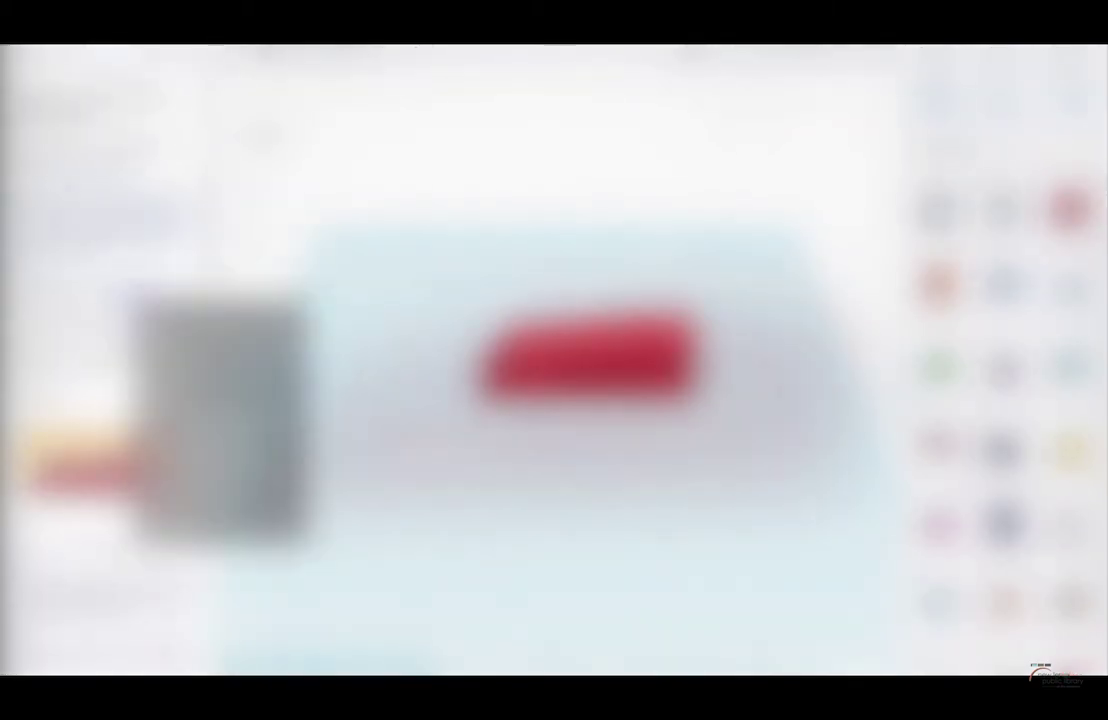
Step: Read the Create the Balloon Connector lesson's introduction and its instructions for building the connector
right_click(126, 294)
key("Escape")
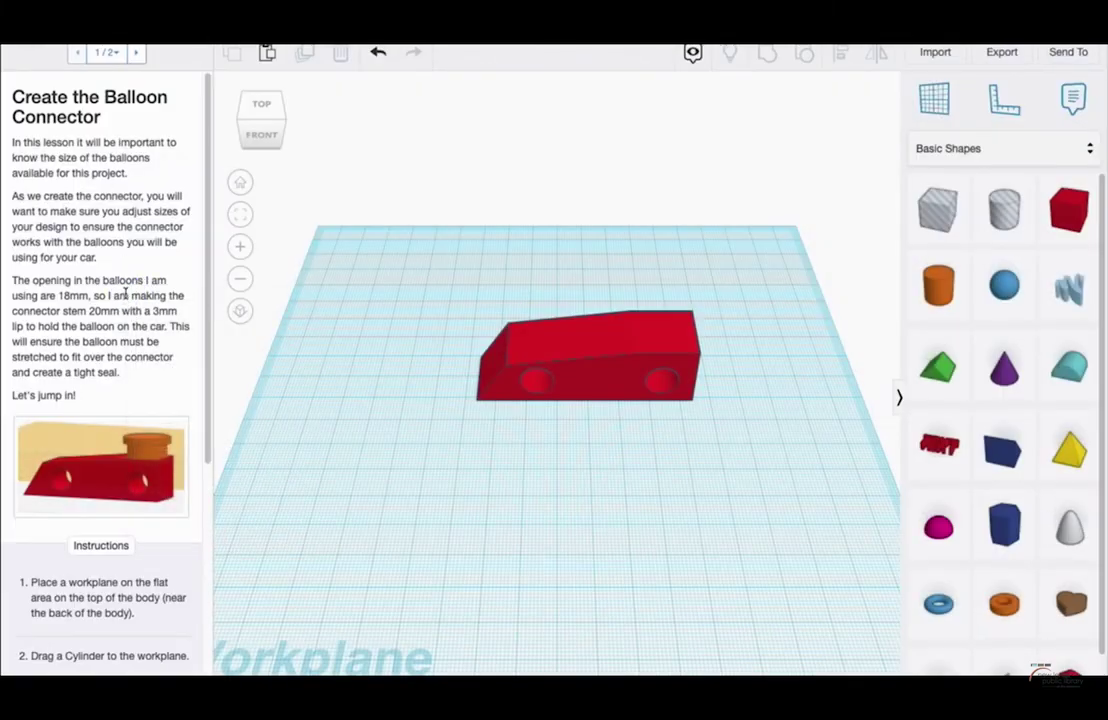
scroll(126, 295, "down", 2)
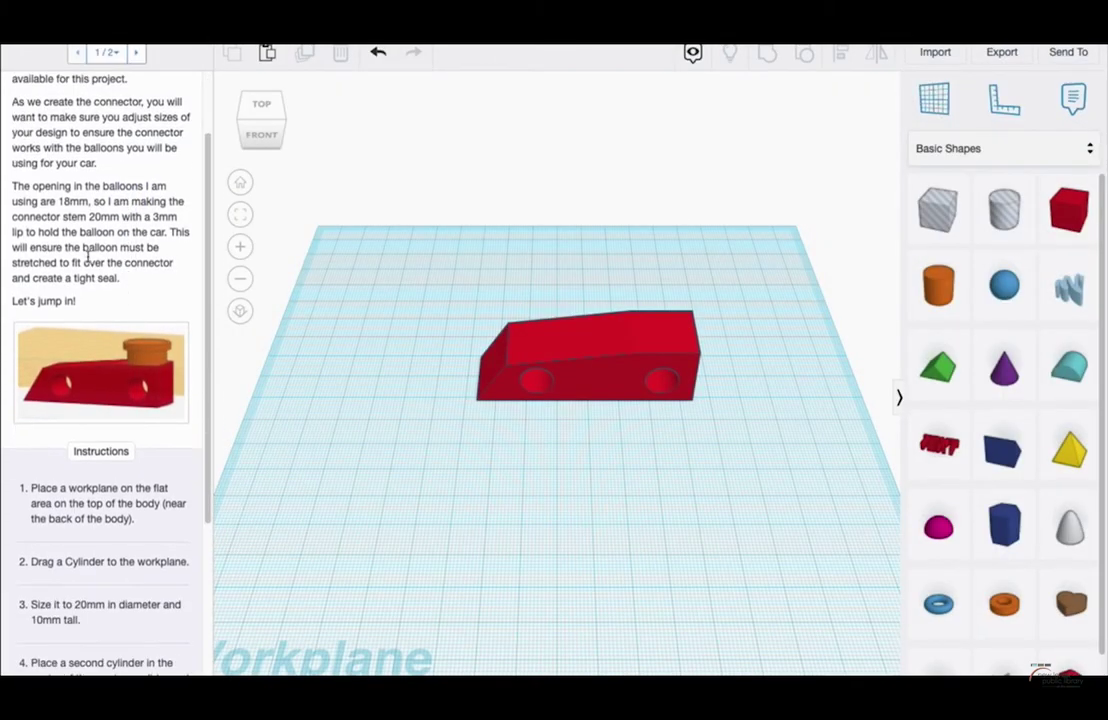
scroll(87, 248, "down", 2)
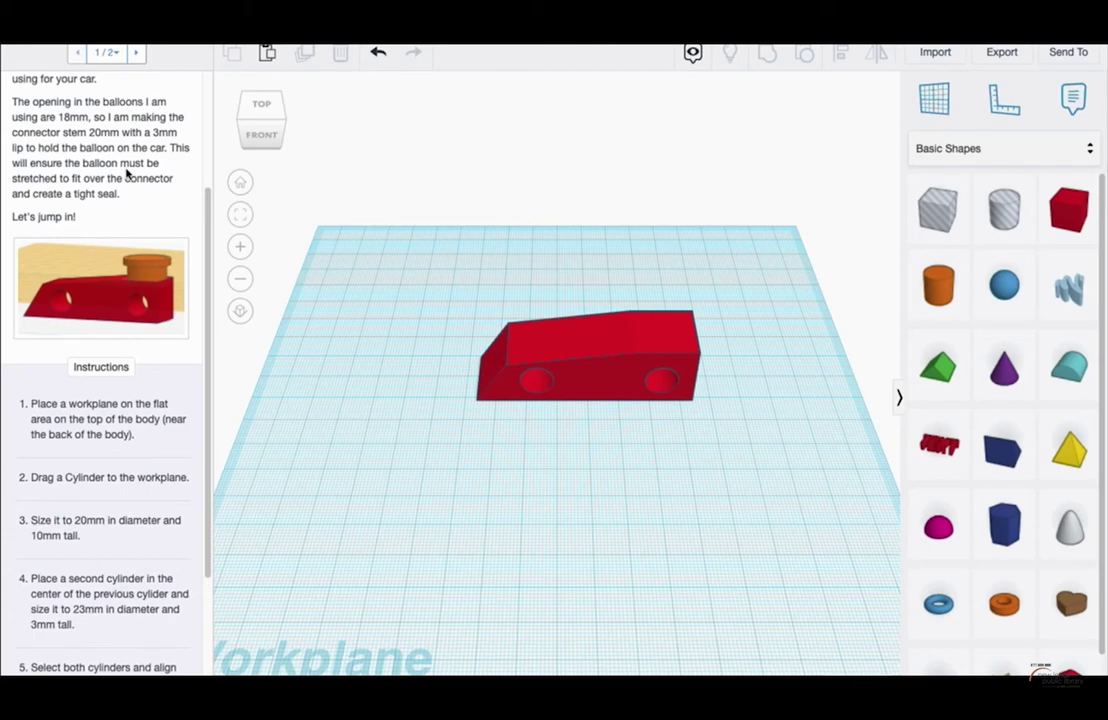
scroll(109, 334, "down", 3)
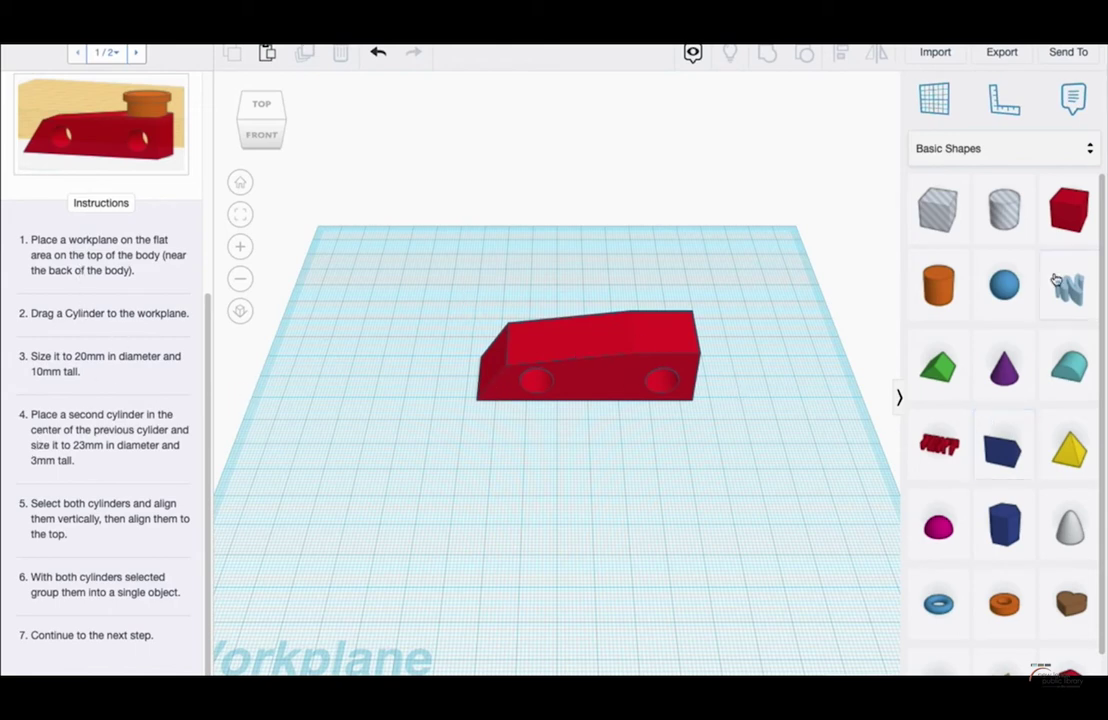
Step: Place a cylinder on the workplane in front of the car body and set its sides to 64
left_click_drag(938, 285, 630, 457)
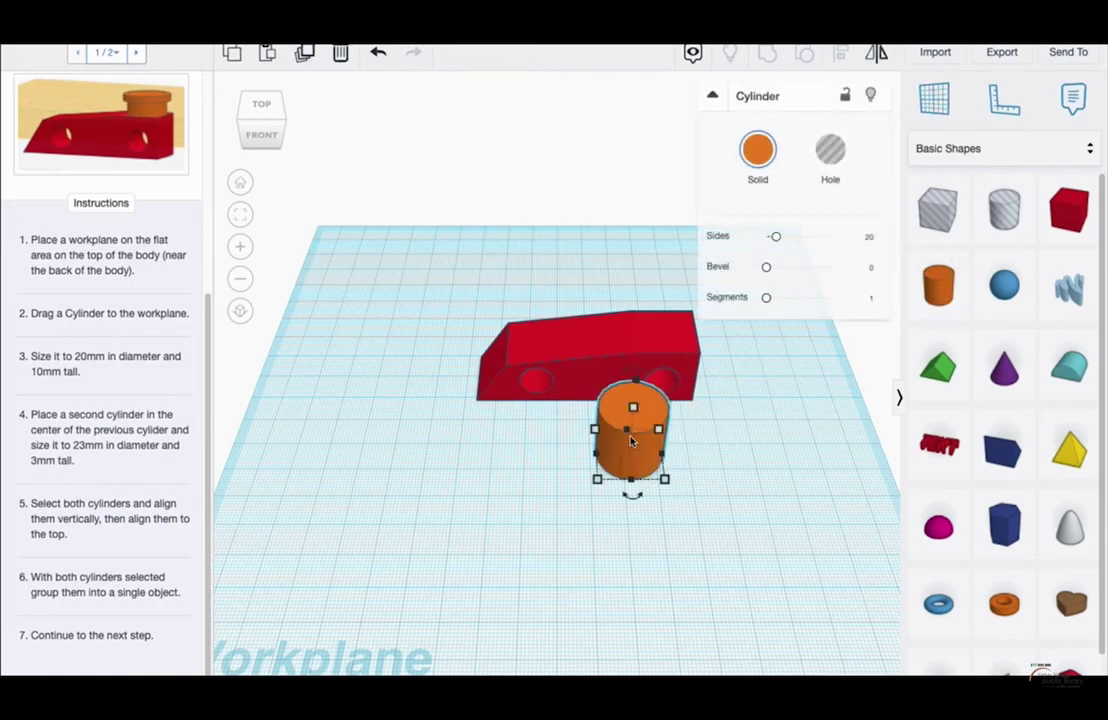
key("f")
left_click_drag(775, 236, 861, 235)
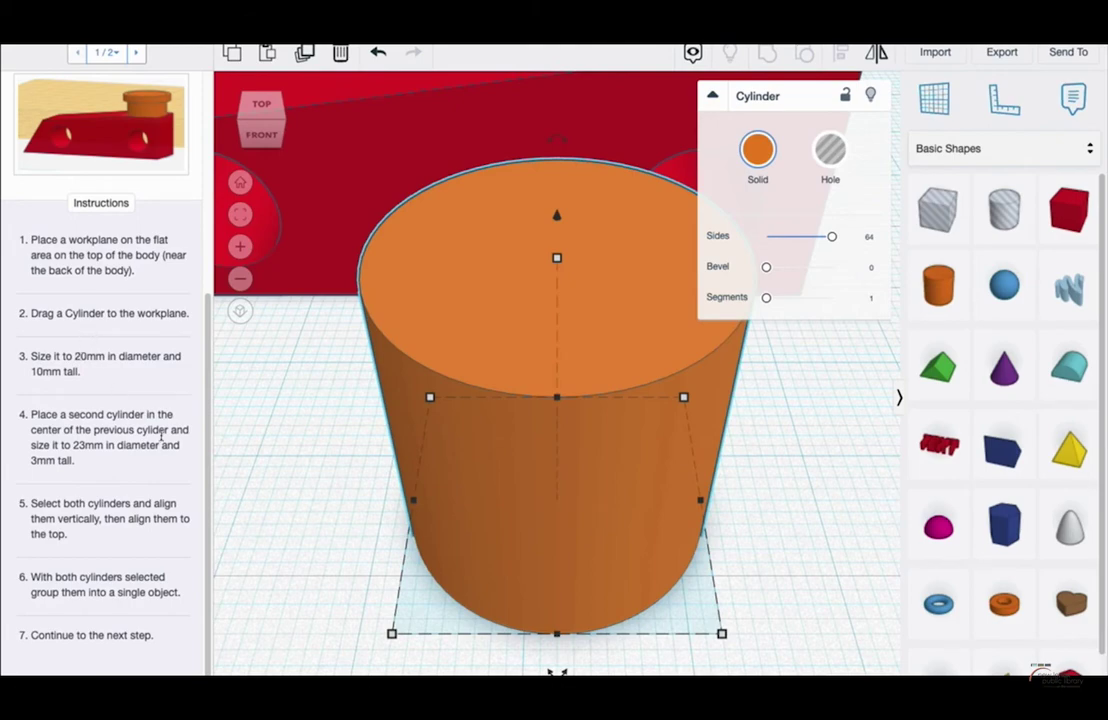
Step: Check the cylinder's diameter and set its height to 10 mm
right_click_drag(375, 386, 462, 338)
scroll(462, 338, "down", 2)
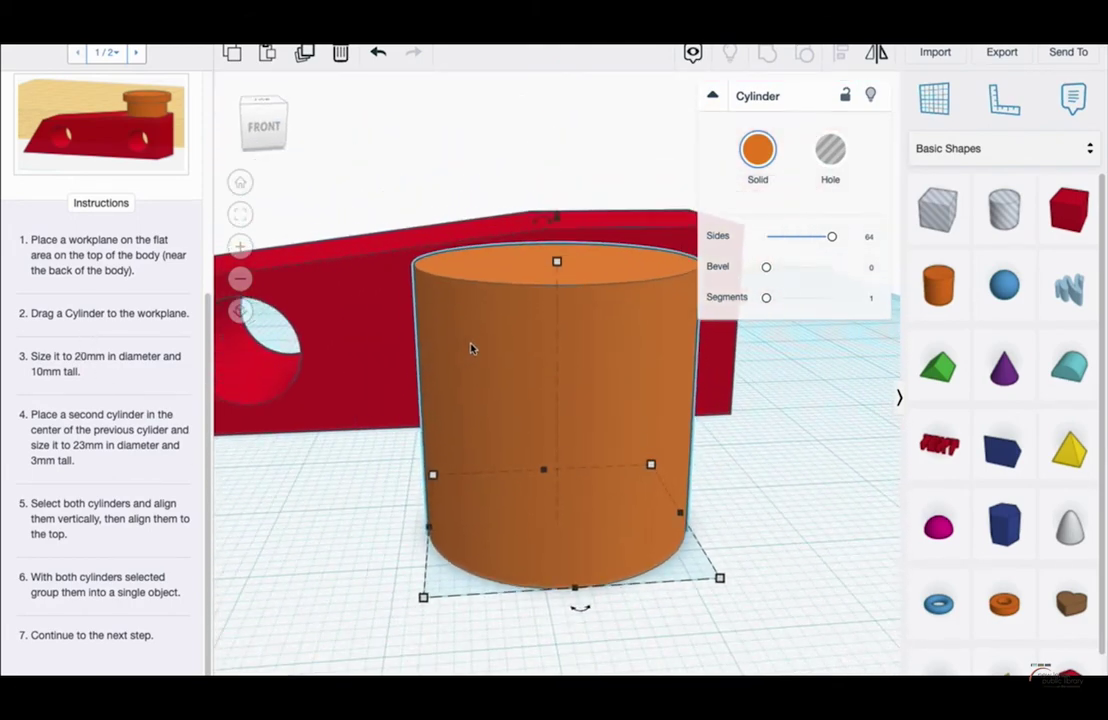
mouse_move(720, 578)
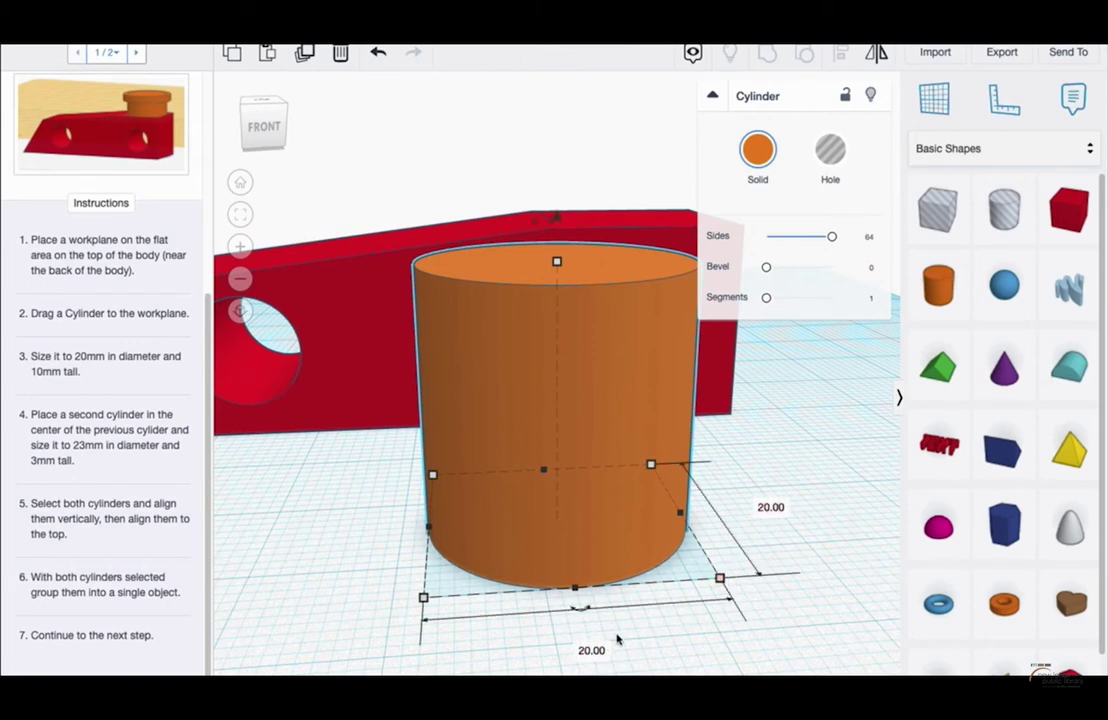
mouse_move(556, 261)
left_click(653, 398)
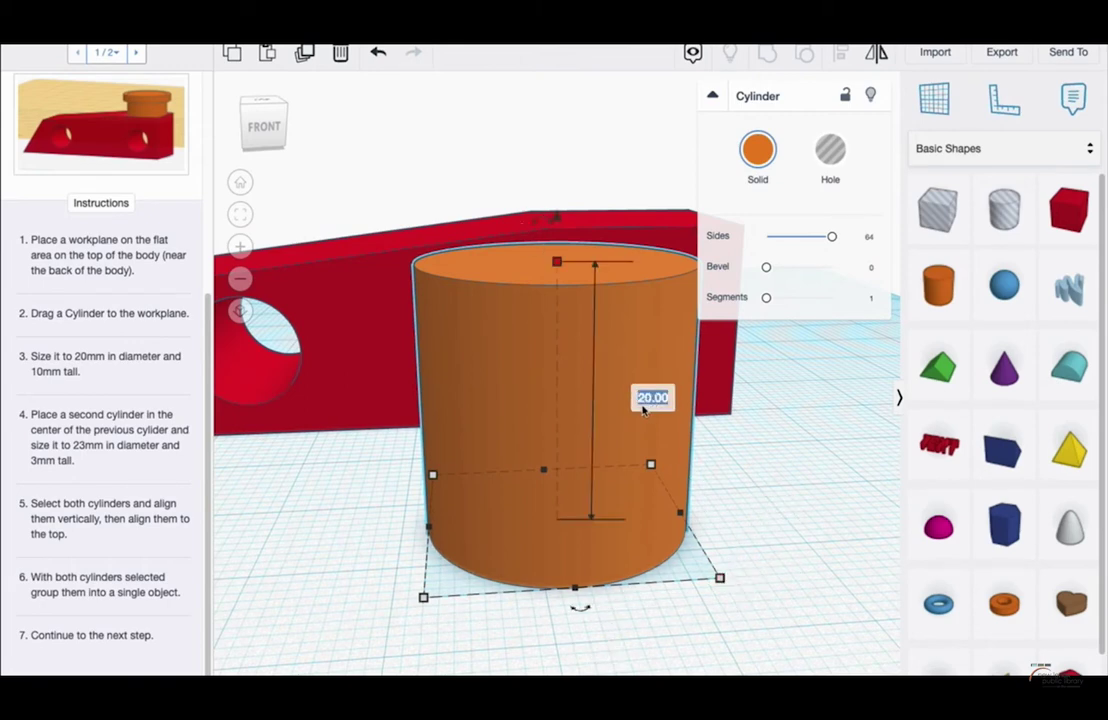
type("10")
key("Return")
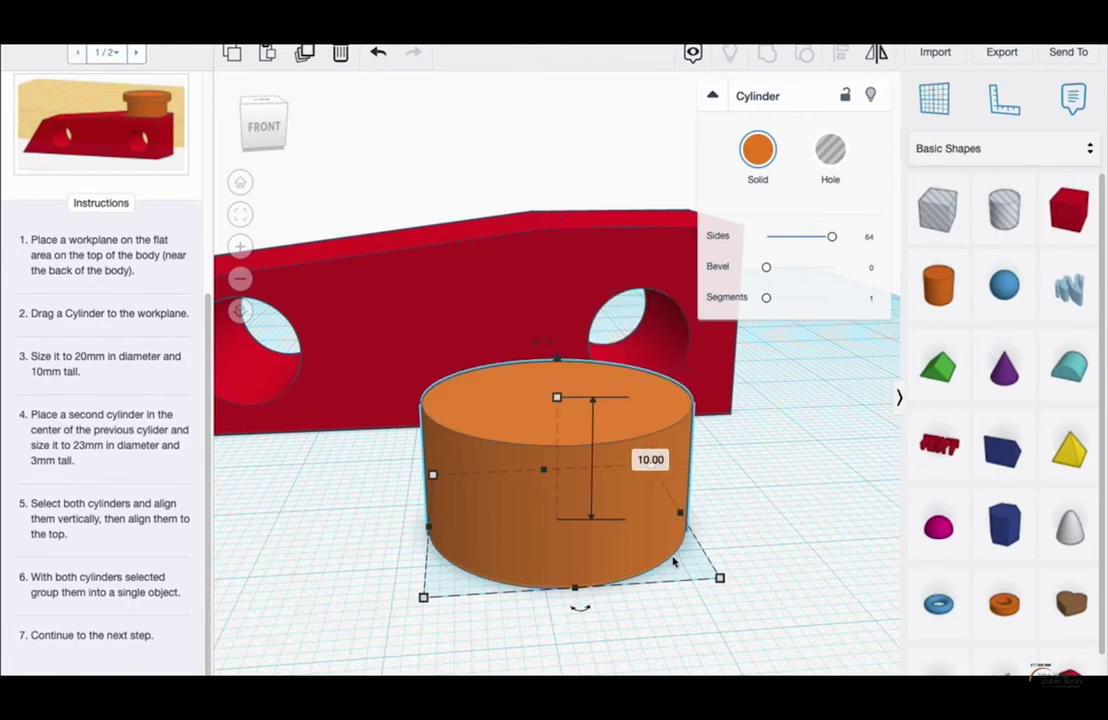
Step: Duplicate the connector cylinder in place and raise the copy partway above the original
mouse_move(728, 533)
right_mouse_down()
mouse_move(737, 519)
mouse_move(695, 534)
mouse_move(724, 522)
right_mouse_up()
scroll(719, 514, "up", 3)
scroll(720, 516, "down", 5)
scroll(726, 519, "down", 2)
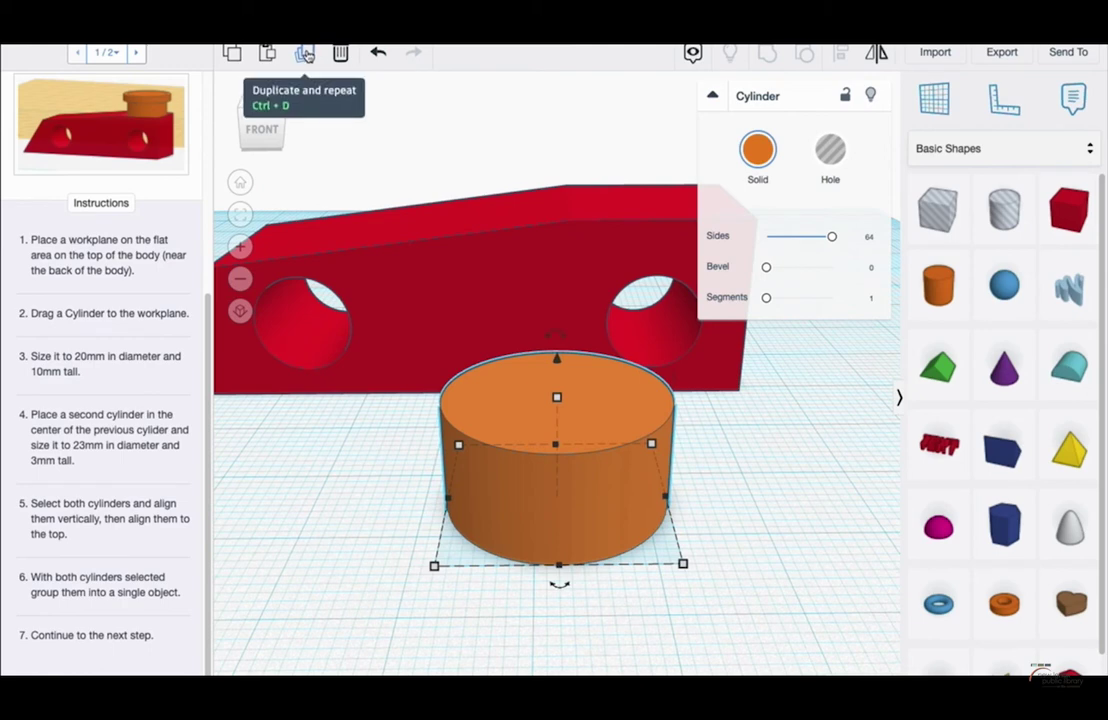
left_click(301, 55)
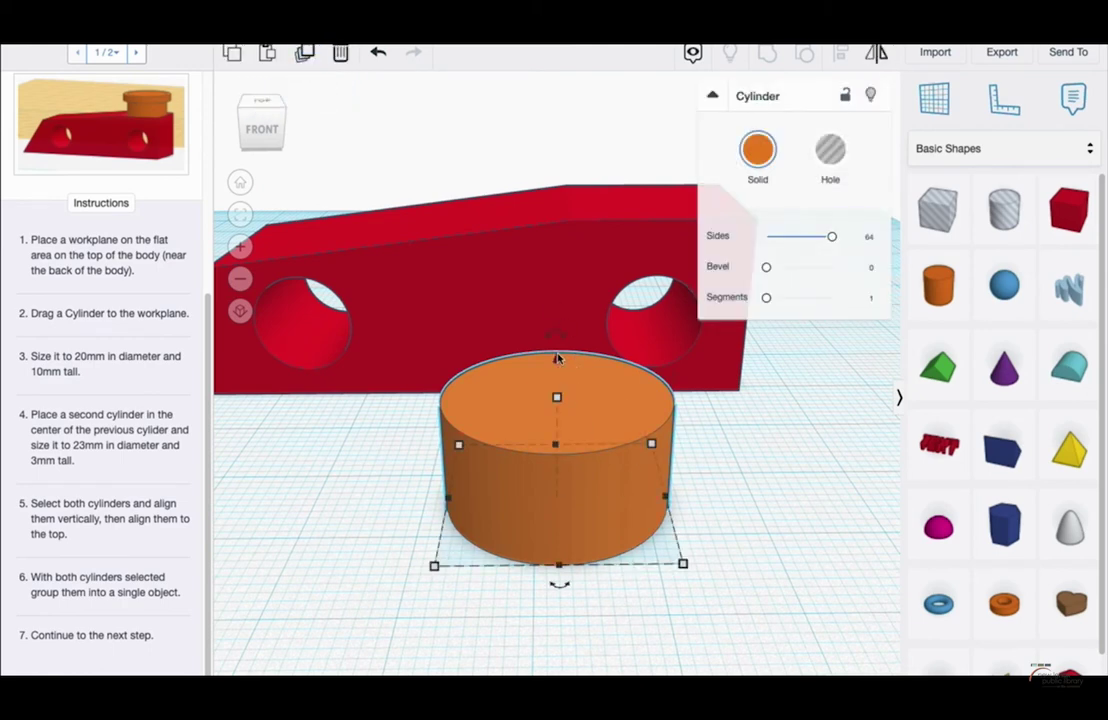
left_click_drag(556, 358, 550, 314)
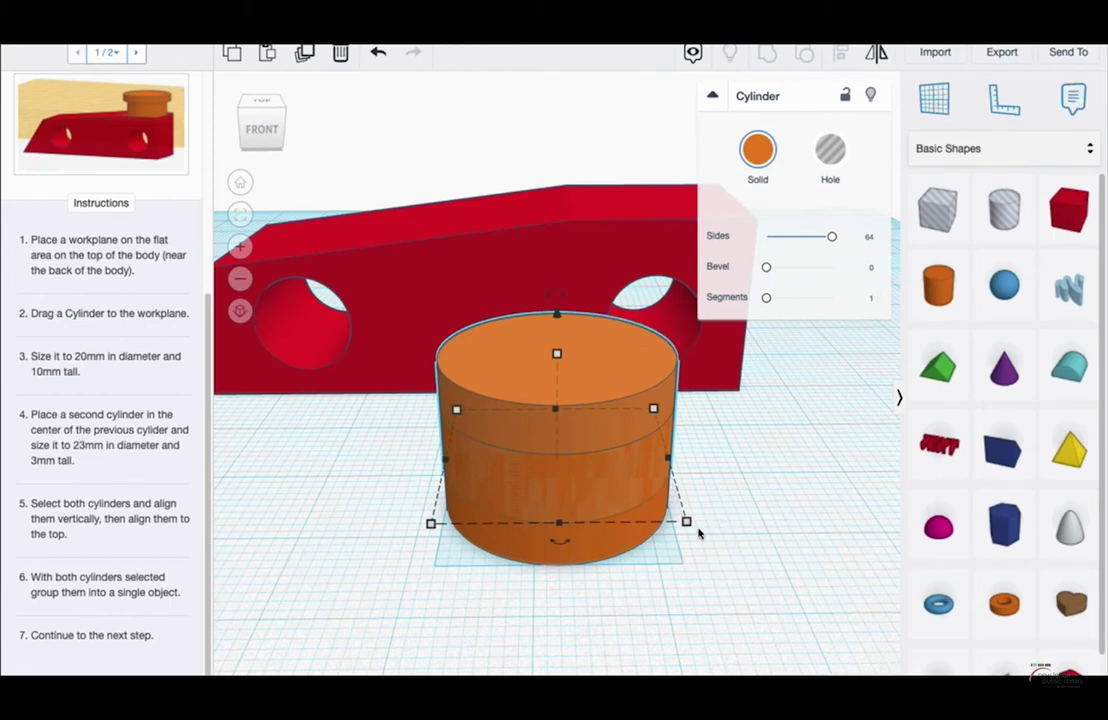
Step: Resize the duplicated cylinder to 23 mm in diameter and 3 mm tall as the connector's lip
left_click(762, 456)
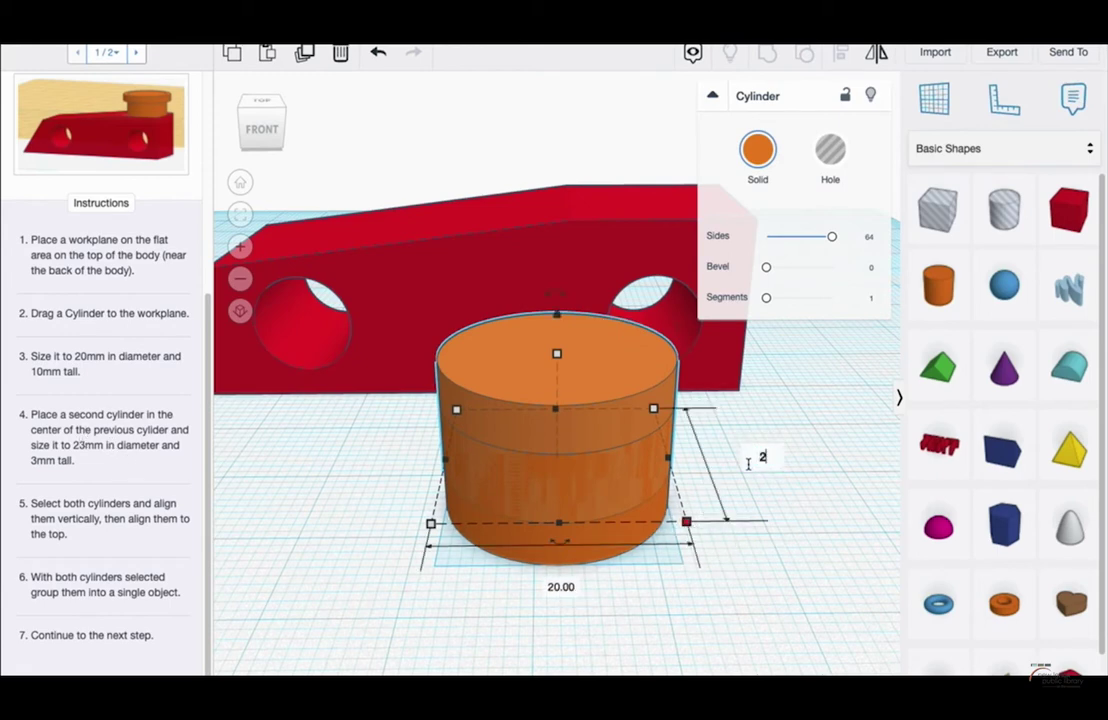
type("23")
left_click(562, 586)
type("23")
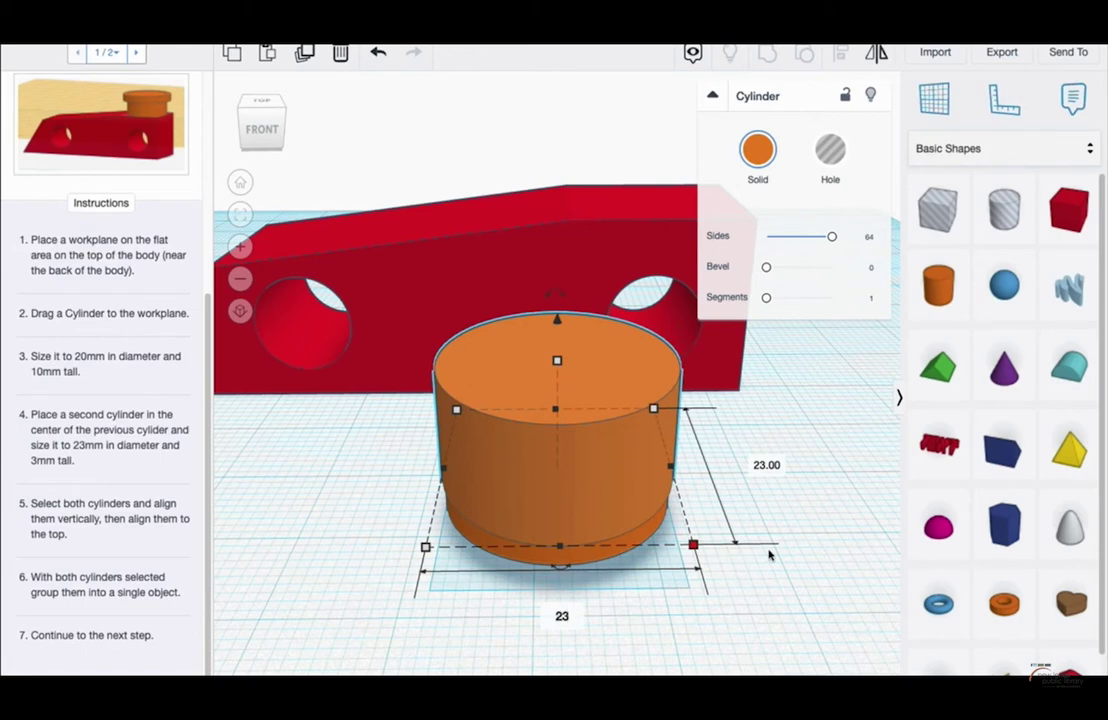
key("Return")
mouse_move(579, 371)
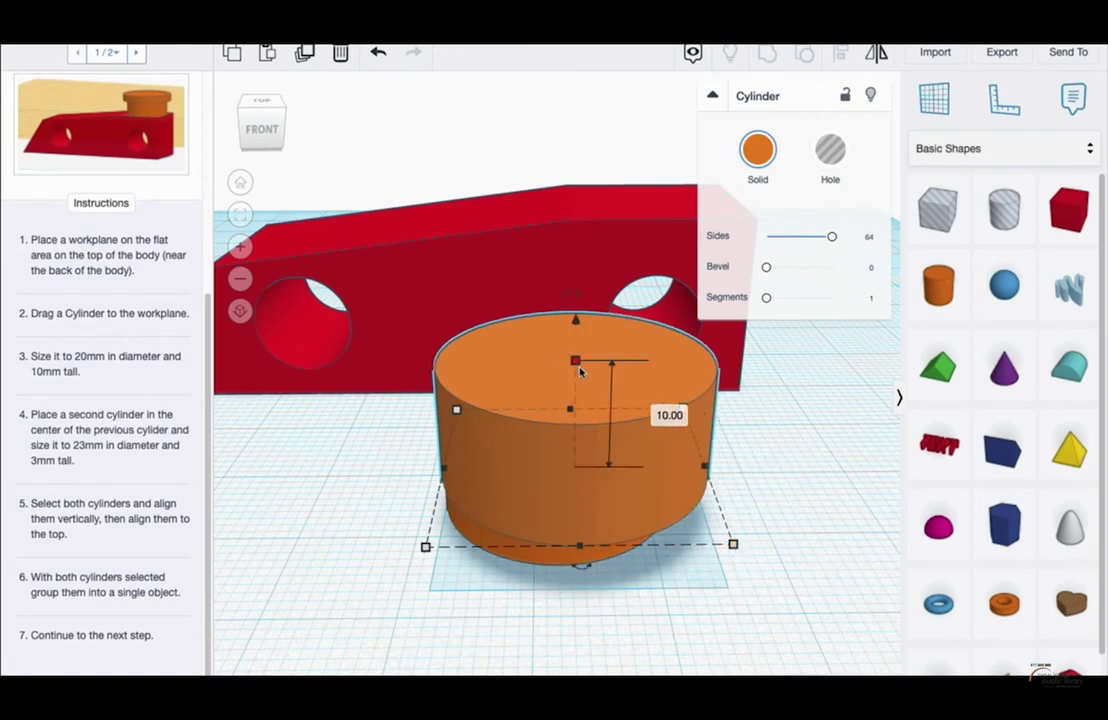
left_click(668, 415)
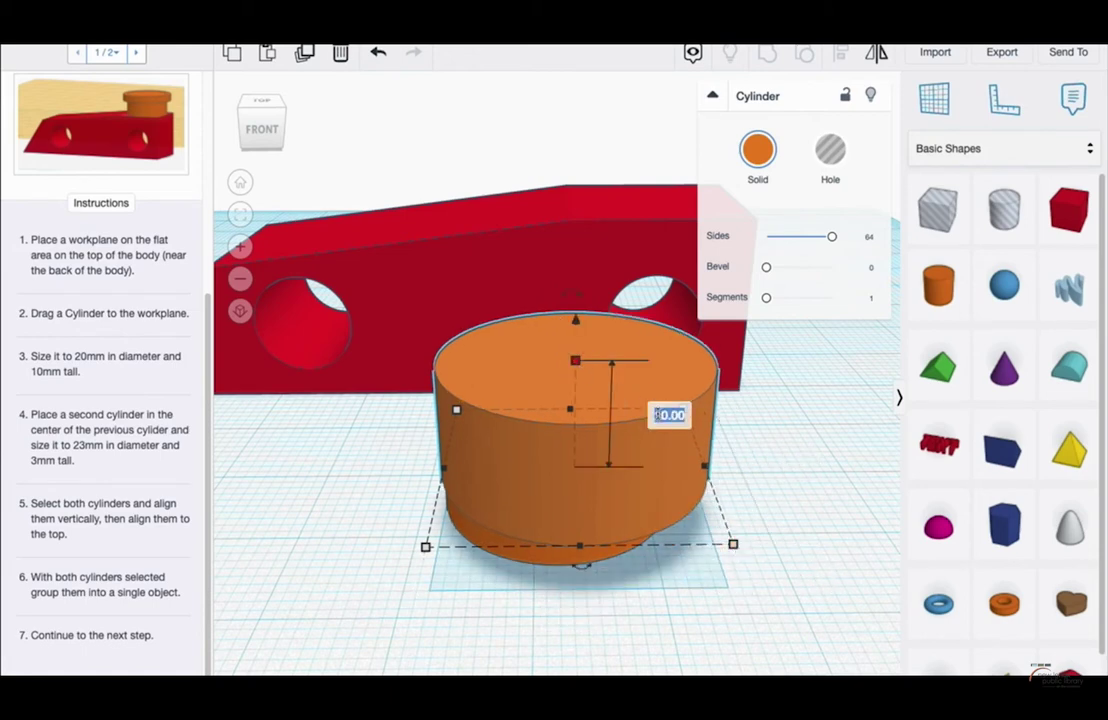
key("Return")
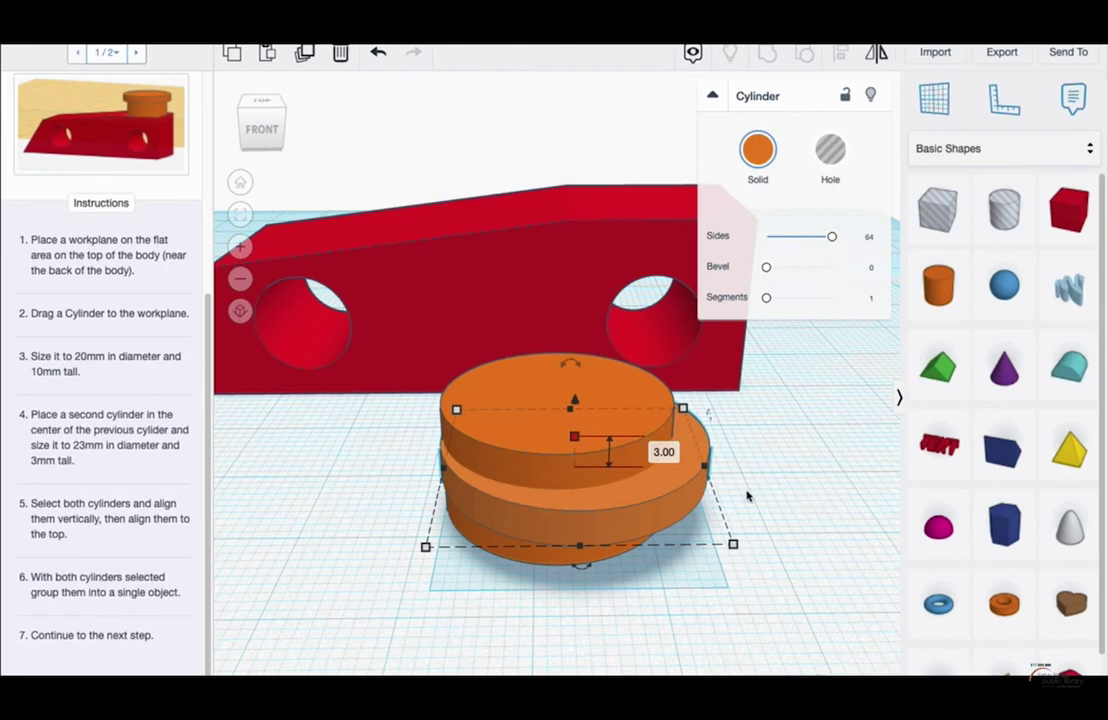
Step: Center the 23 mm lip disc on the 20 mm cylinder and check its alignment from above
right_click_drag(771, 459, 798, 590)
left_click_drag(665, 470, 639, 450)
right_click_drag(757, 467, 598, 393)
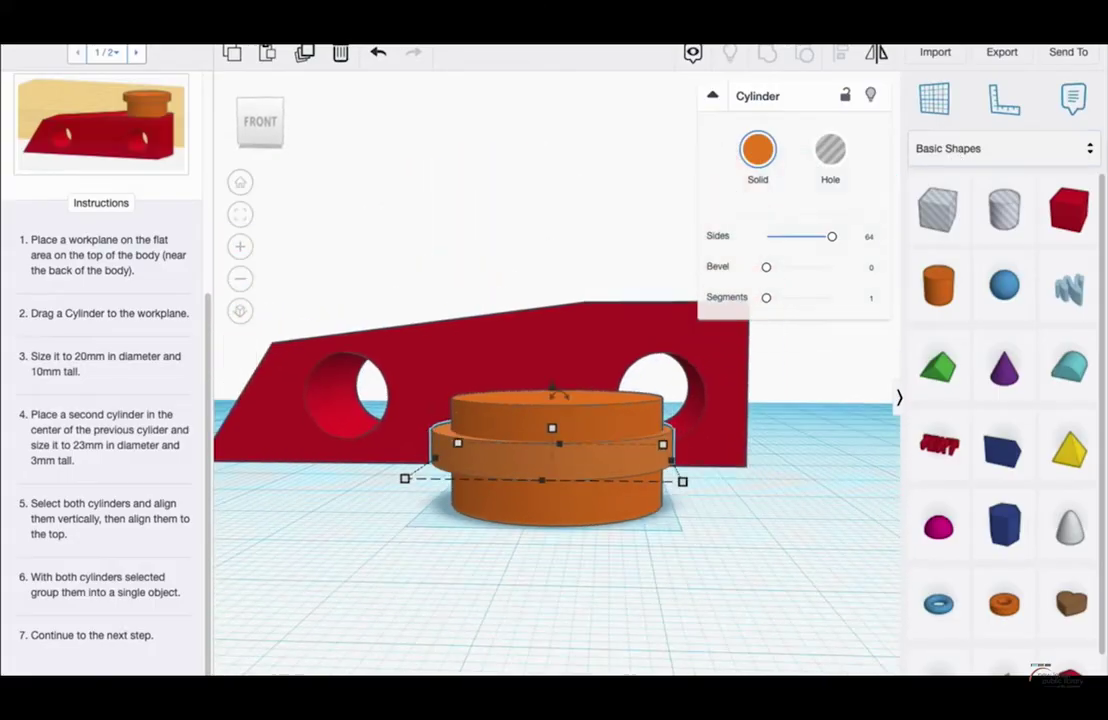
left_click(863, 594)
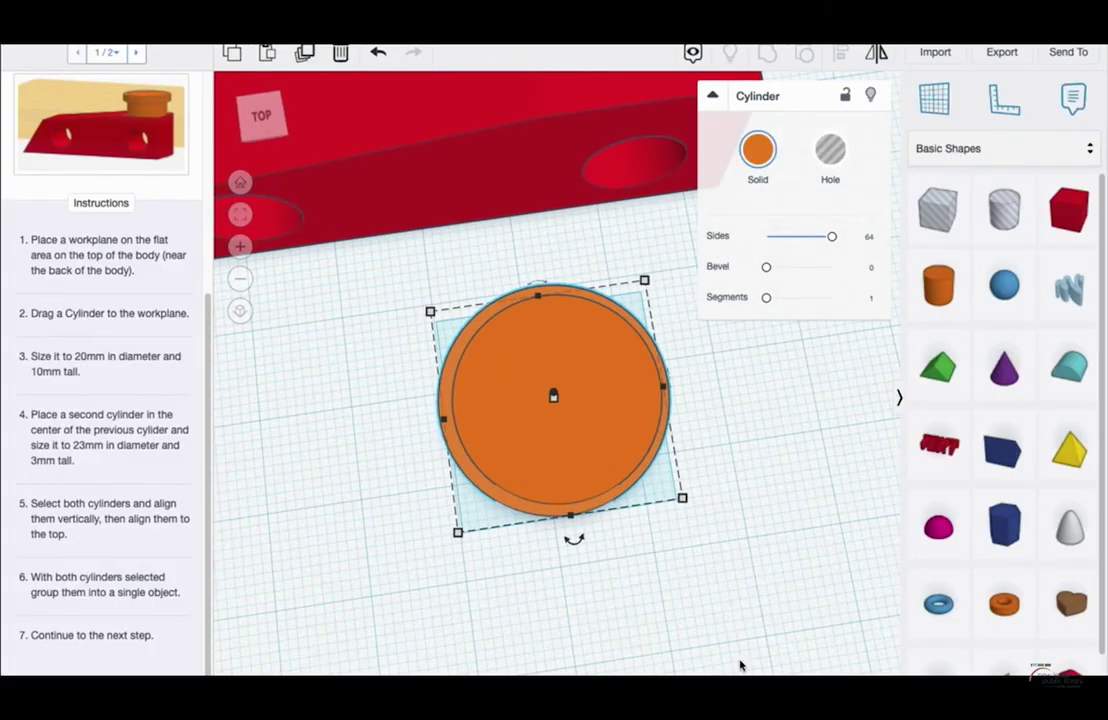
scroll(593, 435, "up", 5)
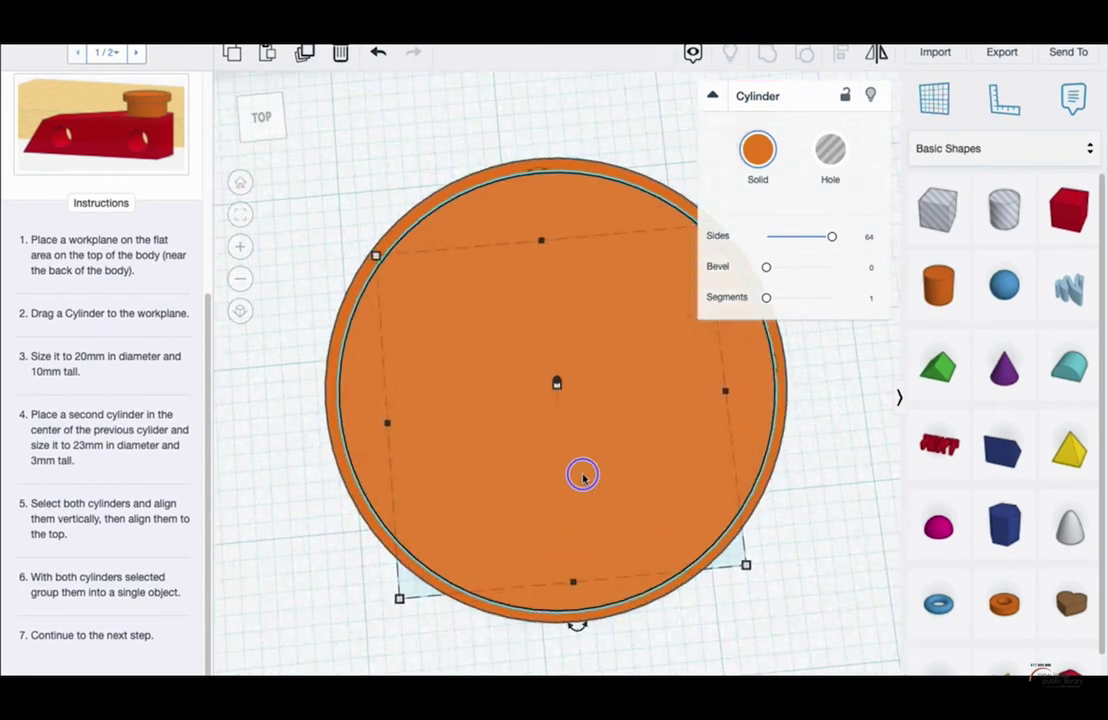
right_click_drag(583, 478, 755, 401)
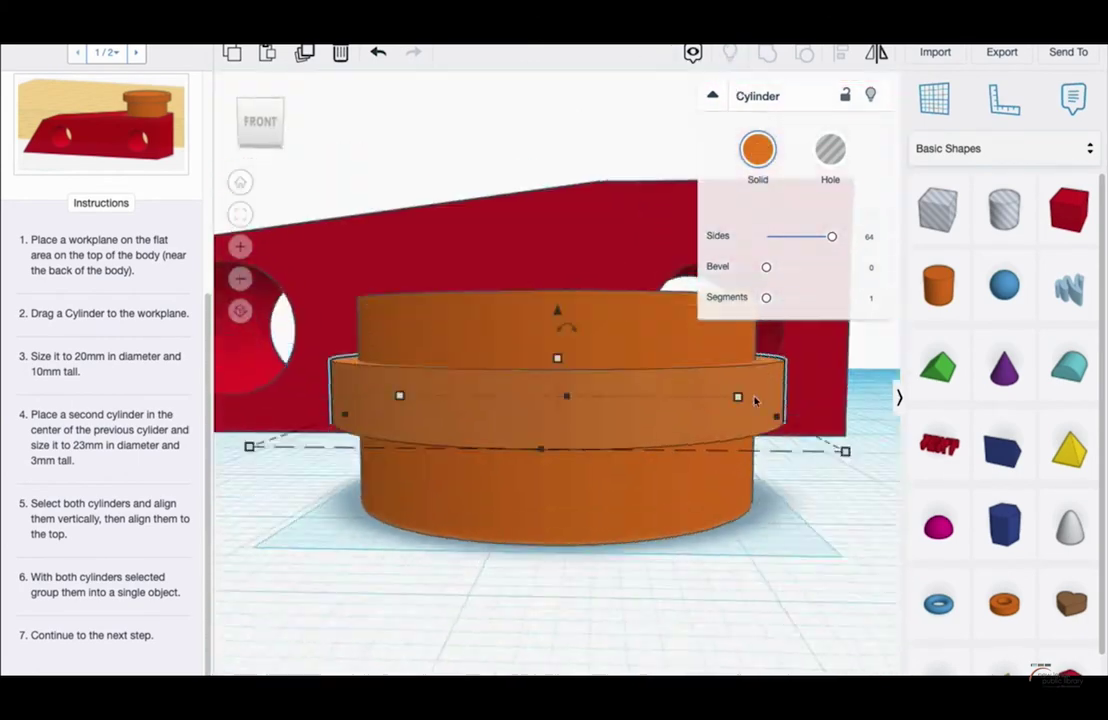
Step: Raise the lip disc until its upper face is flush with the top of the 20 mm cylinder
left_click_drag(557, 310, 543, 243)
right_click_drag(543, 243, 558, 284)
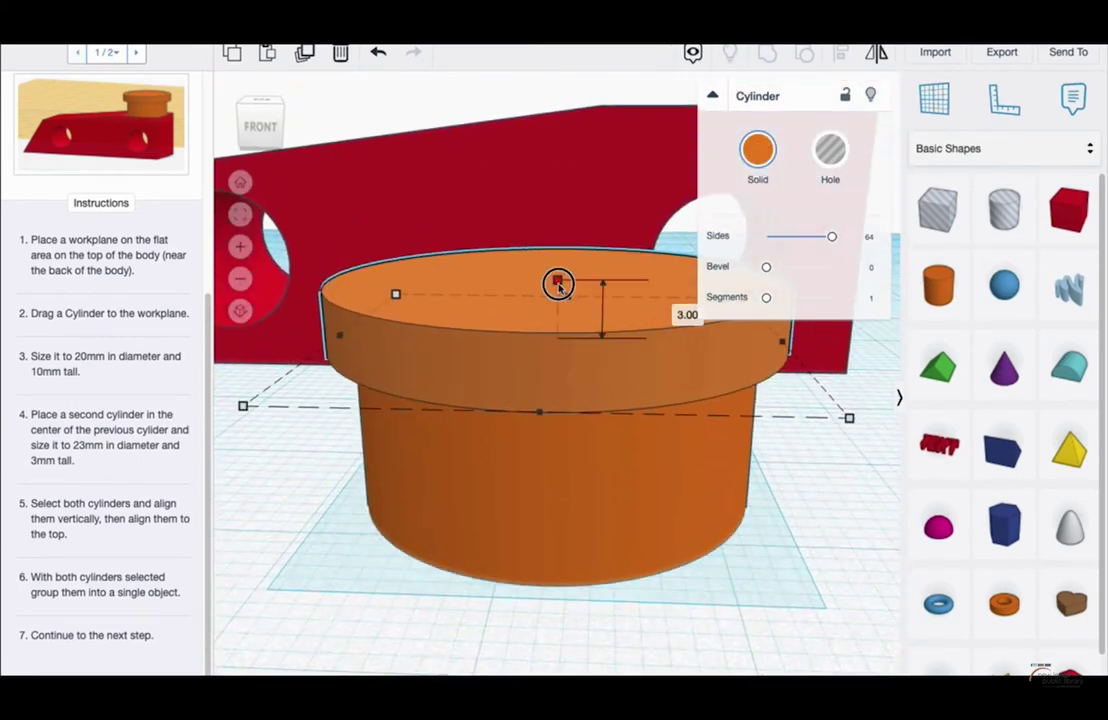
left_click_drag(558, 284, 556, 255)
right_click_drag(556, 255, 470, 250)
right_click_drag(361, 562, 364, 590)
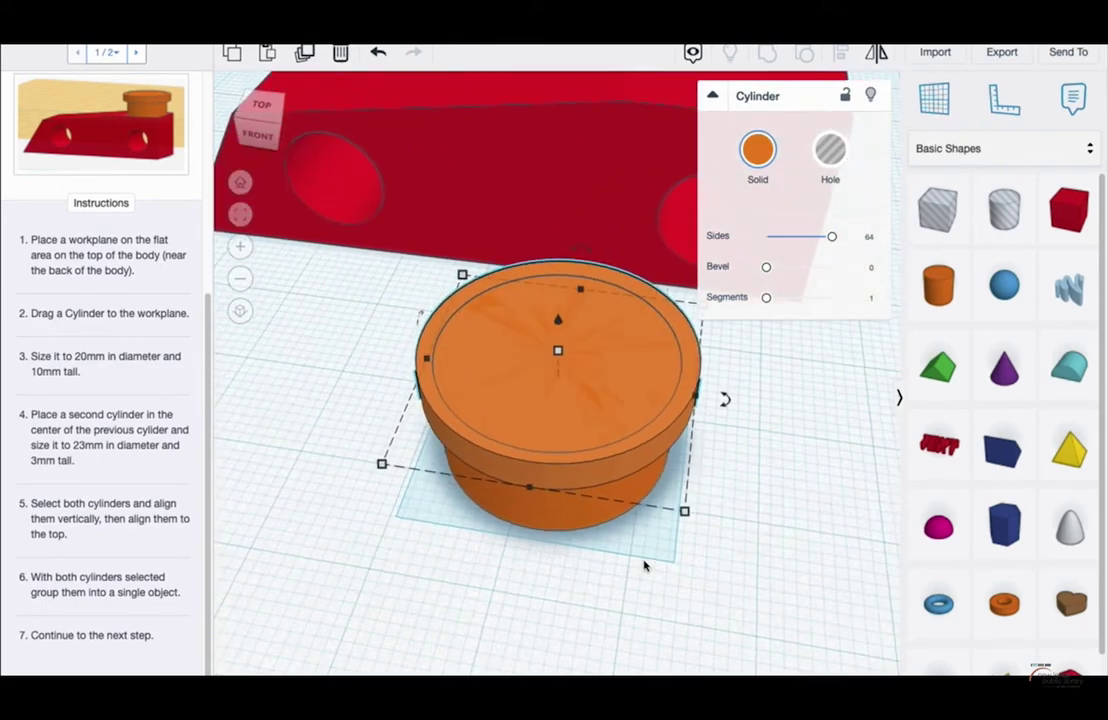
Step: Select both connector cylinders and group them into a single object
left_click_drag(644, 561, 510, 416)
scroll(514, 420, "down", 2)
left_click(767, 54)
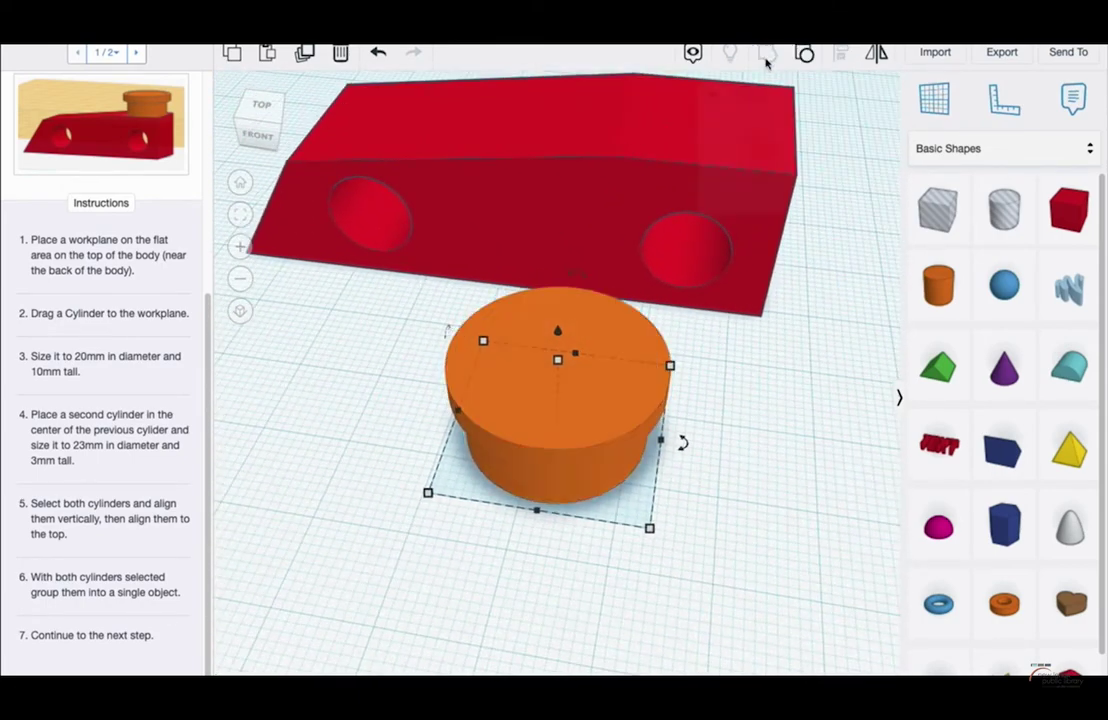
Step: Move the grouped balloon connector onto the flat rear area on top of the car body
left_click_drag(586, 403, 717, 228)
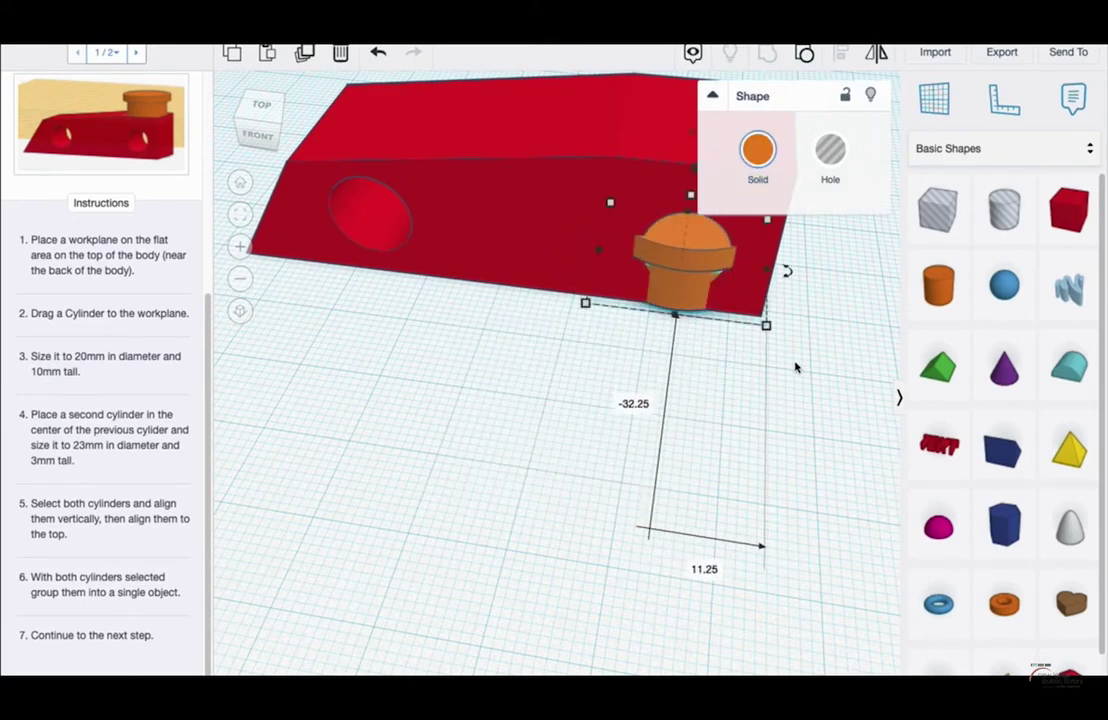
right_click_drag(795, 368, 717, 321)
left_click_drag(643, 236, 637, 121)
right_click_drag(629, 168, 524, 194)
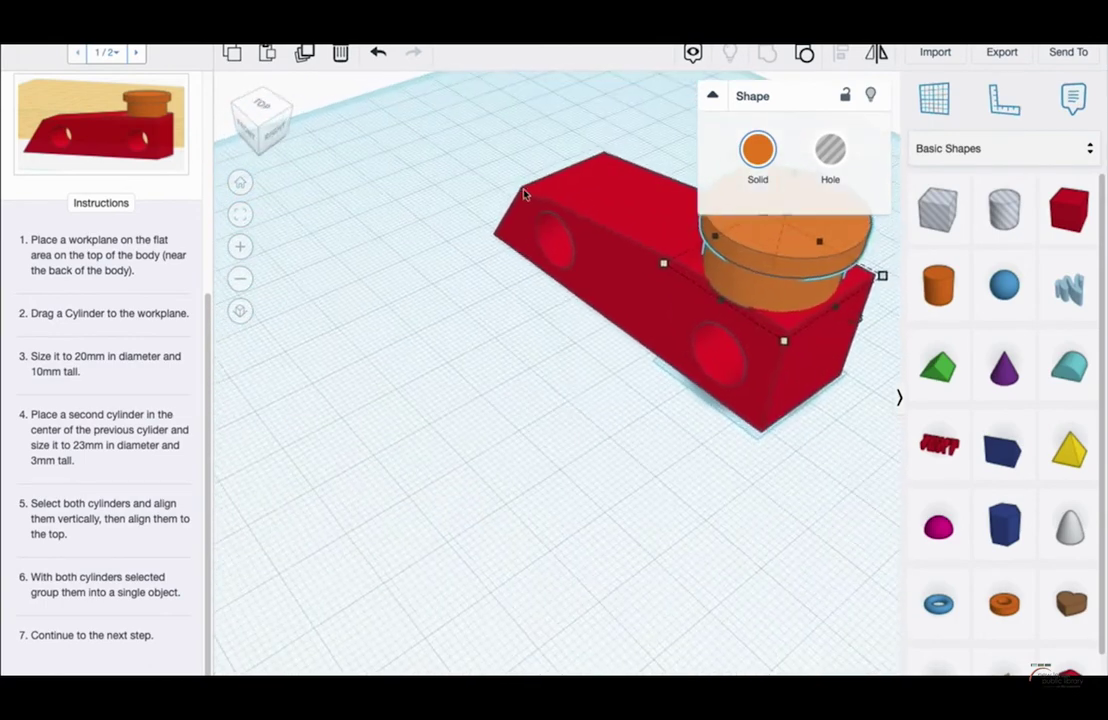
Step: Check how the balloon connector sits on the rear of the car body and undo its last small adjustment
key("f")
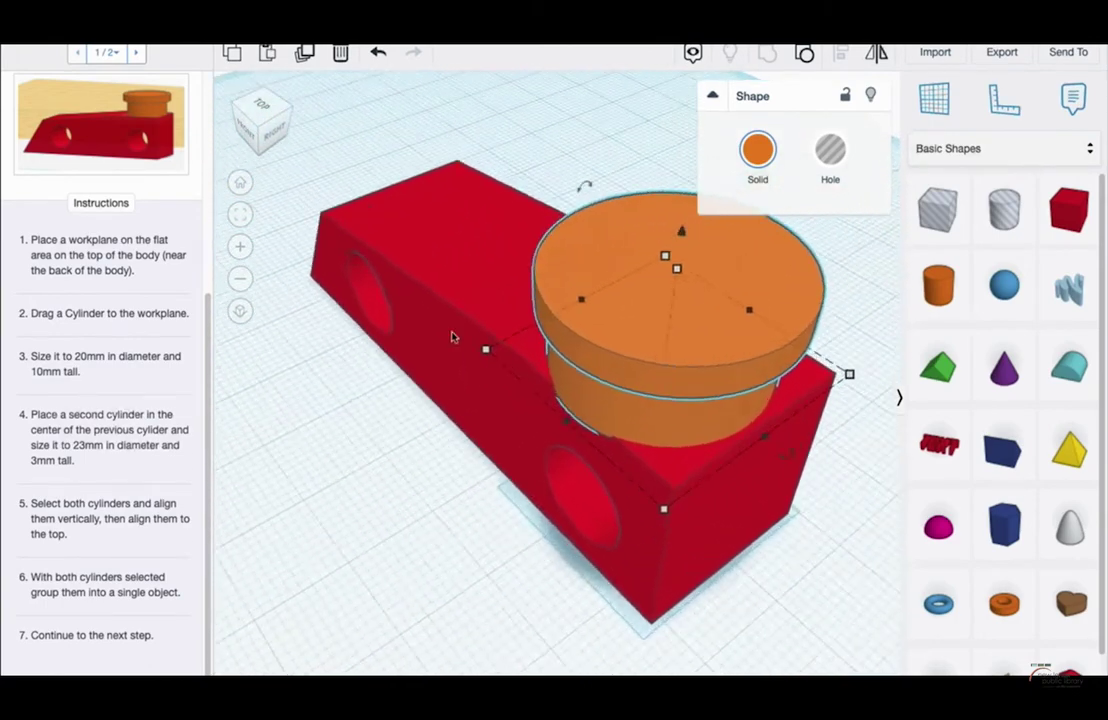
scroll(596, 430, "up", 3)
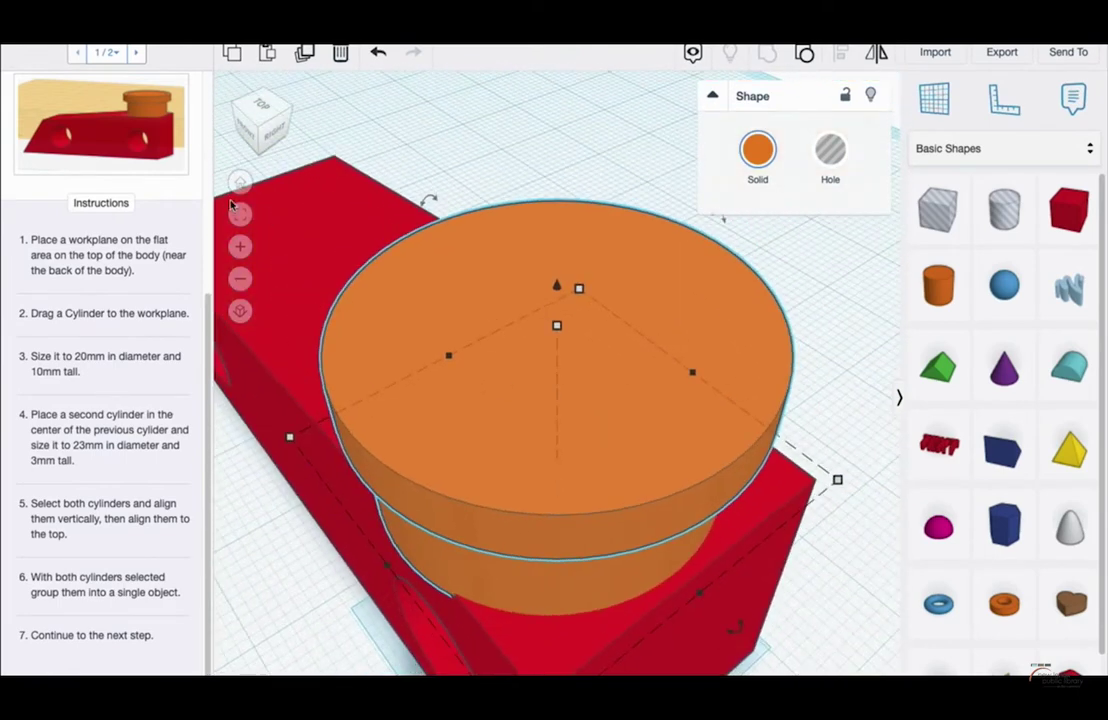
right_click_drag(610, 360, 630, 507)
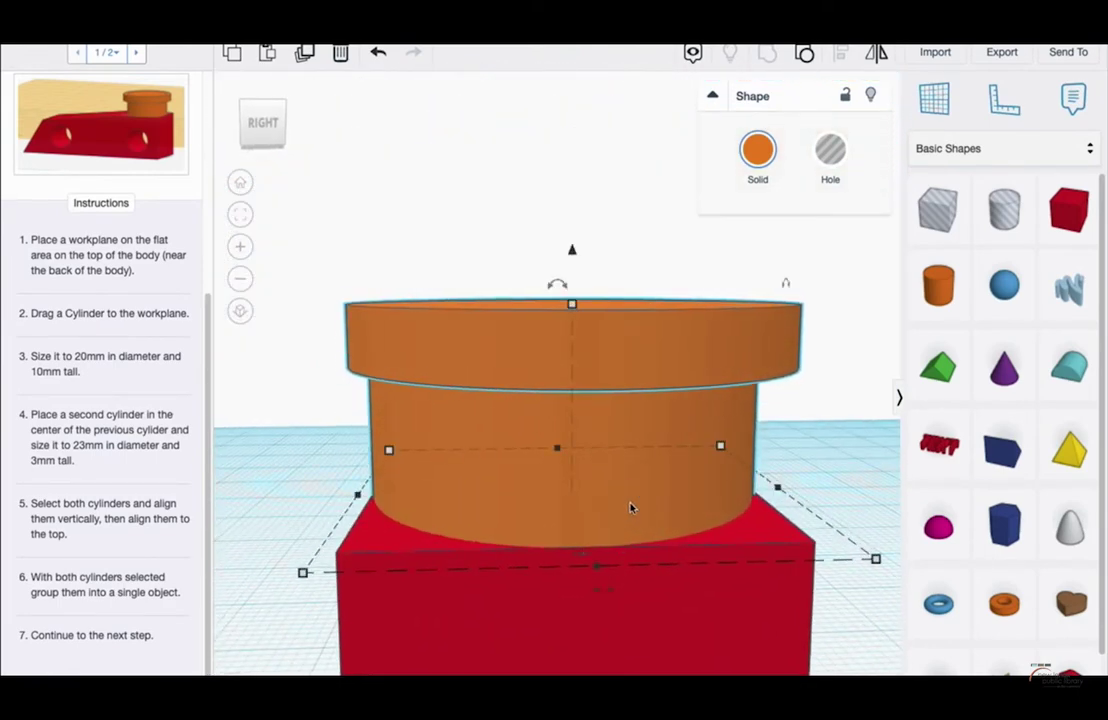
key("ctrl+z")
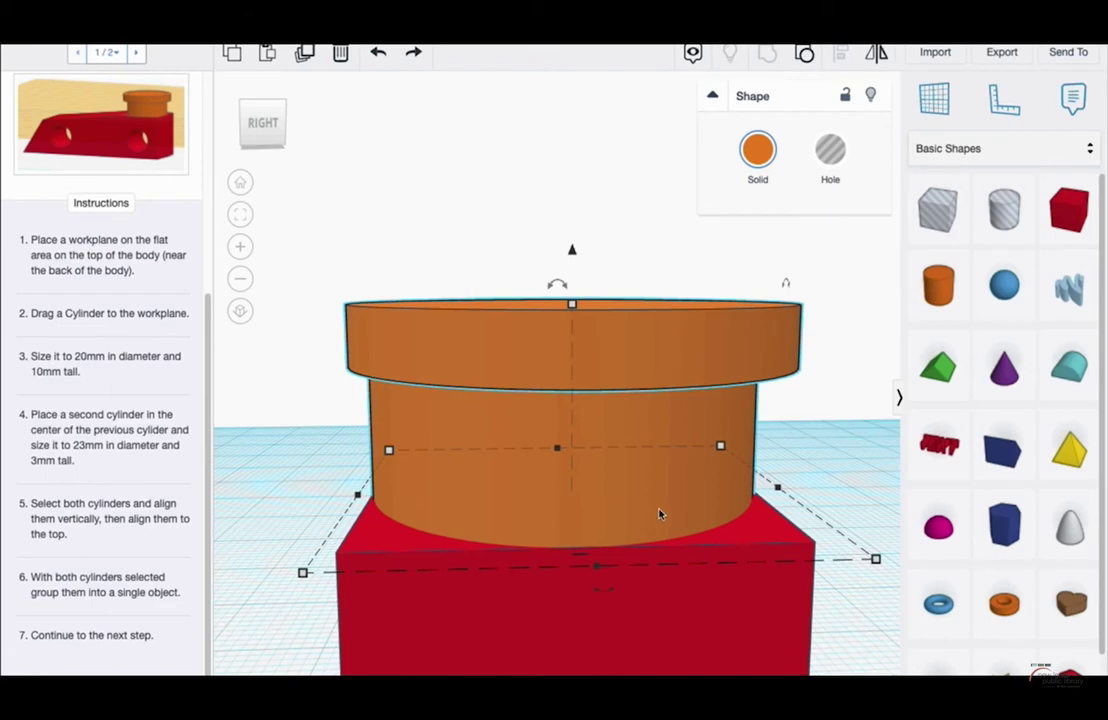
right_click_drag(660, 512, 708, 528)
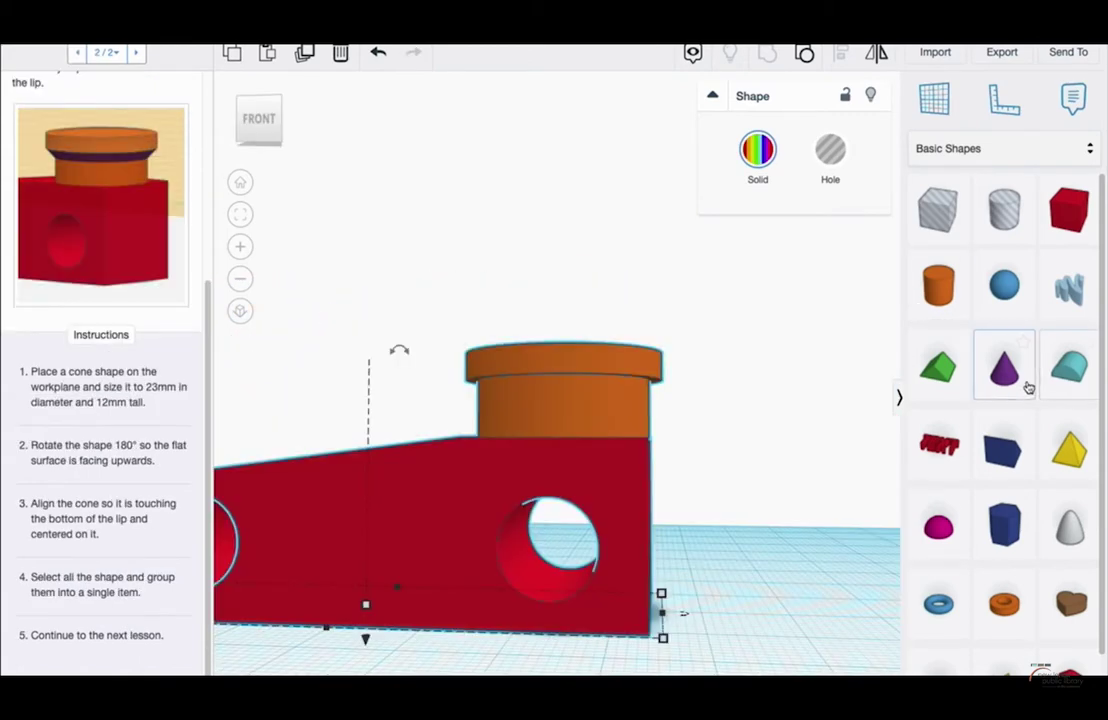
Step: Place a cone on the workplane beside the rear of the car and set its base to 23 by 23 mm
left_click_drag(1024, 384, 748, 642)
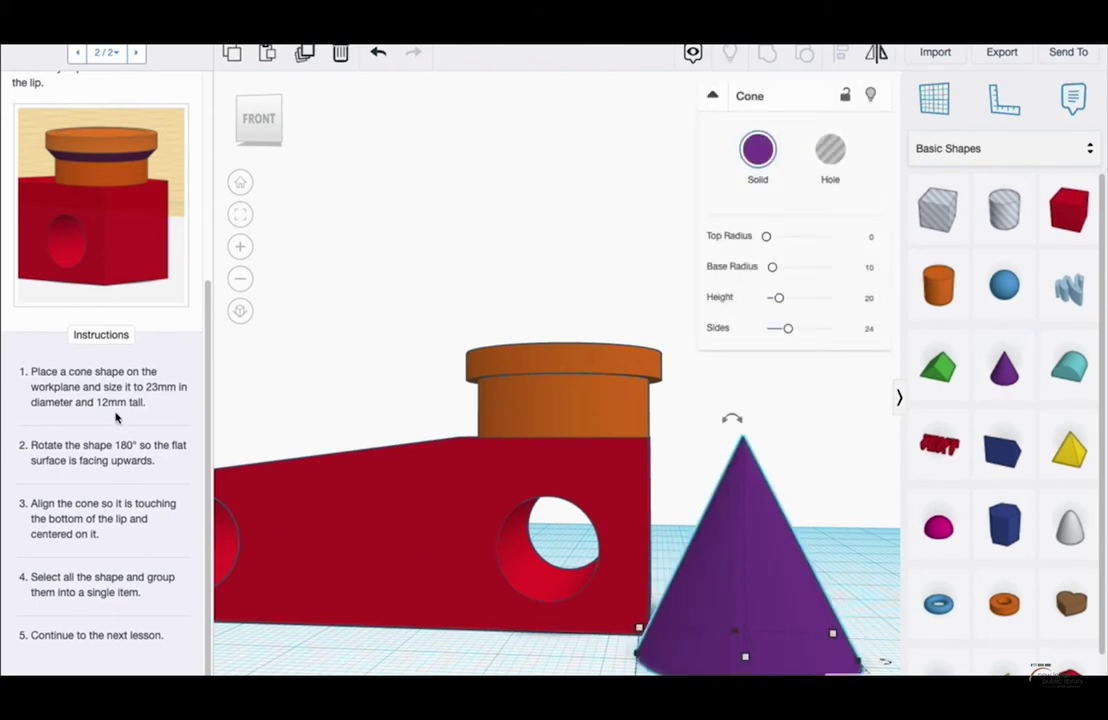
scroll(804, 565, "up", 2)
scroll(804, 563, "down", 4)
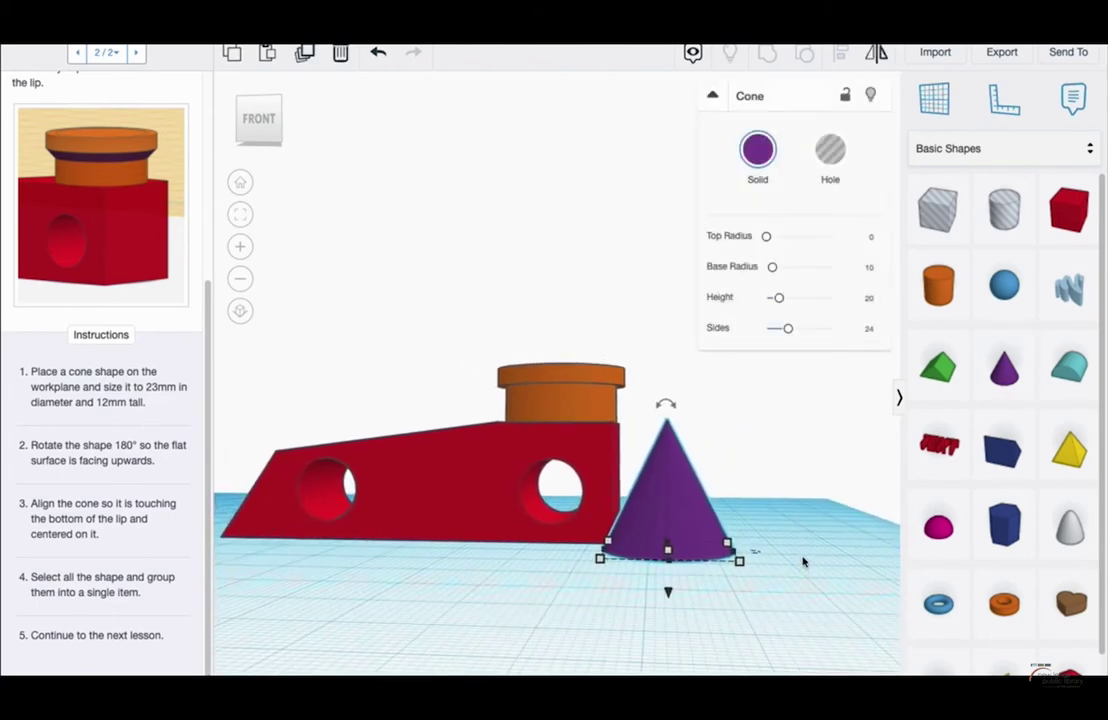
right_click_drag(804, 562, 802, 595)
mouse_move(732, 596)
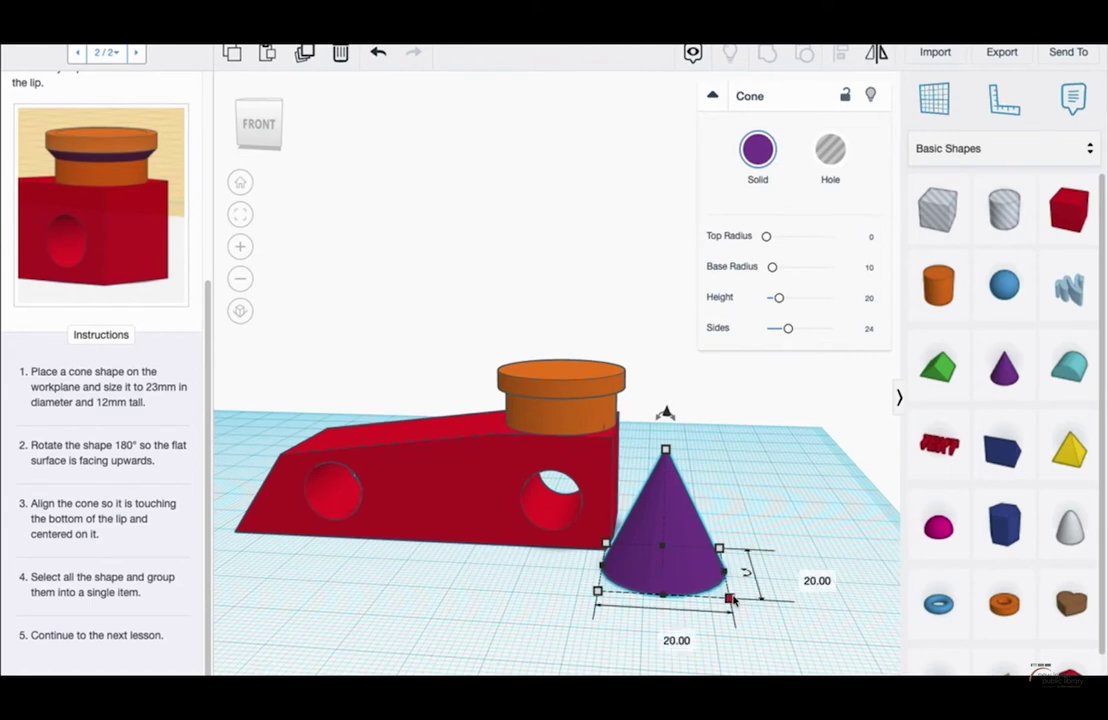
left_click(802, 577)
type("23")
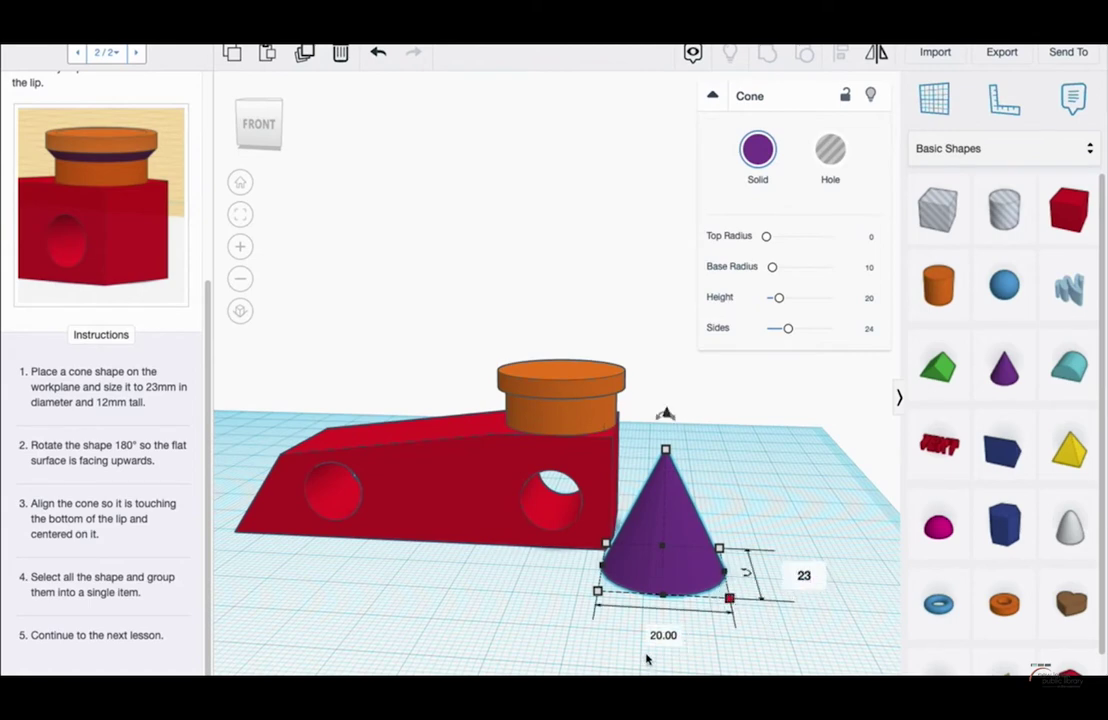
left_click(663, 637)
type("23")
key("Return")
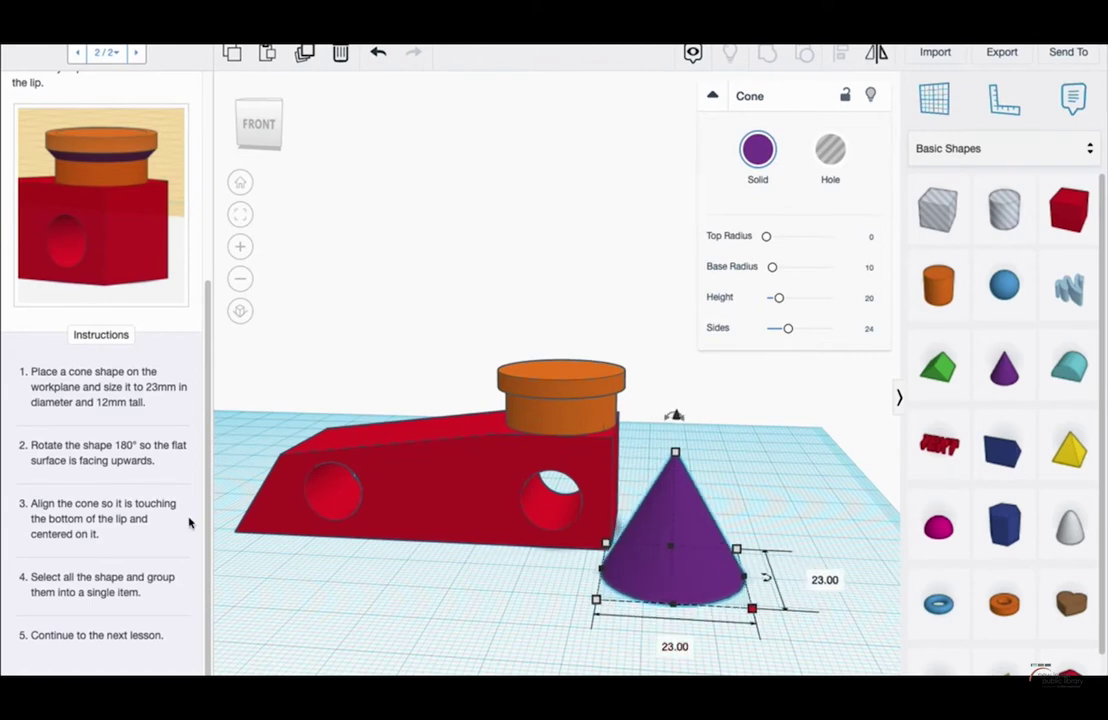
Step: Set the cone's height to 12 mm
left_click(676, 453)
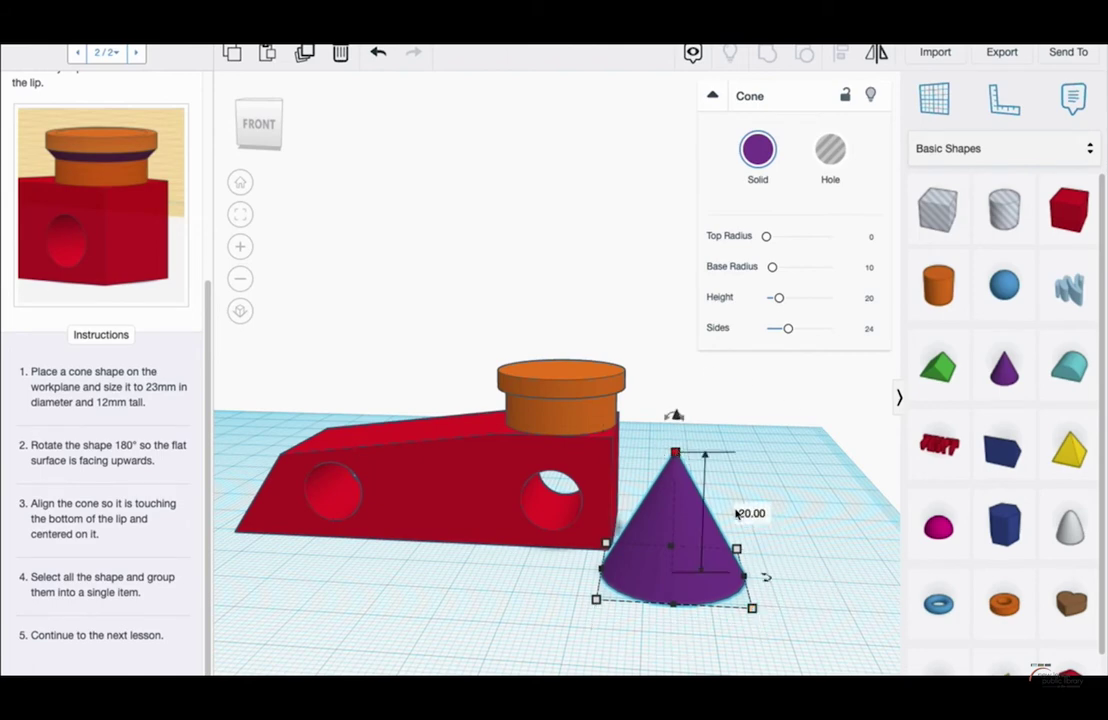
left_click(747, 513)
type("12")
key("Return")
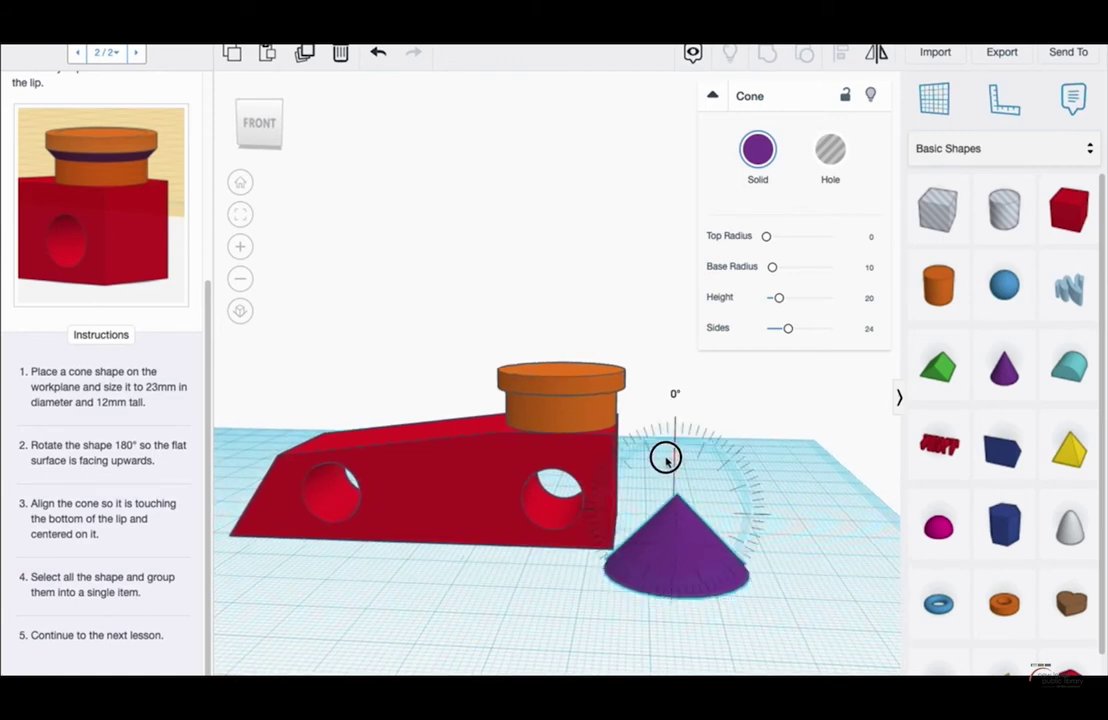
Step: Rotate the cone 180° so its flat face points upward, and set its number of sides to 64
left_click_drag(666, 457, 674, 557)
right_click_drag(756, 398, 496, 586)
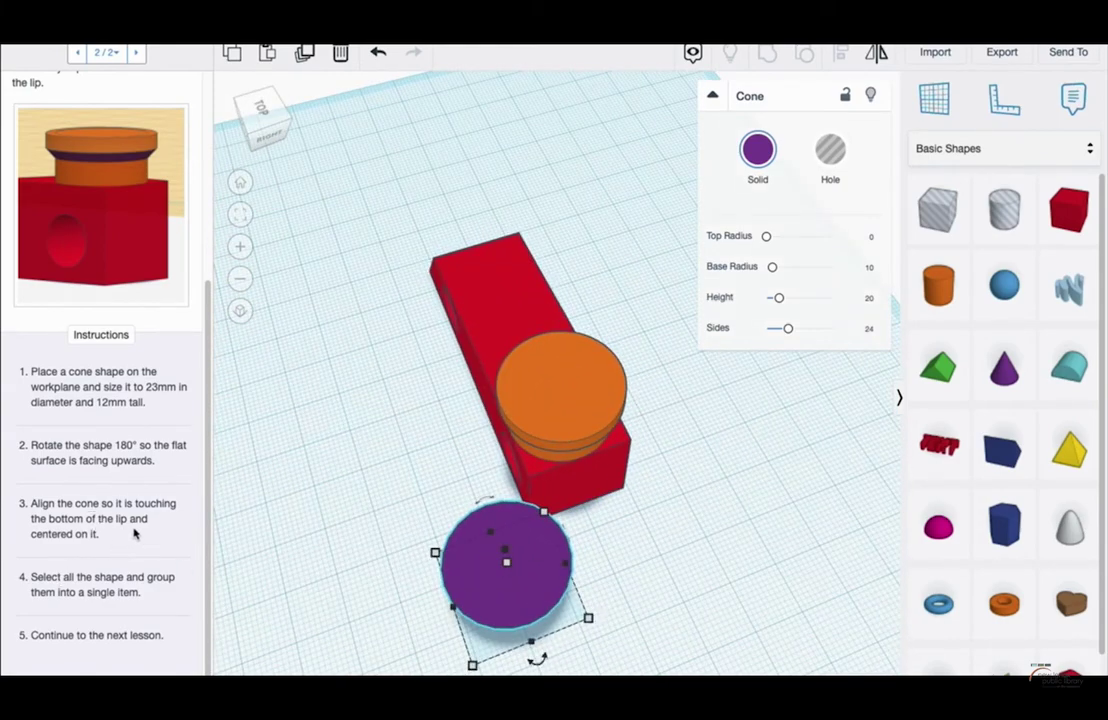
left_click_drag(514, 579, 566, 502)
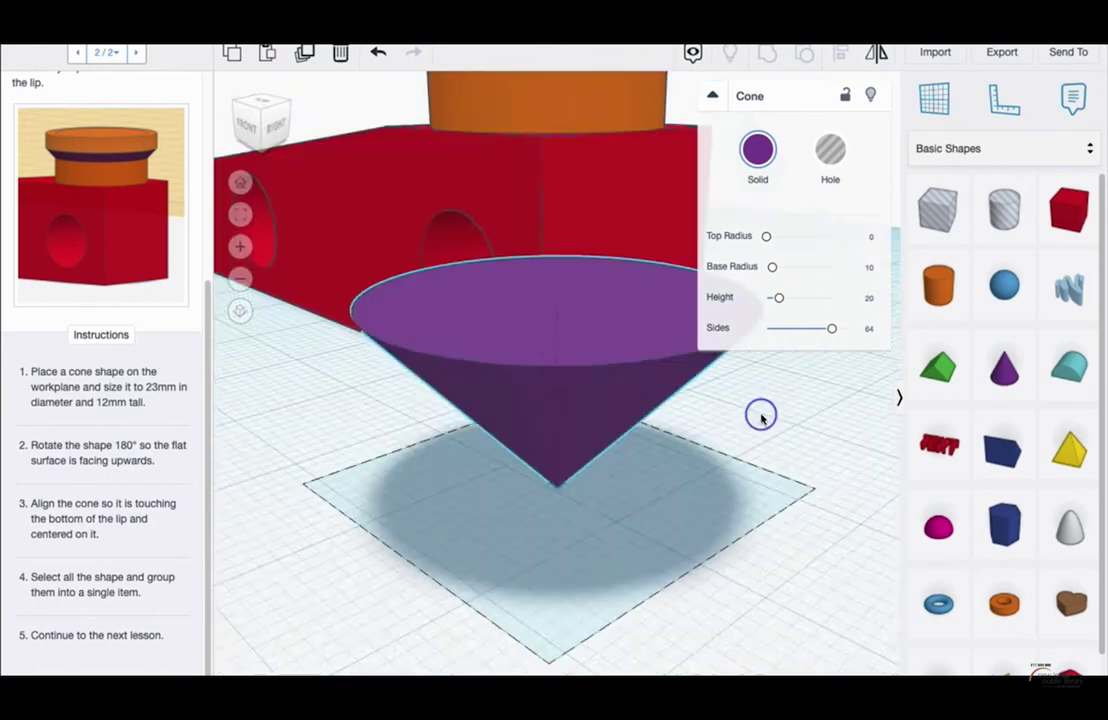
scroll(634, 425, "down", 5)
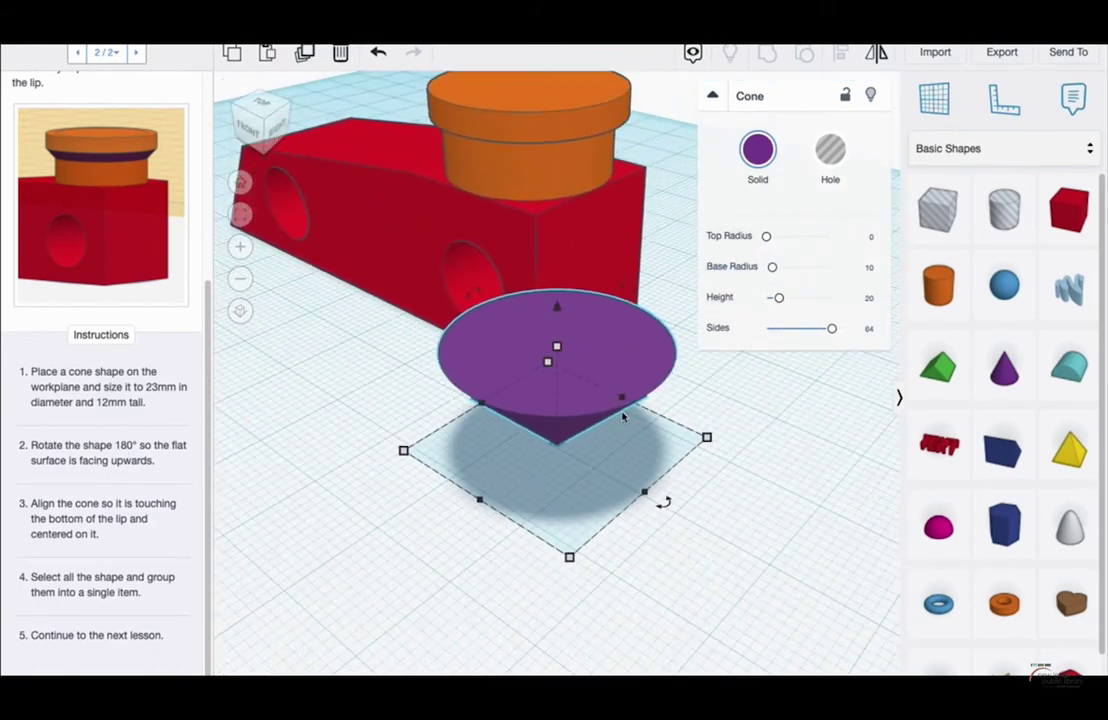
Step: Move the inverted cone onto the balloon connector and raise it until its flat face touches the underside of the lip
left_click_drag(562, 379, 519, 88)
key("f")
right_click_drag(725, 596, 594, 558)
left_click(713, 97)
right_click_drag(799, 259, 800, 236)
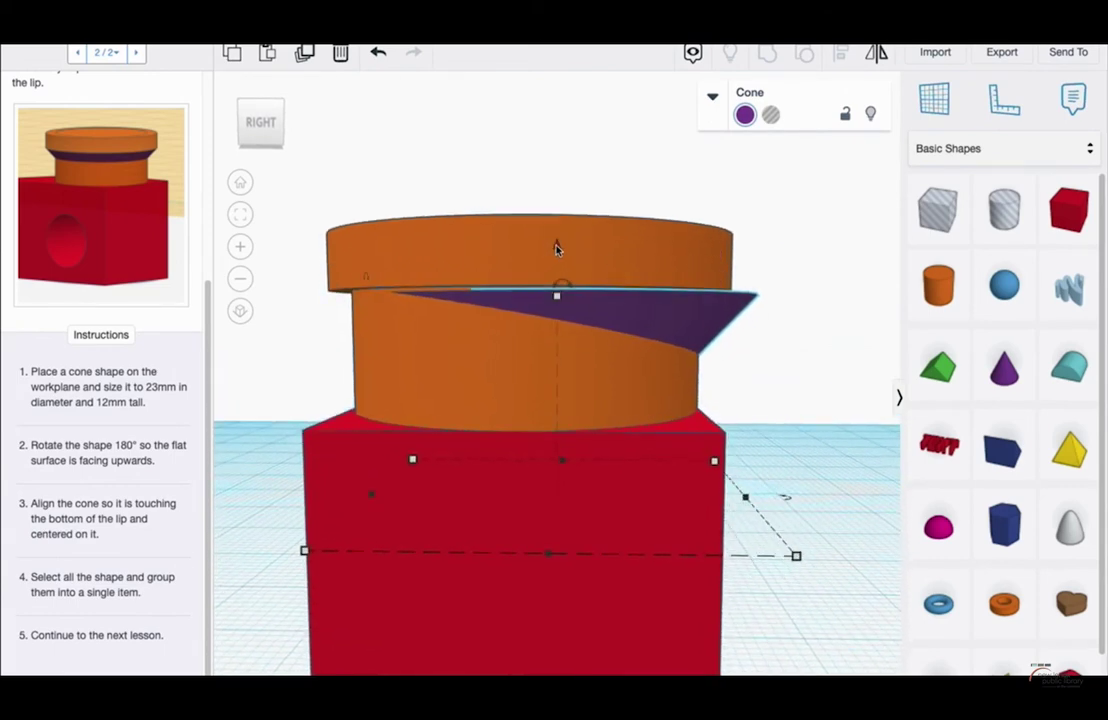
left_click_drag(557, 249, 557, 241)
right_click_drag(636, 248, 641, 265)
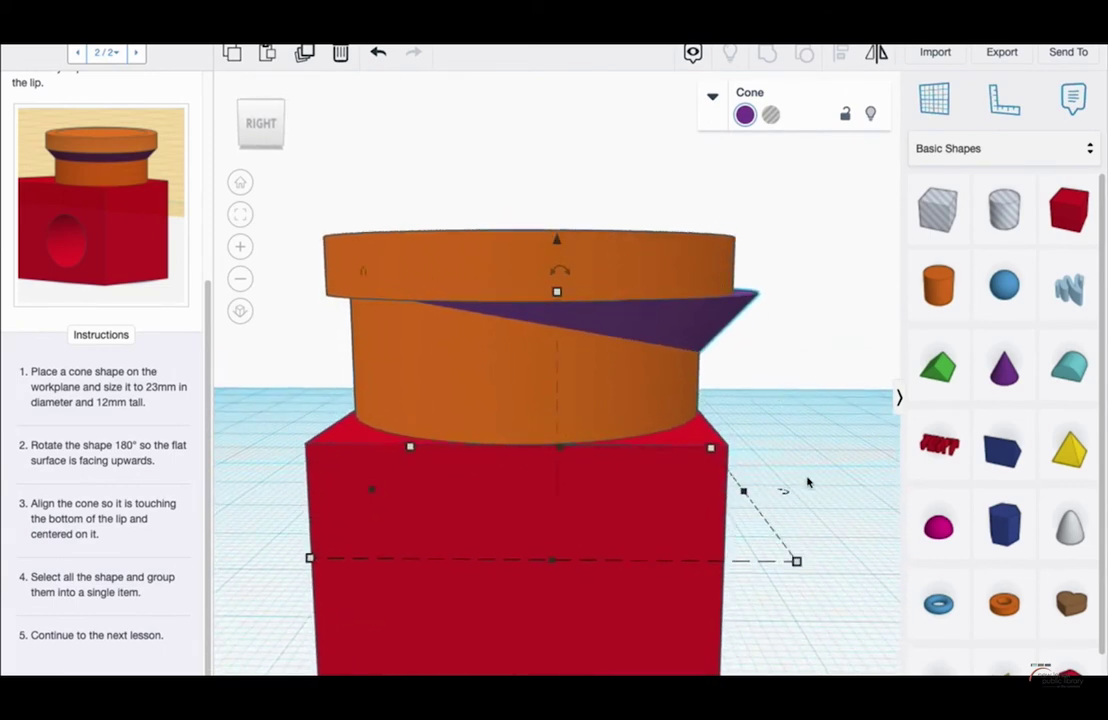
Step: Nudge the cone sideways until it is centered under the connector's lip, and check it from the car's side
key("Left")
key("Left")
key("Left")
key("Left")
key("Left")
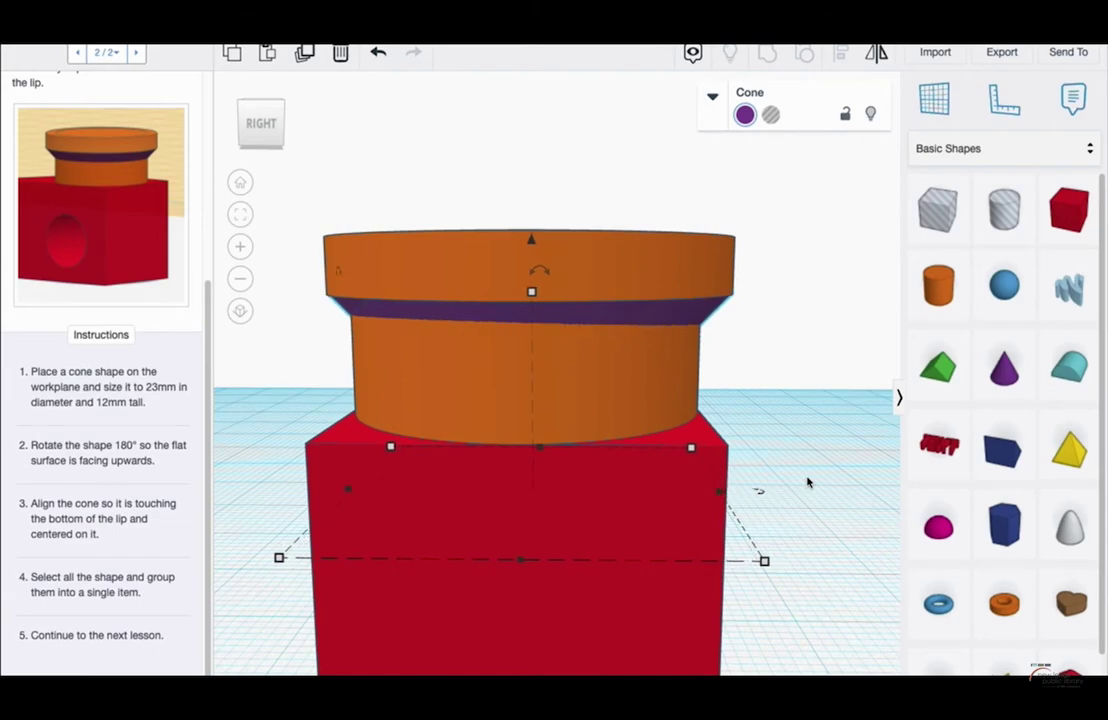
right_click_drag(810, 401, 764, 279)
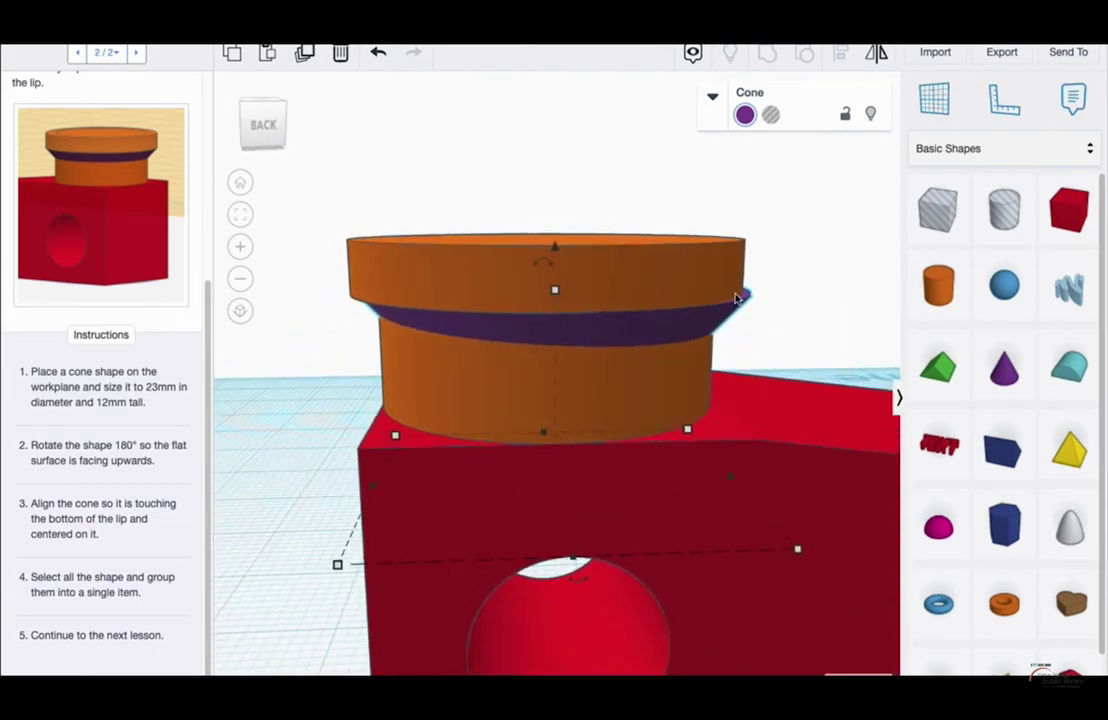
right_click_drag(652, 301, 719, 267)
Step: Temporarily turn the grouped car body into a hole to check the cone inside it, and restore the body to solid
left_click(719, 267)
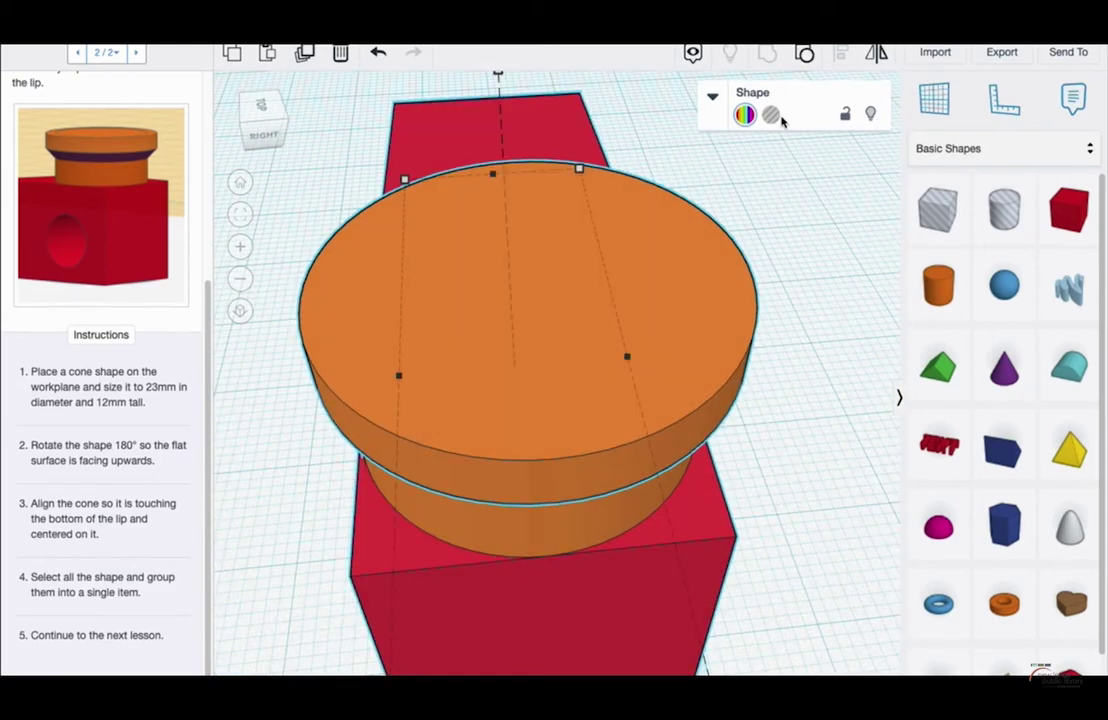
left_click(770, 114)
right_click_drag(668, 308, 742, 252)
left_click(380, 54)
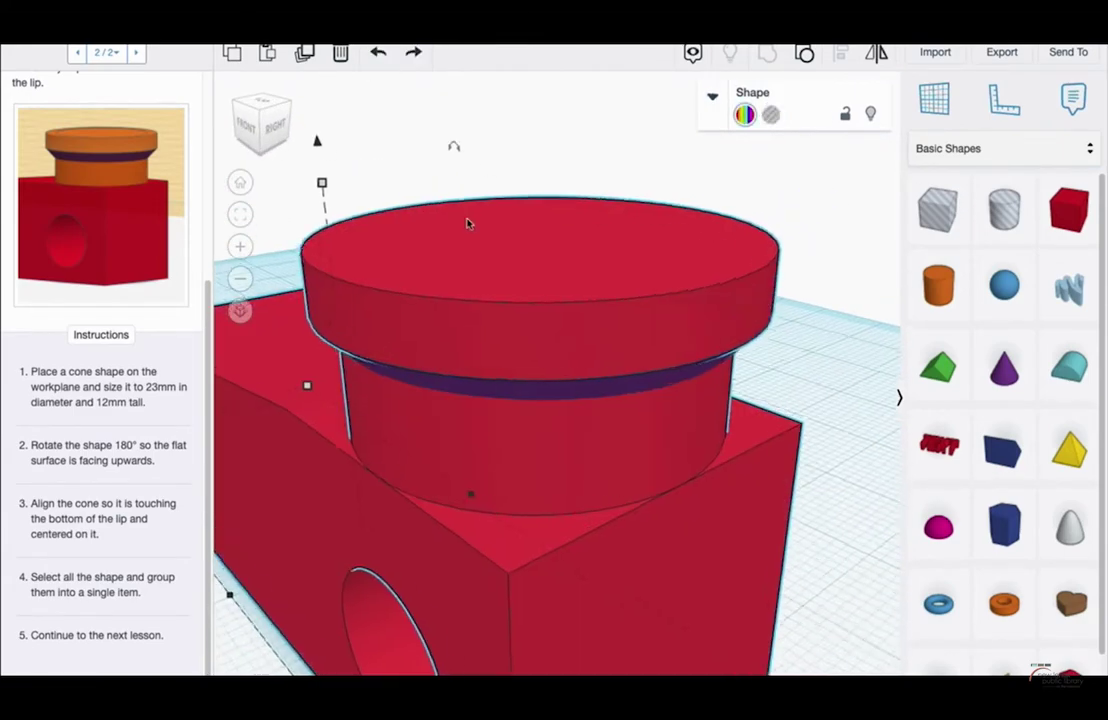
Step: Select the car body together with the cone and group them into a single object
scroll(510, 240, "down", 5)
right_click_drag(554, 258, 600, 240)
left_click_drag(435, 301, 661, 567)
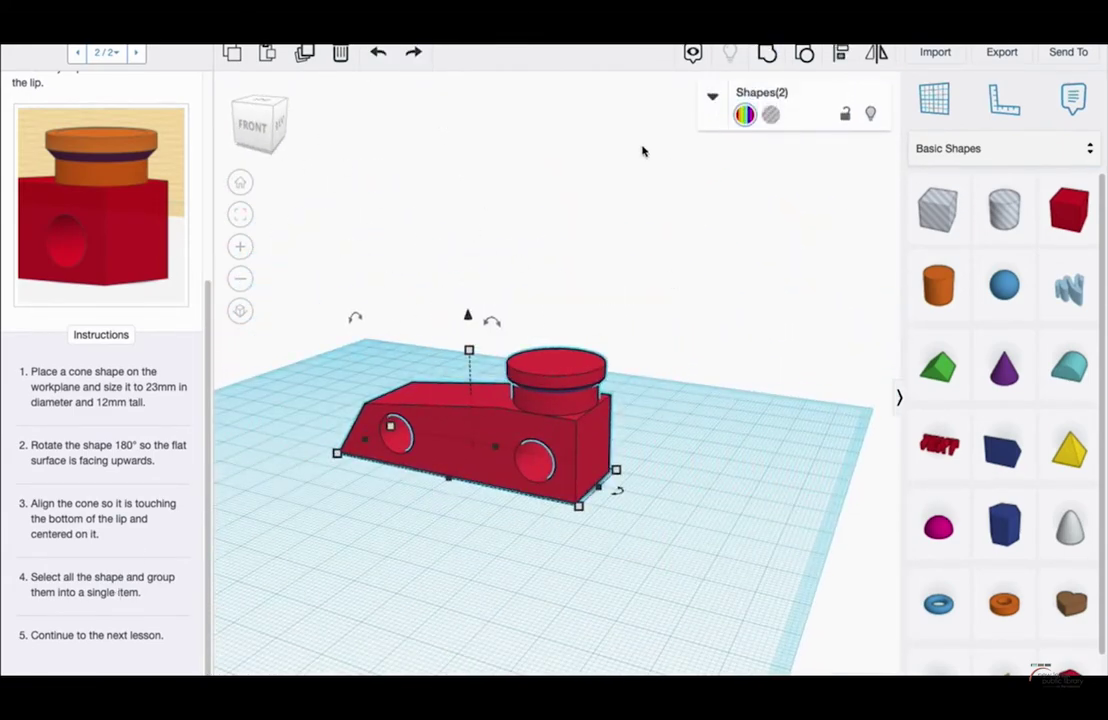
left_click(767, 52)
scroll(544, 440, "up", 8)
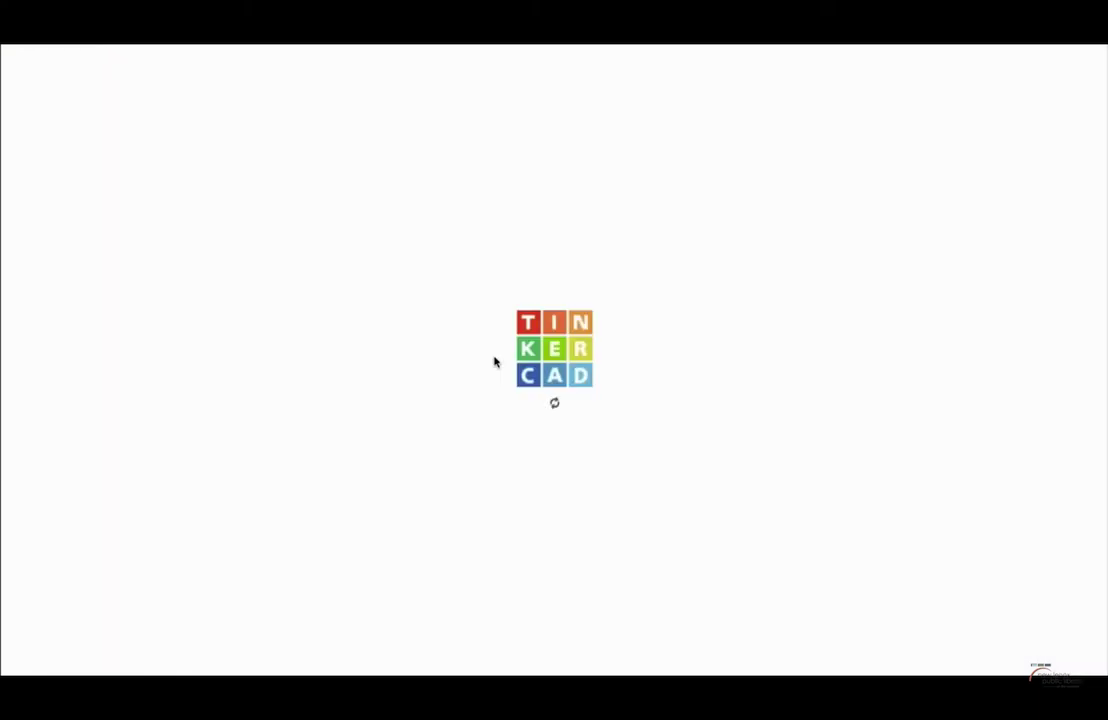
Step: Read through the air channel lesson and place a Bent Pipe from the featured Shape Generators in front of the car
scroll(147, 238, "down", 5)
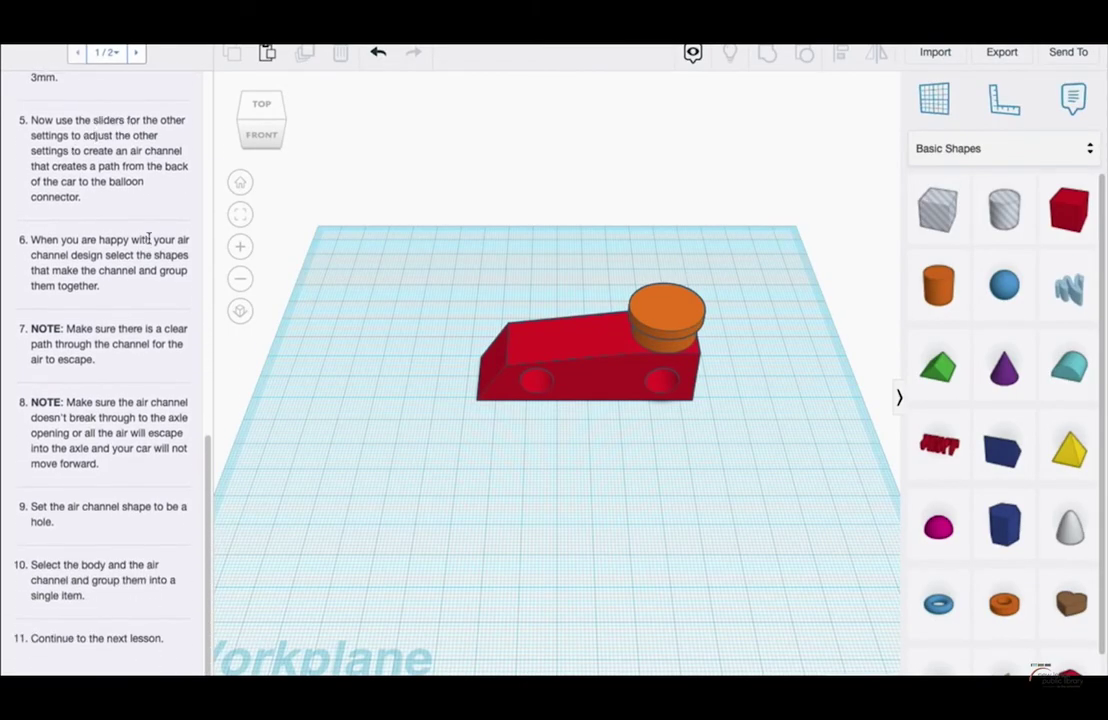
scroll(135, 330, "up", 6)
scroll(135, 325, "down", 1)
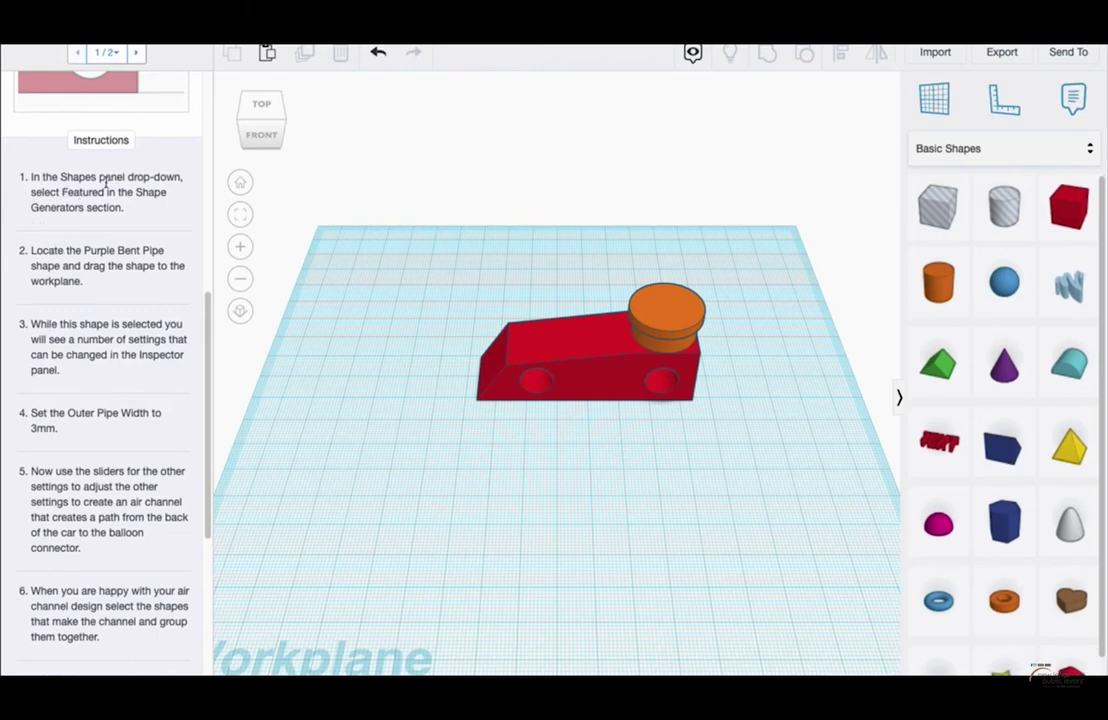
left_click(1063, 147)
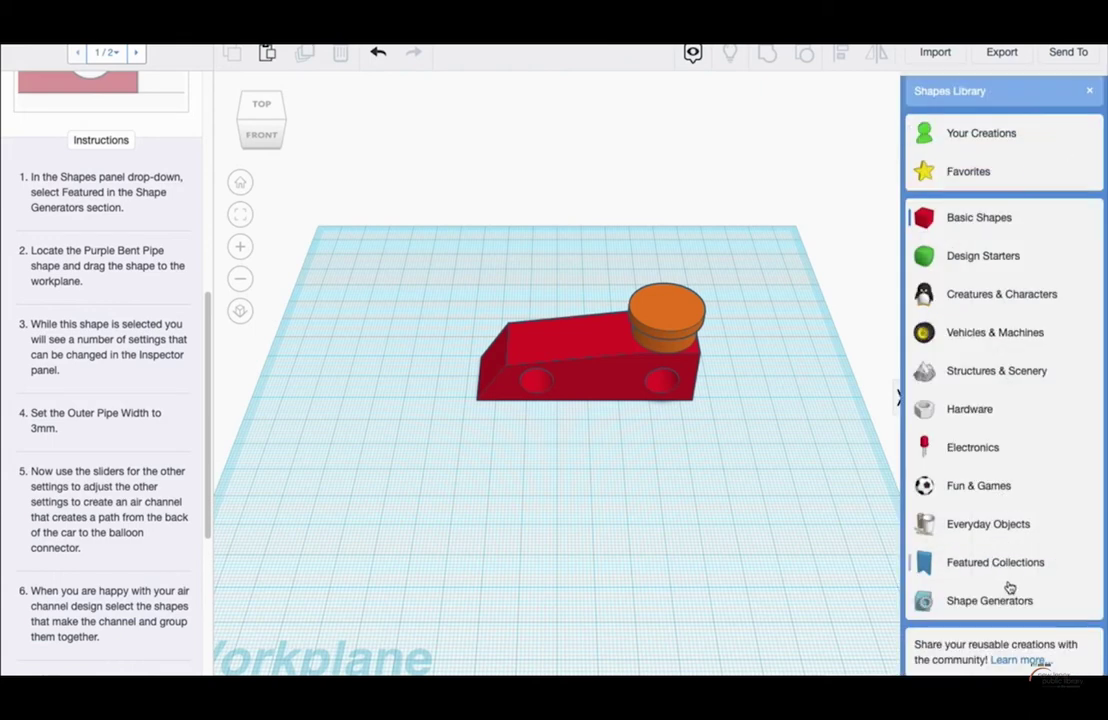
left_click(1010, 604)
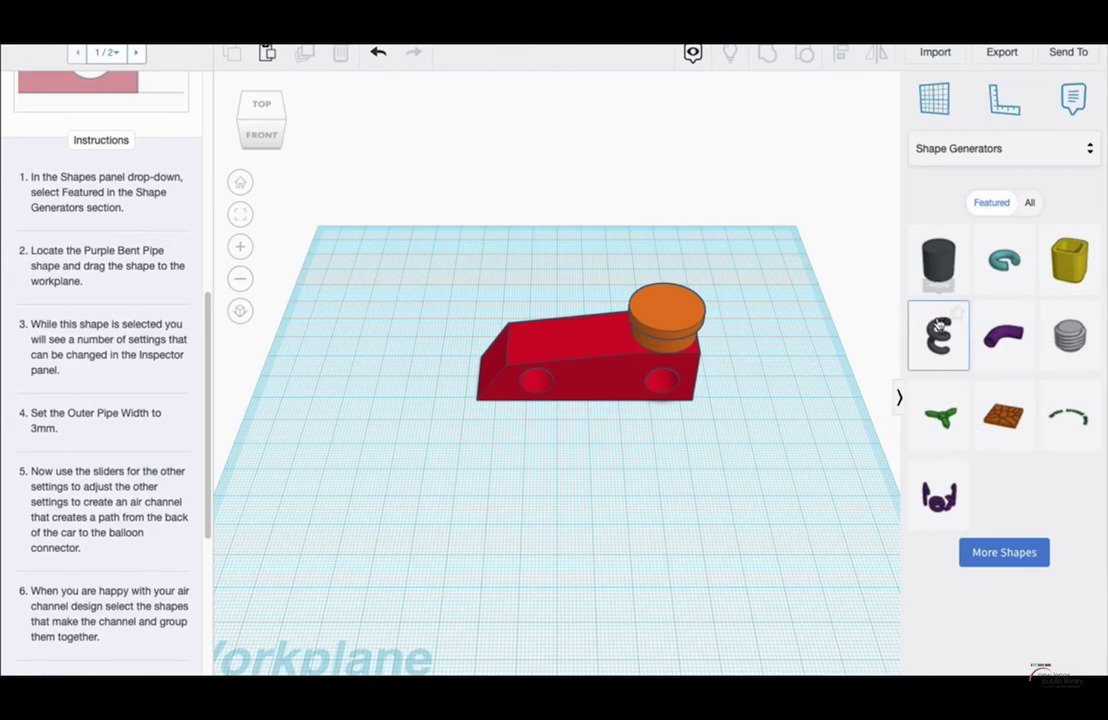
left_click(990, 362)
left_click_drag(990, 367, 509, 514)
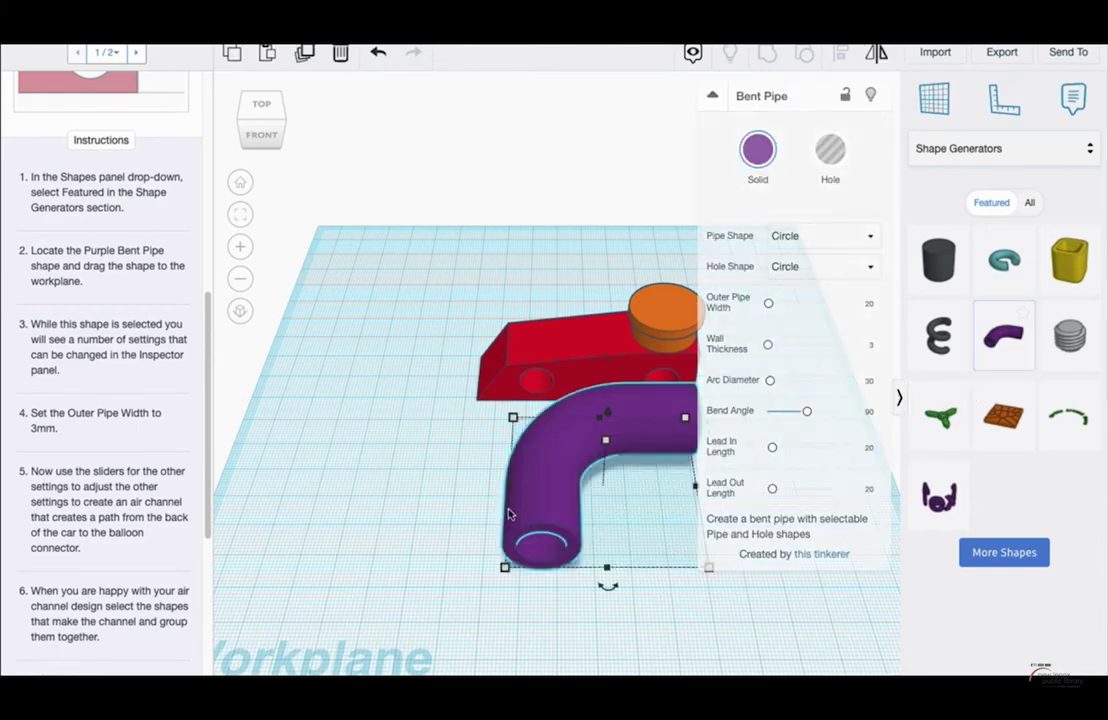
Step: Select the bent pipe and set its Outer Pipe Width to 3
left_click(320, 511)
left_click(565, 515)
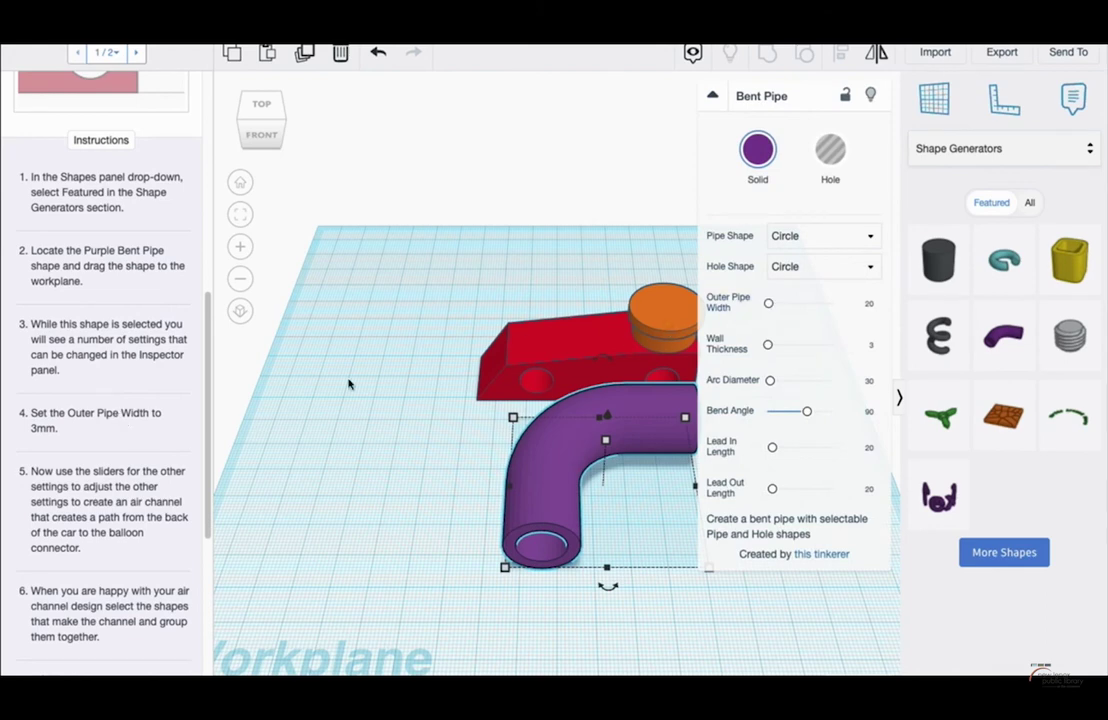
left_click(866, 300)
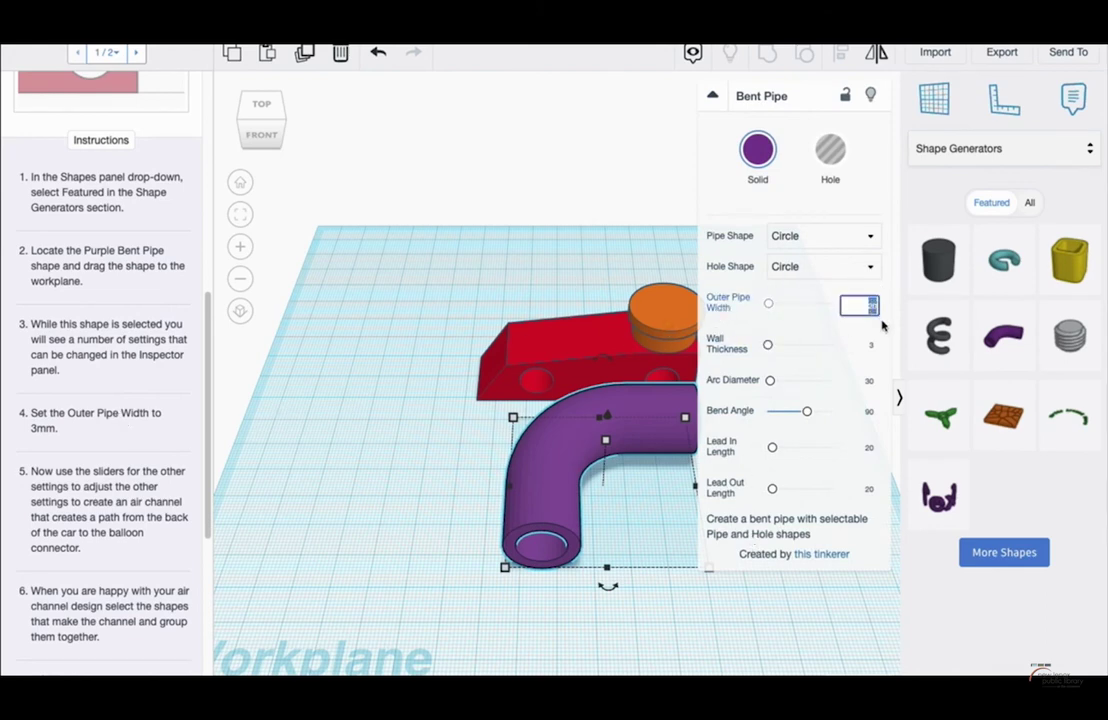
type("3")
key("Return")
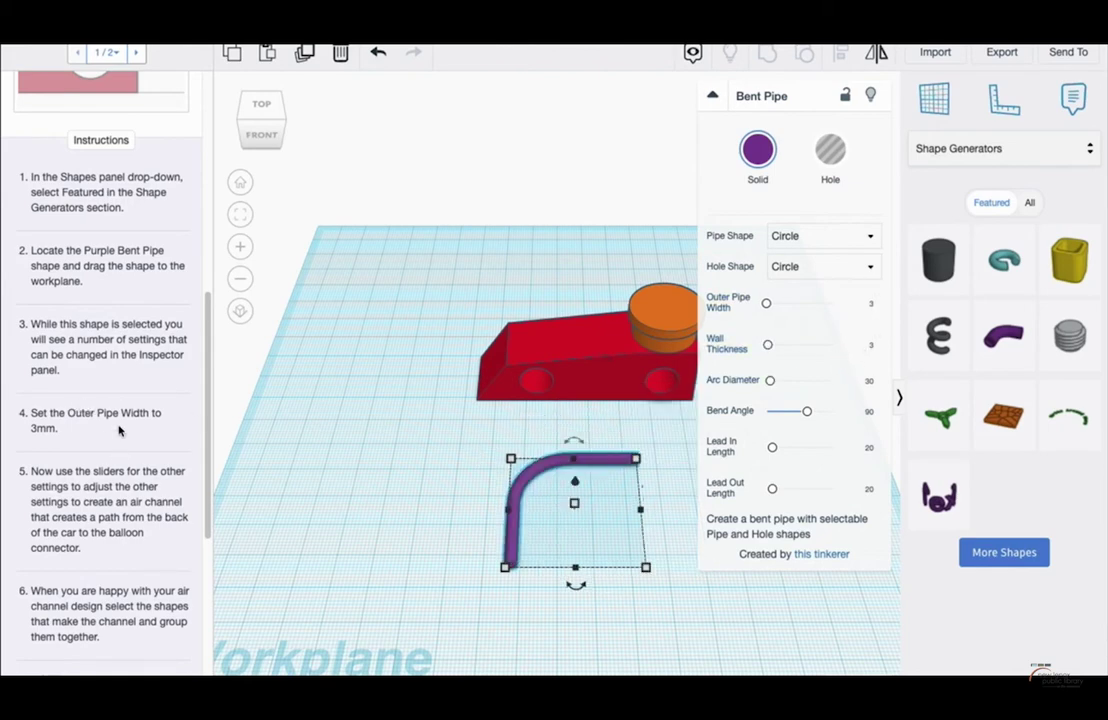
Step: Turn the grouped car body into a hole so the inside is visible for positioning the bent pipe
scroll(118, 428, "down", 5)
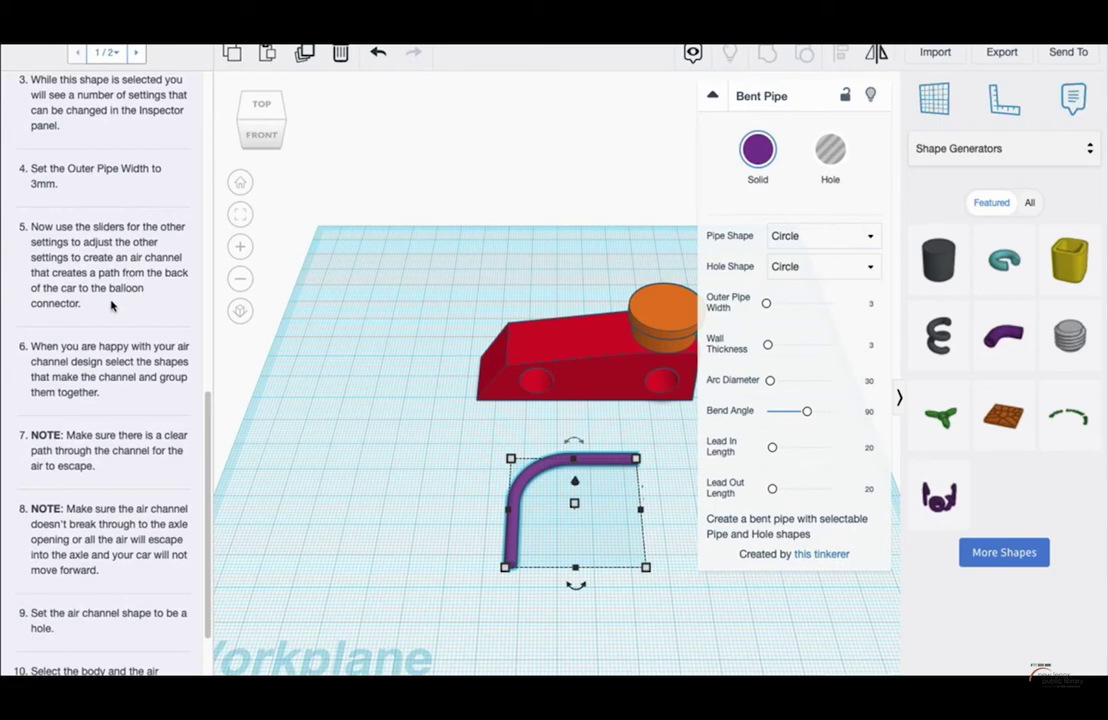
left_click(240, 278)
left_click(240, 278)
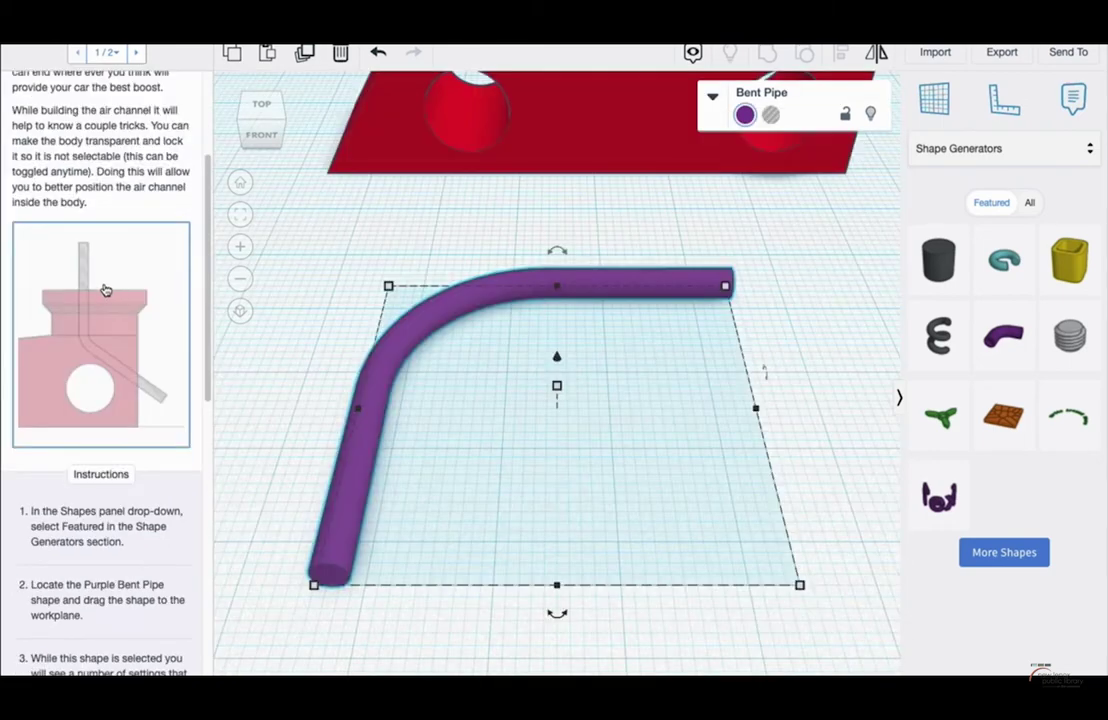
left_click(470, 308)
left_click(658, 135)
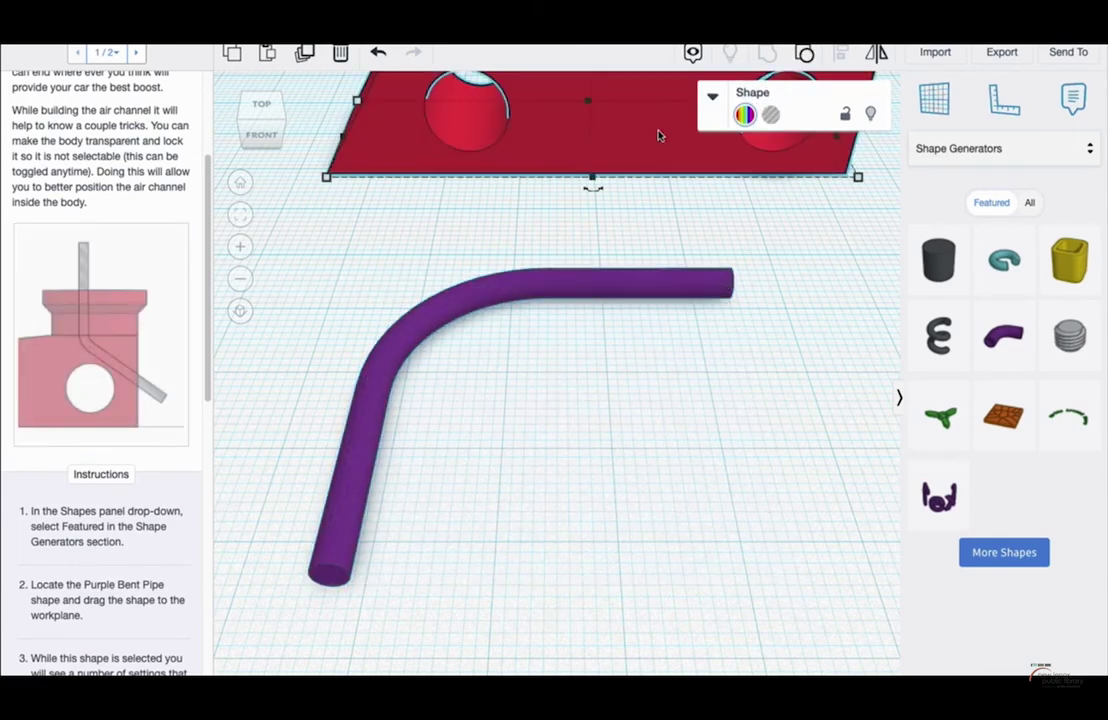
key("f")
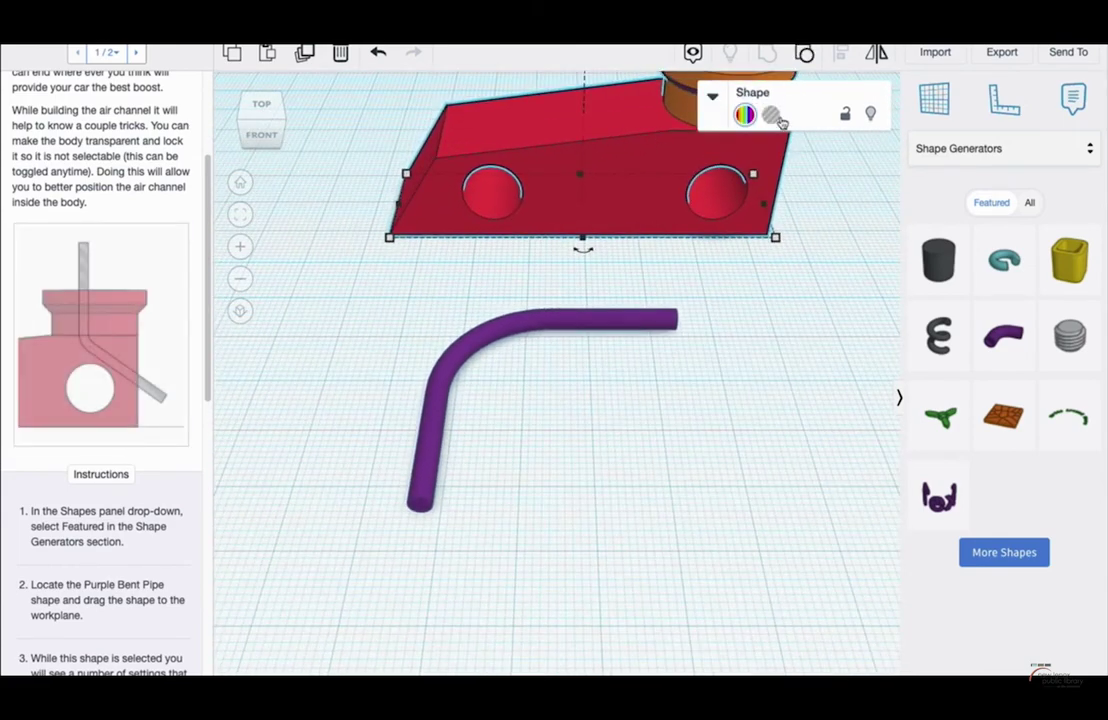
left_click(771, 115)
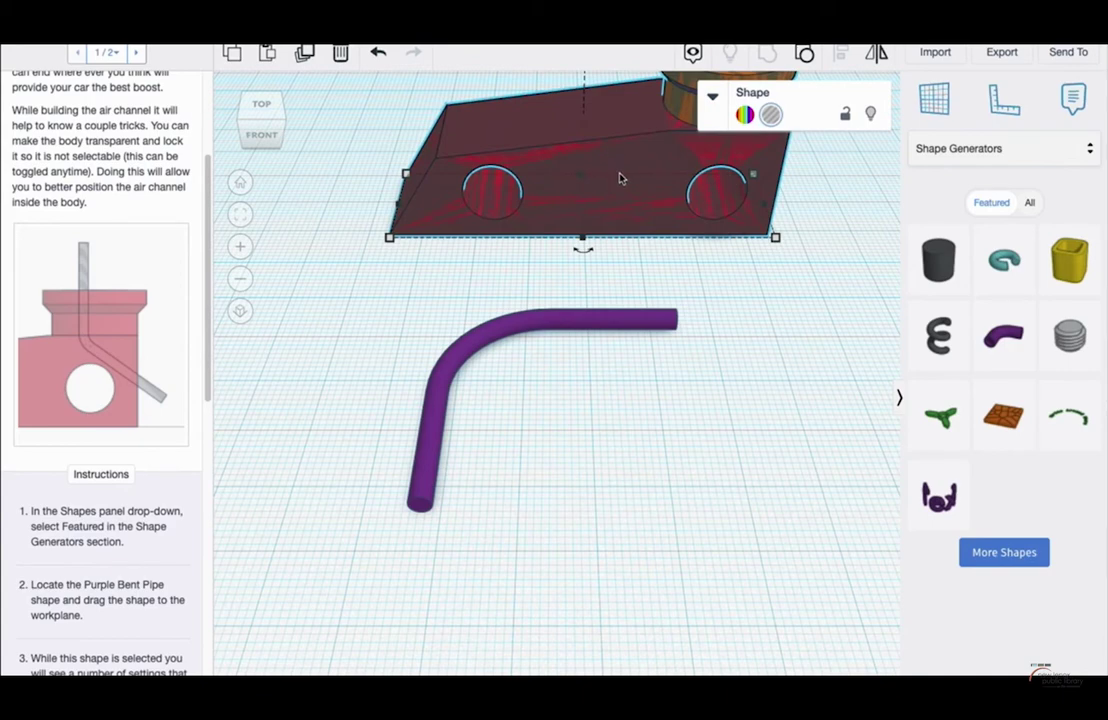
left_click_drag(619, 178, 587, 203)
left_click(769, 181)
key("Delete")
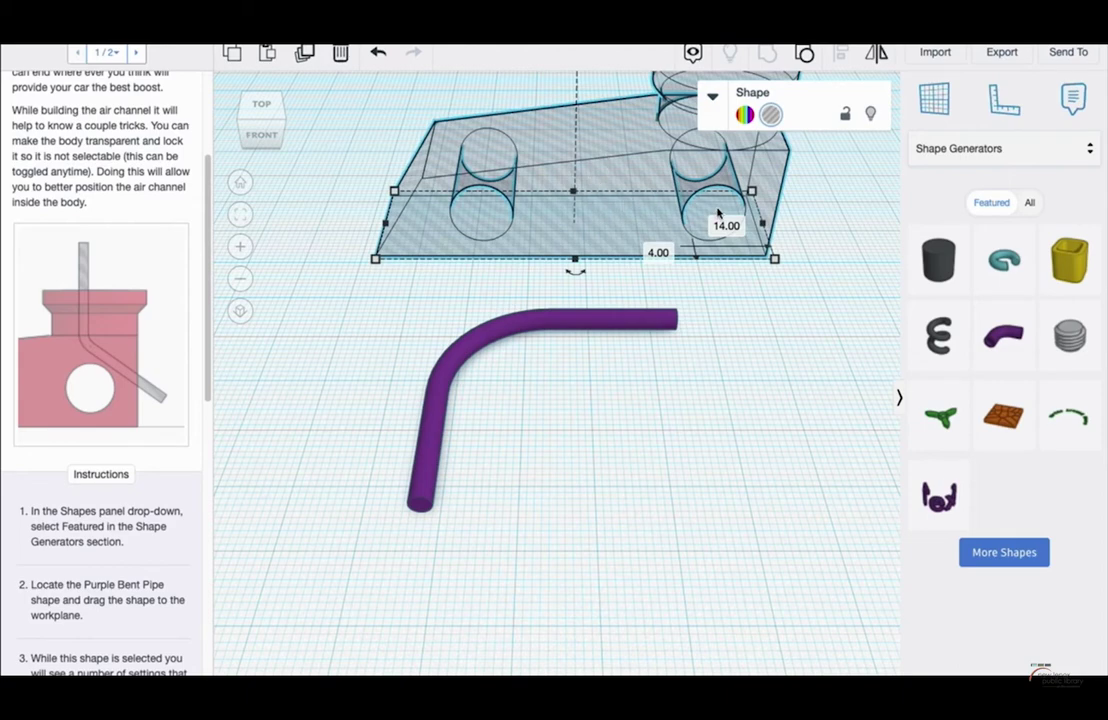
right_click_drag(767, 193, 860, 320)
Step: Read on through the air channel instructions and shift the car body forward along its length
scroll(137, 482, "down", 10)
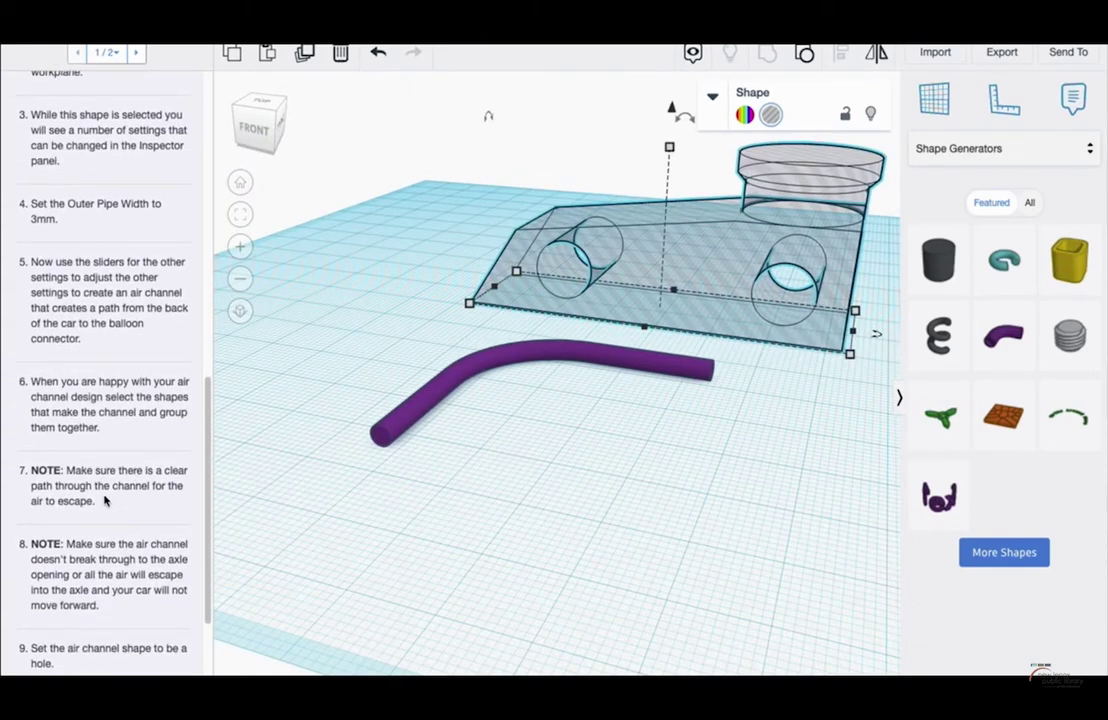
scroll(121, 470, "down", 1)
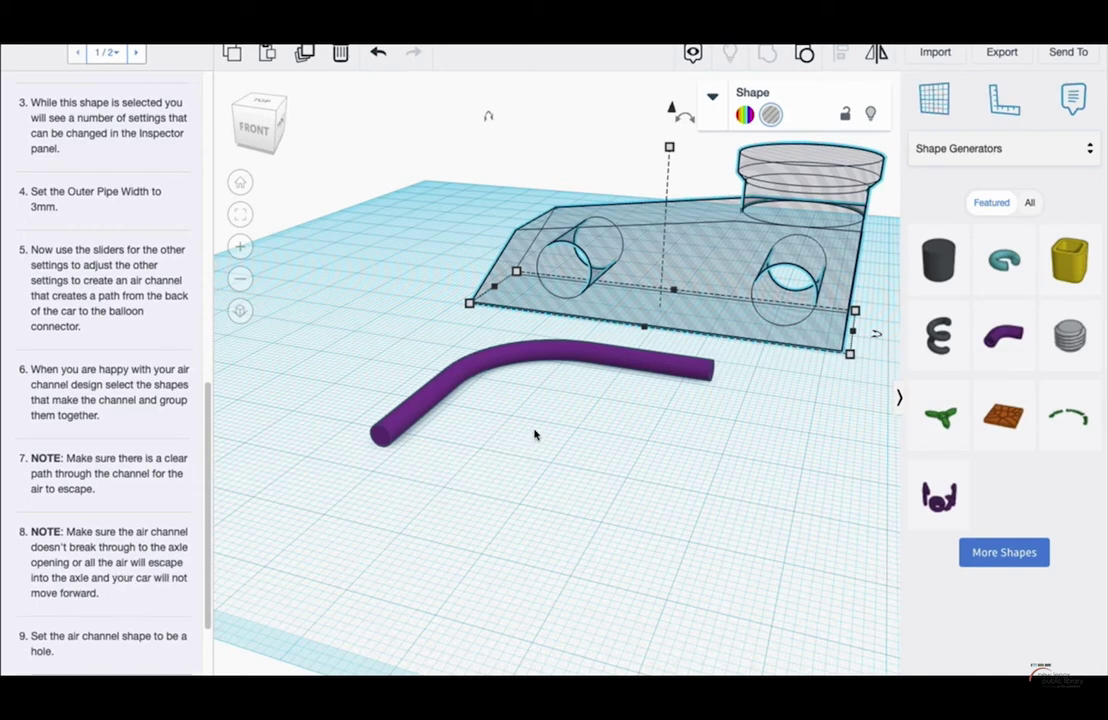
right_click_drag(710, 312, 792, 327)
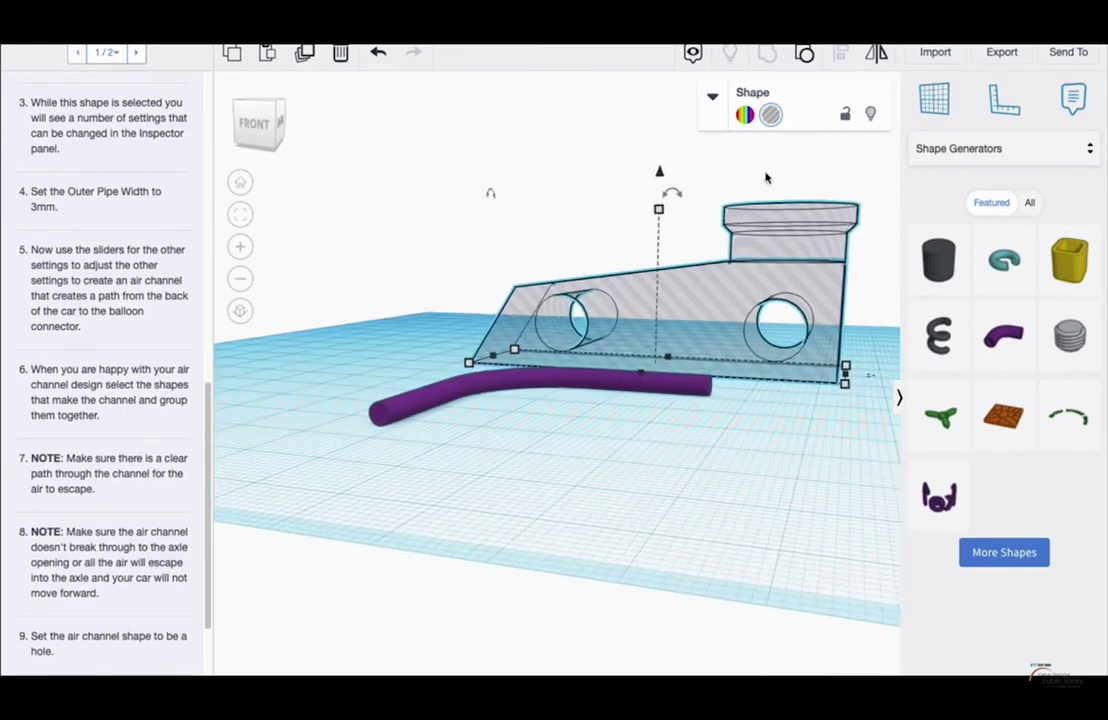
key("shift+Left")
key("shift+Left")
key("shift+Left")
left_click_drag(638, 288, 708, 296)
Step: Rotate the bent pipe upright, with one leg pointing up and the other towards the car's rear, following the reference picture
left_click(423, 399)
left_click(422, 399)
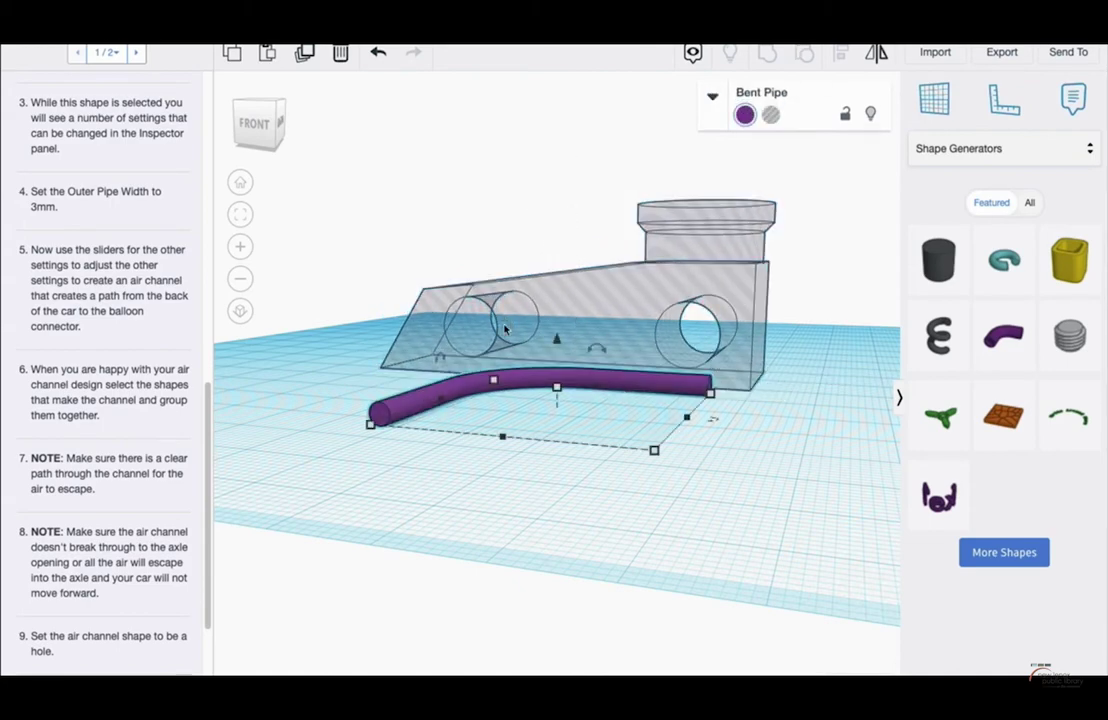
right_click_drag(422, 399, 400, 350)
scroll(126, 265, "up", 4)
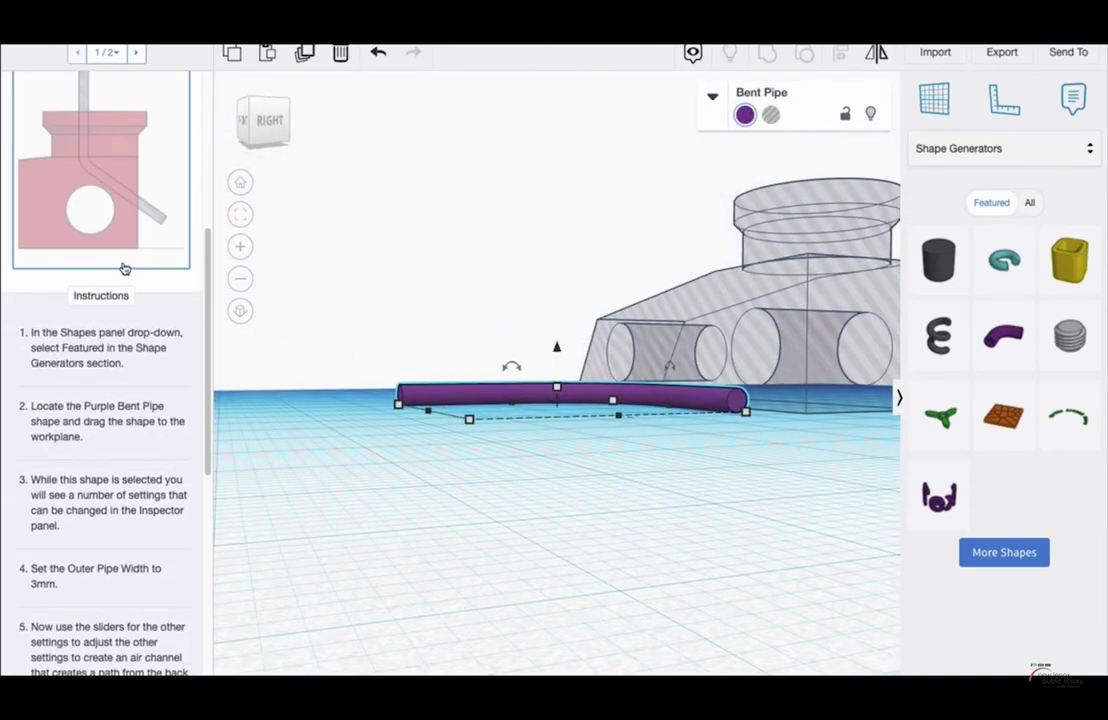
right_click_drag(589, 502, 549, 516)
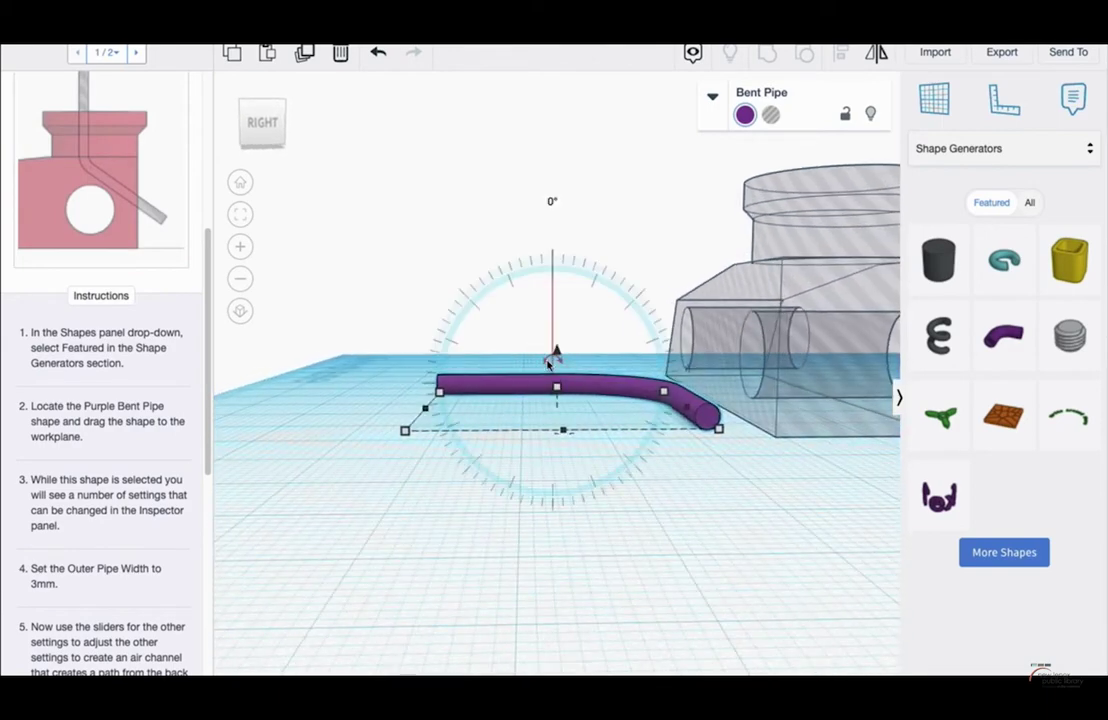
left_click_drag(554, 354, 513, 383)
right_click_drag(512, 539, 675, 520)
left_click_drag(559, 238, 380, 396)
Step: Move the bent pipe to the balloon connector at the car's rear and raise it about 10.5 mm
right_click_drag(863, 349, 490, 468)
left_click_drag(497, 462, 715, 331)
left_click_drag(828, 160, 830, 121)
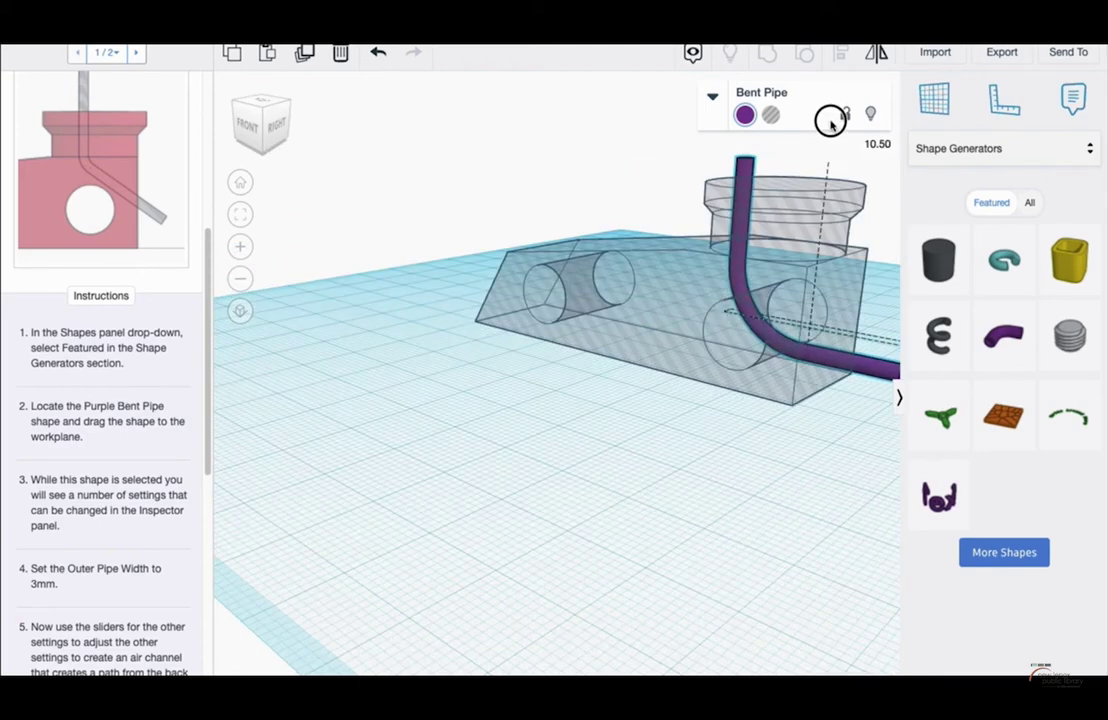
left_click_drag(800, 370, 851, 338)
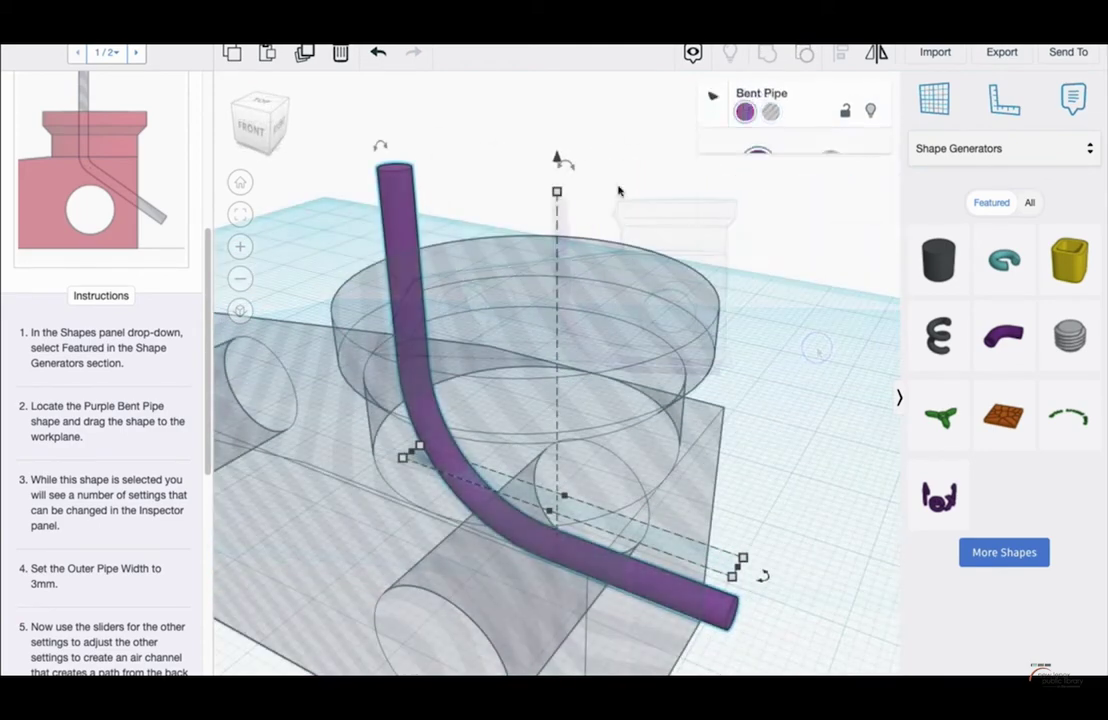
left_click(712, 95)
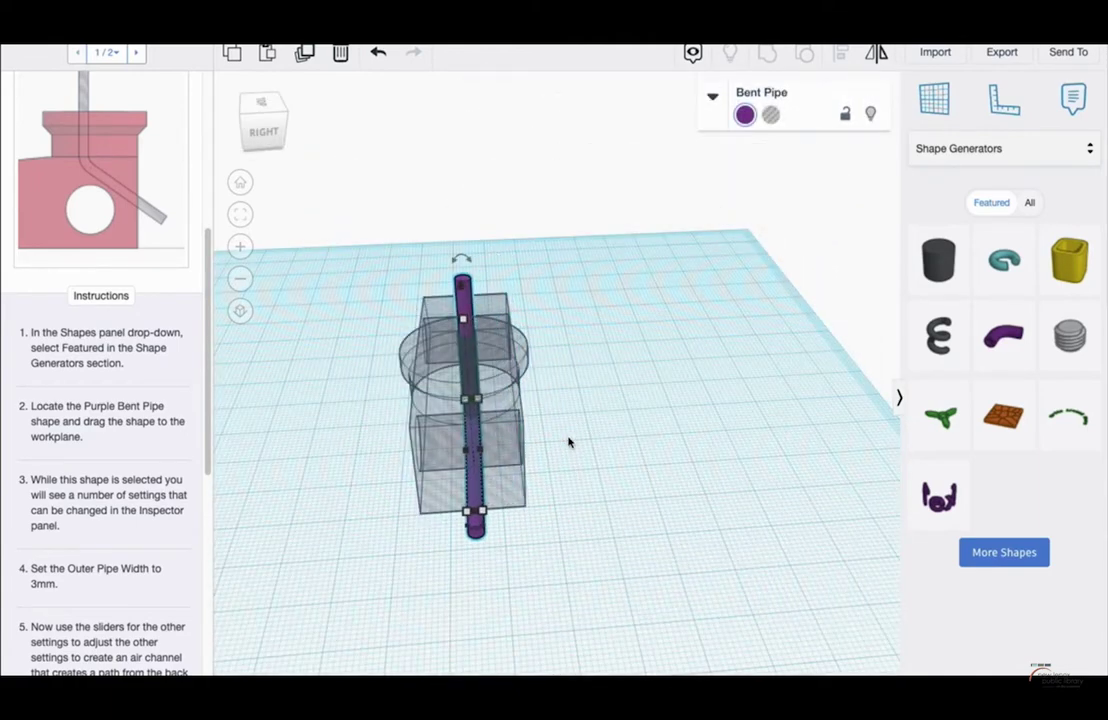
Step: Nudge the bent pipe towards the car's rear and raise it so its bend passes behind the rear axle hole
right_click_drag(390, 413, 757, 379)
key("Right")
key("Right")
key("Right")
key("Right")
key("Right")
key("Right")
key("Right")
key("Right")
key("Right")
key("Right")
key("Right")
key("Right")
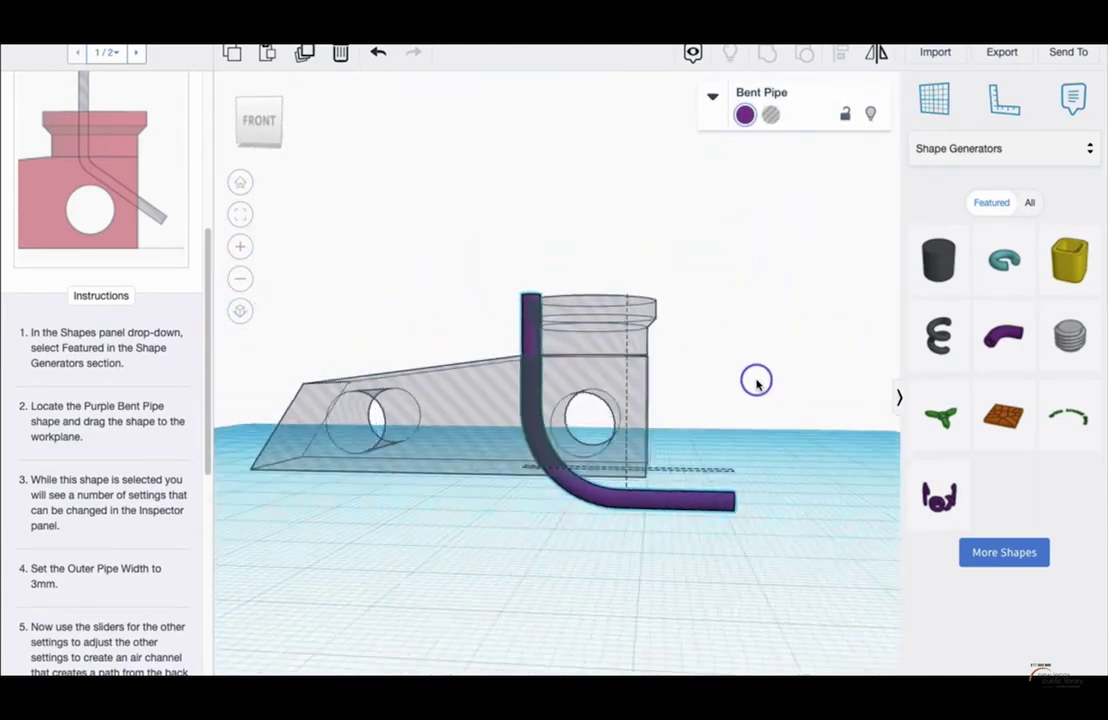
left_click_drag(632, 249, 635, 195)
key("Right")
key("Right")
key("Right")
key("Right")
key("Right")
key("Right")
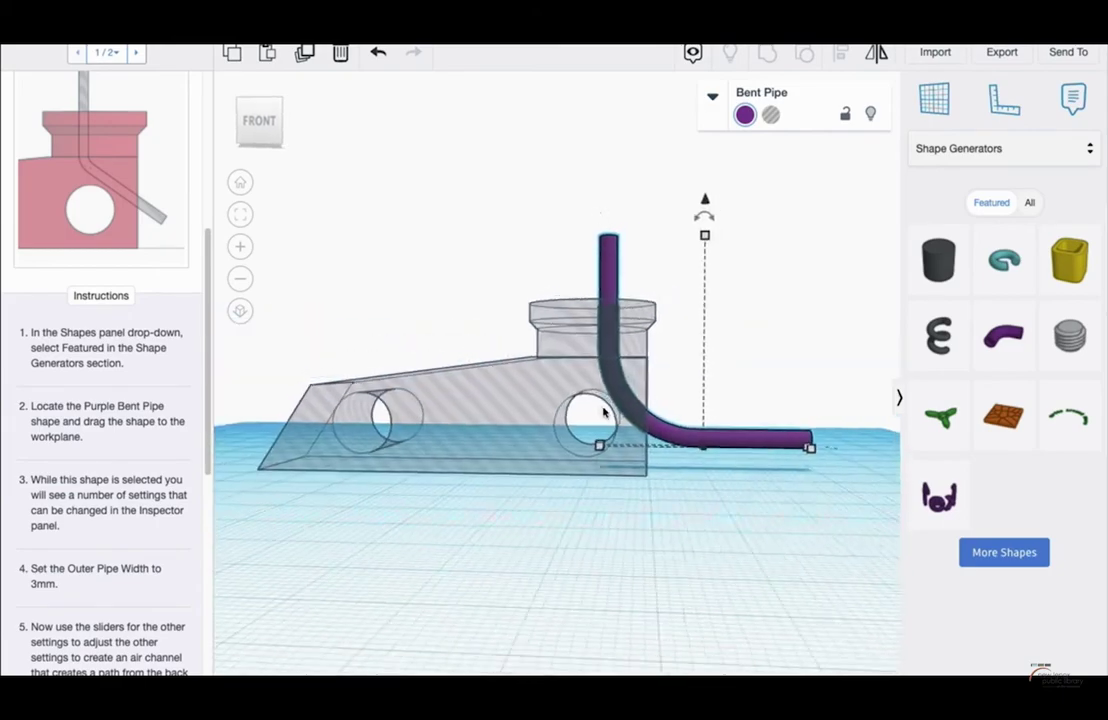
Step: Check the bent pipe's clearance around the rear axle hole and undo the stray move of the car
scroll(598, 403, "up", 5)
scroll(712, 388, "down", 3)
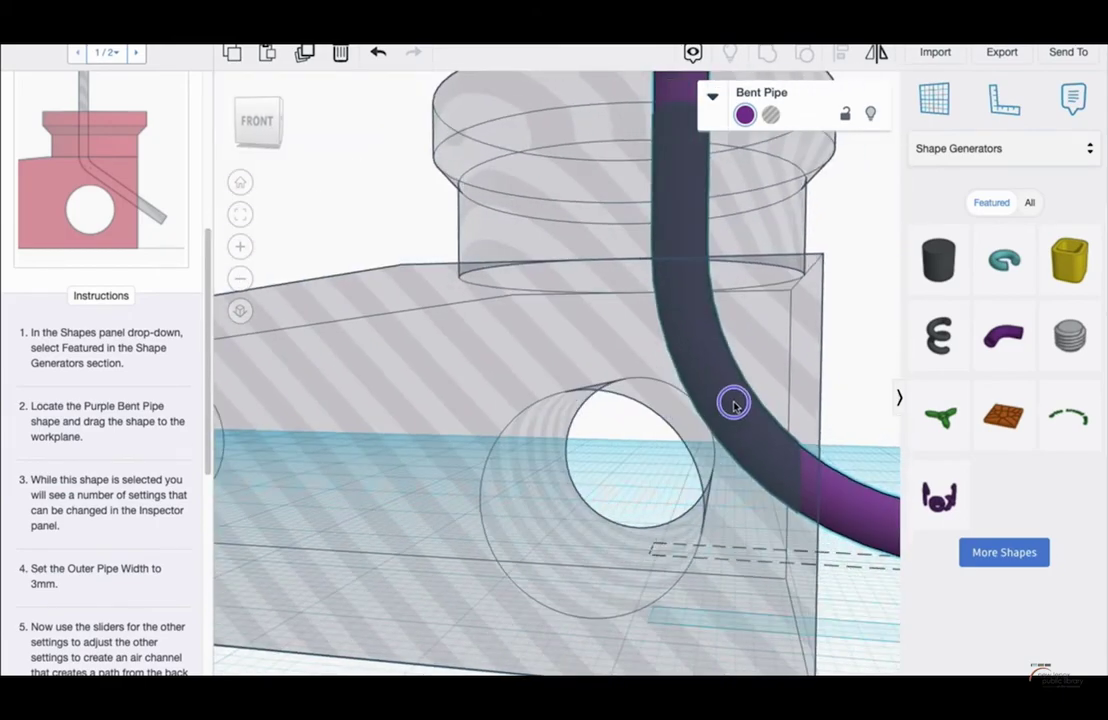
left_click_drag(691, 406, 670, 403)
right_click_drag(670, 403, 693, 414)
key("super+z")
scroll(693, 410, "down", 5)
right_click_drag(604, 358, 565, 434)
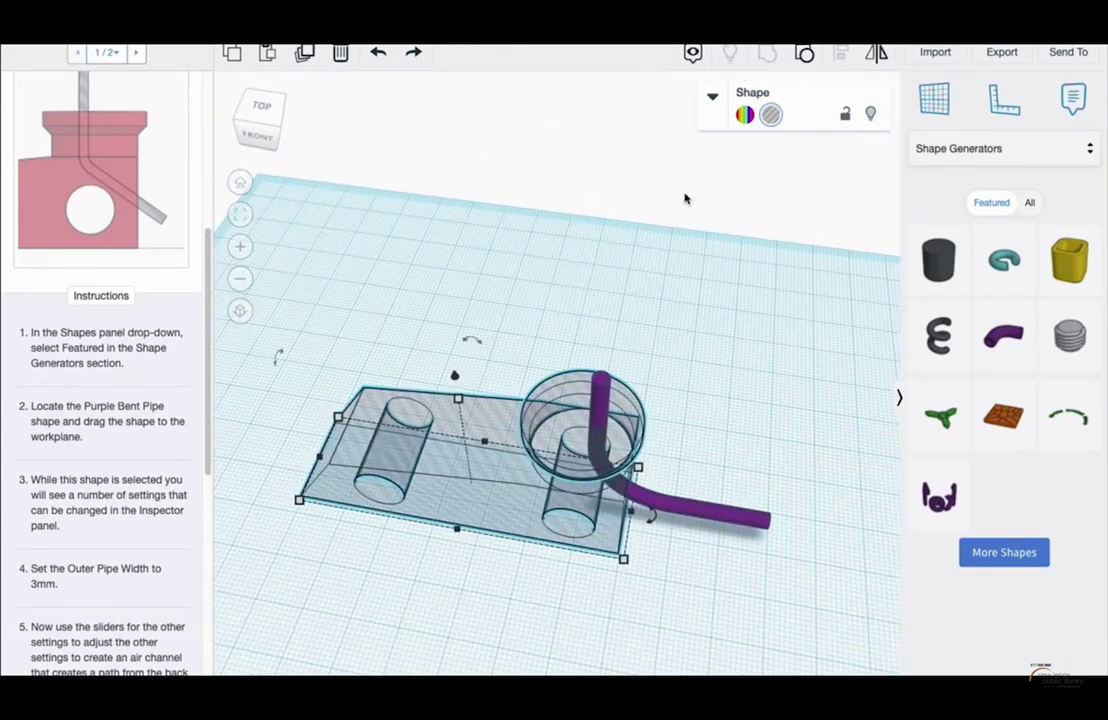
Step: Turn the car body back to solid to see where the pipe enters and leaves it
left_click(744, 118)
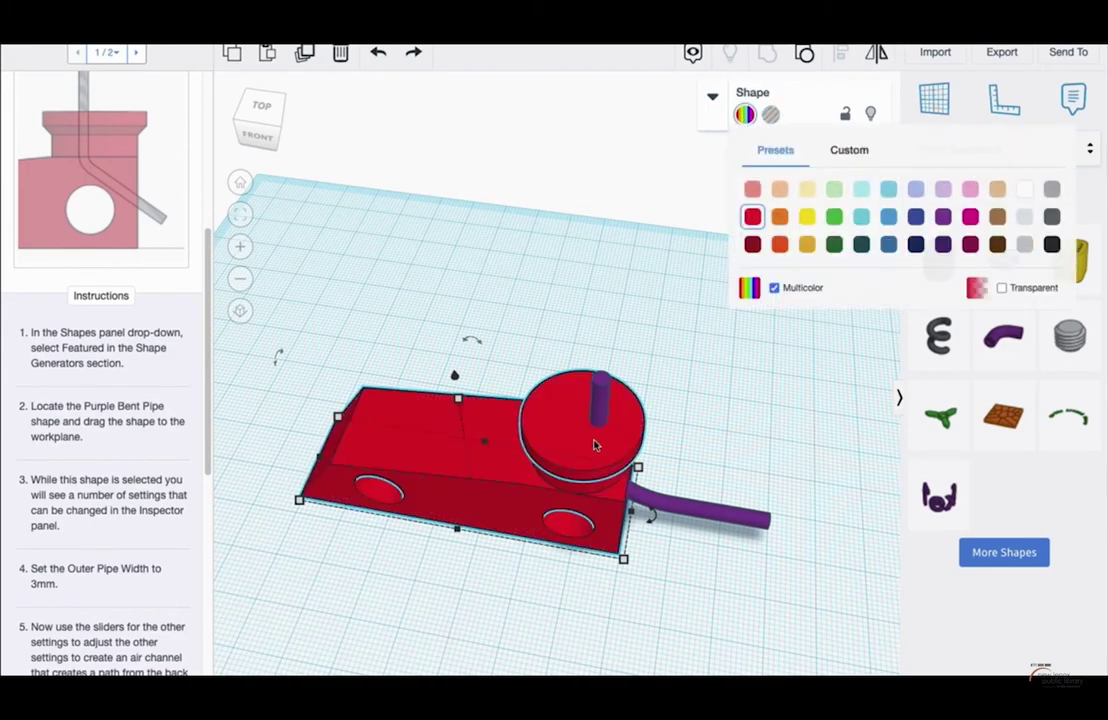
right_click_drag(607, 440, 640, 300)
scroll(37, 512, "down", 3)
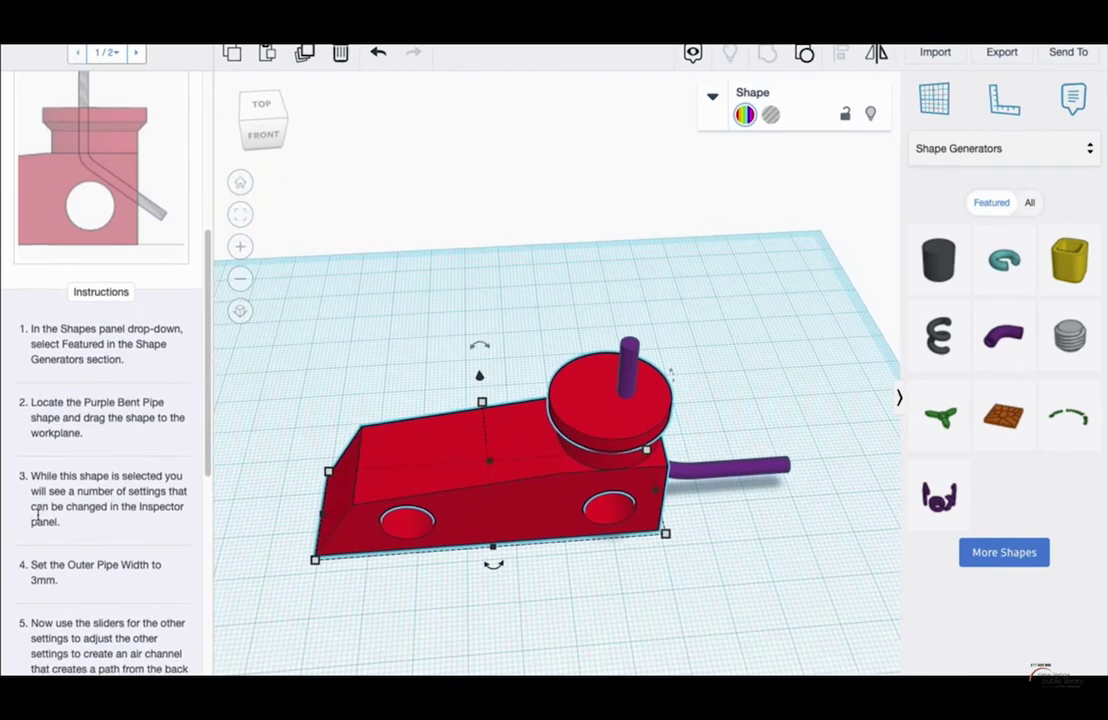
Step: Read through the air channel instructions and examine the enlarged reference picture of the pipe's path above the axle hole
scroll(40, 497, "down", 1)
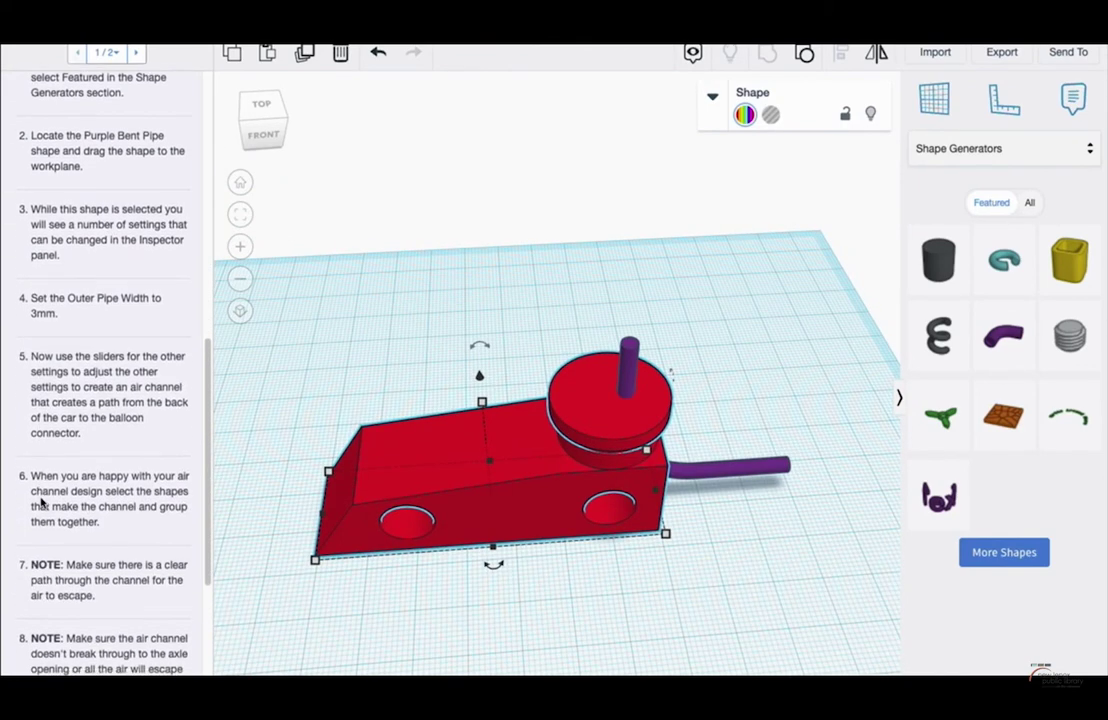
scroll(103, 430, "down", 2)
right_click(104, 421)
left_click(109, 346)
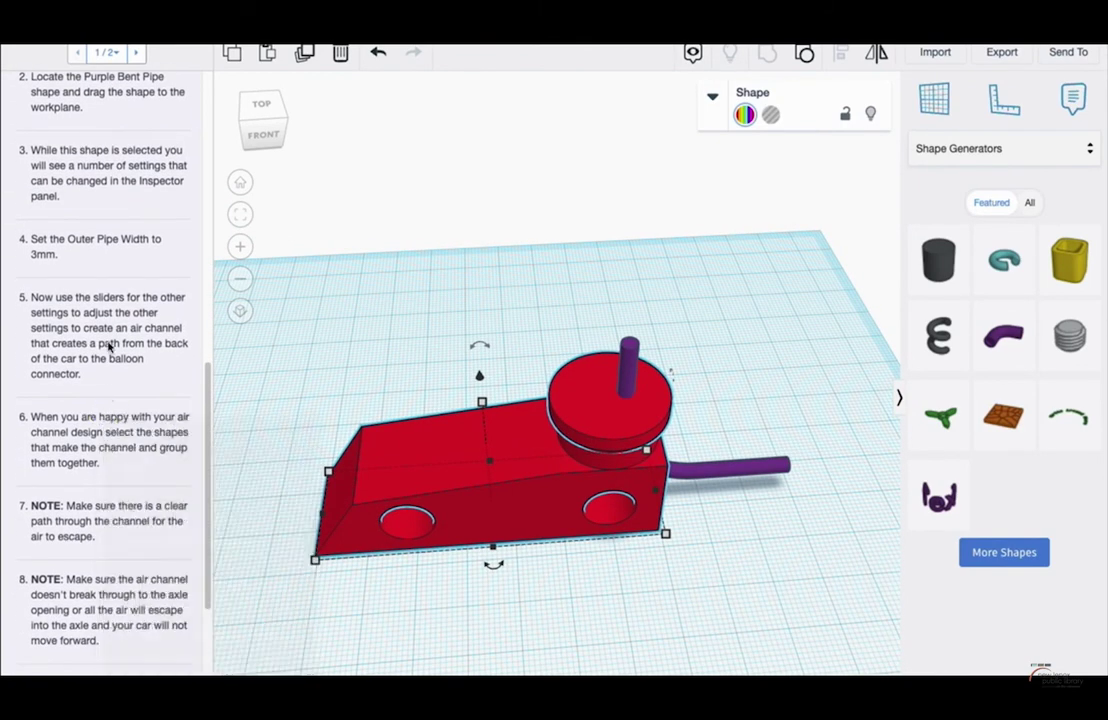
scroll(108, 355, "down", 3)
scroll(140, 280, "up", 15)
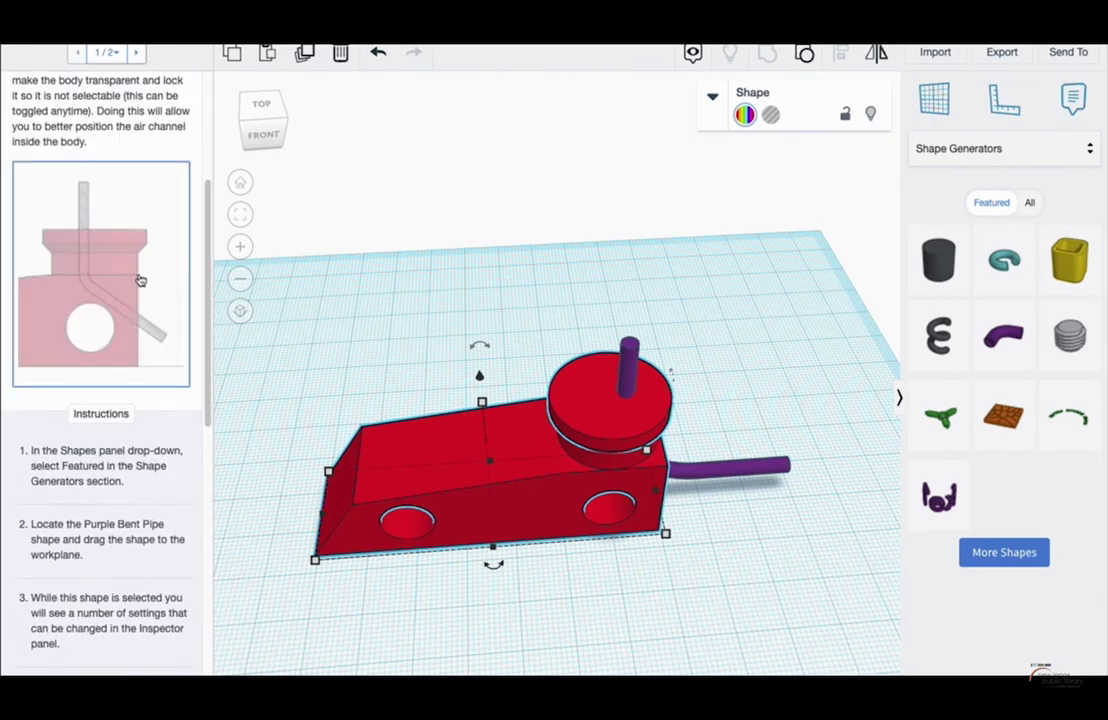
left_click(80, 305)
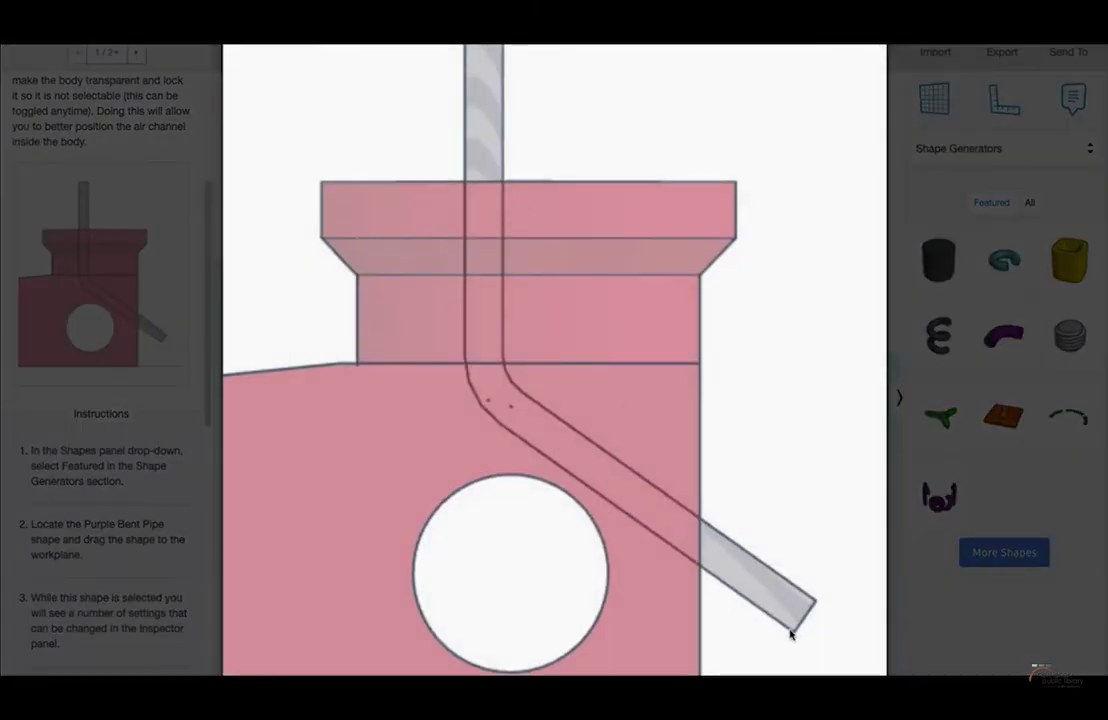
left_click(916, 75)
right_click_drag(672, 467, 590, 367)
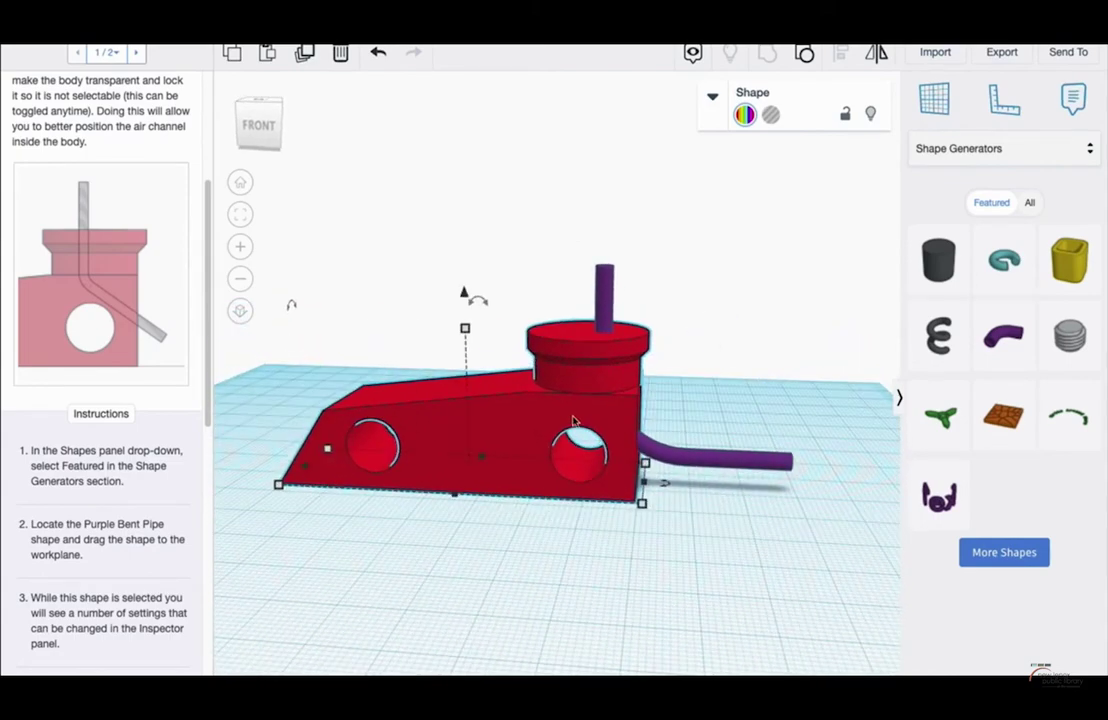
Step: Make the car body a hole again and open the bent pipe's settings
left_click(770, 116)
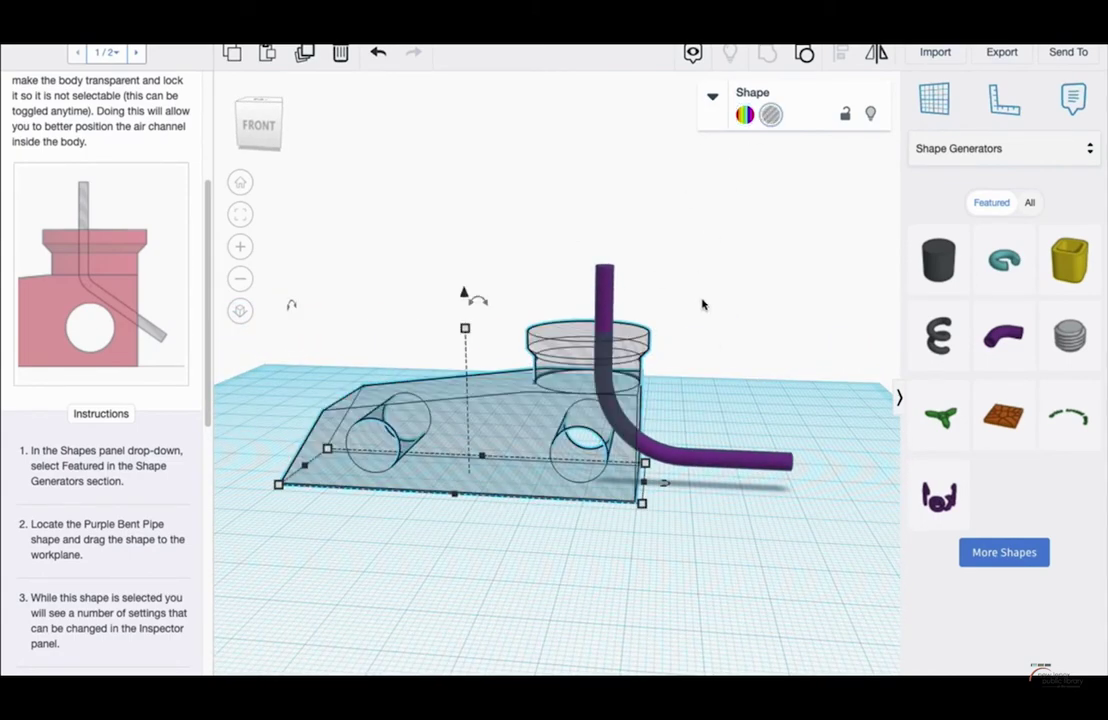
left_click(678, 459)
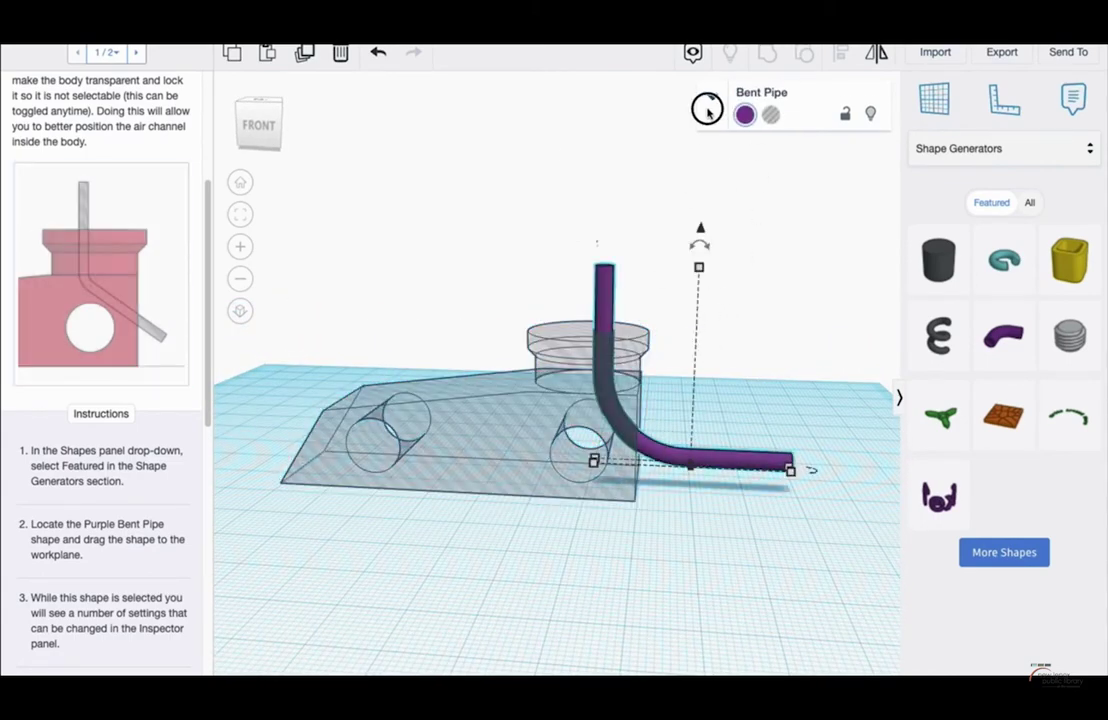
left_click(707, 109)
Step: Set the bent pipe's Arc Diameter to 1, Bend Angle to 50, Lead In Length to 19.54 and Lead Out Length to 26.44
mouse_move(769, 381)
left_mouse_down()
mouse_move(786, 381)
mouse_move(772, 381)
left_mouse_up()
key("super+z")
right_click_drag(630, 590, 613, 540)
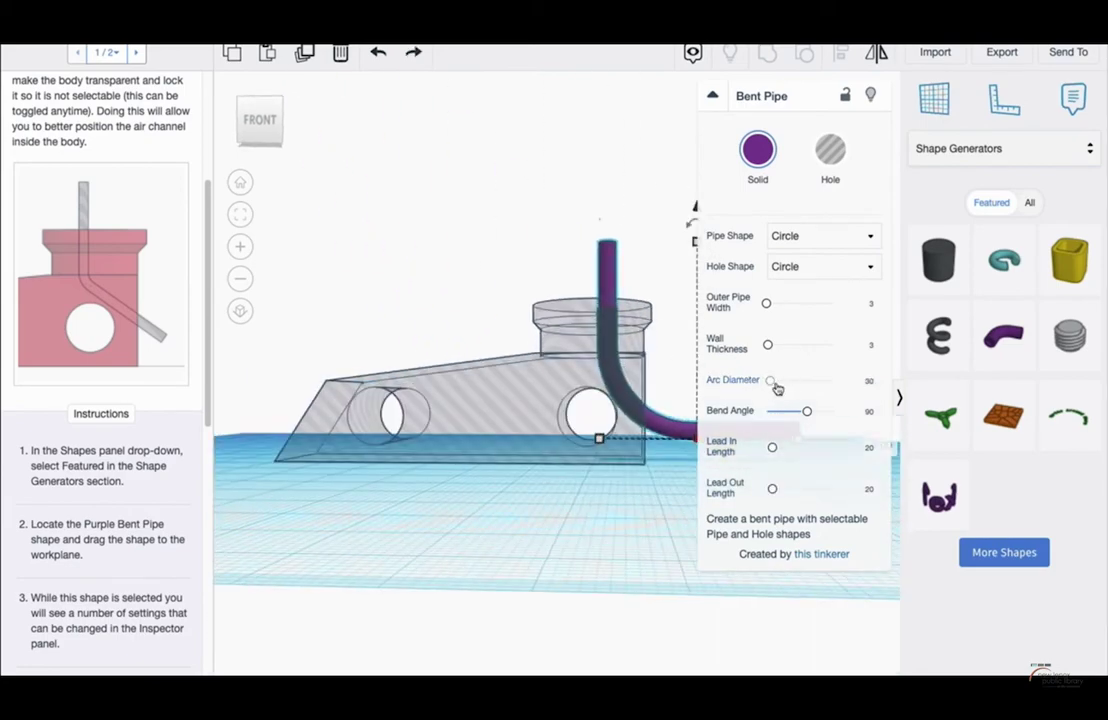
left_click_drag(775, 382, 772, 381)
left_click(775, 489)
left_click_drag(774, 448, 772, 448)
mouse_move(807, 411)
left_mouse_down()
mouse_move(787, 413)
mouse_move(803, 411)
left_mouse_up()
left_click_drag(772, 381, 764, 381)
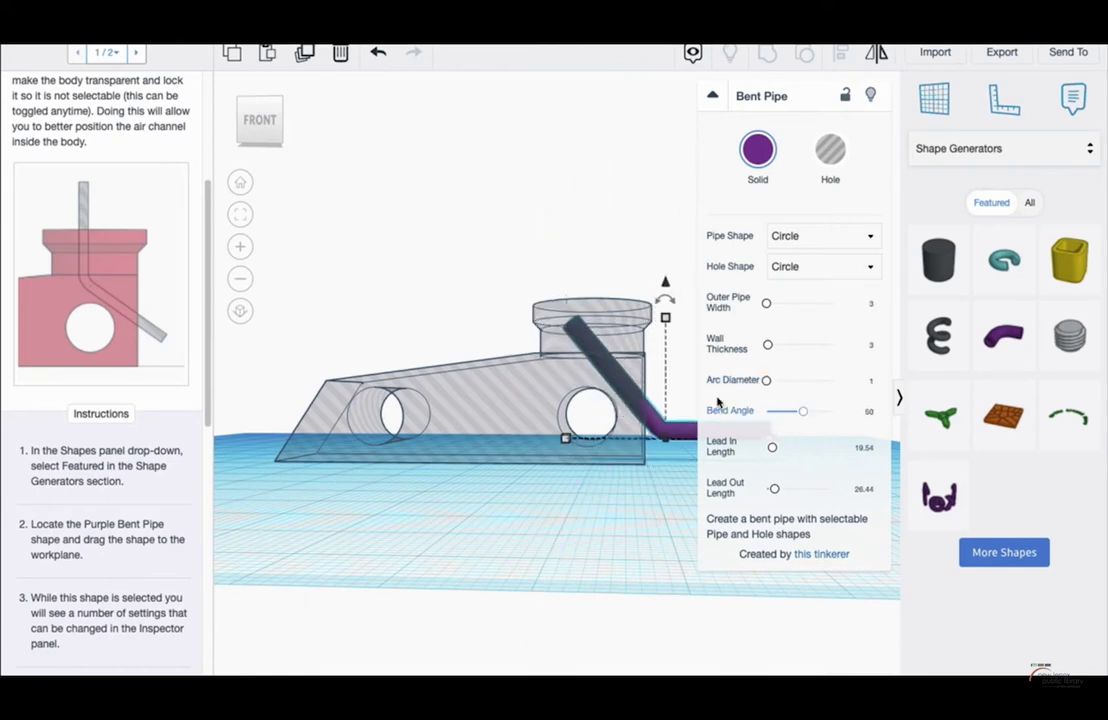
Step: Rotate the bent pipe until its upper leg stands vertical and raise it so it passes above the rear axle hole
left_click_drag(650, 284, 687, 282)
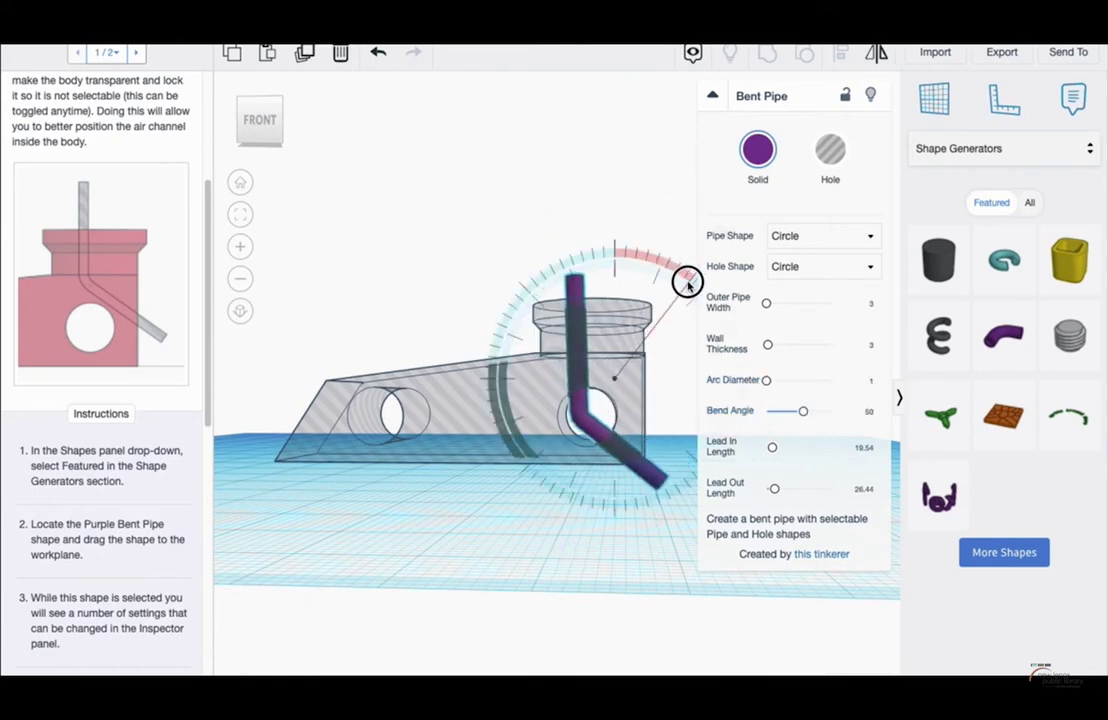
left_click_drag(618, 243, 638, 183)
Step: Set the bent pipe's Lead Out Length to 14.94 and its Lead In Length to 26.44
left_click_drag(775, 489, 771, 489)
left_click_drag(772, 448, 774, 448)
right_click_drag(488, 380, 501, 388)
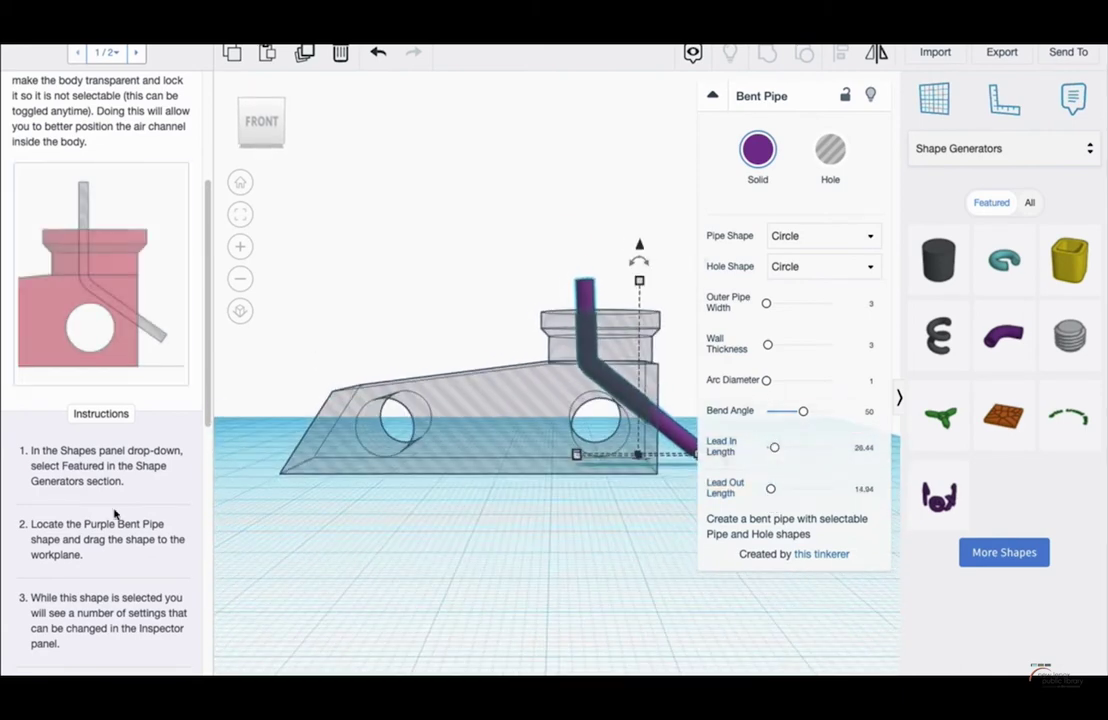
Step: Read the remaining air channel instructions and examine the finished car with its wheels and axles from several sides
scroll(116, 514, "down", 5)
scroll(173, 574, "down", 8)
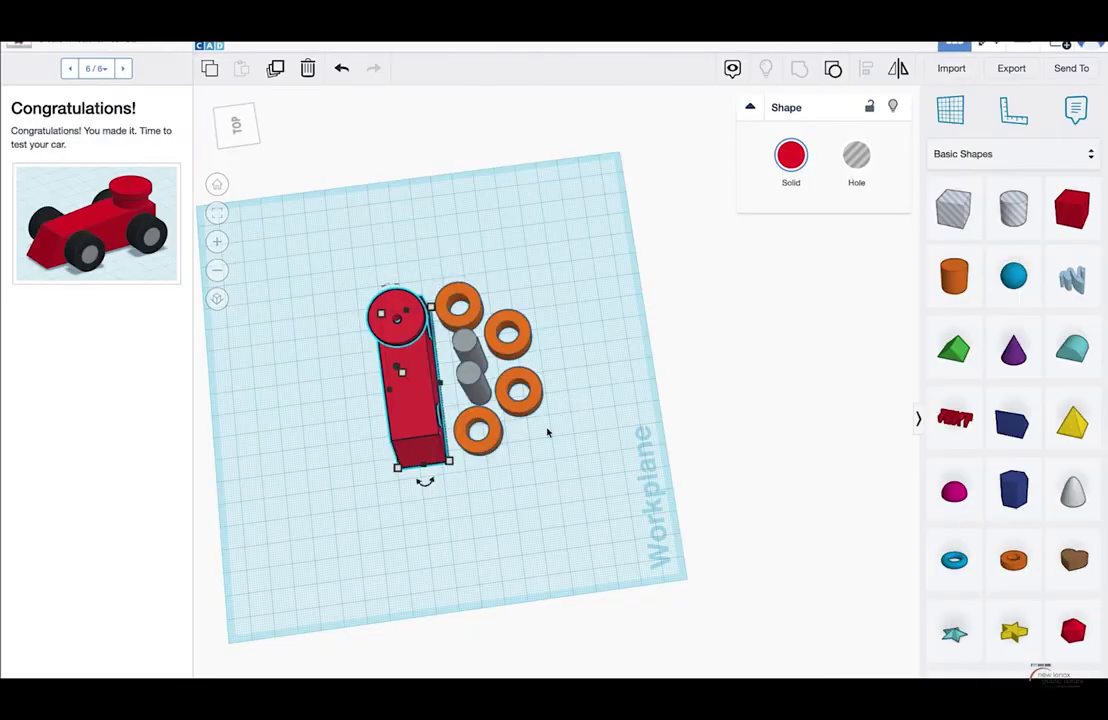
right_click_drag(548, 432, 740, 300)
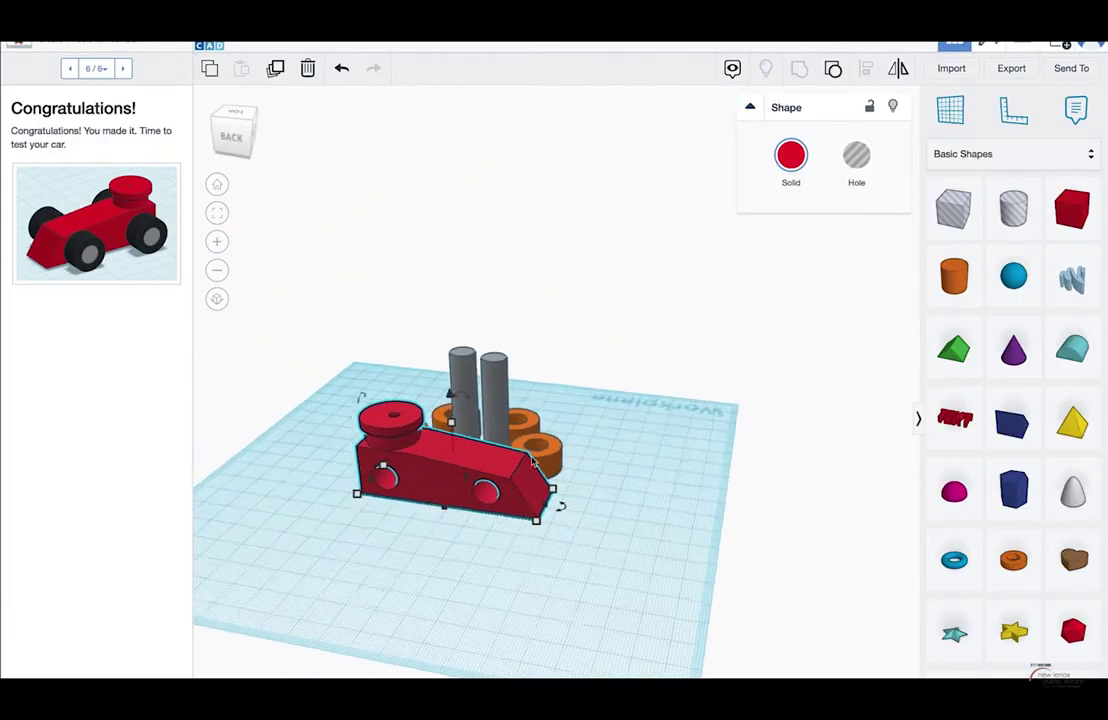
right_click_drag(565, 470, 618, 539)
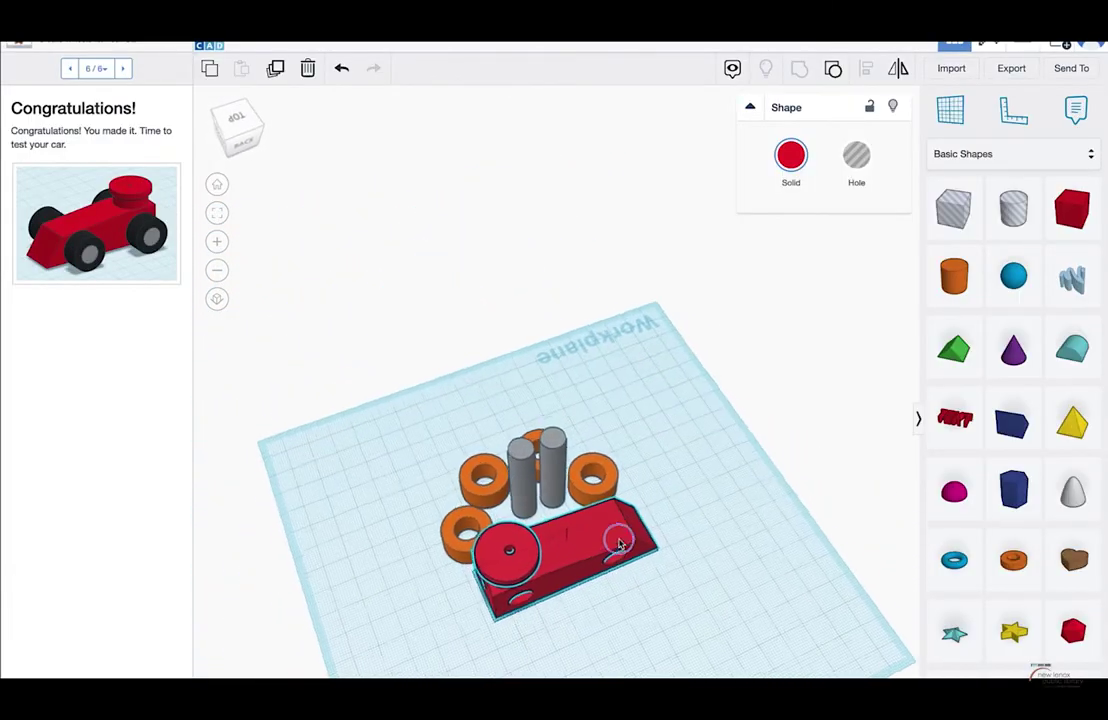
Step: Select the red car body and ungroup it repeatedly until all of its component shapes are separate
left_click(620, 541)
key("f")
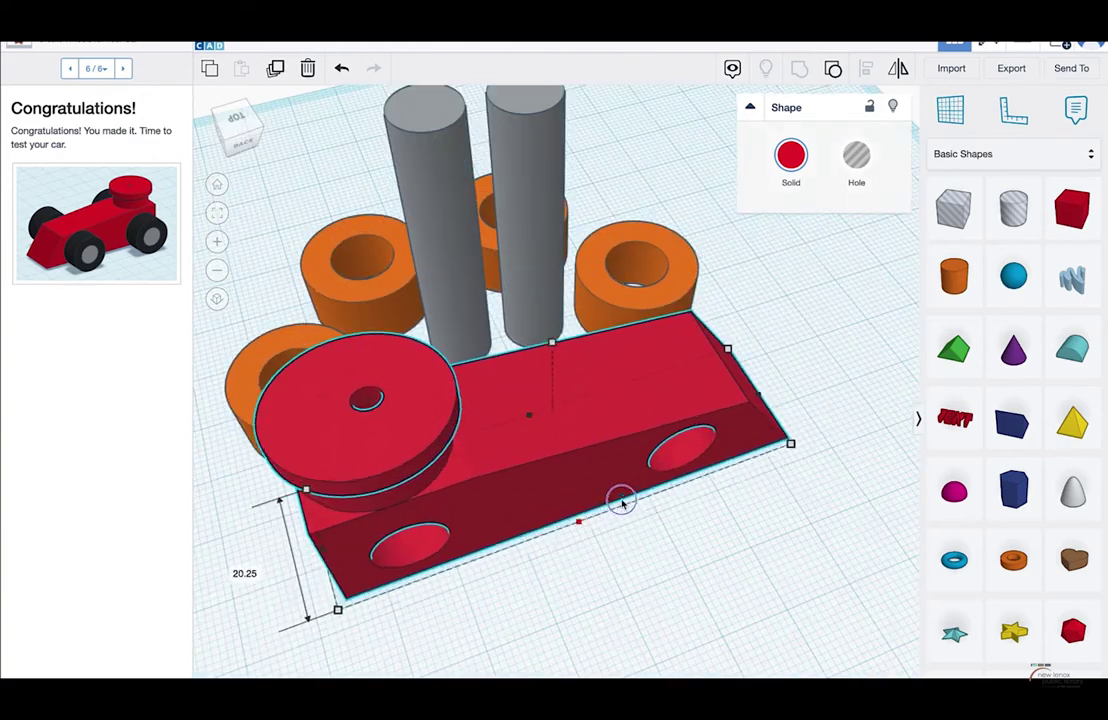
key("super+z")
scroll(601, 476, "down", 3)
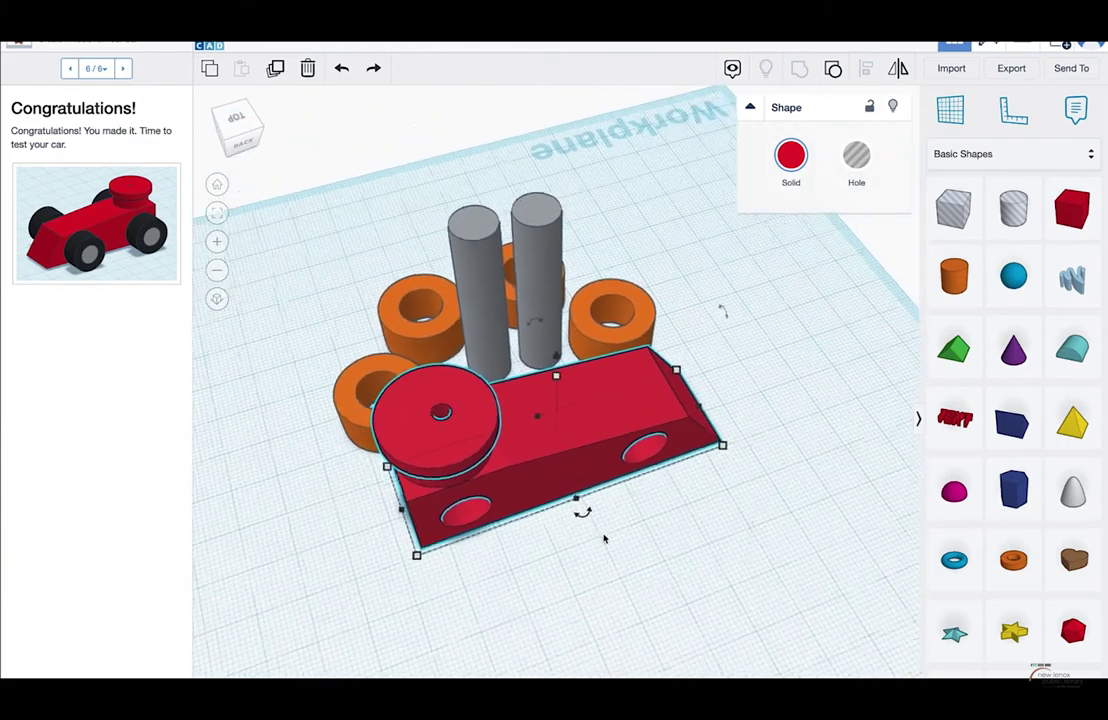
right_click_drag(603, 537, 663, 492)
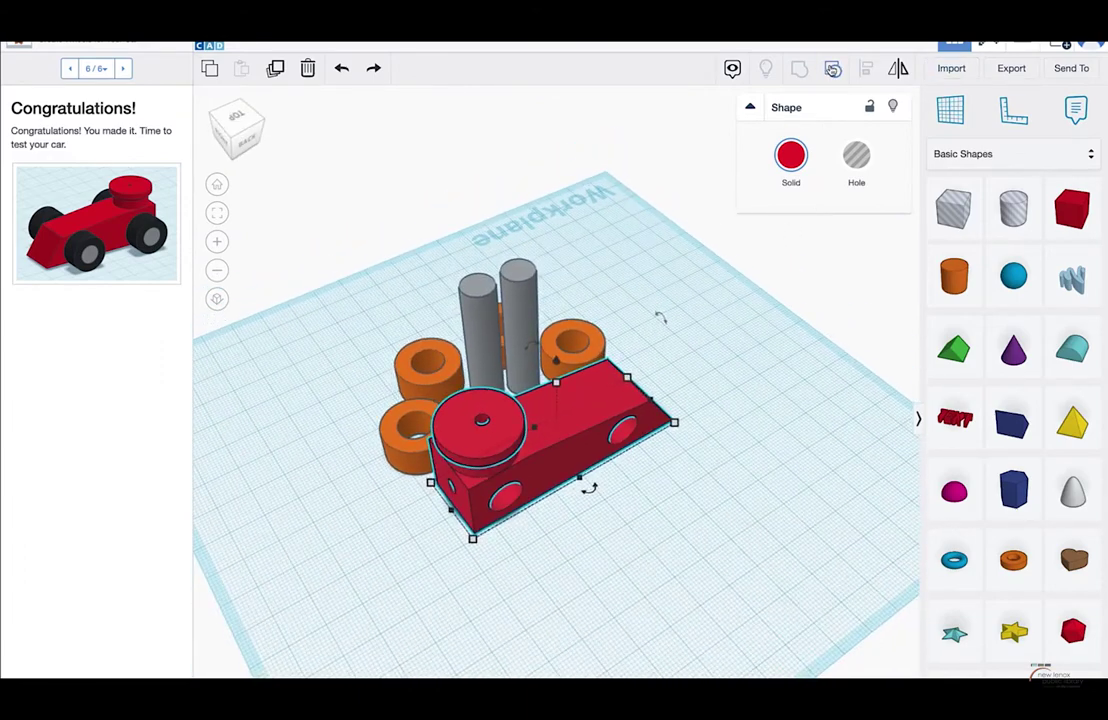
left_click(832, 68)
scroll(722, 427, "up", 2)
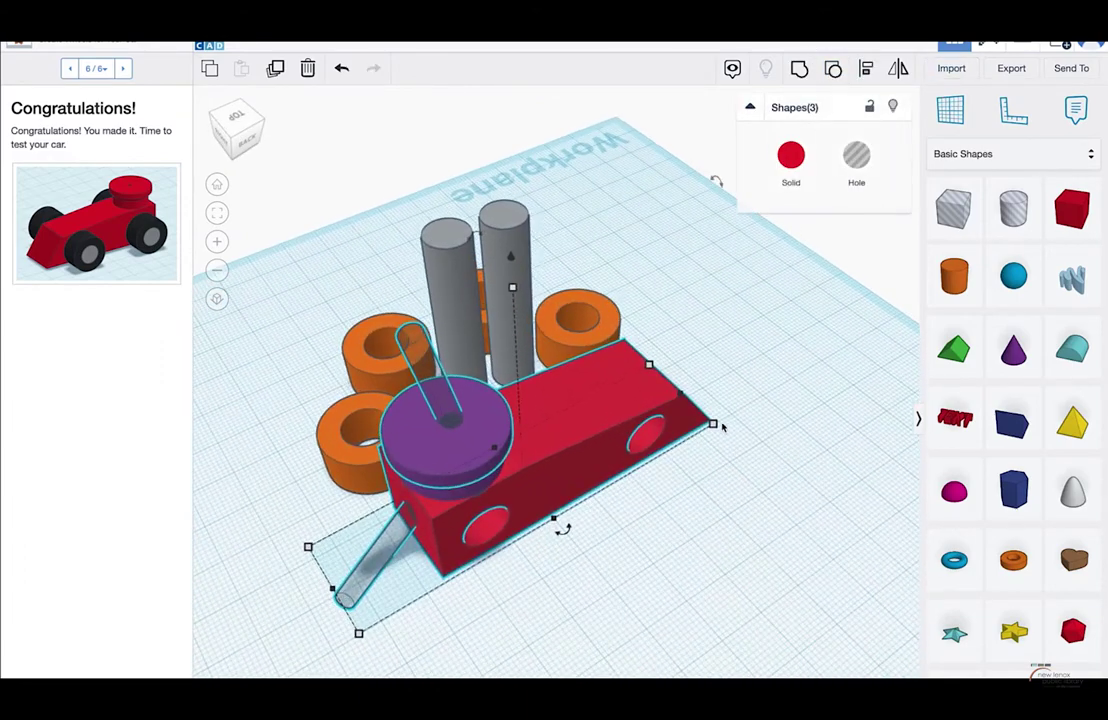
left_click(816, 72)
right_click_drag(749, 440, 716, 362)
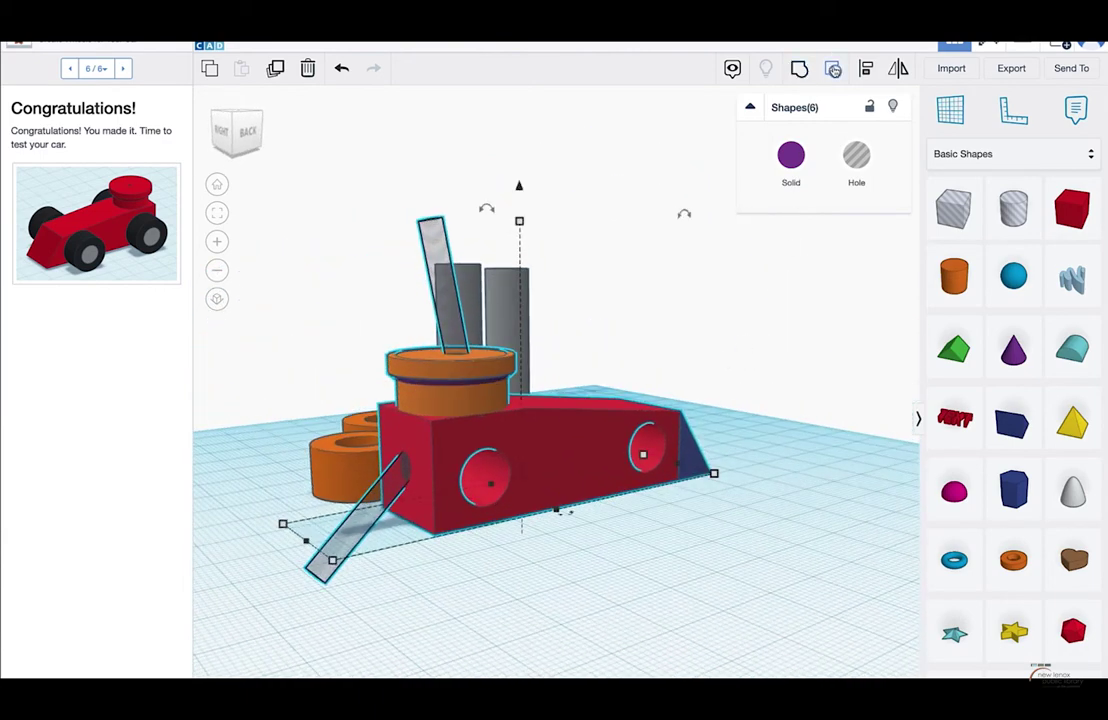
left_click(834, 70)
left_click(834, 70)
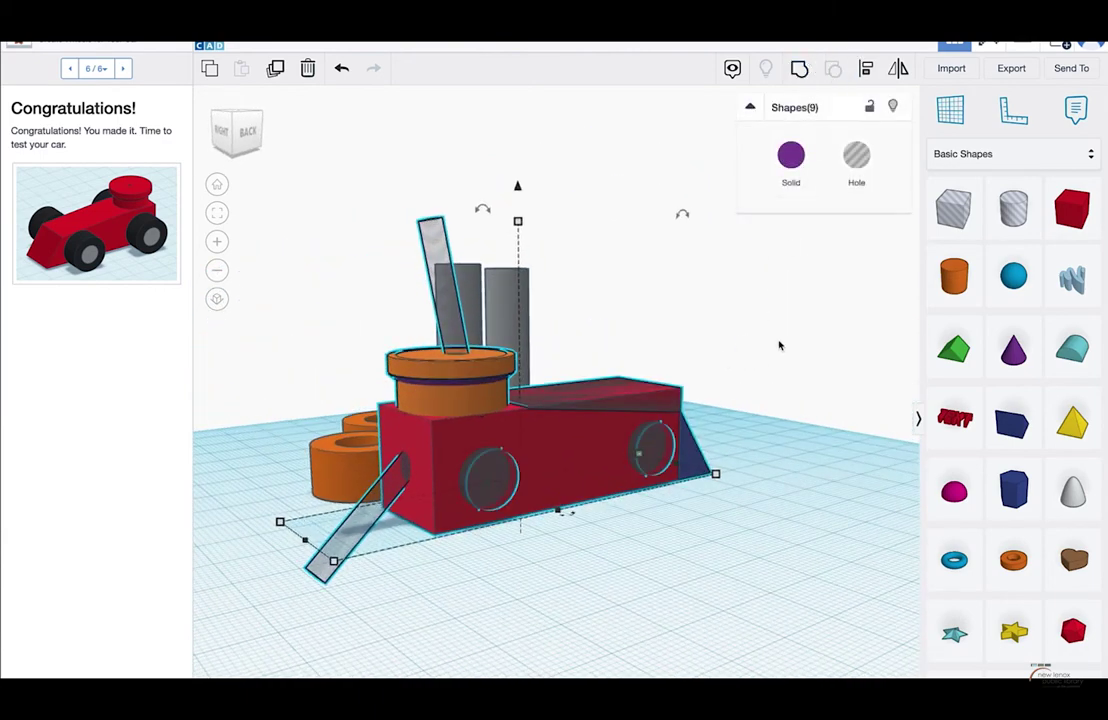
right_click_drag(750, 447, 715, 524)
left_click(715, 524)
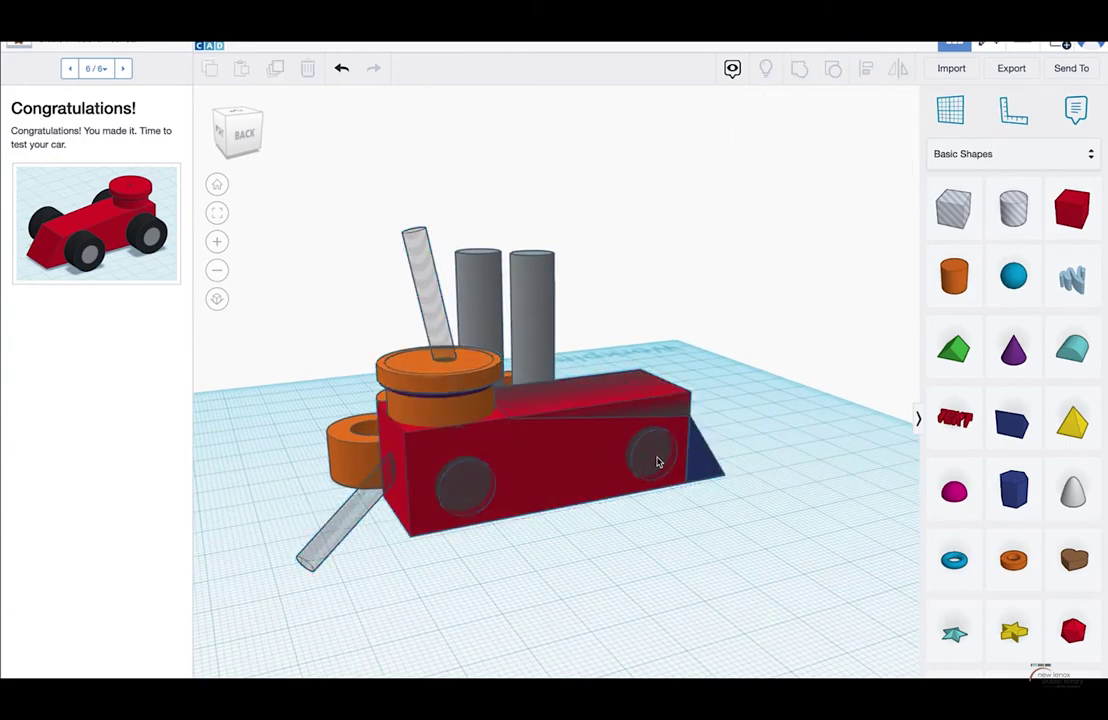
Step: Delete the two cylinder holes for the axles from the side of the car body
left_click(658, 462)
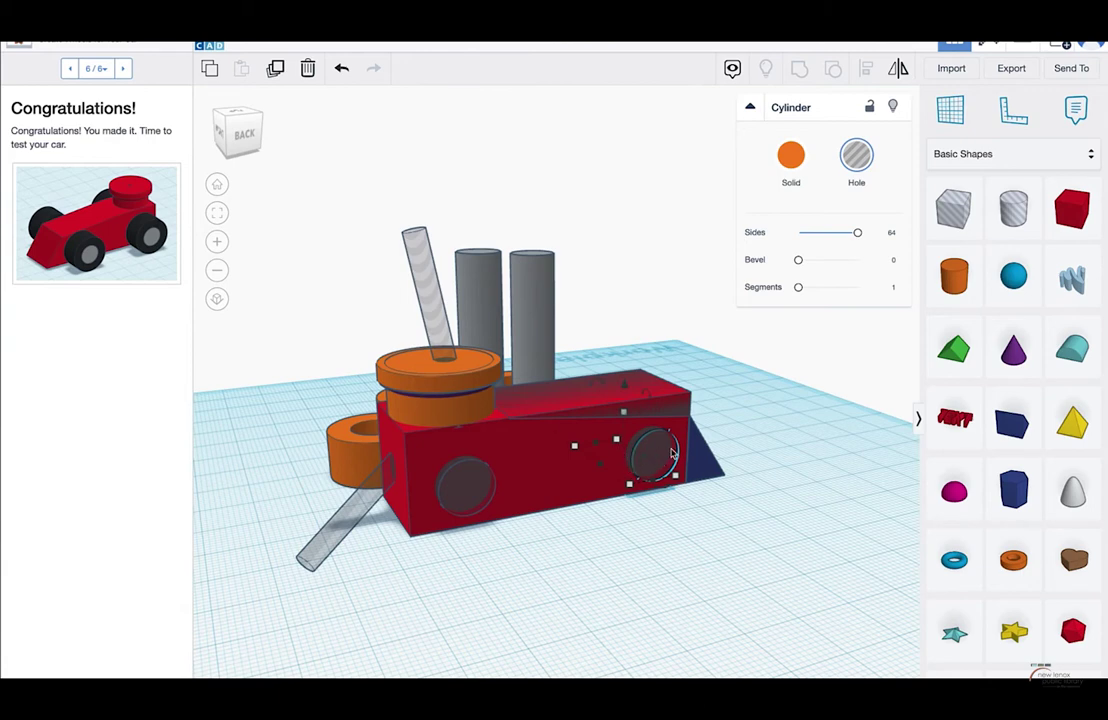
key("Delete")
left_click(463, 482)
key("Delete")
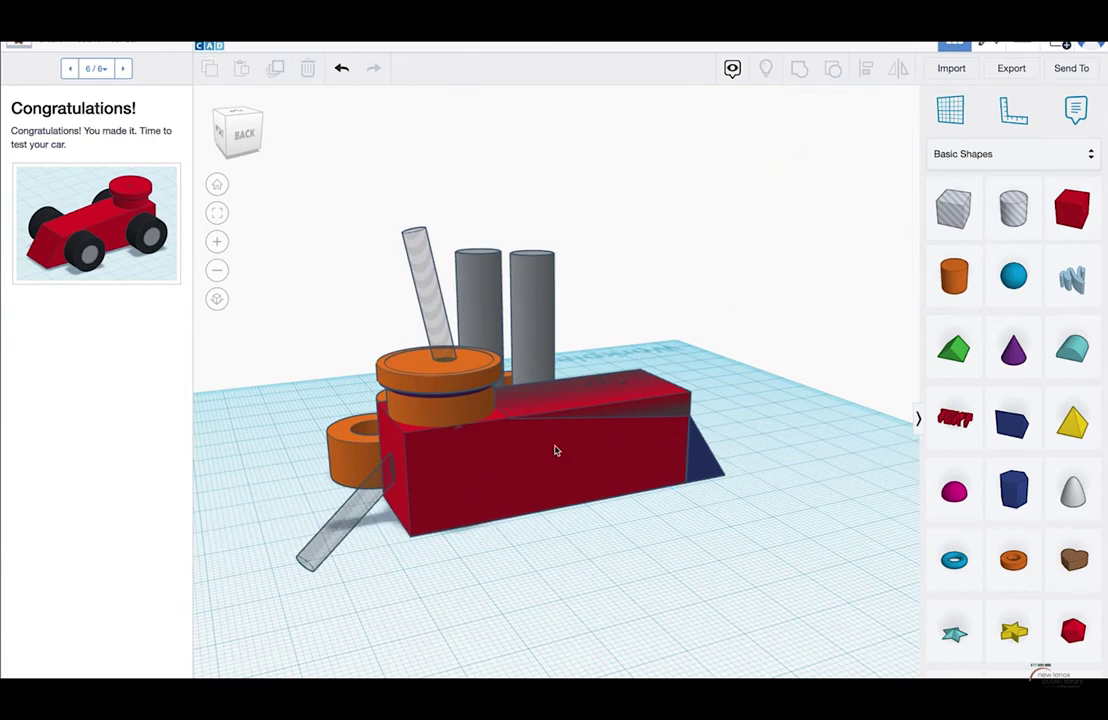
Step: Delete the two upright gray axle cylinders standing beside the wheels
right_click_drag(573, 511, 416, 362)
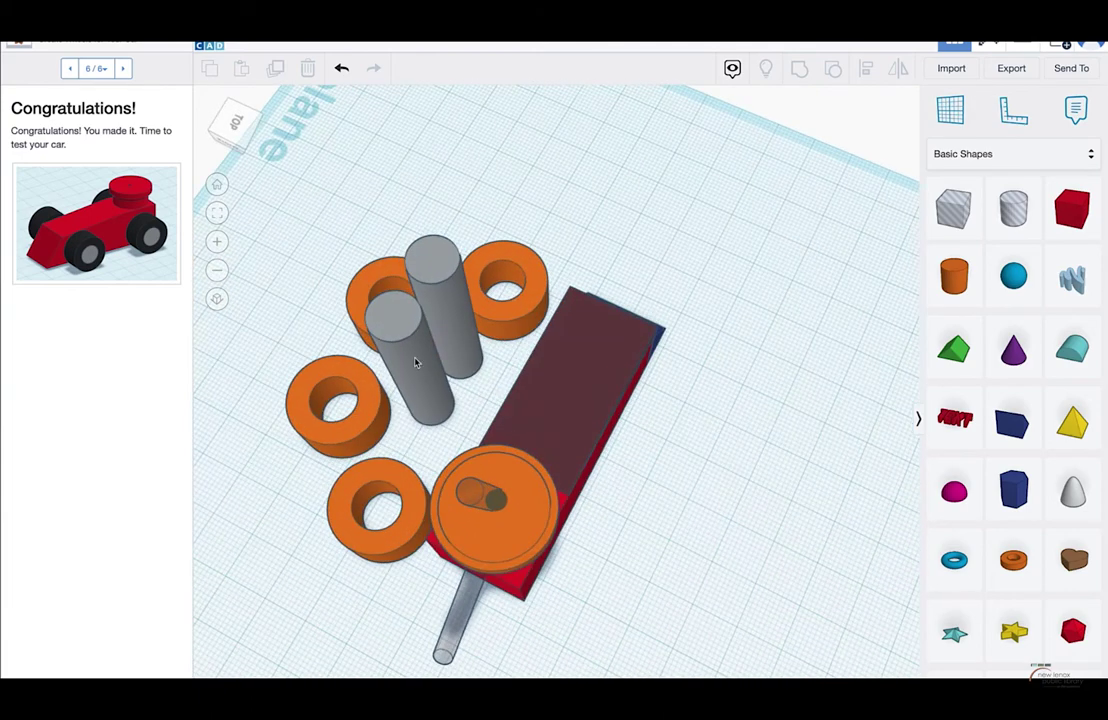
scroll(333, 396, "down", 3)
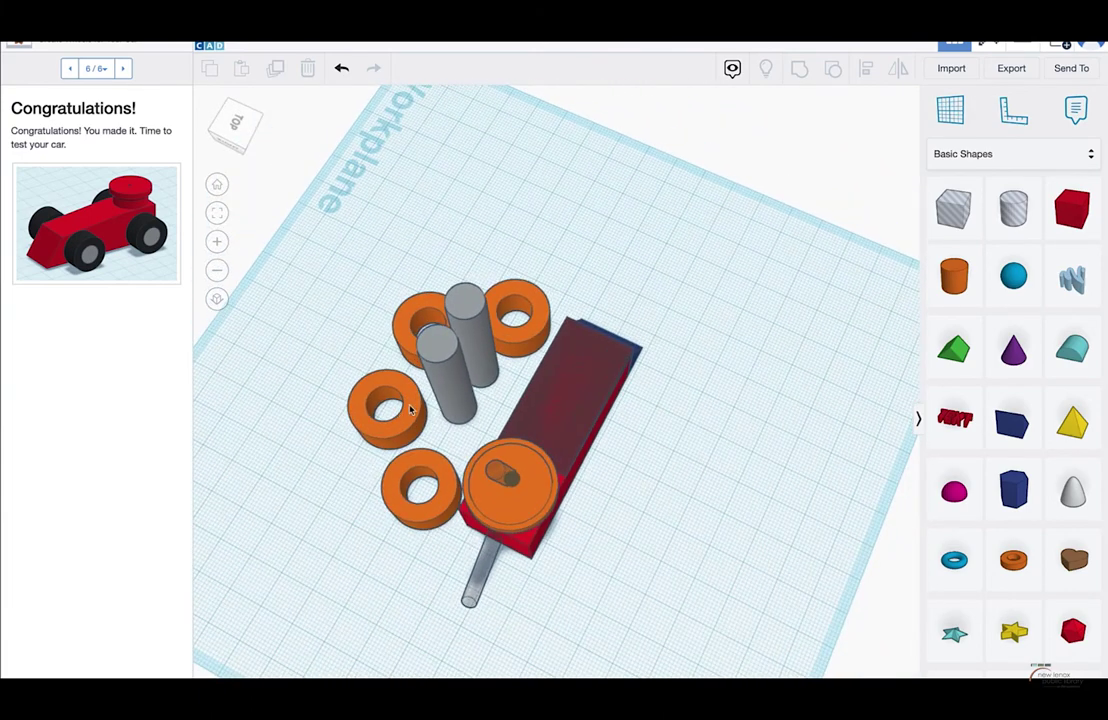
left_click(479, 350)
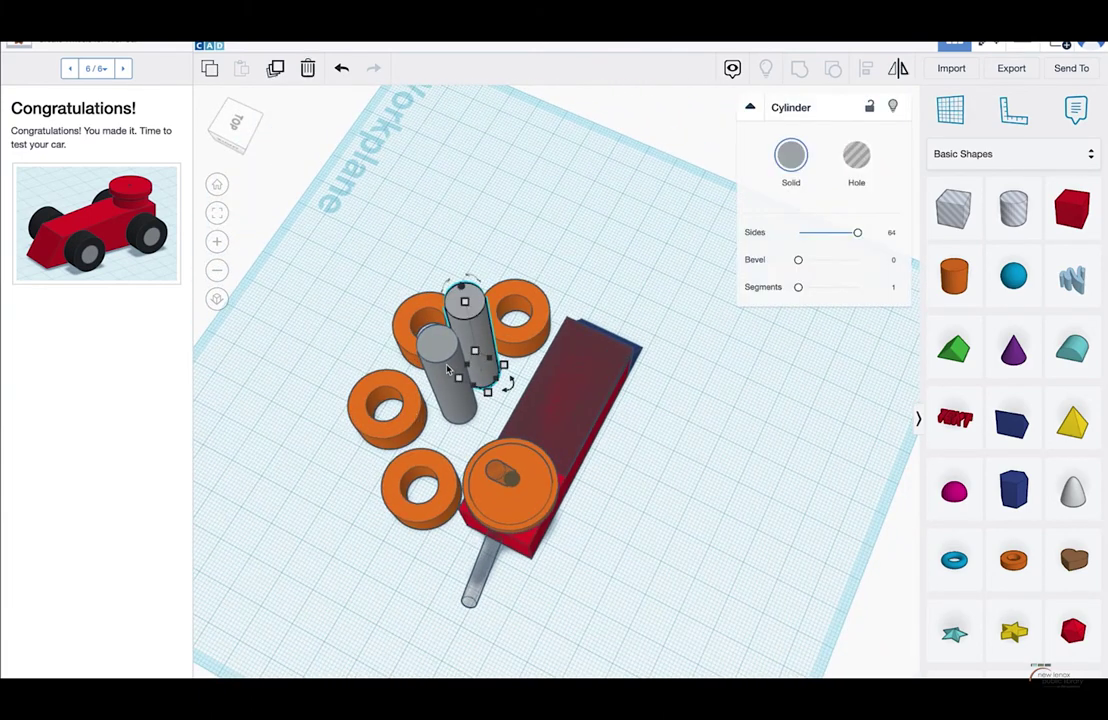
key("Delete")
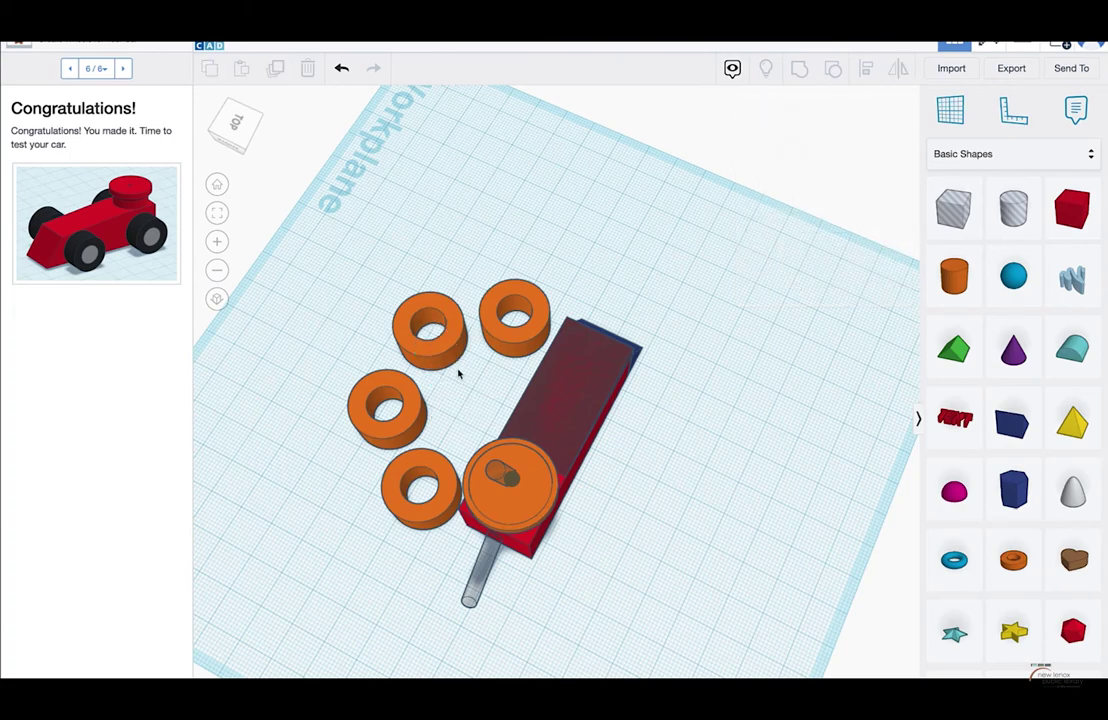
Step: Place the Tire with the yellow rim from the Vehicles & Machines shapes beside the orange wheels
right_click_drag(405, 438, 750, 400)
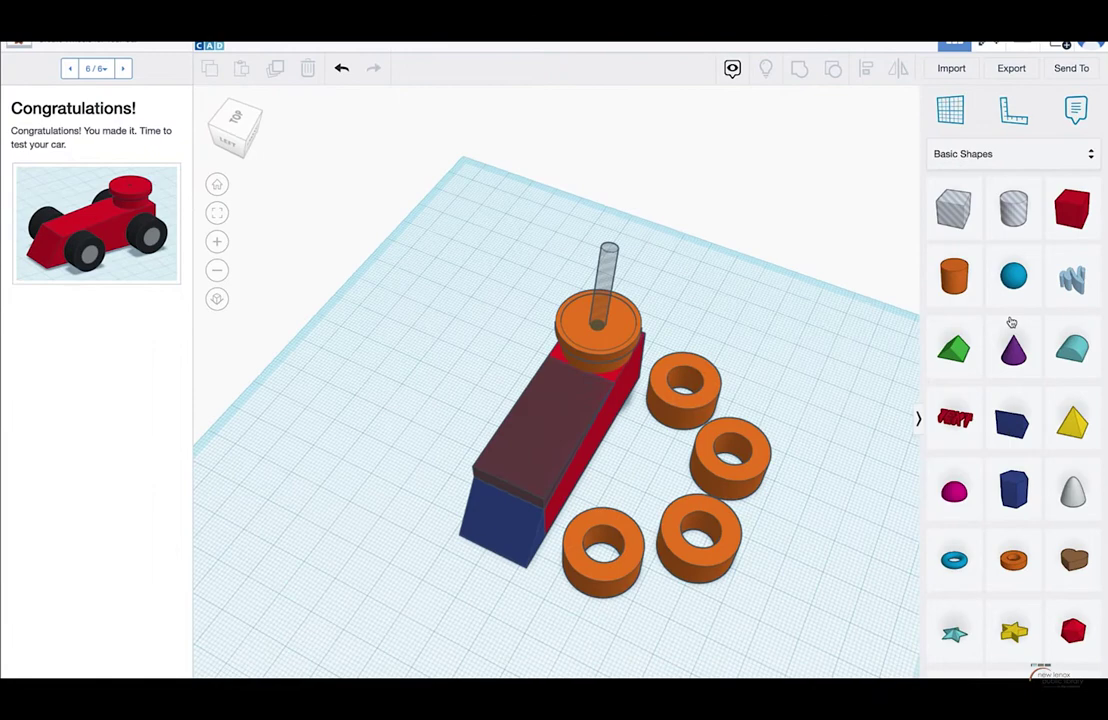
left_click(992, 155)
left_click(996, 320)
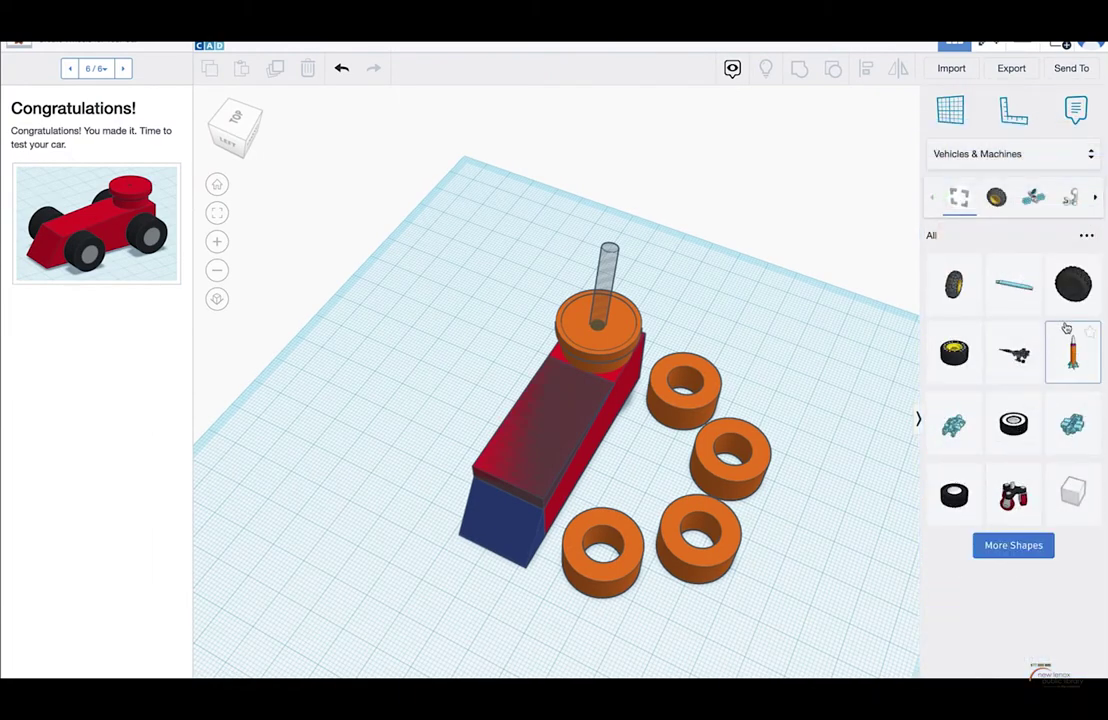
left_click_drag(912, 402, 793, 399)
right_click_drag(812, 397, 740, 408)
left_click(686, 445)
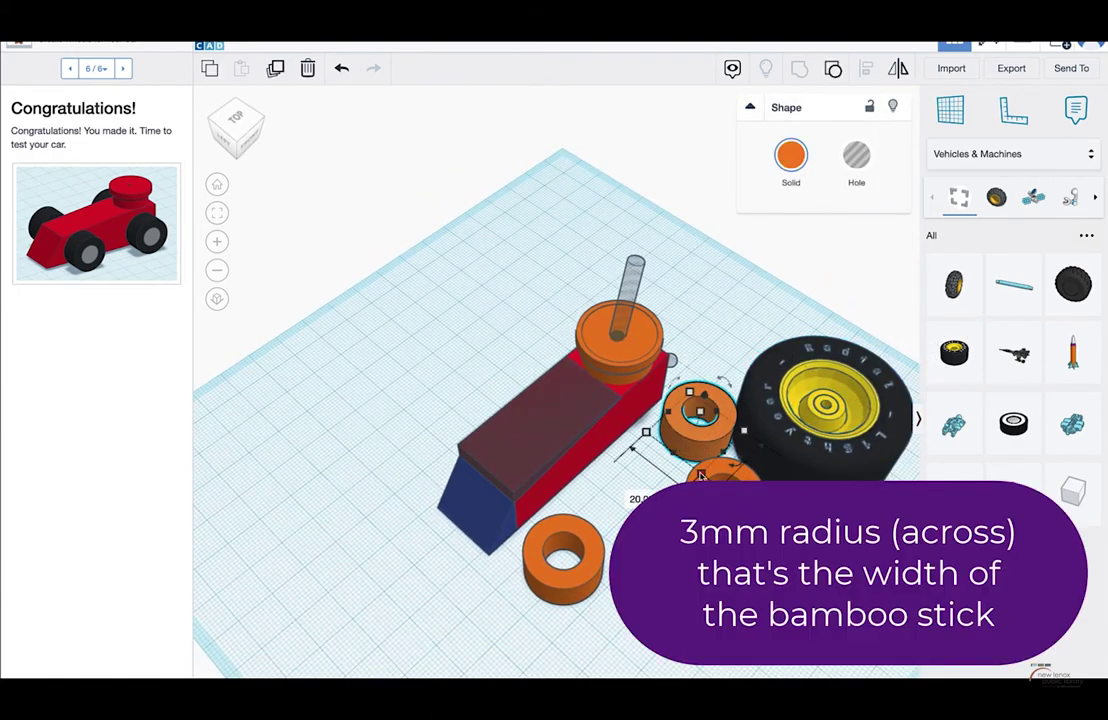
left_click(840, 428)
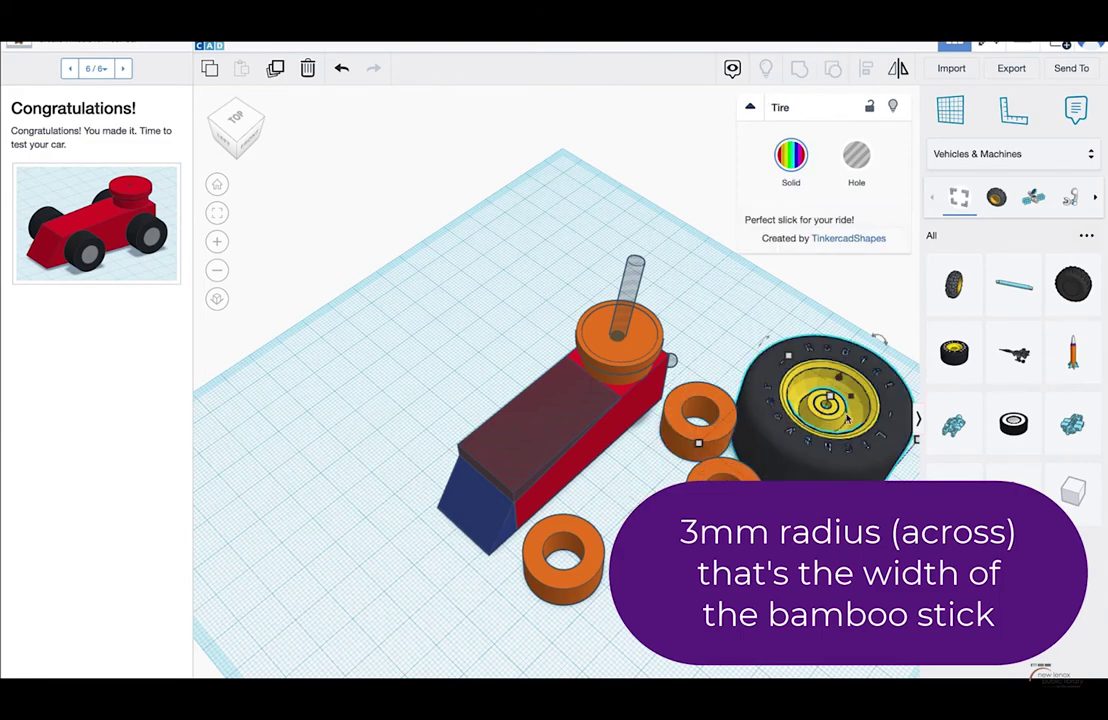
Step: Shrink the tire to roughly the diameter of the orange wheels and compare it with them from the side and above
right_click_drag(560, 540, 410, 400)
scroll(433, 391, "down", 3)
left_click(320, 480)
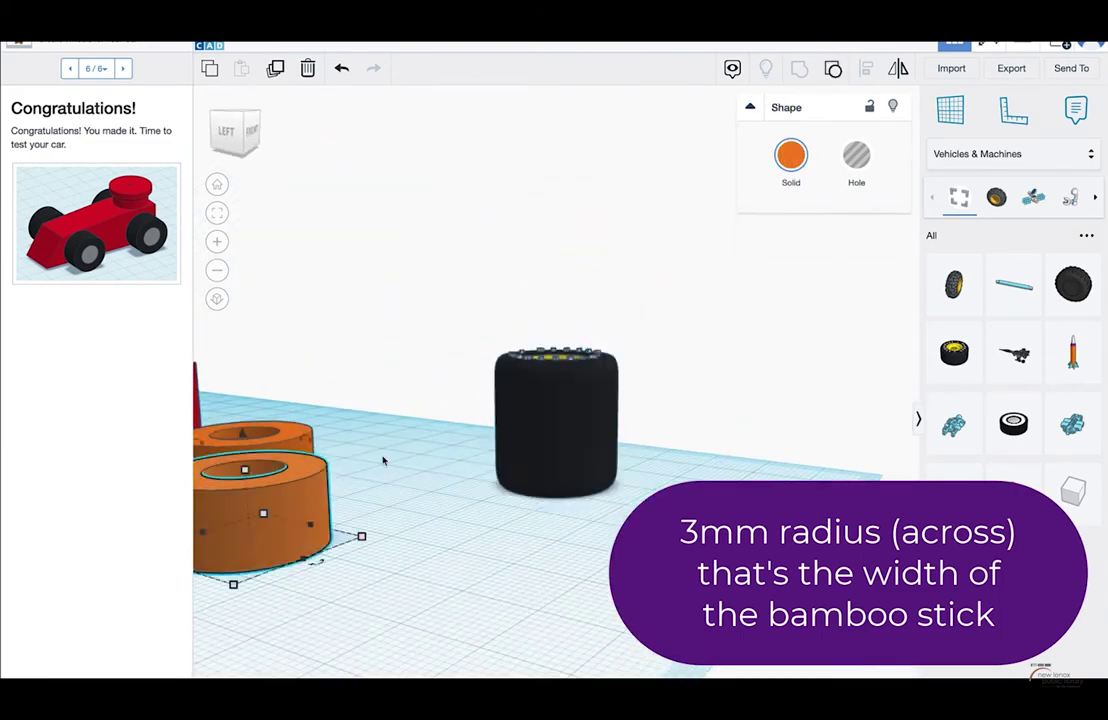
left_click(589, 419)
right_click_drag(633, 418, 502, 420)
left_click(372, 398)
scroll(398, 410, "down", 2)
left_click(398, 480)
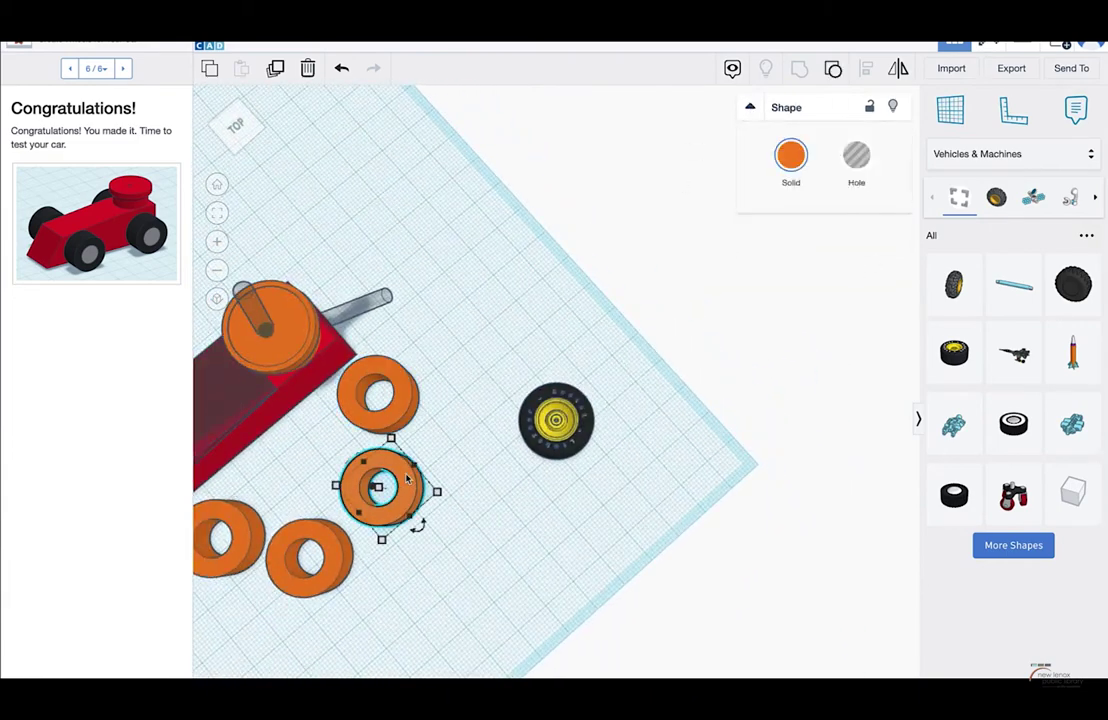
right_click_drag(405, 478, 383, 472)
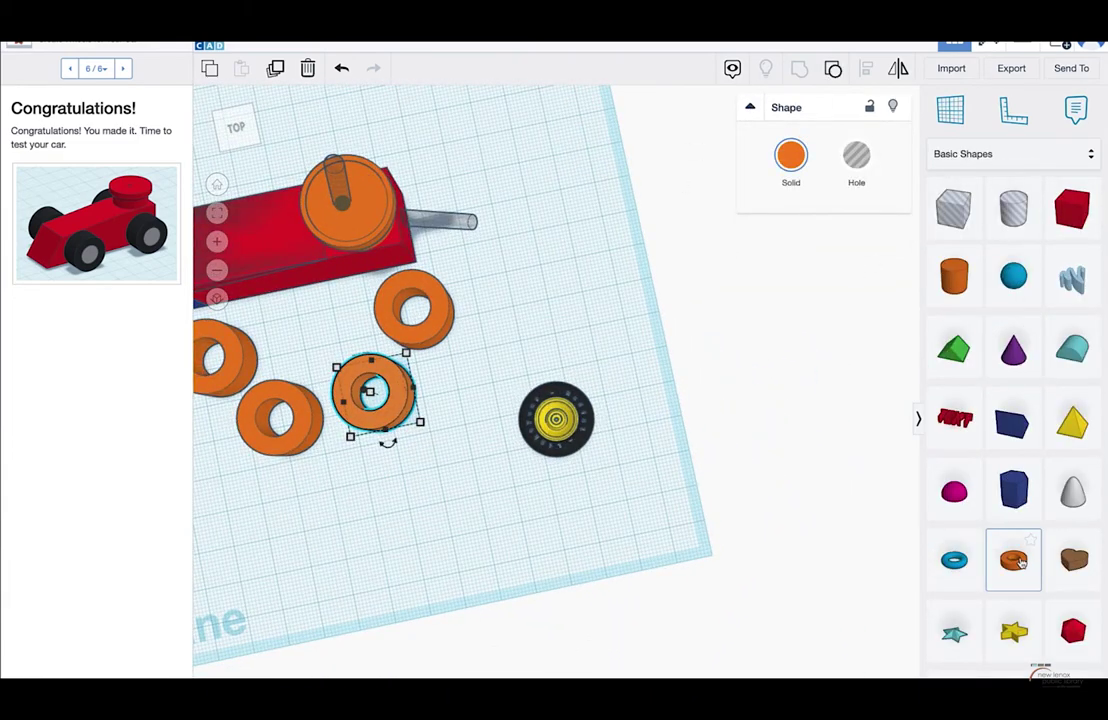
Step: Add a Tube from Basic Shapes near the tire, with 64 sides and a wall thickness of 8
left_click_drag(1020, 563, 484, 487)
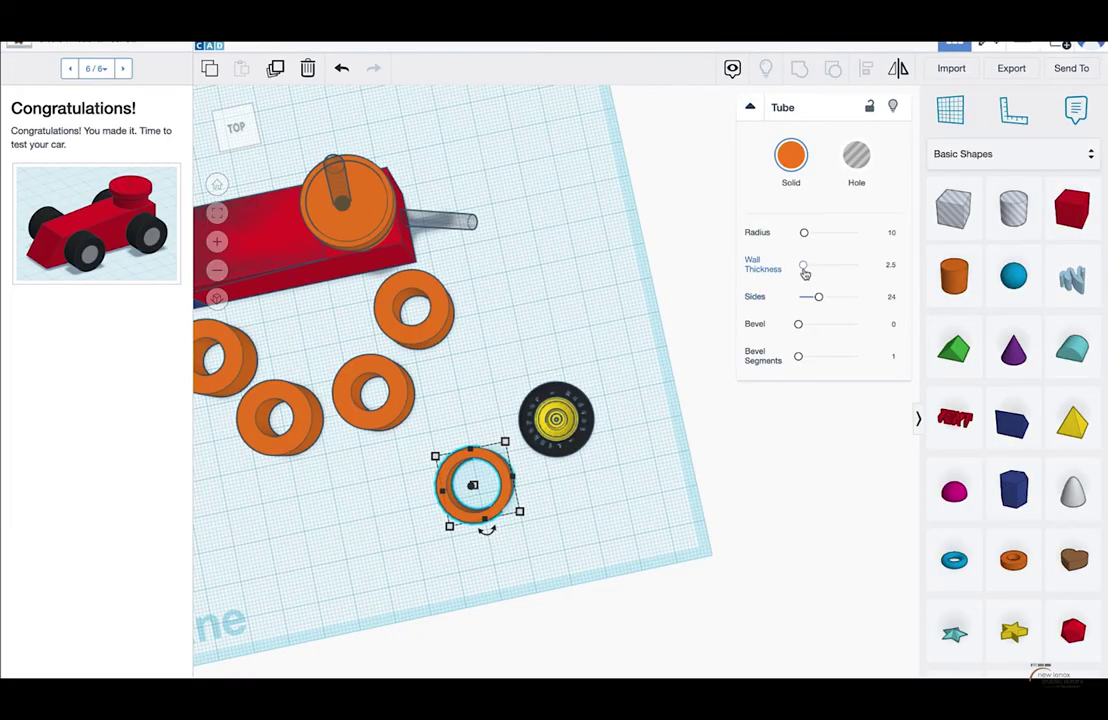
left_click_drag(804, 266, 808, 264)
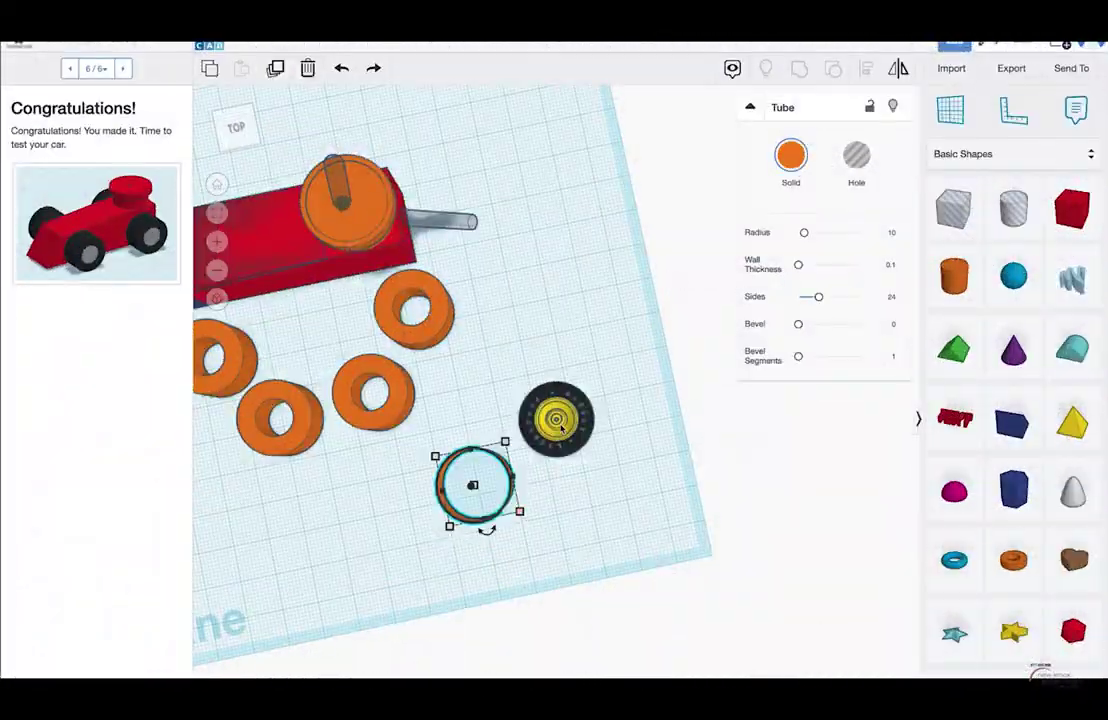
mouse_move(519, 511)
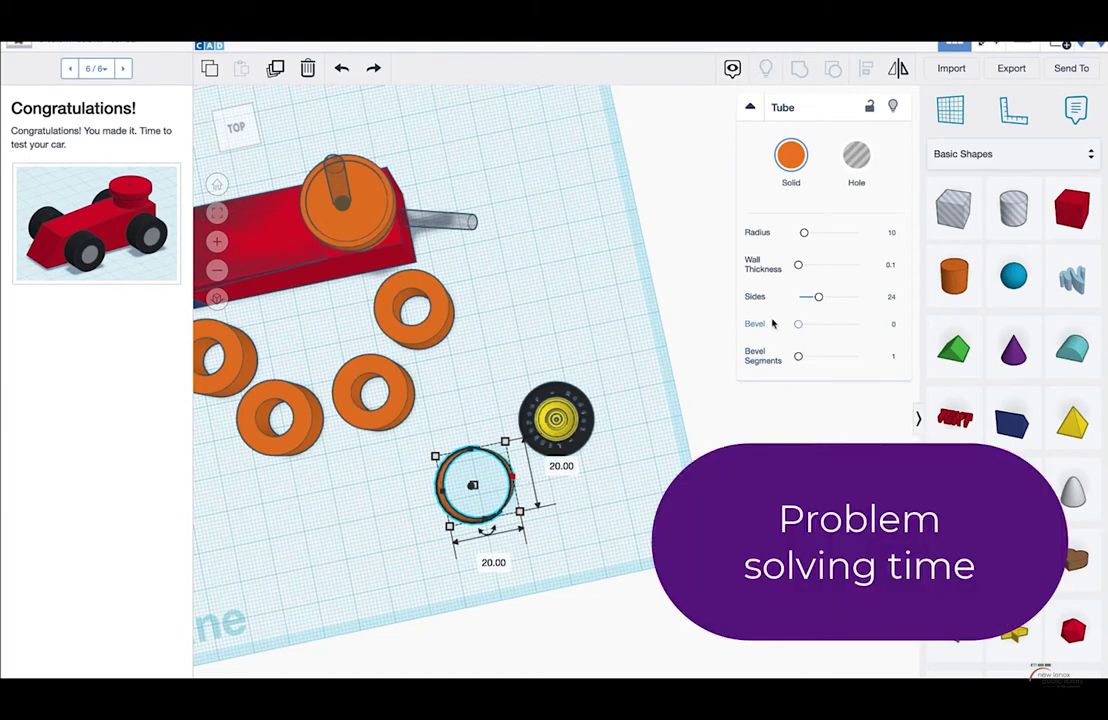
left_click_drag(799, 266, 808, 268)
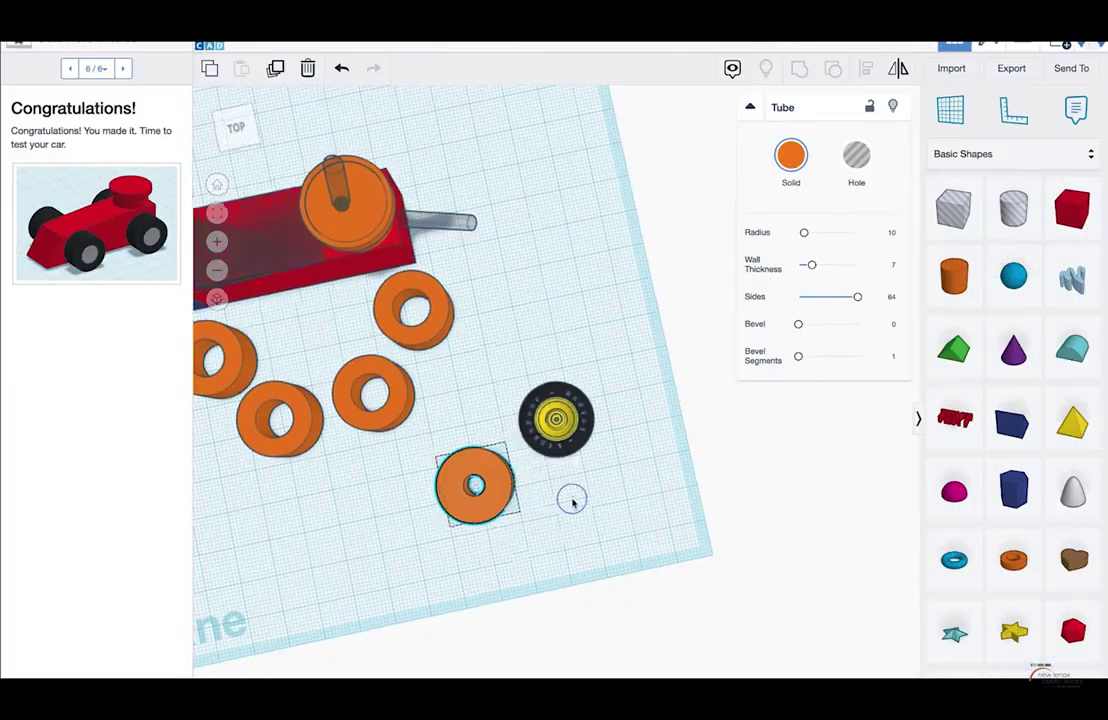
right_click_drag(571, 497, 586, 525)
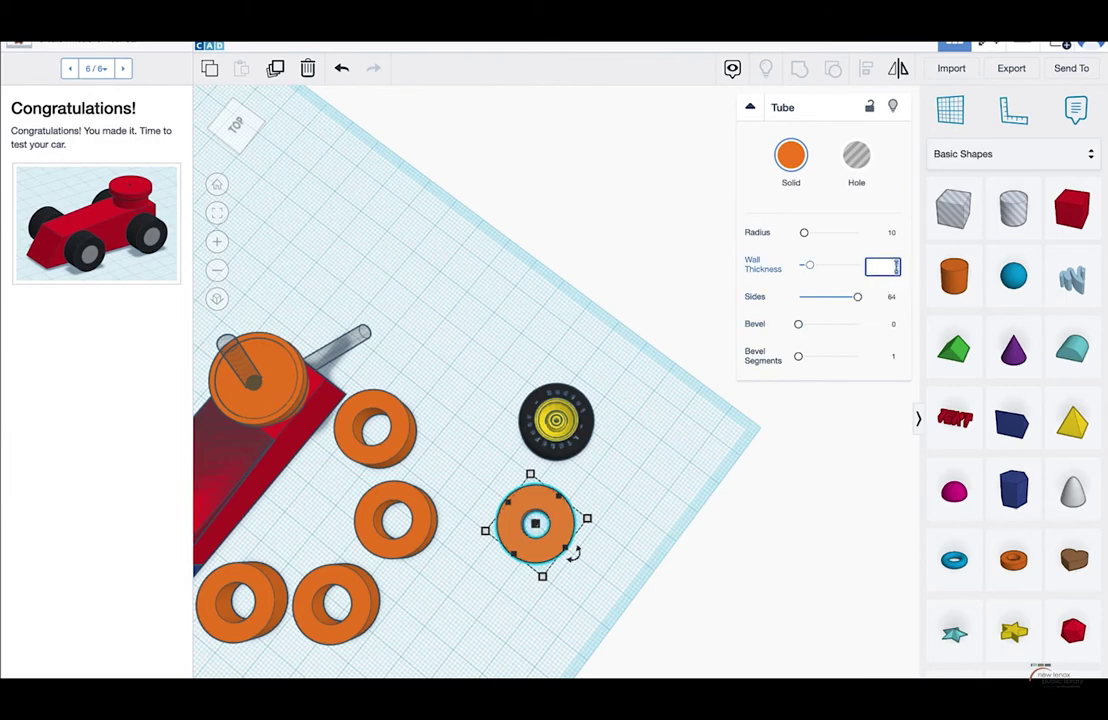
scroll(556, 420, "up", 4)
Step: Compare the new tube with the tire and an old orange wheel, checking the size and height of each
left_click(575, 430)
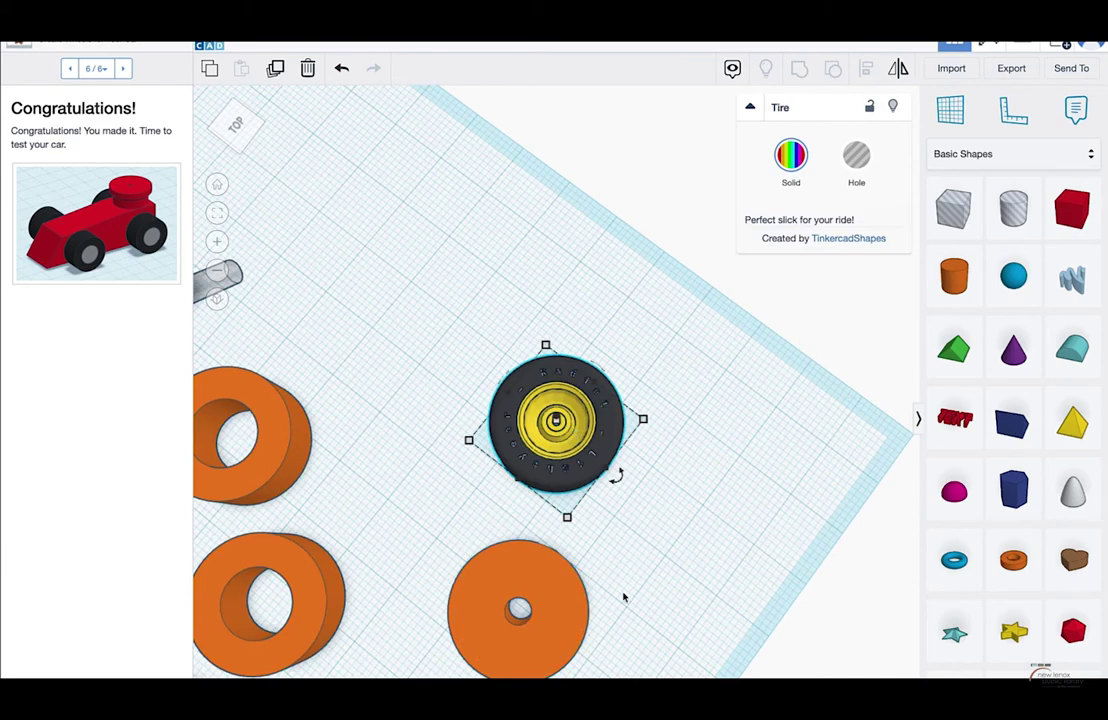
left_click(572, 604)
right_click_drag(623, 606, 430, 586)
scroll(430, 586, "down", 3)
left_click(378, 560)
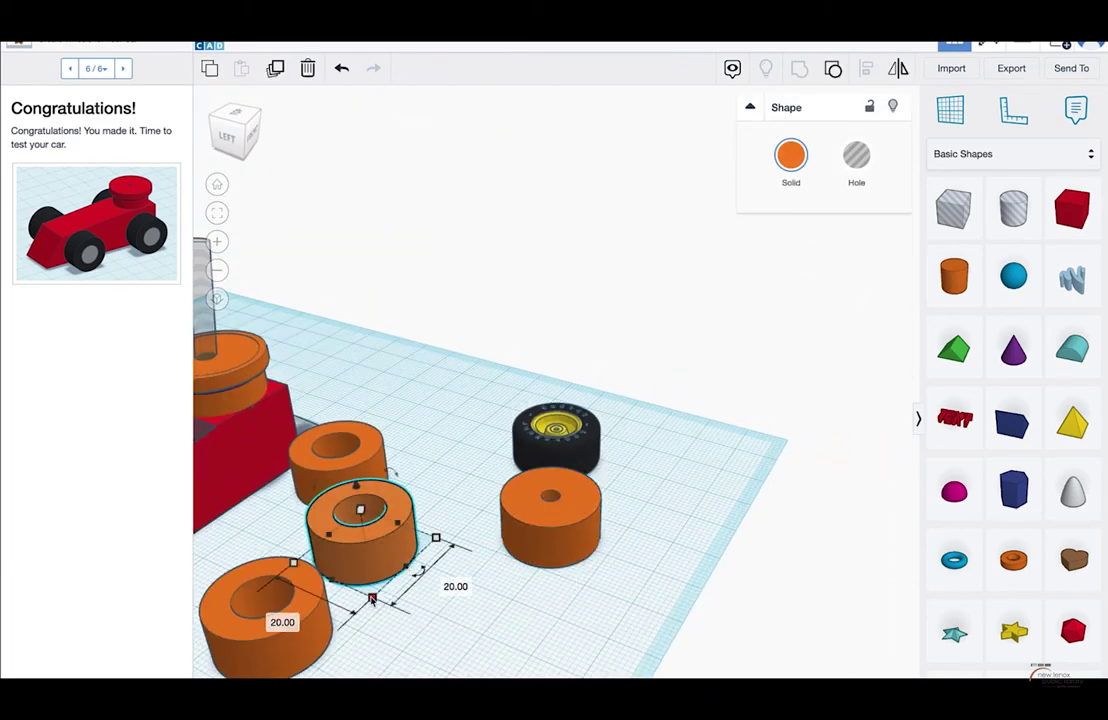
left_click(551, 520)
right_click_drag(608, 554, 543, 418)
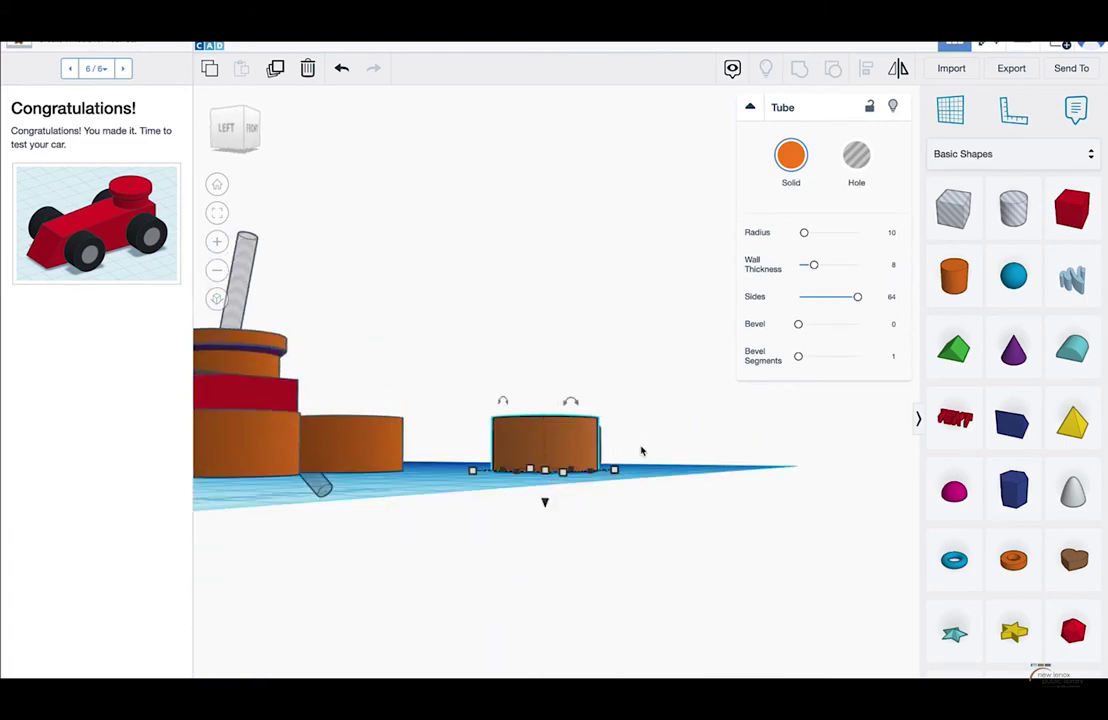
Step: Delete the tire and three of the old orange wheels, keeping one old wheel and the new tube
right_click_drag(642, 451, 475, 509)
scroll(560, 425, "down", 3)
left_click(578, 446)
left_click(431, 449)
left_click(437, 497, "shift")
key("Delete")
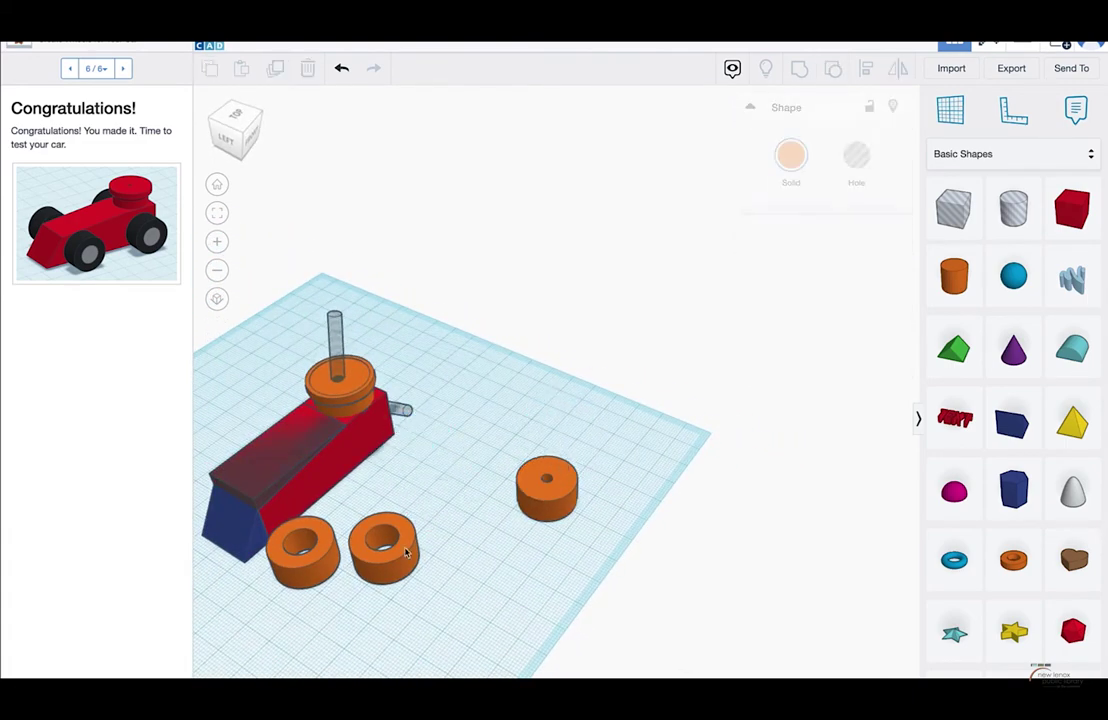
left_click(403, 549)
key("Delete")
Step: Bring the remaining old wheel over to the new tube and set the two side by side for comparison
left_click_drag(318, 555, 564, 496)
scroll(560, 490, "up", 4)
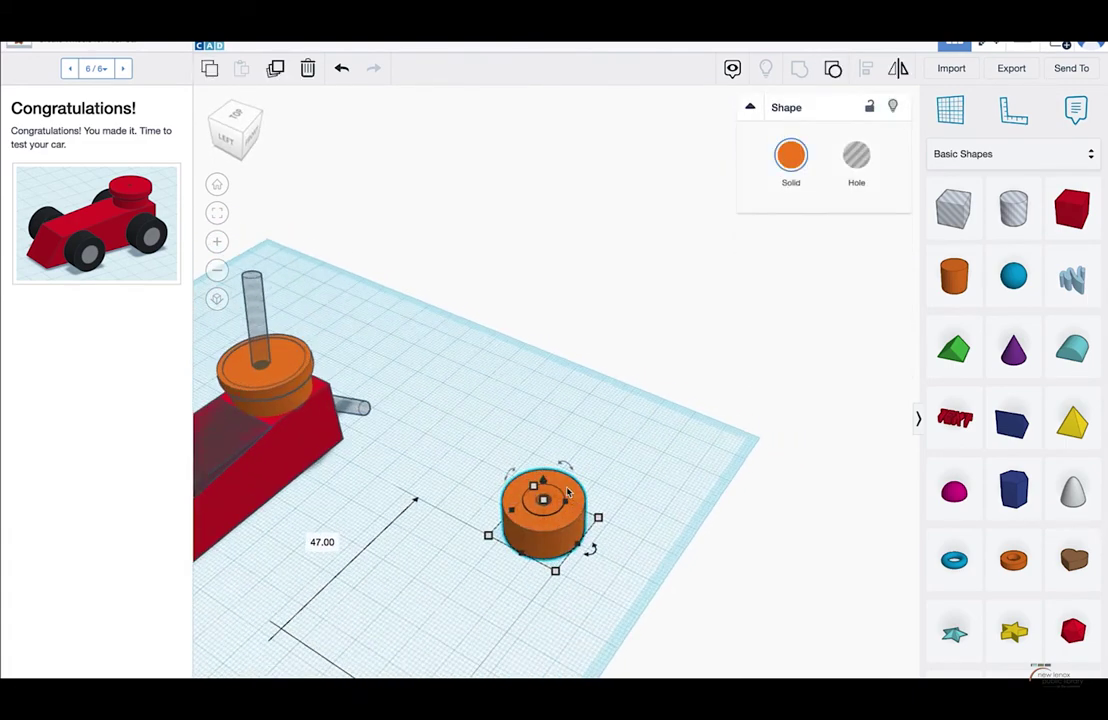
left_click_drag(570, 557, 422, 481)
left_click(554, 449)
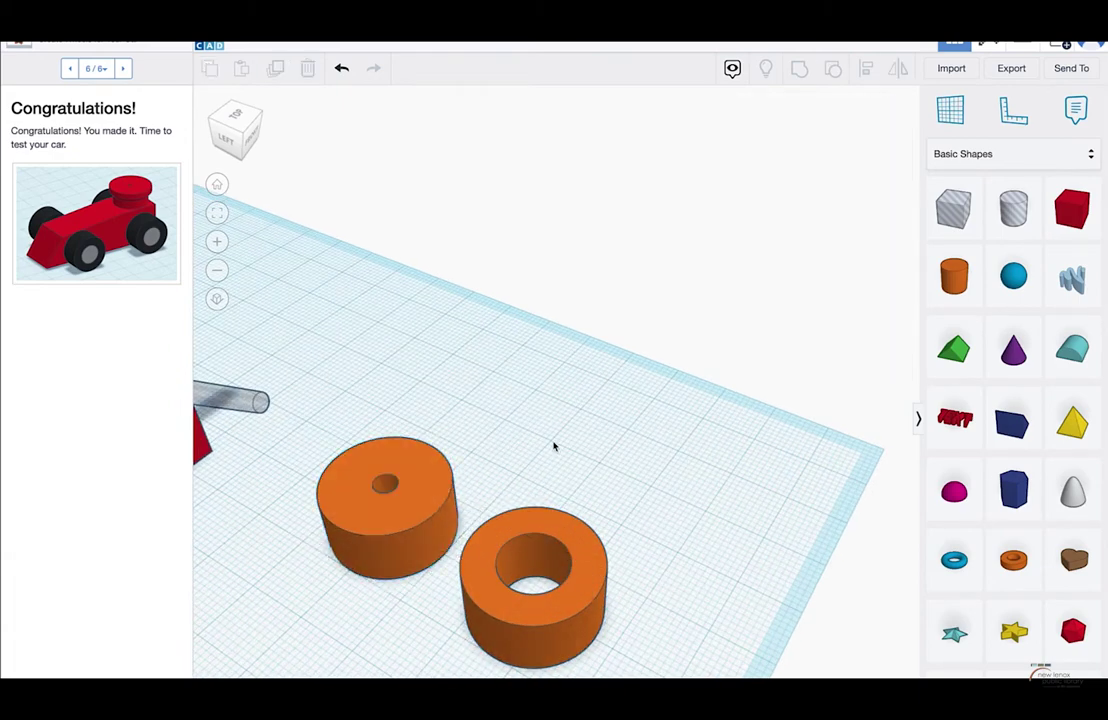
left_click(440, 514)
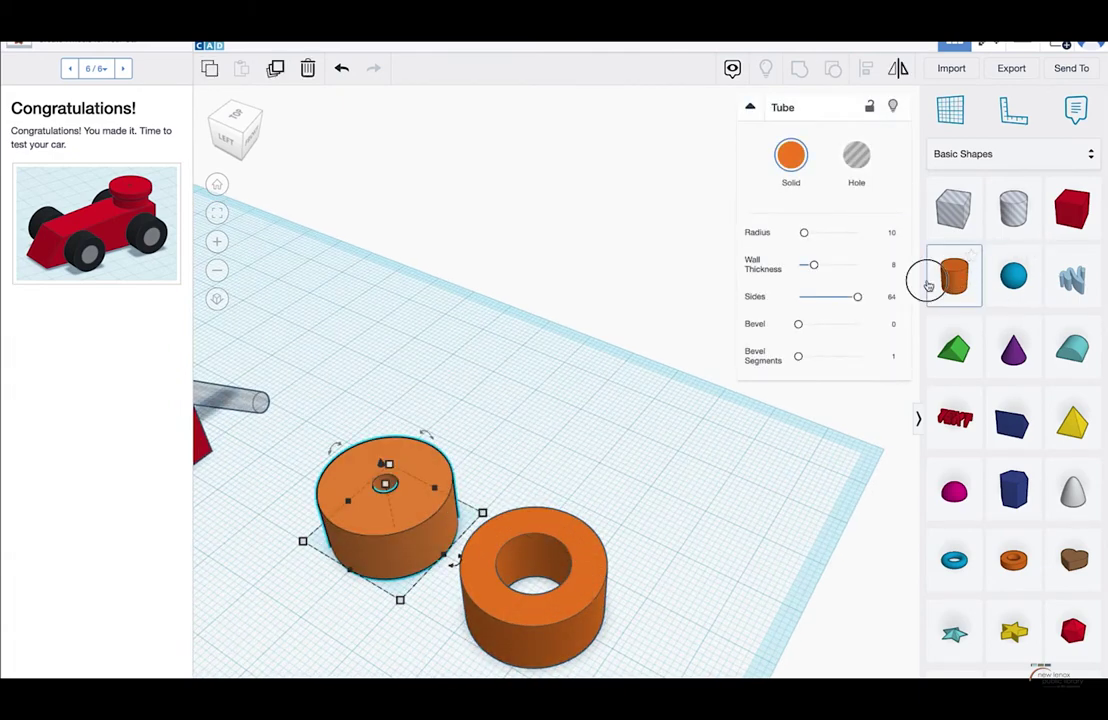
Step: Add a cylinder 3 mm wide and 3 mm deep and stand it in the new tube's center hole
left_click_drag(953, 277, 573, 413)
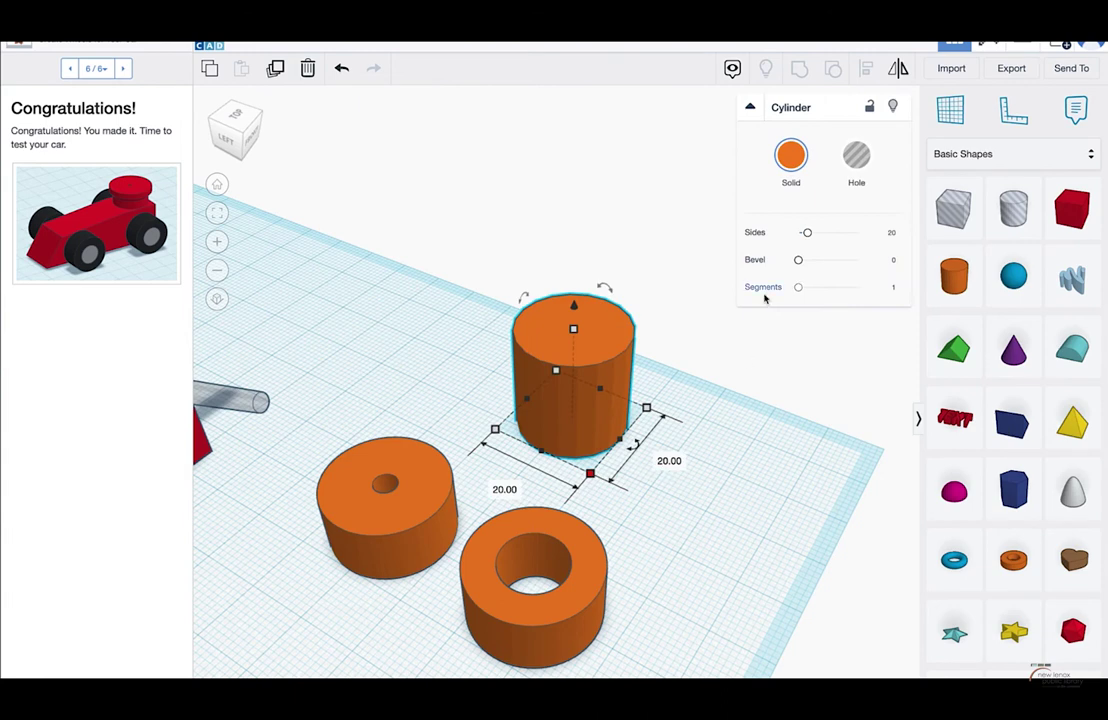
left_click(505, 489)
type("3")
key("Return")
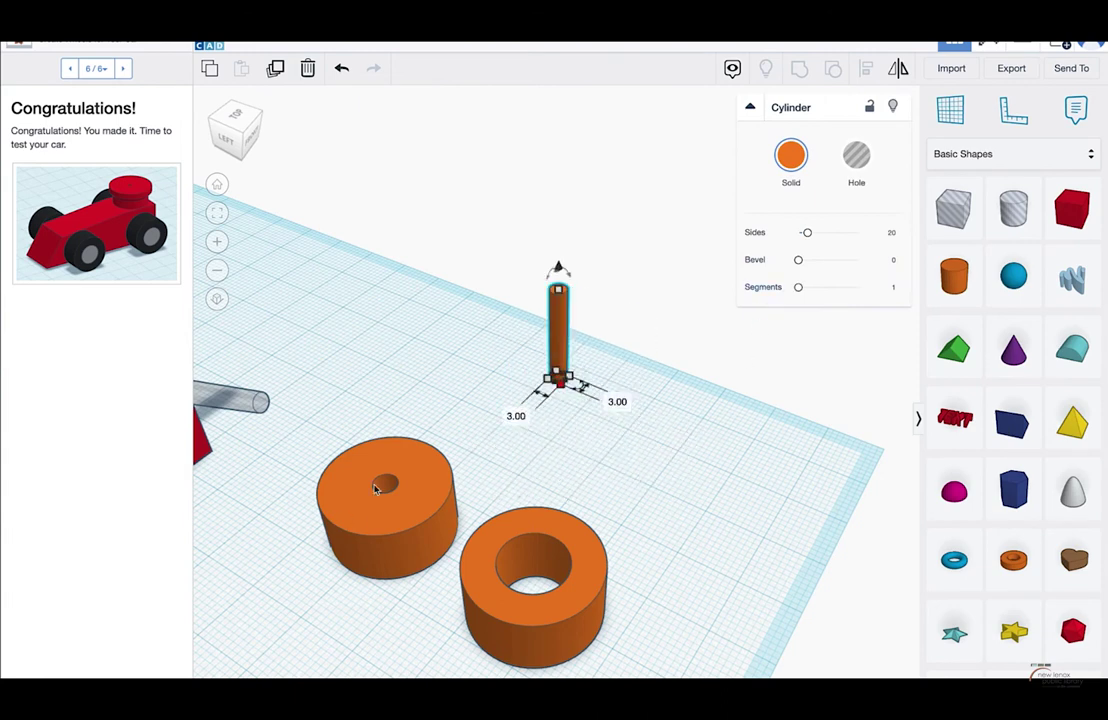
left_click_drag(563, 349, 388, 506)
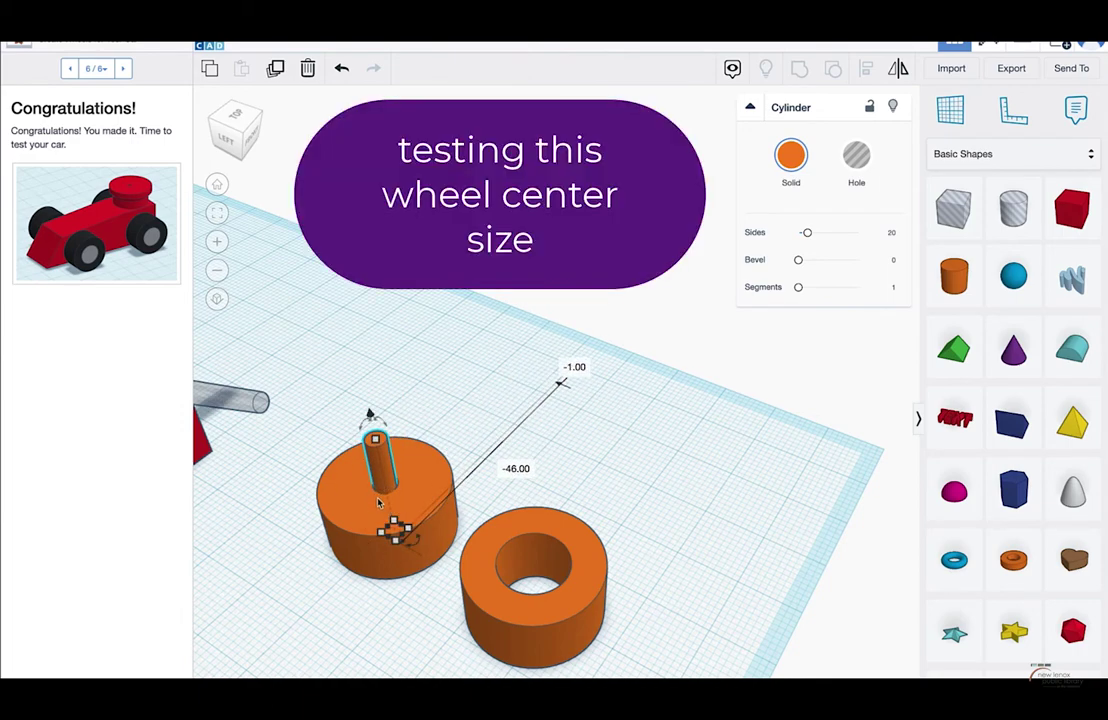
Step: Turn the 3 mm cylinder into a hole and center it inside the tube's middle opening
scroll(377, 504, "up", 8)
right_click_drag(404, 476, 411, 635)
scroll(470, 541, "down", 1)
scroll(495, 485, "down", 3)
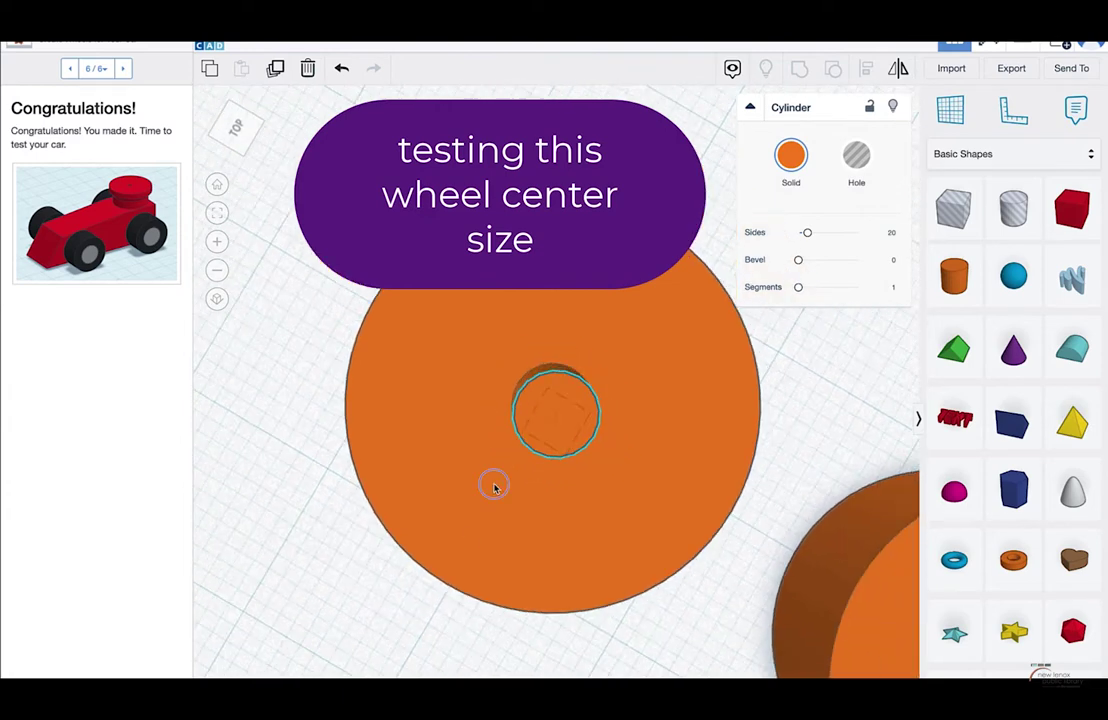
left_click(856, 156)
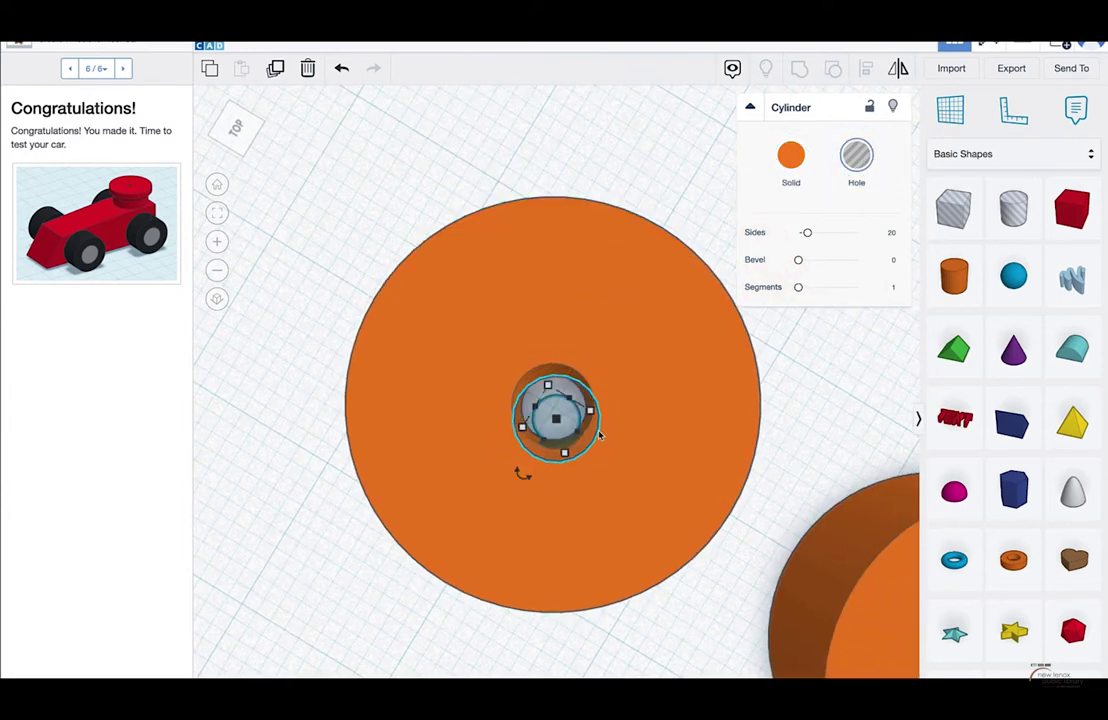
key("Up")
key("Up")
key("Down")
key("Left")
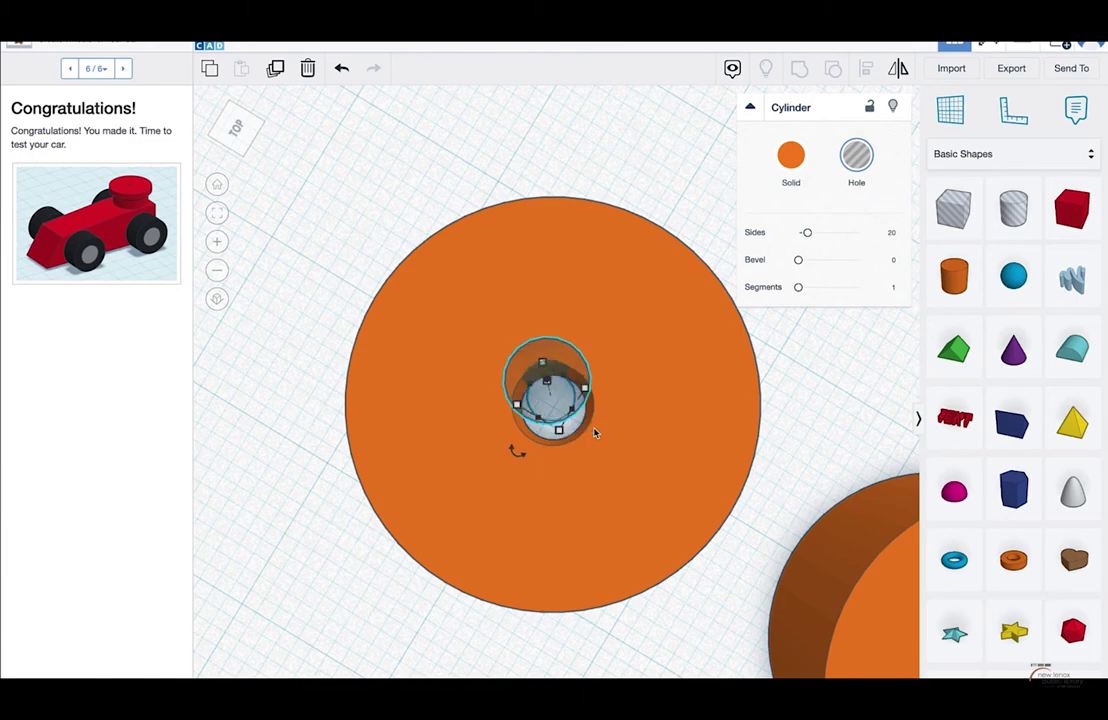
key("Down")
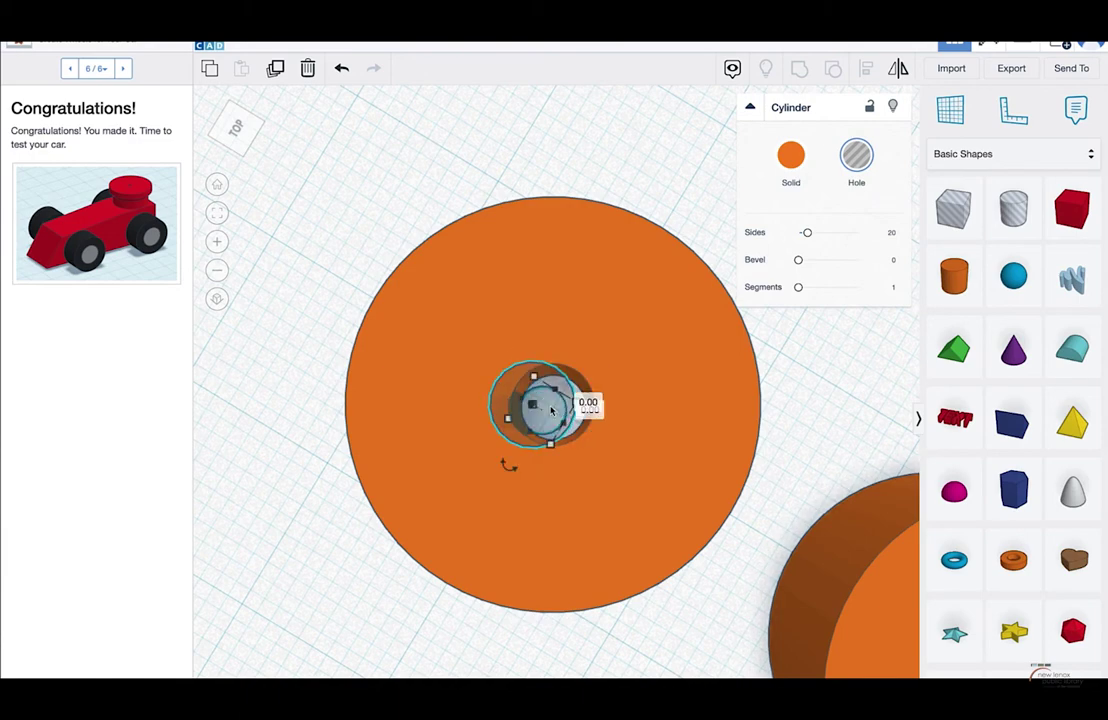
left_click(612, 420)
scroll(612, 420, "down", 5)
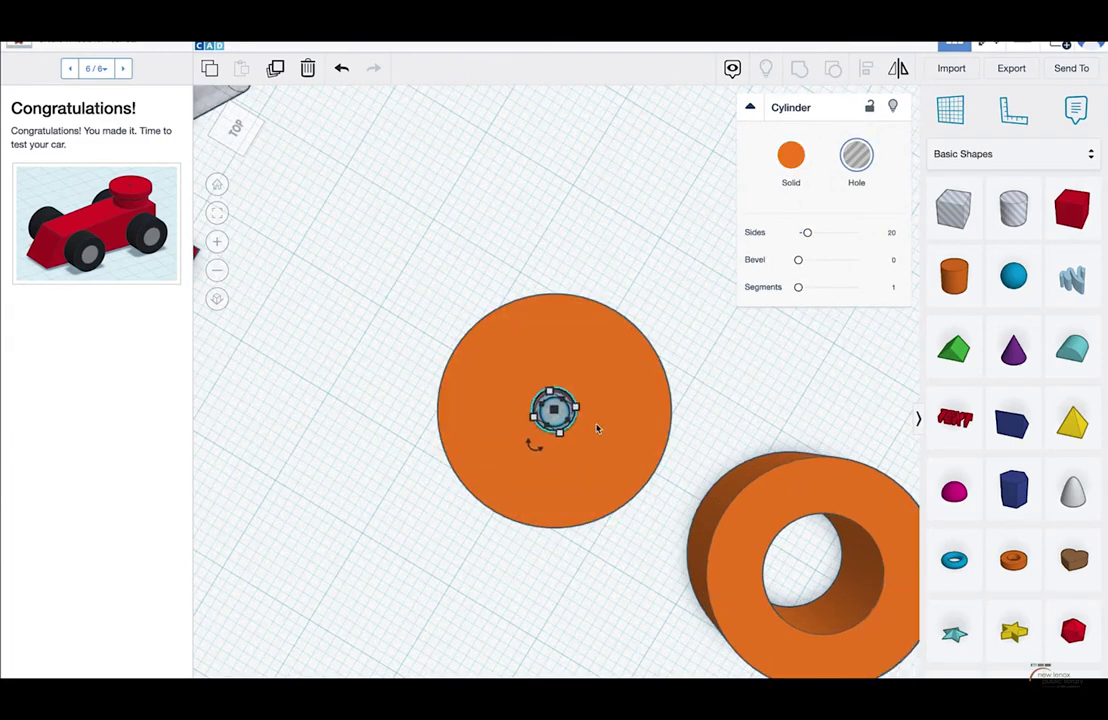
Step: Open the orange tube's wall thickness value for editing
right_click_drag(596, 425, 580, 440)
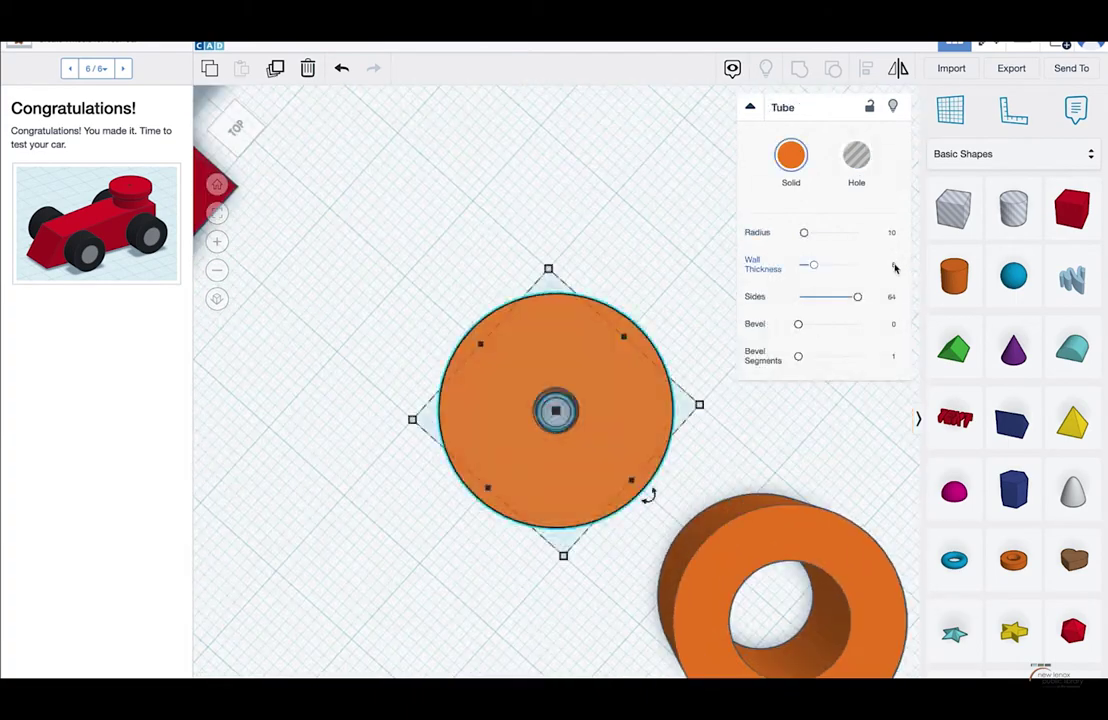
left_click(885, 265)
right_click_drag(885, 265, 700, 329)
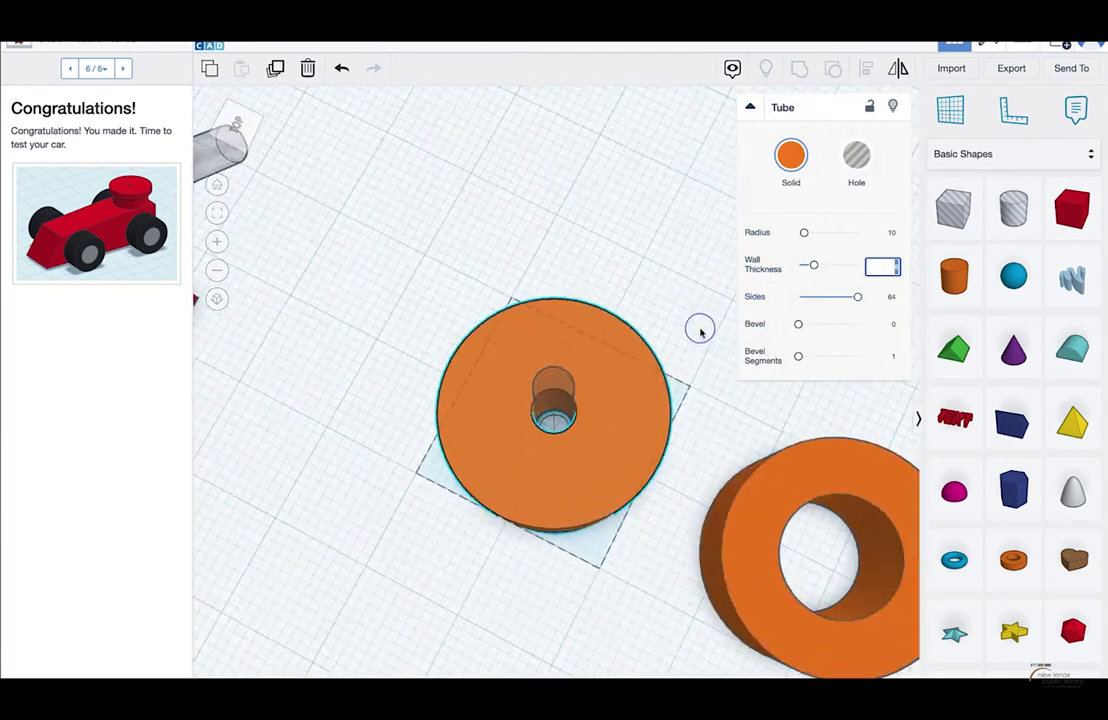
scroll(701, 335, "down", 3)
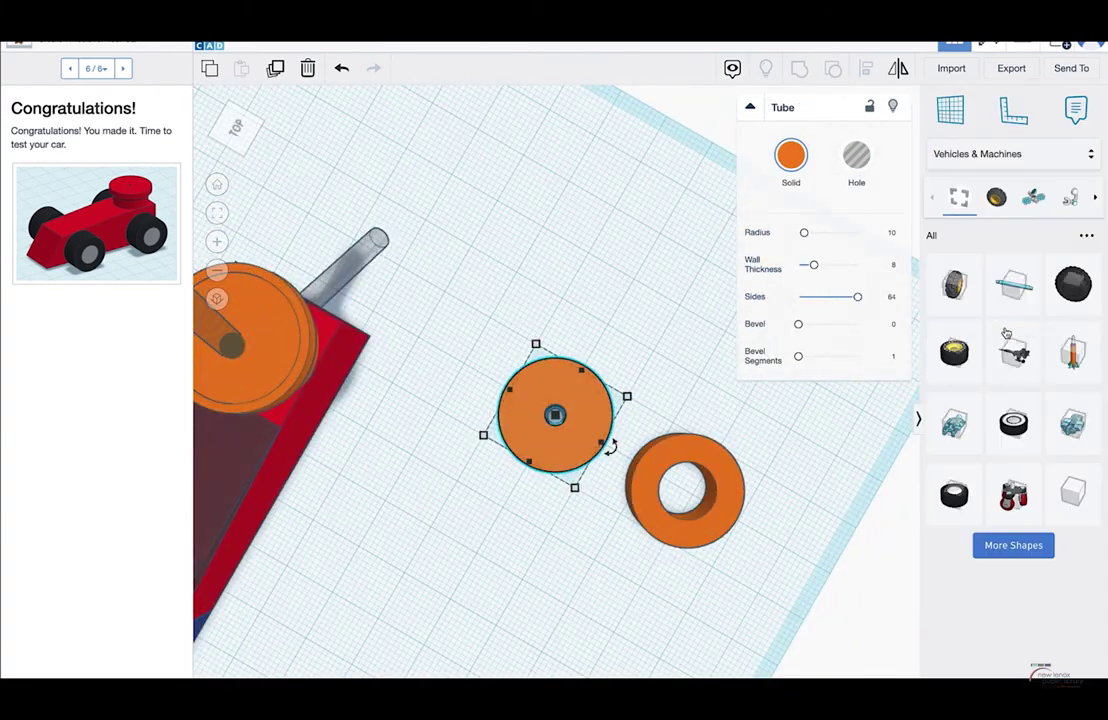
Step: Add the yellow-rimmed tire from the Vehicles & Machines shapes and place it between the car and the orange tube
left_click_drag(954, 352, 598, 440)
right_click_drag(598, 440, 700, 305)
left_click_drag(557, 362, 550, 418)
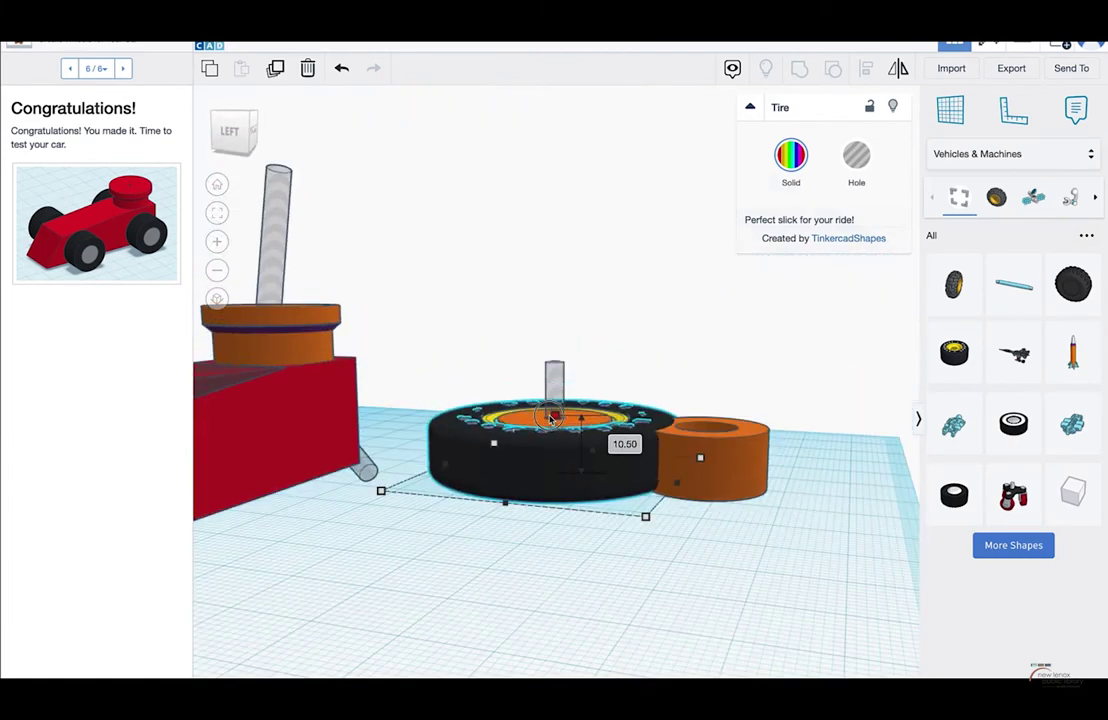
right_click_drag(560, 300, 668, 436)
left_click_drag(647, 413, 447, 508)
scroll(470, 467, "down", 3)
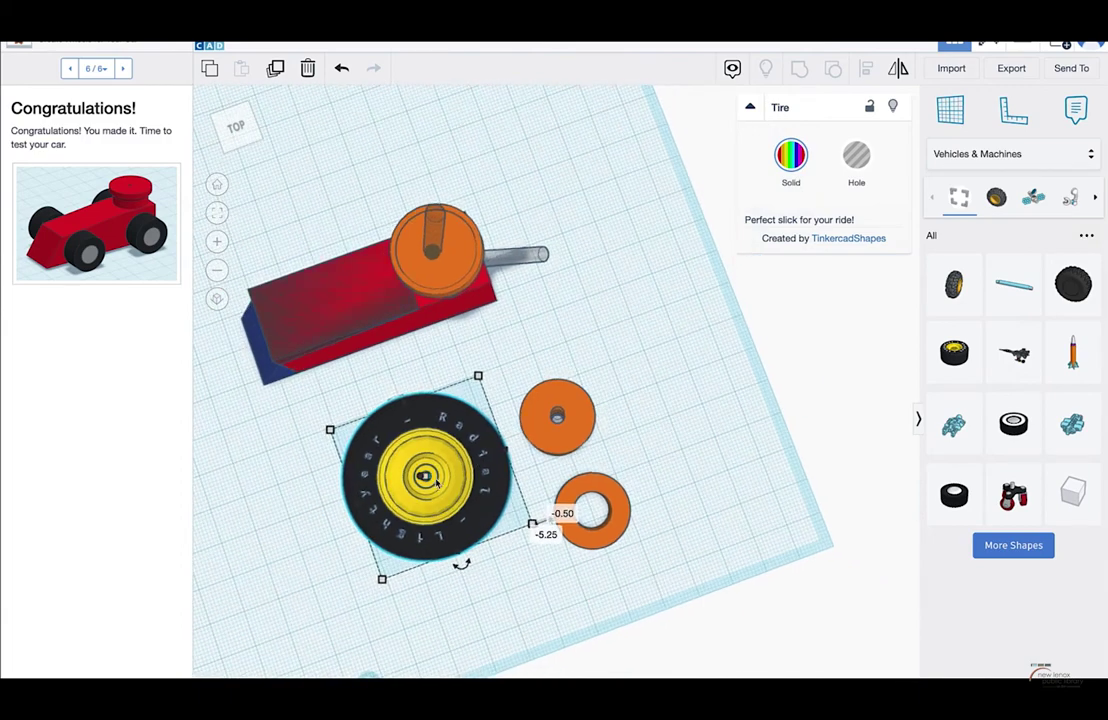
right_click_drag(436, 483, 458, 417)
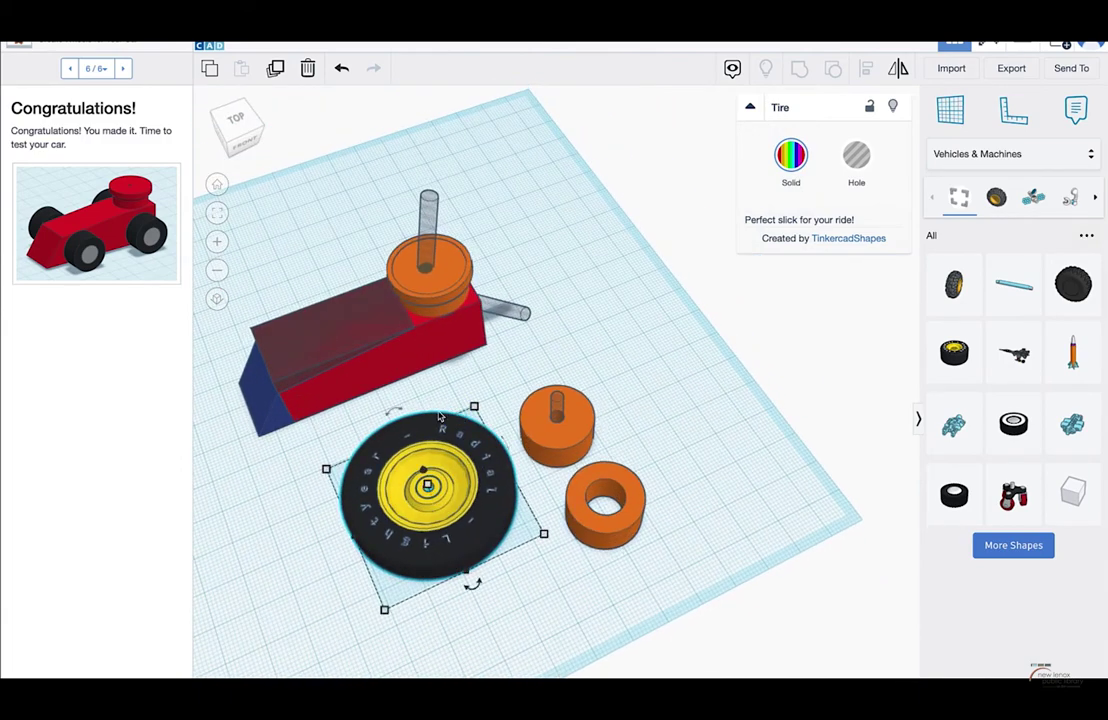
Step: Examine the wedge cut on the car body and the new tube's size and height beside the tire
left_click(422, 328)
mouse_move(443, 488)
right_mouse_down()
mouse_move(438, 505)
mouse_move(445, 480)
right_mouse_up()
right_click_drag(455, 420, 505, 520)
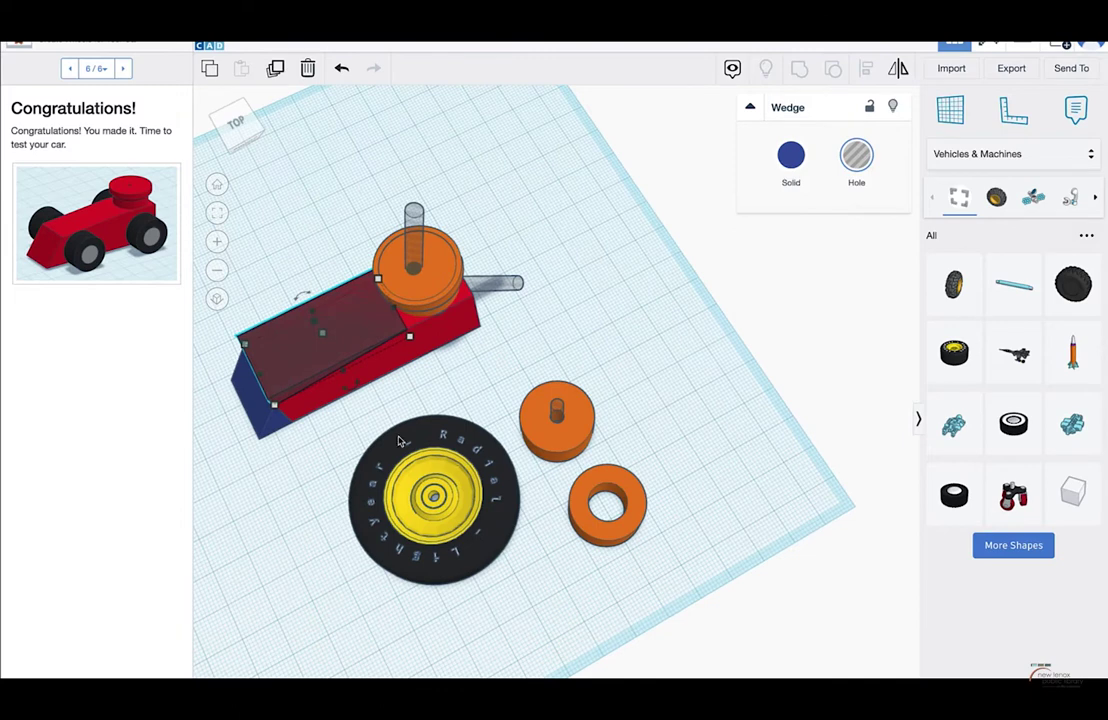
left_click(435, 325)
left_click(572, 427)
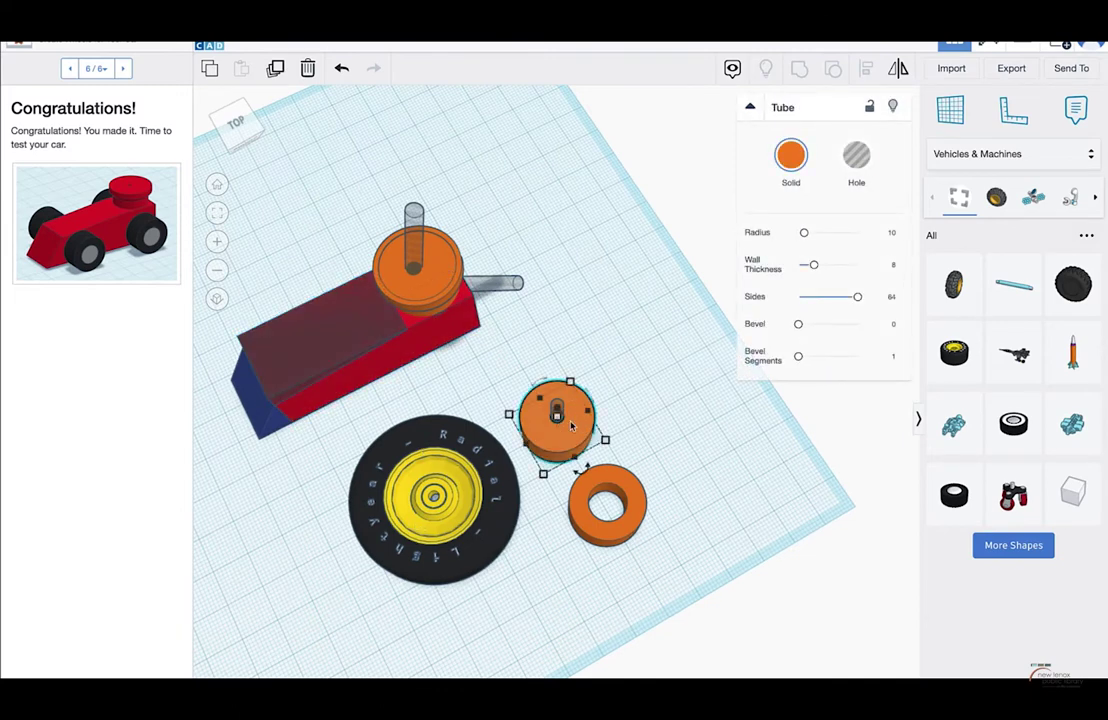
right_click_drag(620, 330, 556, 391)
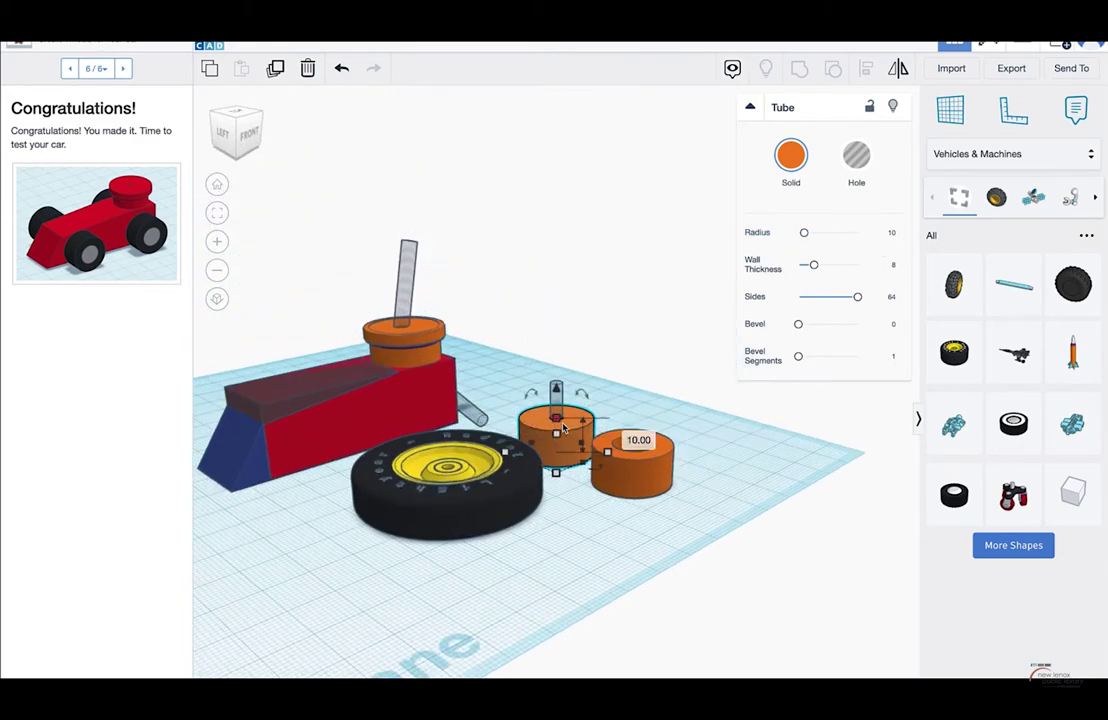
Step: Delete the remaining old orange wheel with the large center hole
left_click(647, 466)
right_click_drag(647, 470, 620, 530)
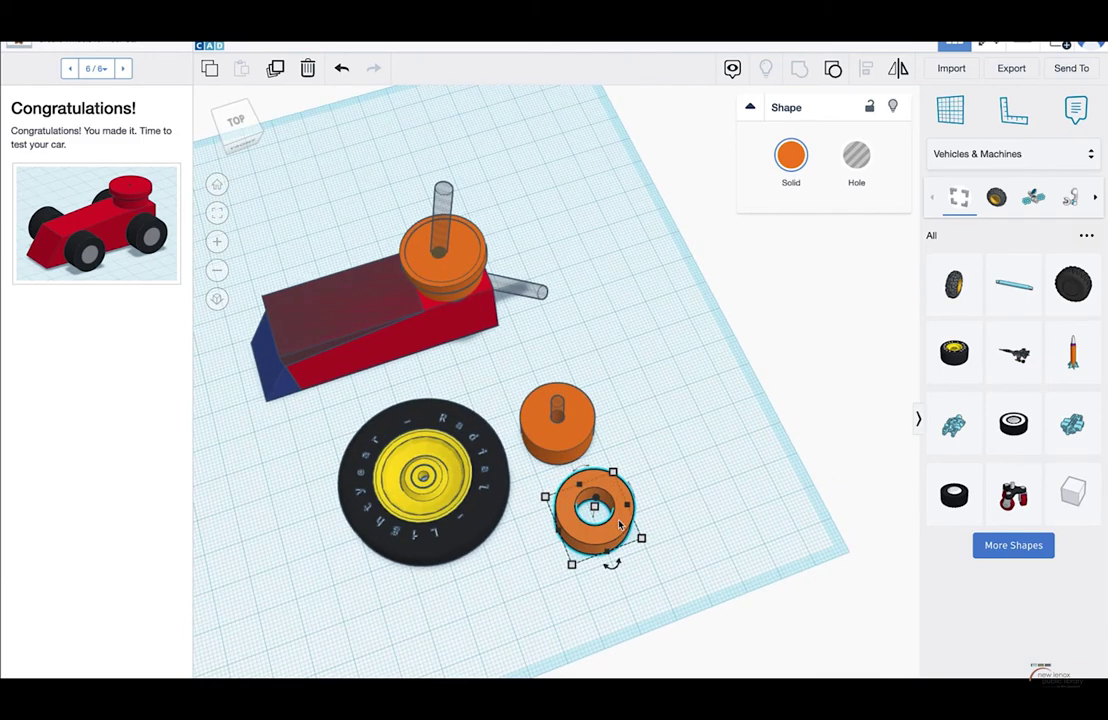
key("Delete")
Step: Try stretching the orange tube to about 30 mm in one direction, and undo the change
left_click(540, 430)
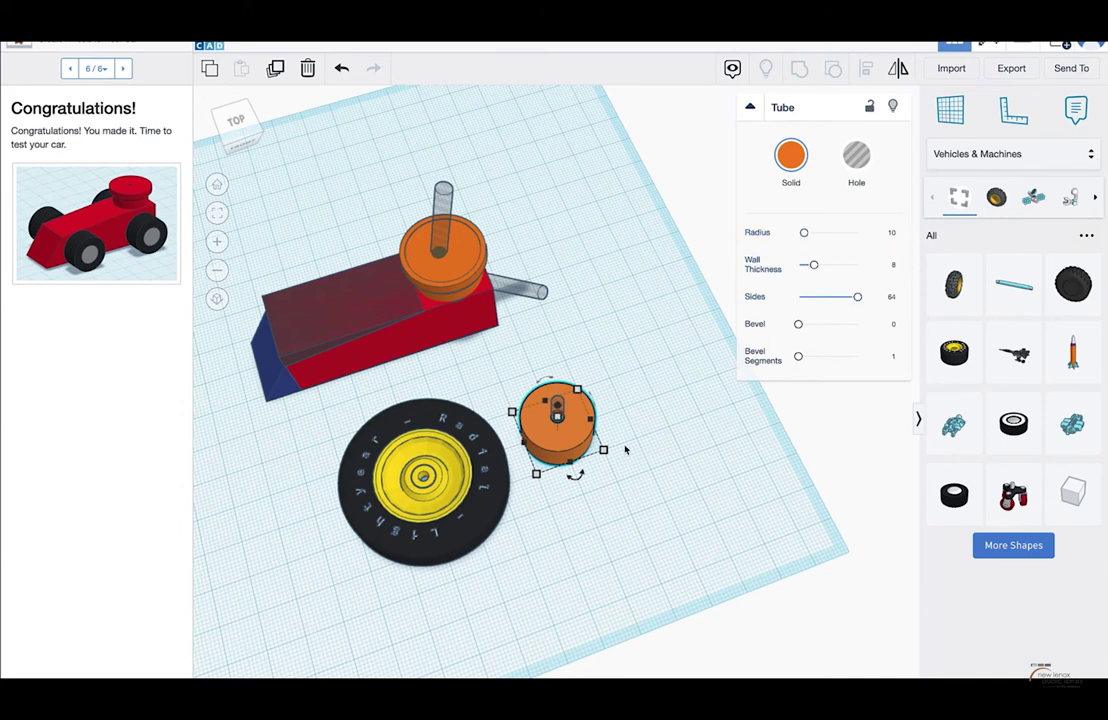
mouse_move(602, 450)
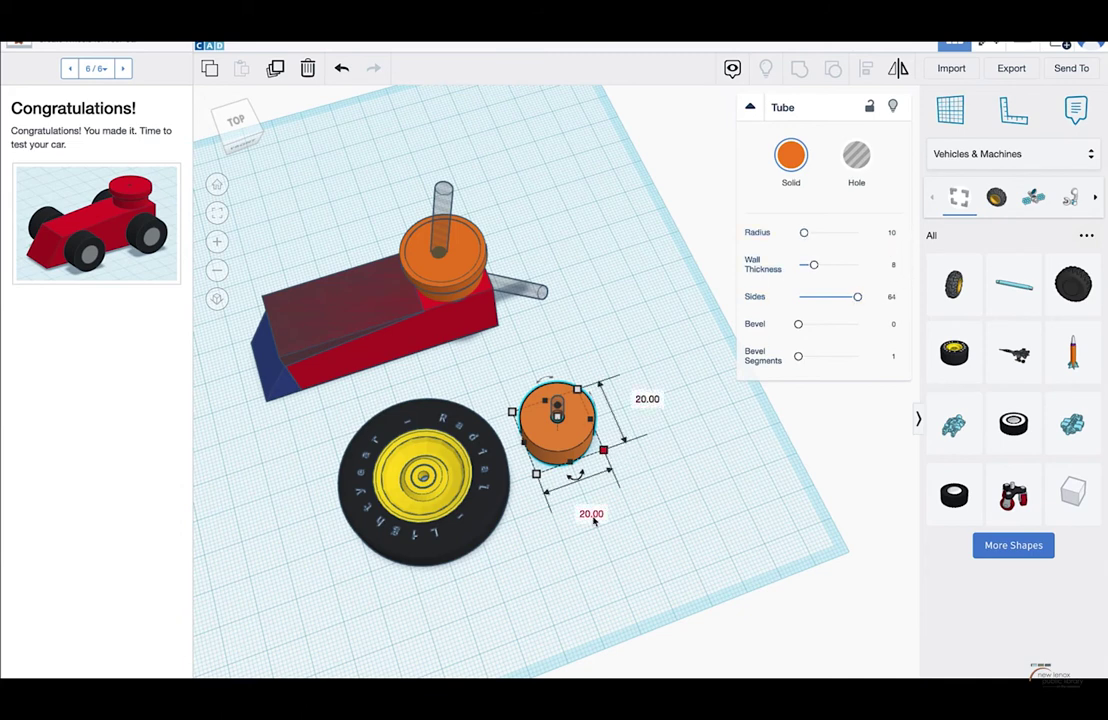
left_click_drag(591, 420, 625, 408)
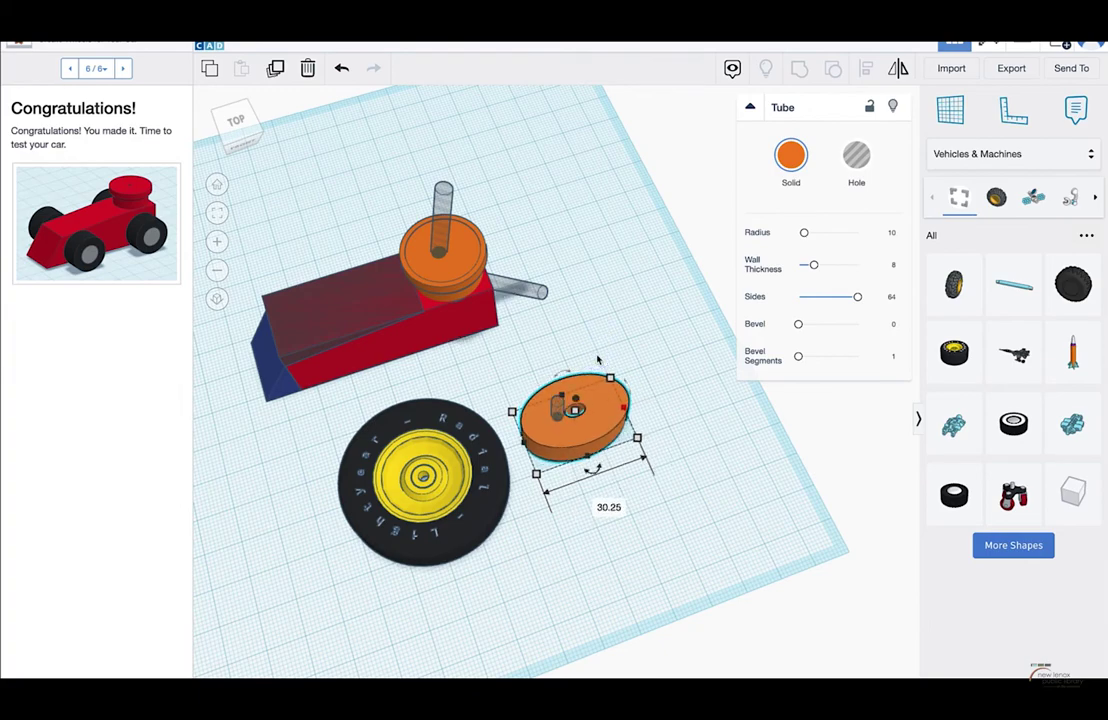
key("ctrl+z")
Step: Shorten the wedge-shaped hole on top of the car body to about 20 mm long
left_click(609, 493)
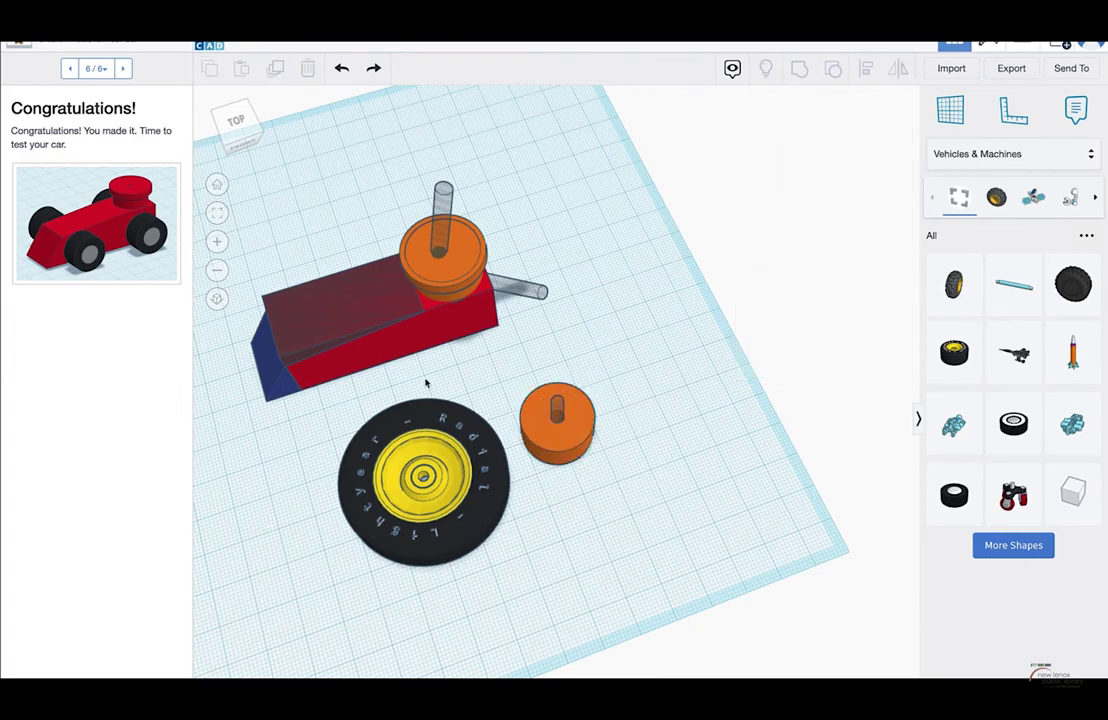
left_click(366, 314)
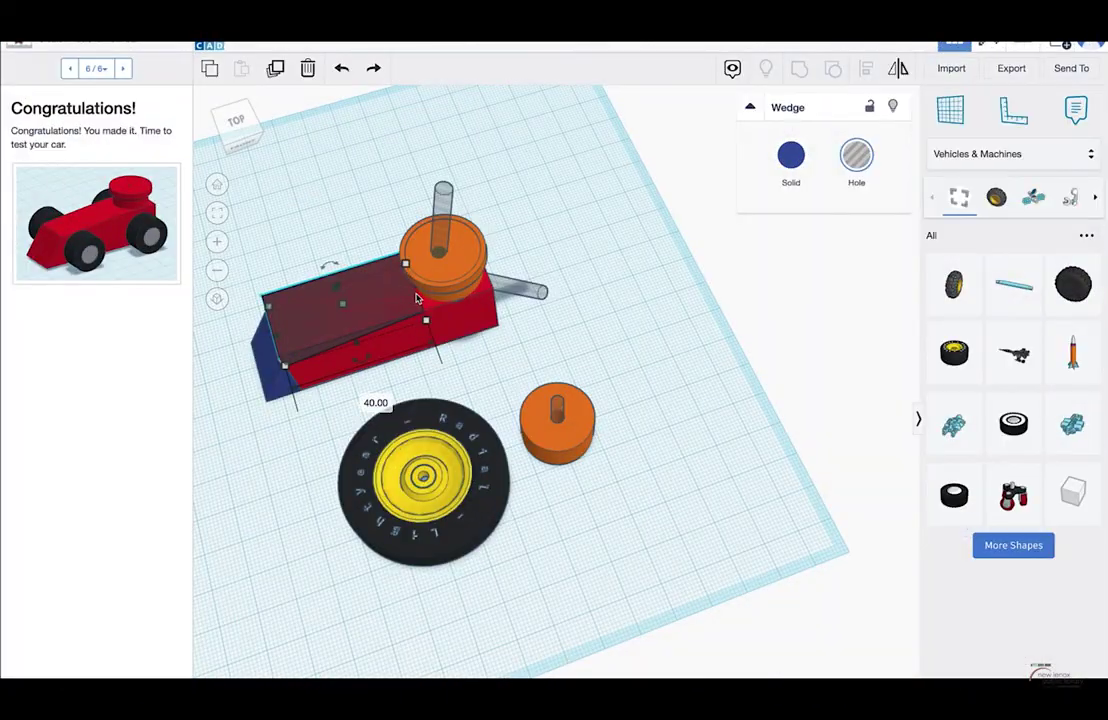
left_click_drag(418, 299, 346, 315)
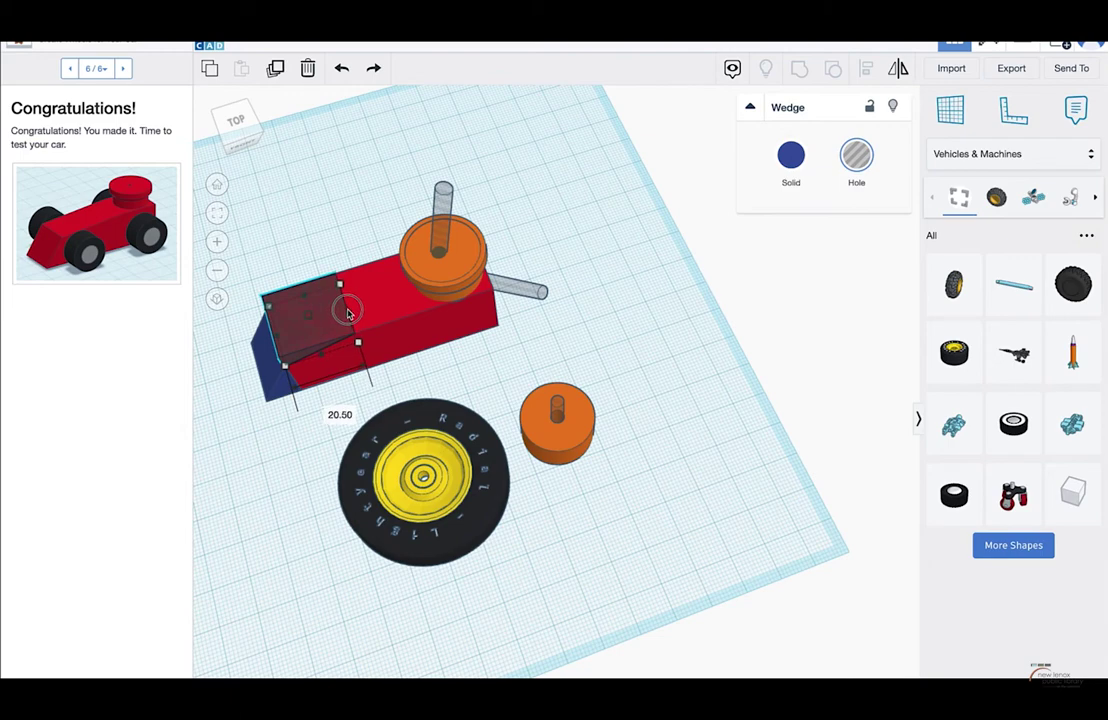
Step: Move the tire and the orange tube with its center cylinder away to the side of the car
right_click_drag(406, 361, 405, 445)
left_click(428, 457)
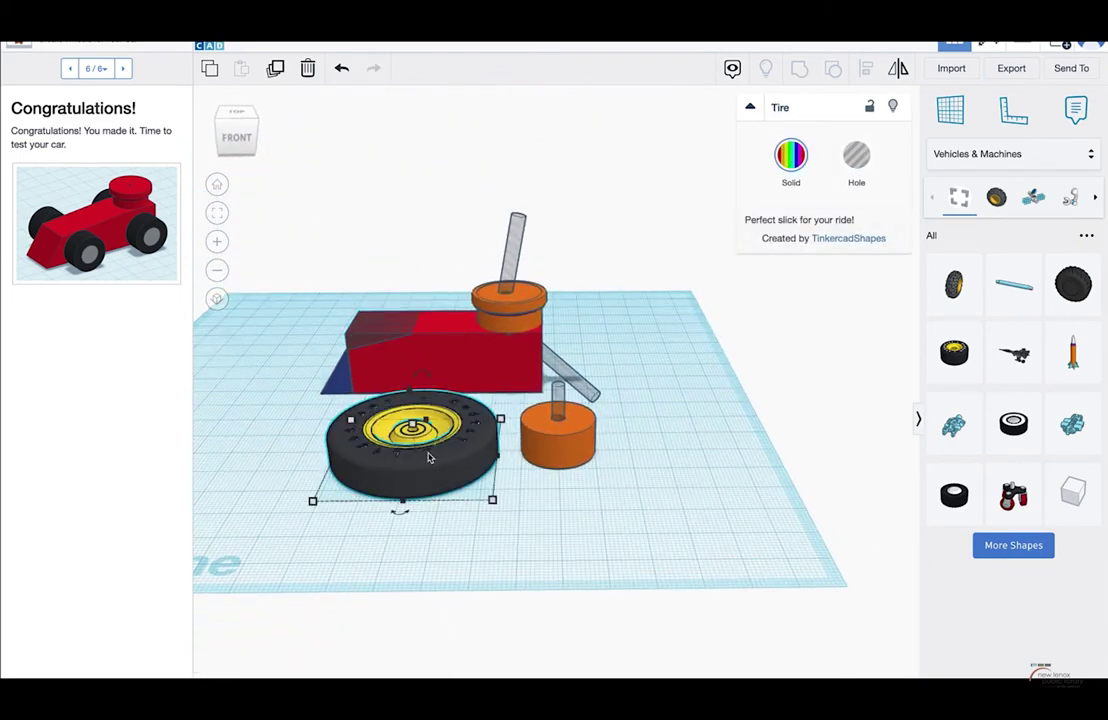
left_click_drag(428, 457, 240, 445)
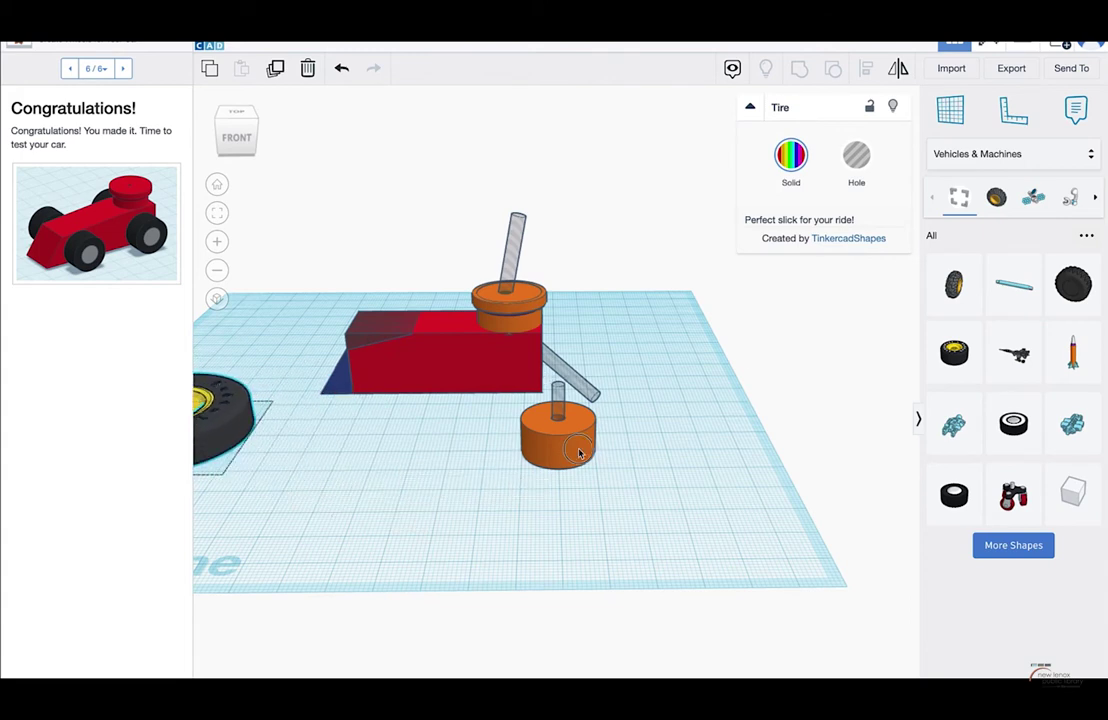
left_click(545, 455)
left_click(557, 390, "shift")
left_click_drag(565, 440, 228, 463)
Step: Move the bent pipe hole out of the car body and set it behind the car
left_click(445, 371)
right_click_drag(445, 371, 444, 351)
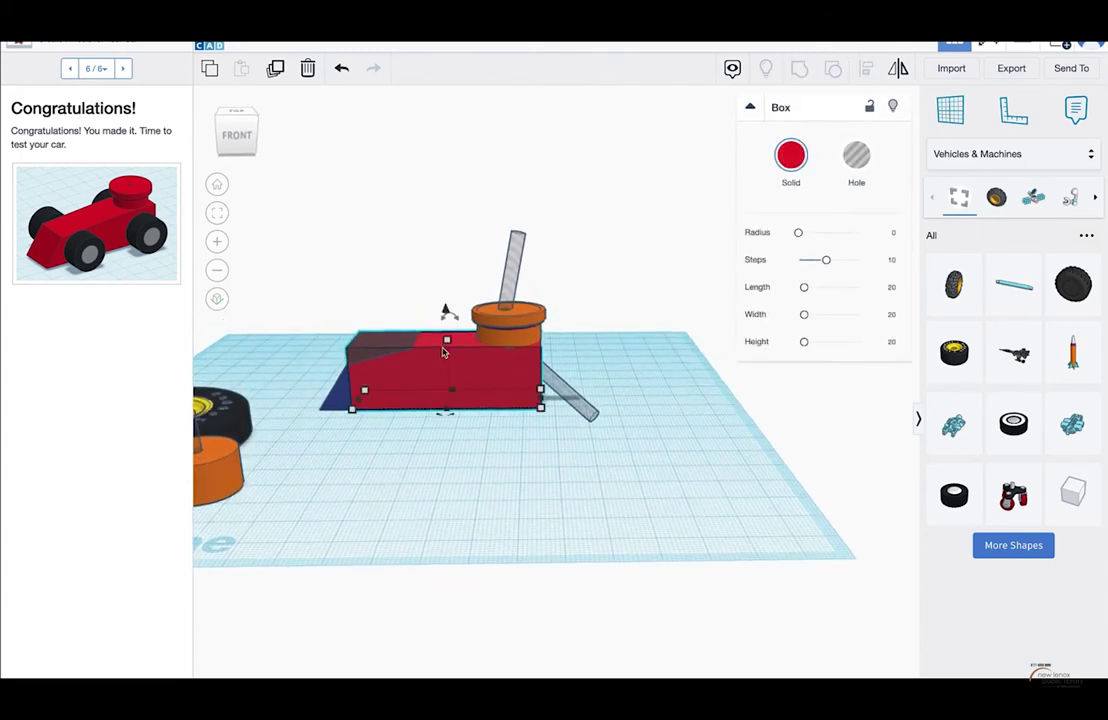
left_click_drag(316, 338, 460, 448)
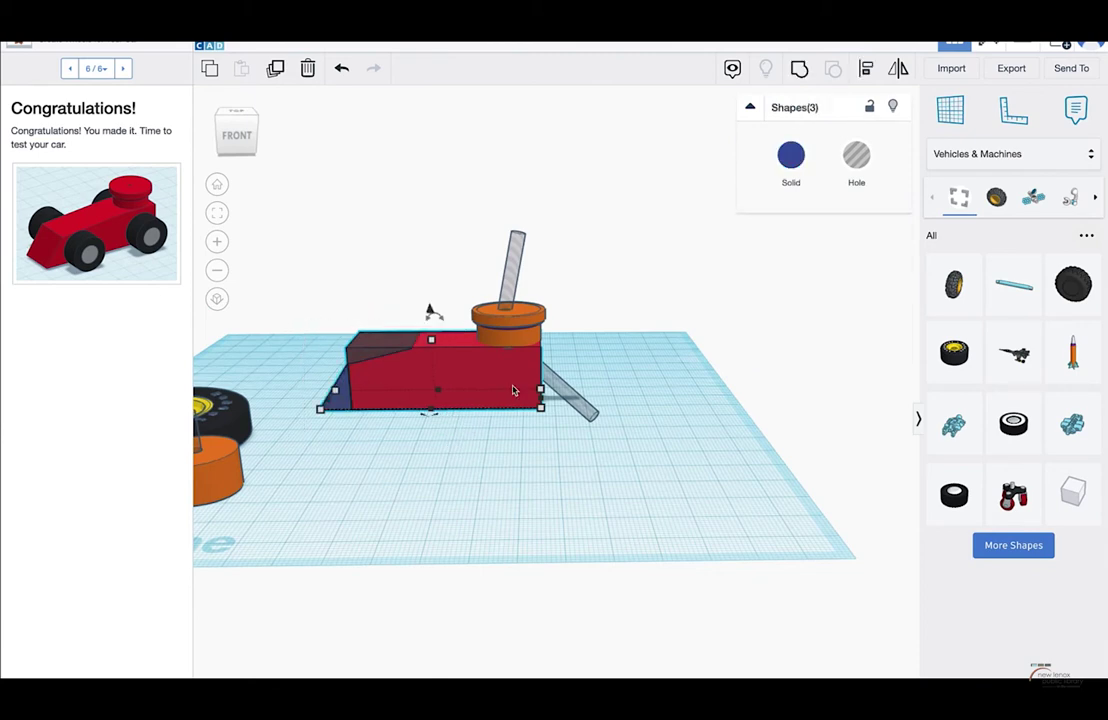
left_click(516, 337)
left_click_drag(561, 390, 682, 385)
Step: Group the three parts of the balloon holder on top of the car into one shape
left_click_drag(542, 448, 334, 263)
right_click_drag(566, 365, 589, 342)
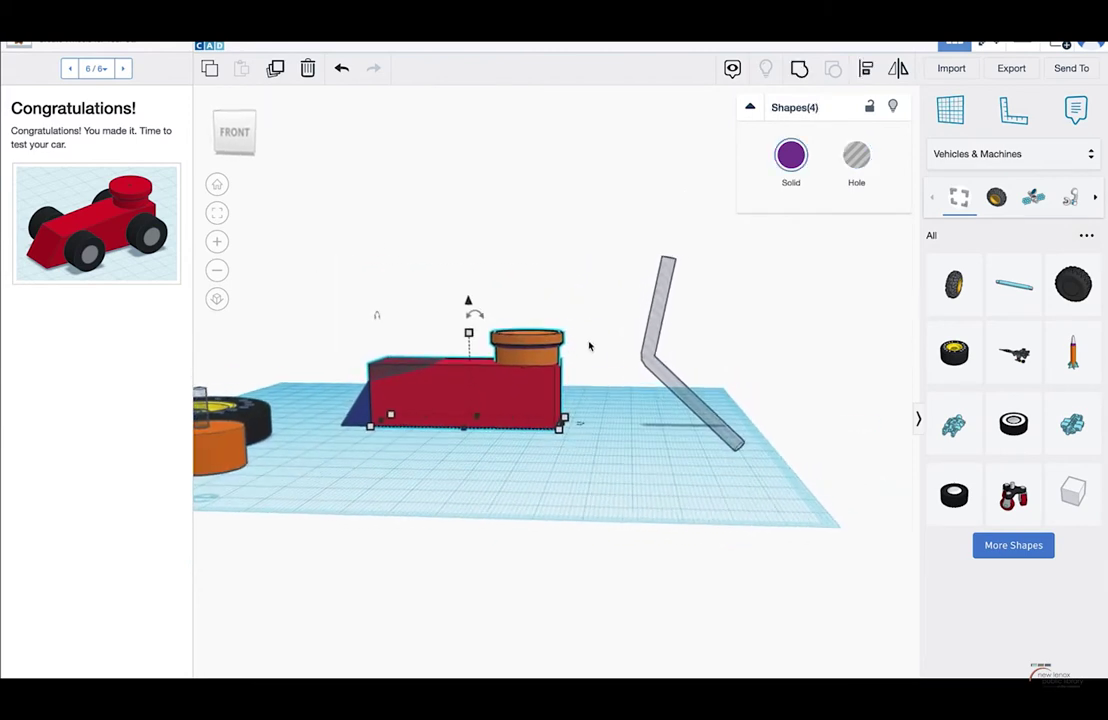
left_click(586, 352)
left_click_drag(586, 352, 500, 319)
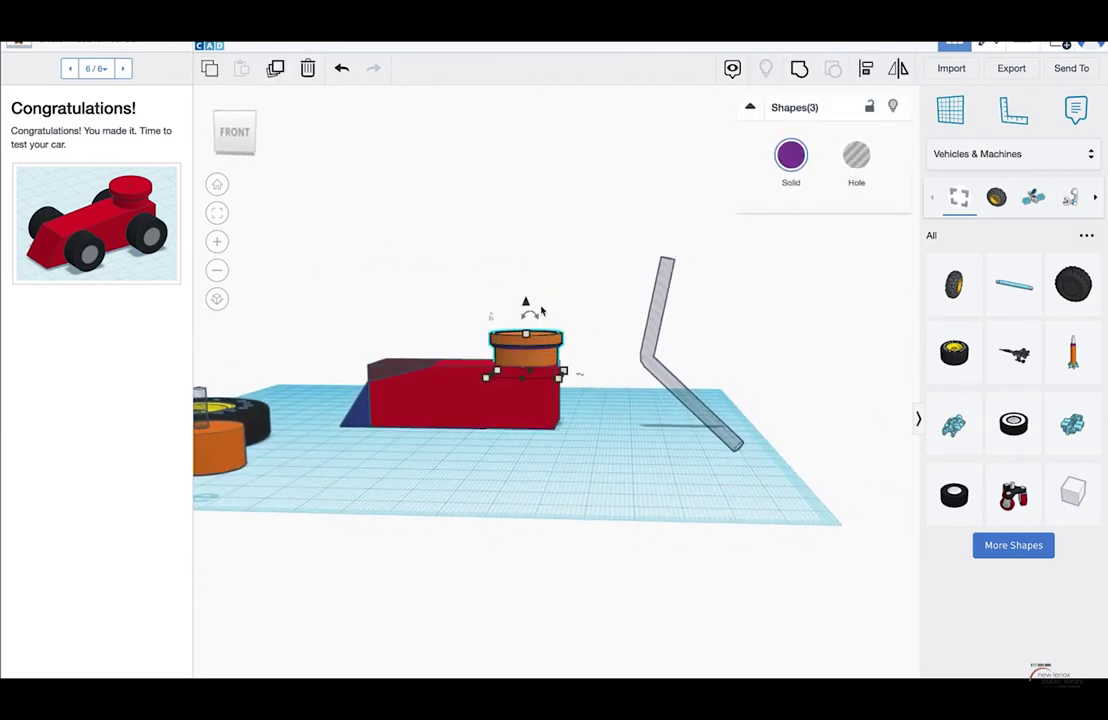
left_click(797, 72)
Step: Shift the grouped balloon holder forward along the car body until it sits near the middle
right_click_drag(569, 322, 580, 362)
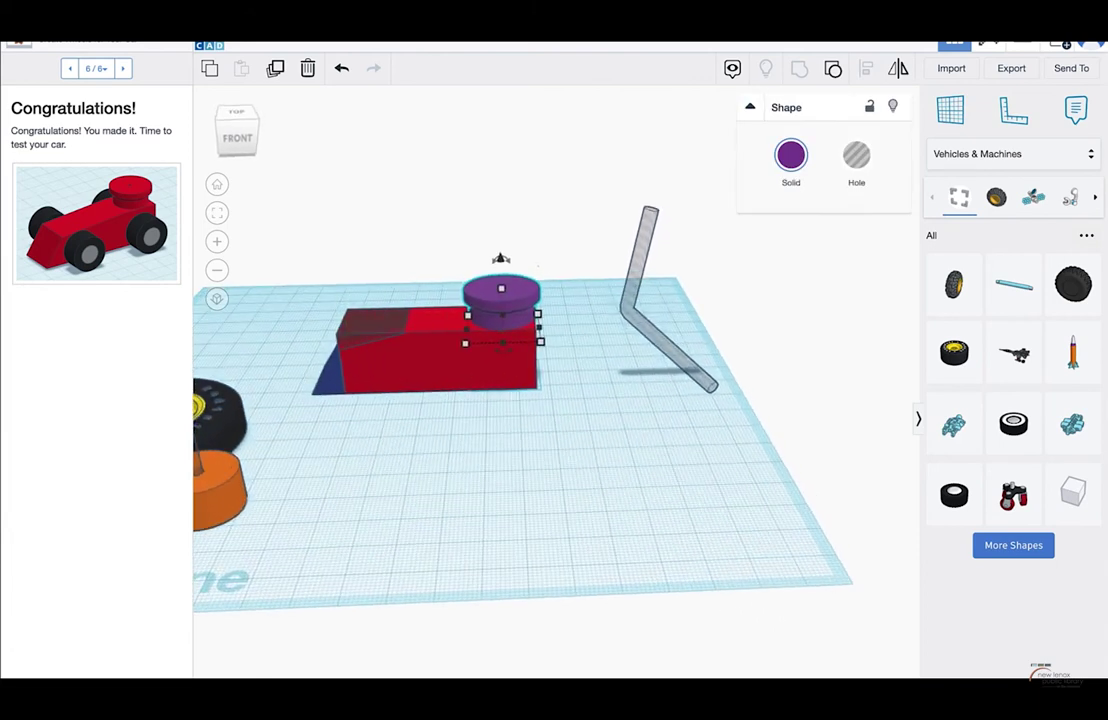
left_click(888, 676)
left_click(890, 659)
right_click_drag(633, 550, 641, 539)
key("Left")
key("Left")
key("Left")
key("Left")
key("Left")
key("Left")
key("Left")
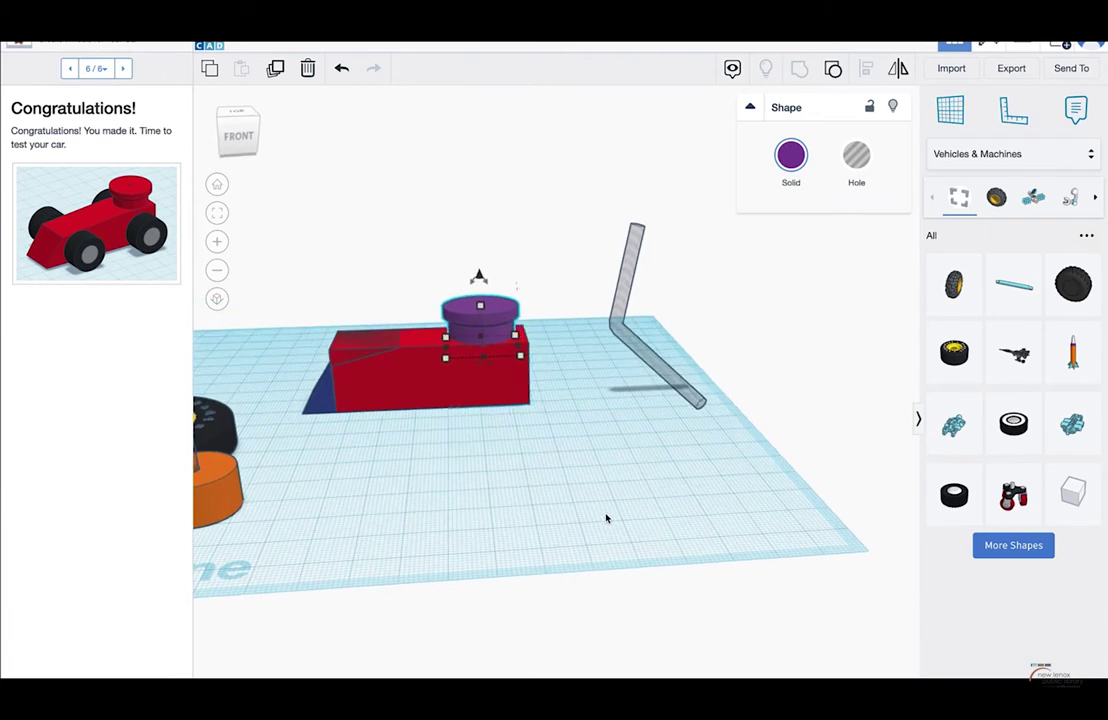
key("Left")
key("Left")
key("Left")
key("Left")
key("Left")
key("Left")
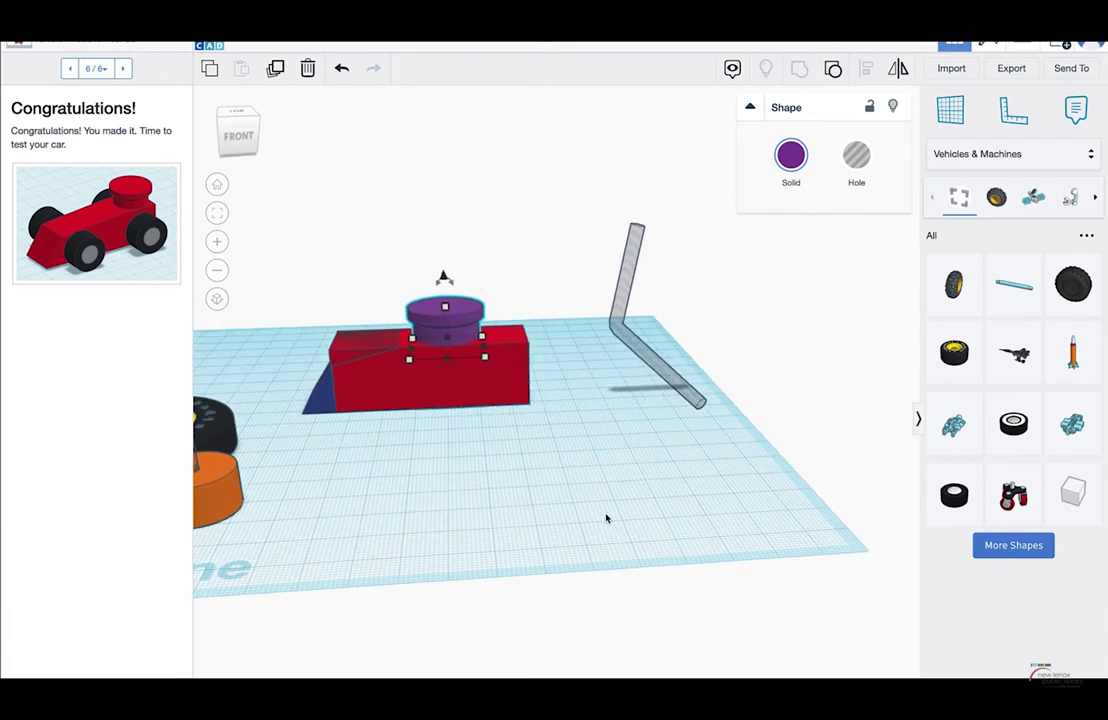
Step: Examine the bent pipe hole, car body, balloon holder and wedge hole from the back side of the car
right_click_drag(612, 397, 725, 448)
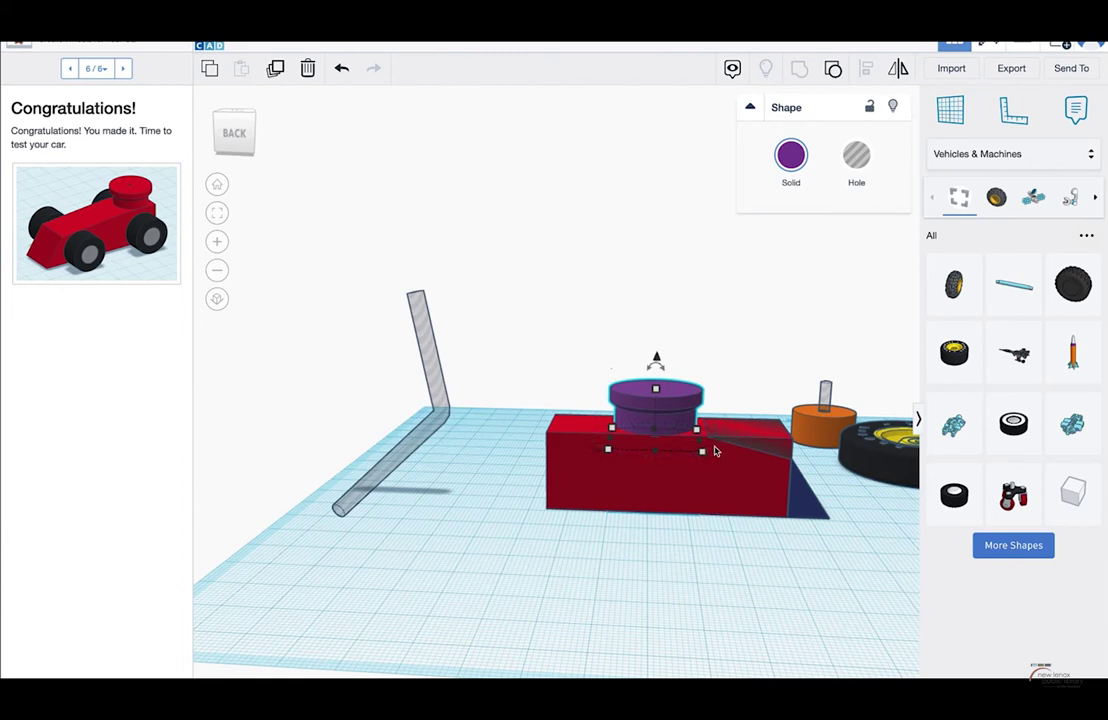
left_click(432, 392)
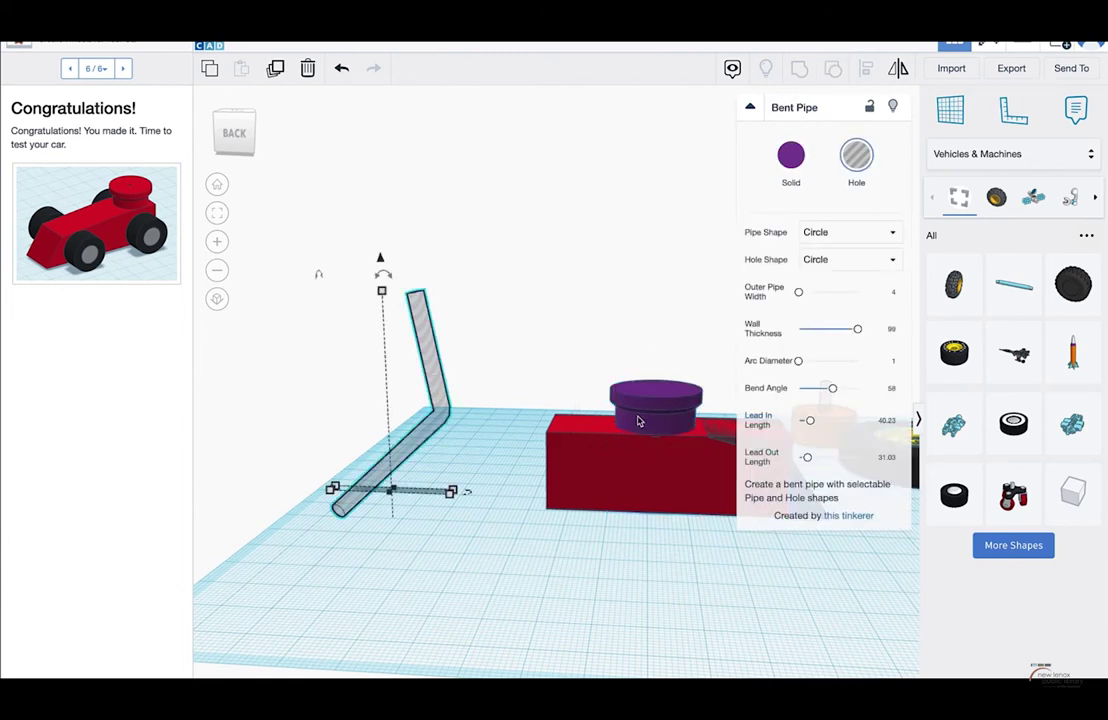
left_click(617, 441)
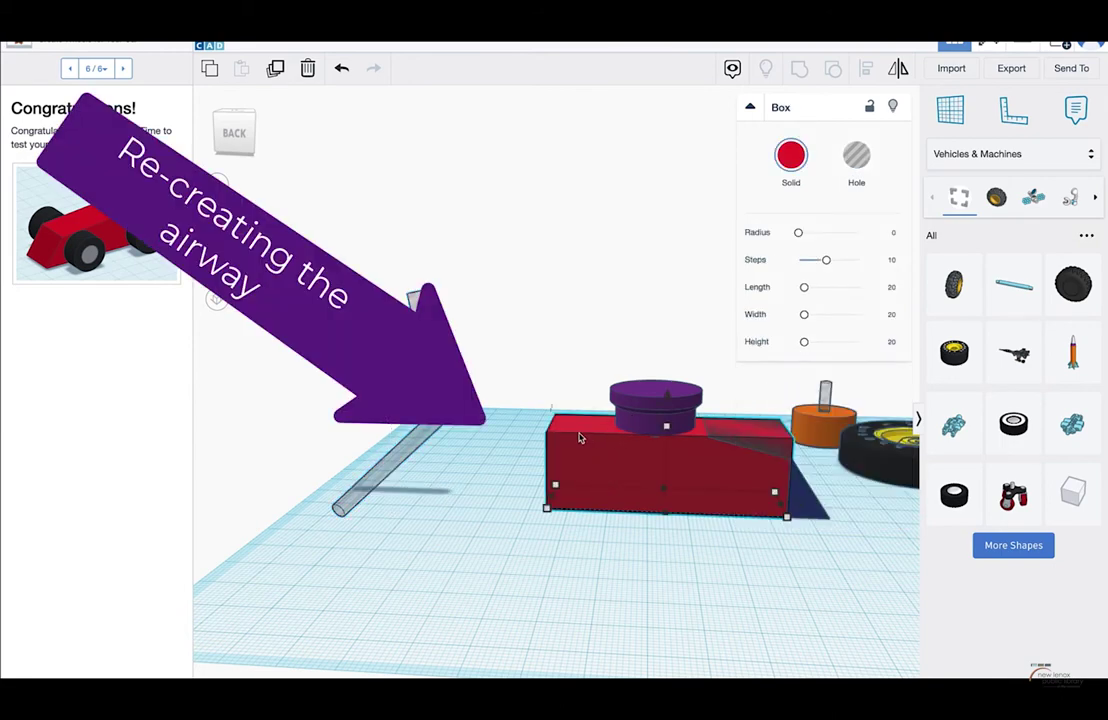
right_click_drag(579, 437, 597, 522)
left_click(670, 512)
right_click_drag(663, 433, 668, 535)
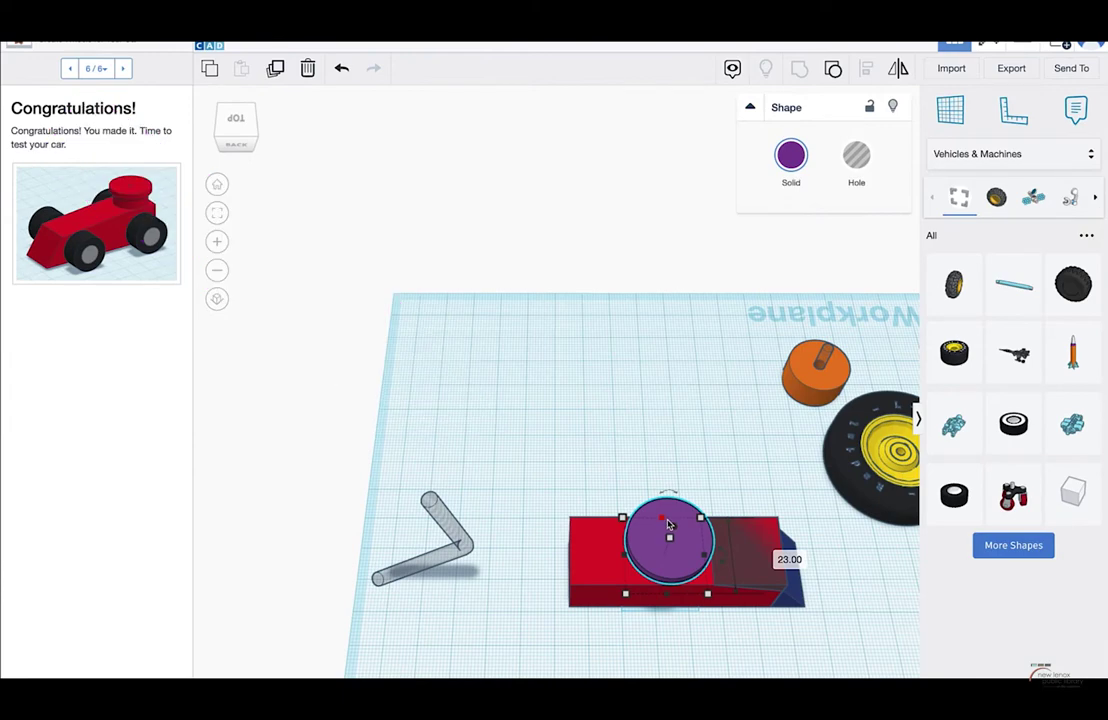
right_click_drag(669, 524, 648, 411)
left_click(717, 459)
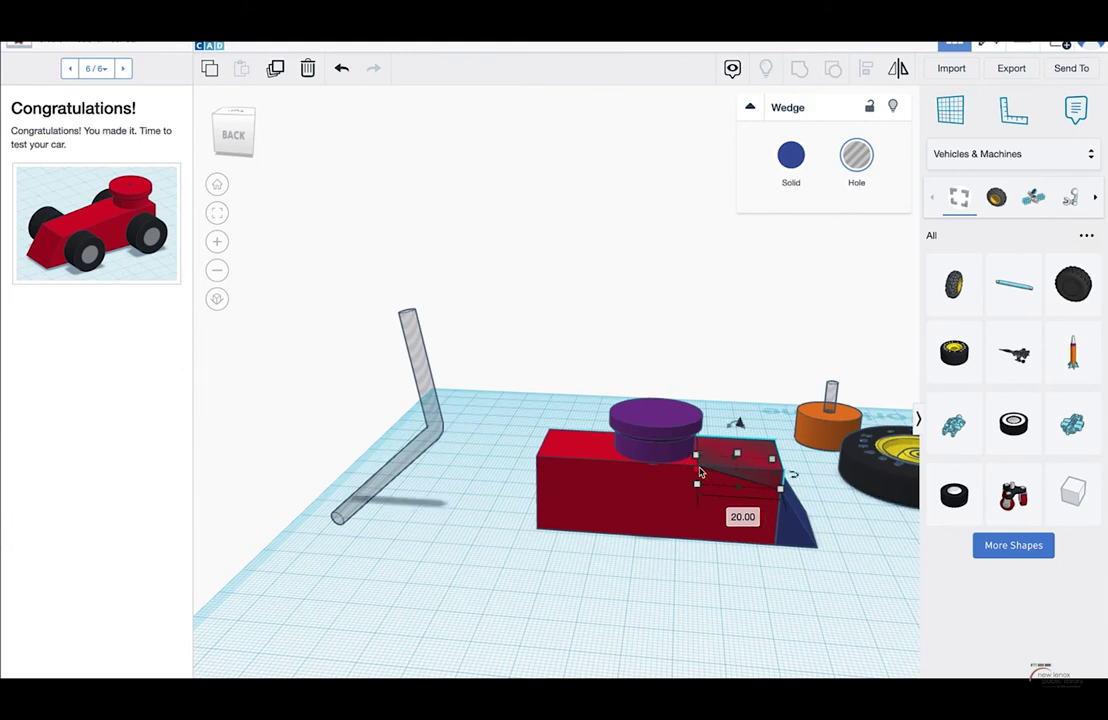
Step: Group the car body, front wedges and balloon holder into one shape, leaving the bent pipe hole out
left_click(685, 455)
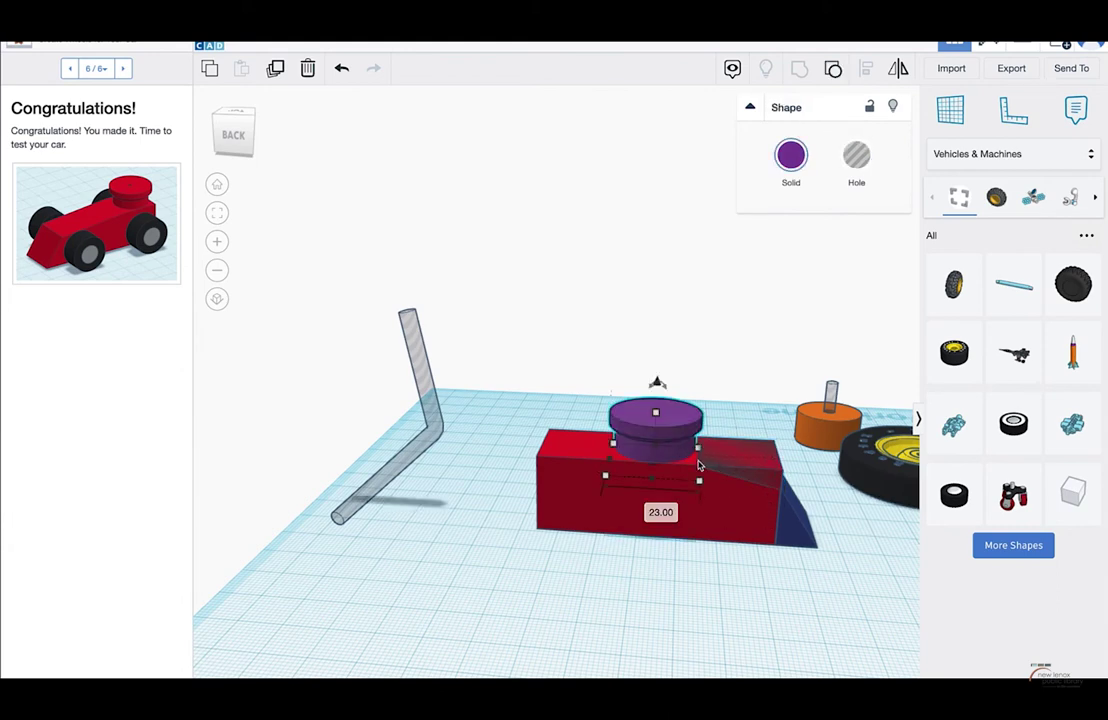
left_click(577, 451)
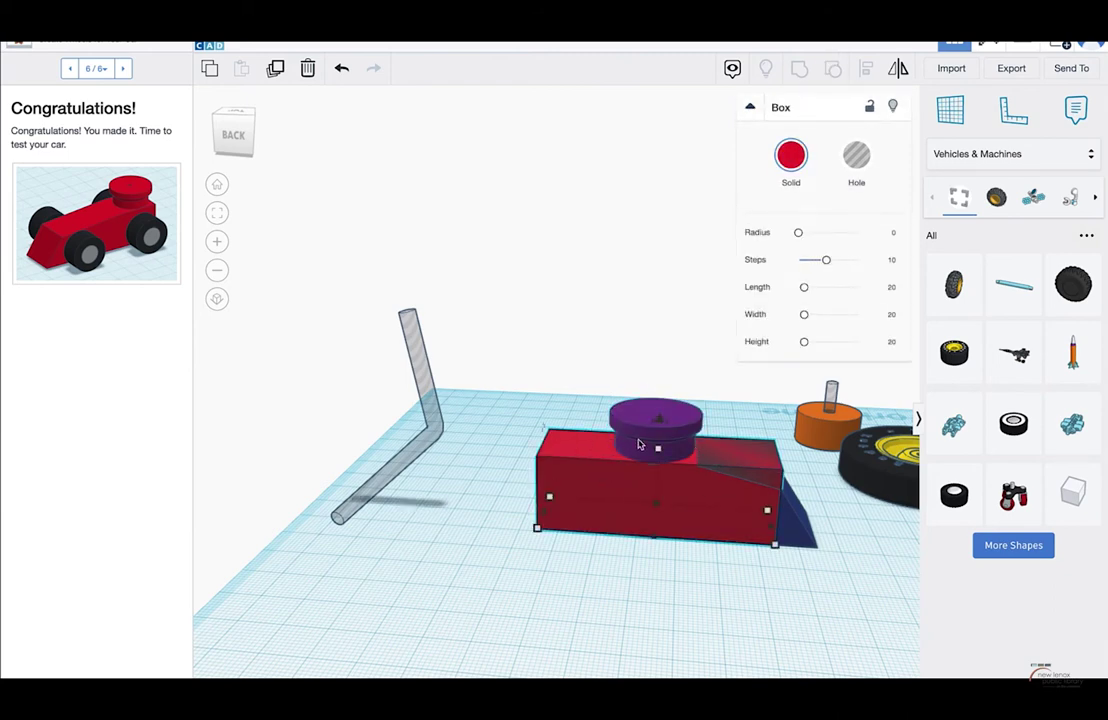
left_click(636, 448)
left_click_drag(521, 407, 781, 586)
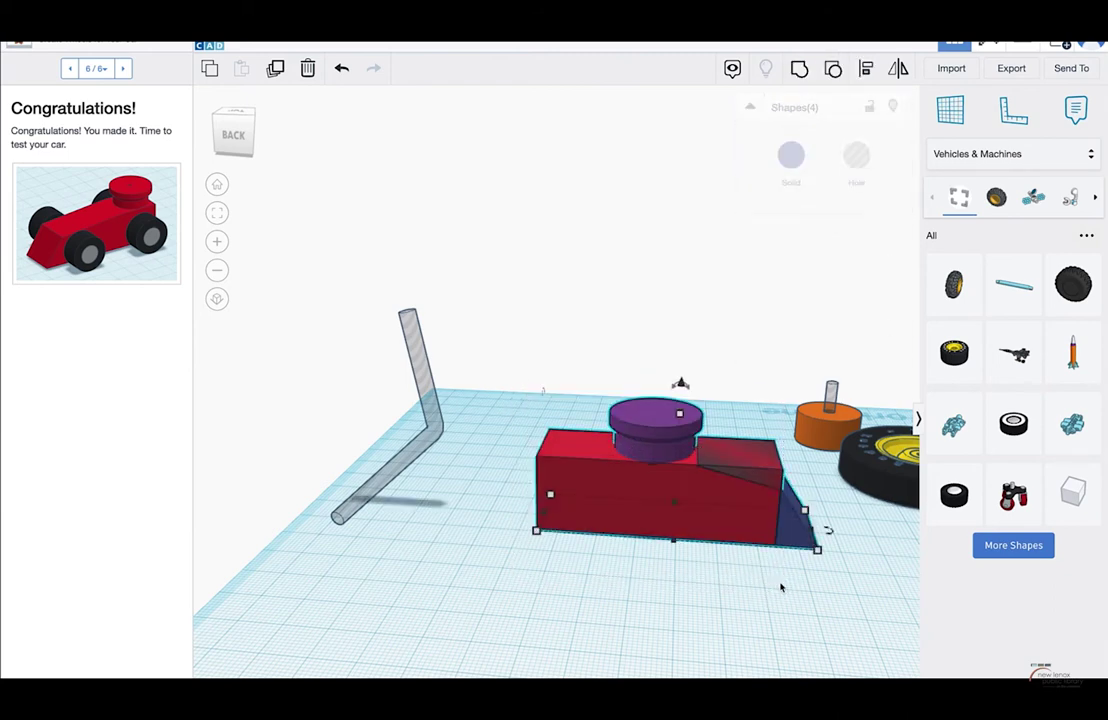
left_click(800, 70)
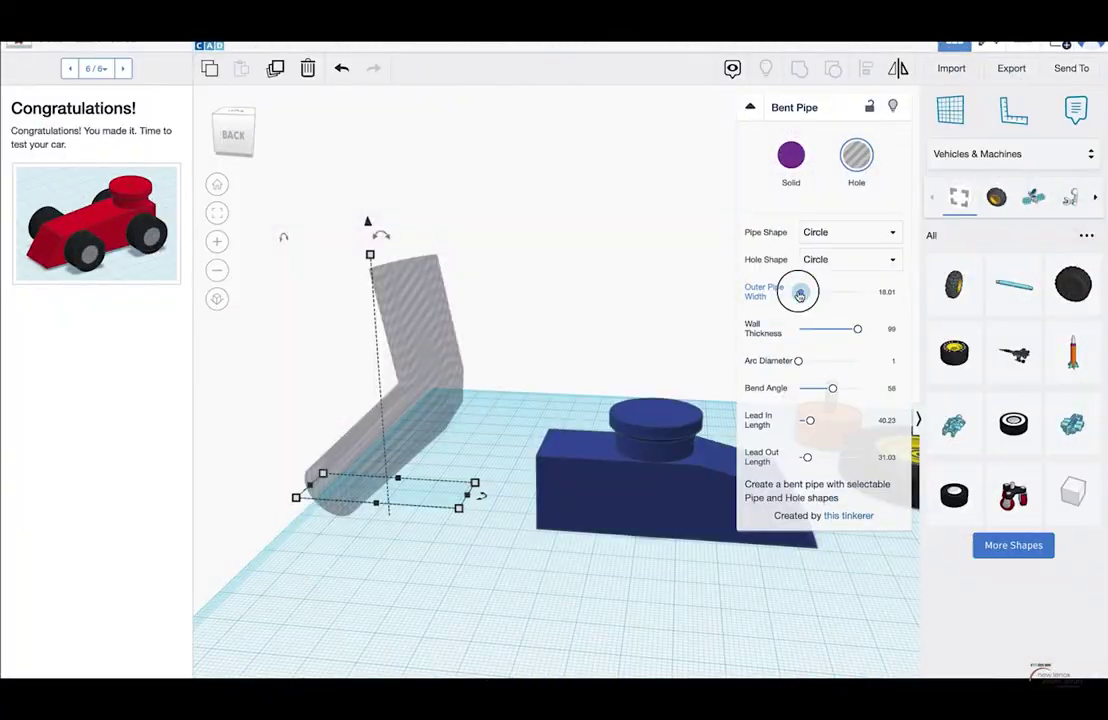
Step: Reduce the bent pipe hole's outer width to 8.86 and turn the grouped car into a see-through hole
left_click_drag(800, 294, 796, 292)
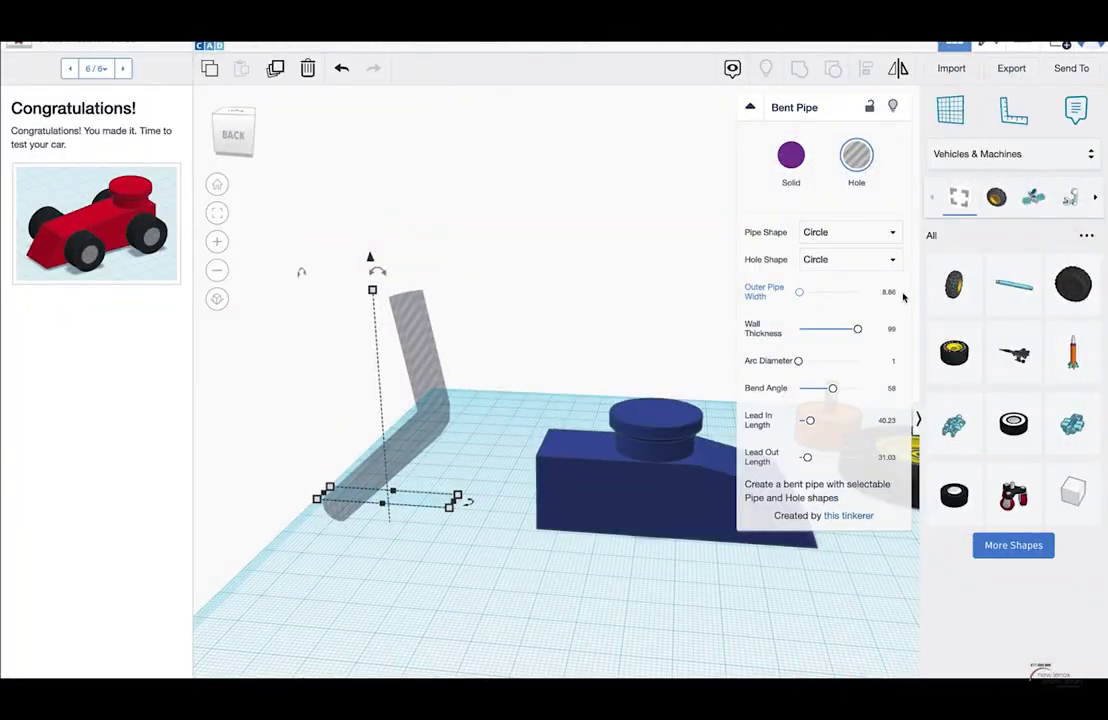
right_click_drag(590, 316, 626, 566)
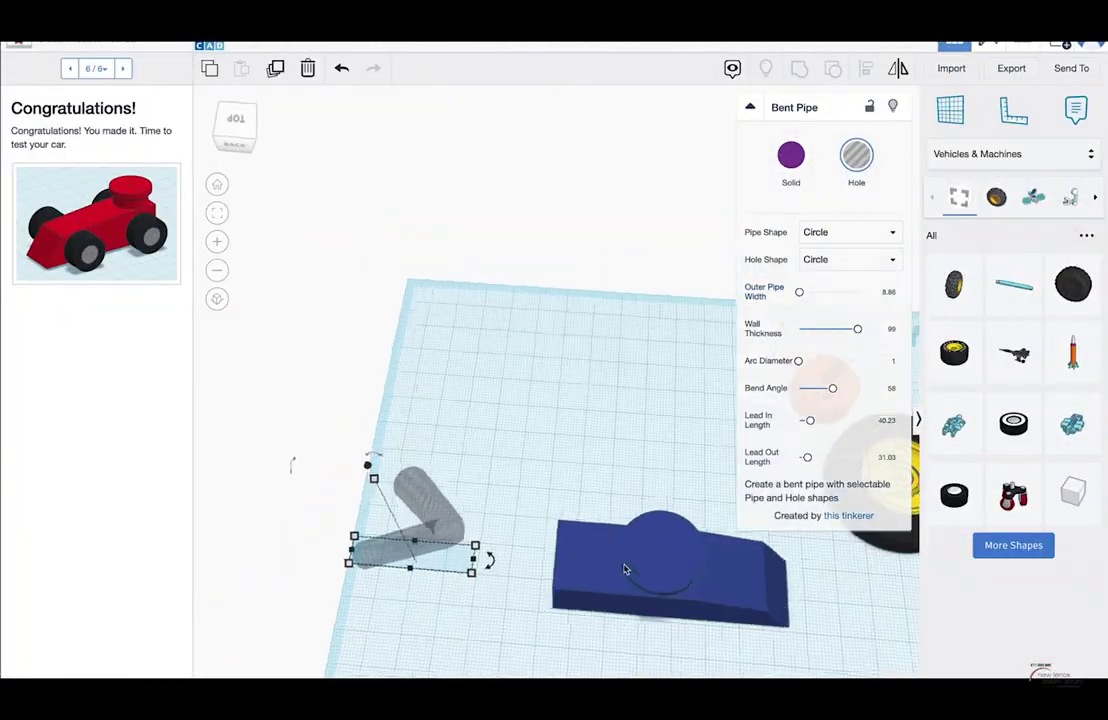
left_click(626, 566)
scroll(780, 271, "down", 2)
left_click(856, 155)
right_click_drag(650, 351, 569, 391)
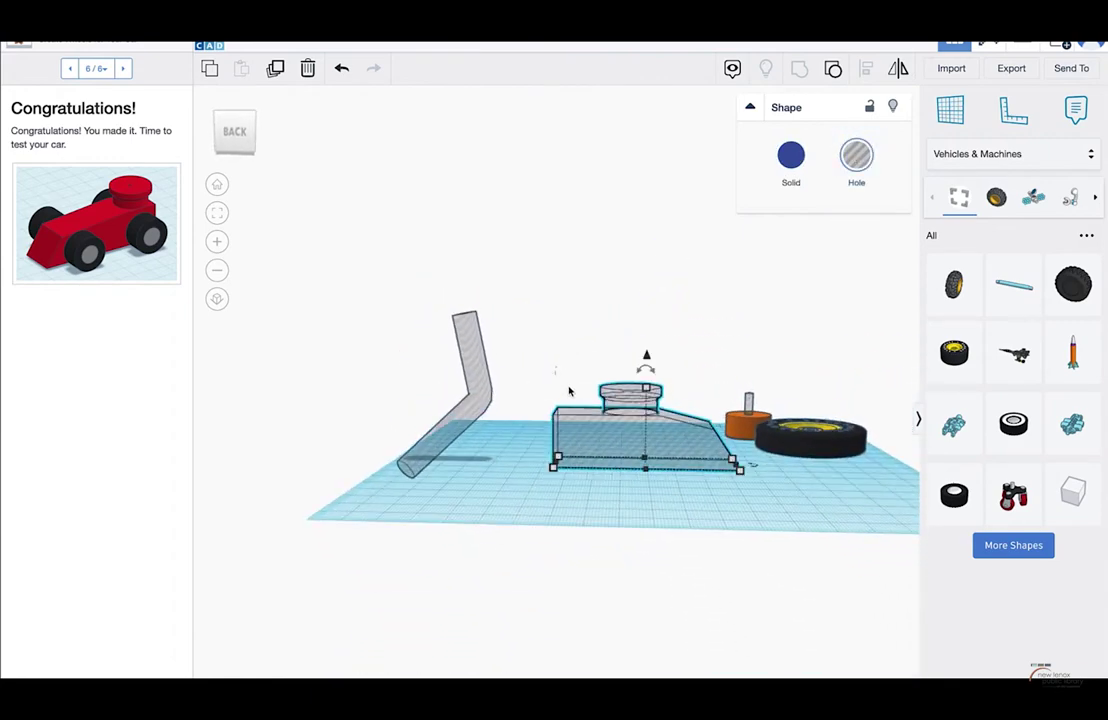
Step: Lengthen the bent pipe hole's lead out to 40.23 and set its outer pipe width to 10
left_click(478, 422)
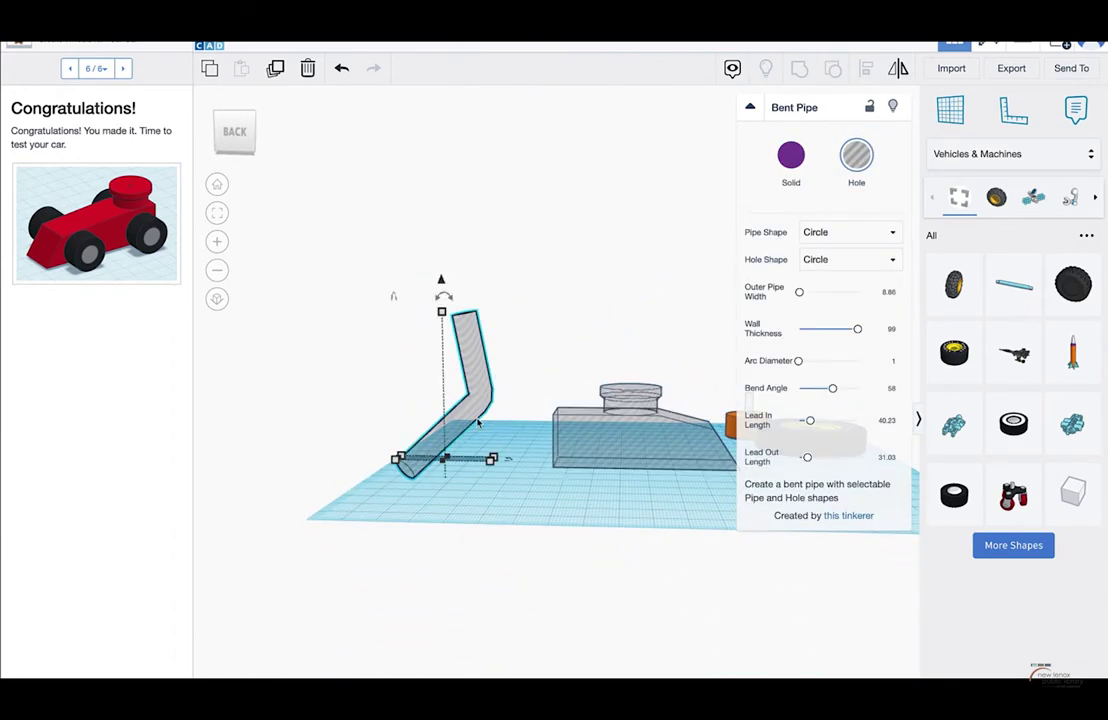
right_click_drag(617, 421, 472, 329)
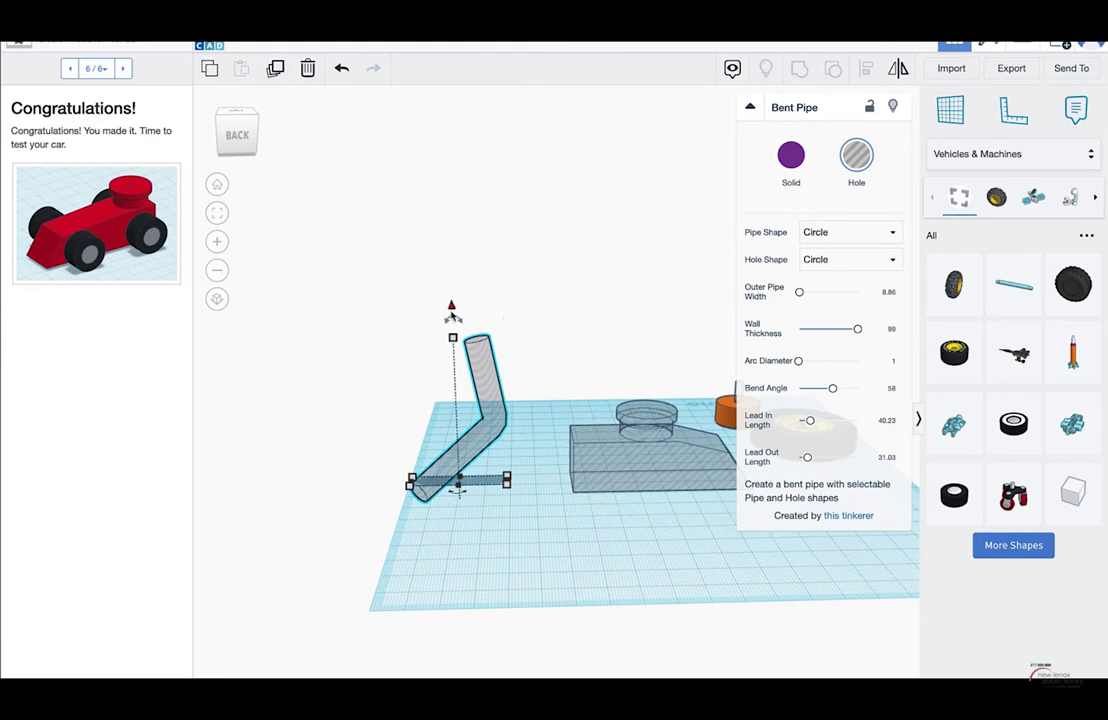
left_click_drag(808, 459, 810, 459)
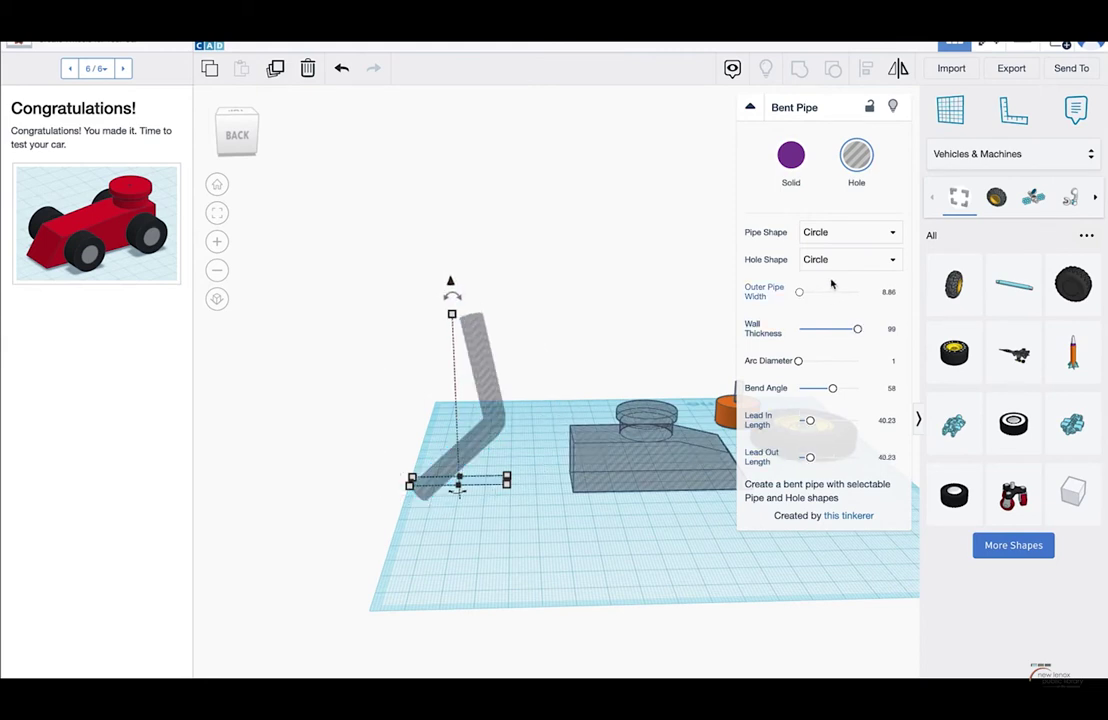
left_click(890, 291)
type("10")
key("Return")
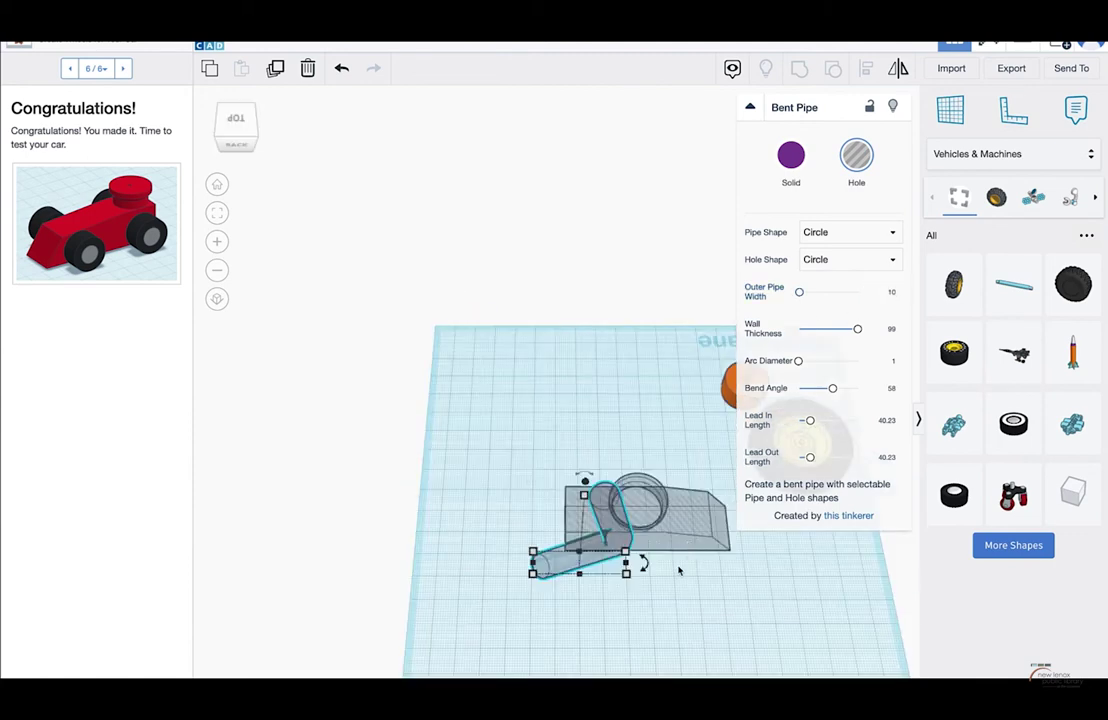
Step: Shift the bent pipe hole sideways into the car until it is centred across the body's width
right_click_drag(678, 570, 697, 482)
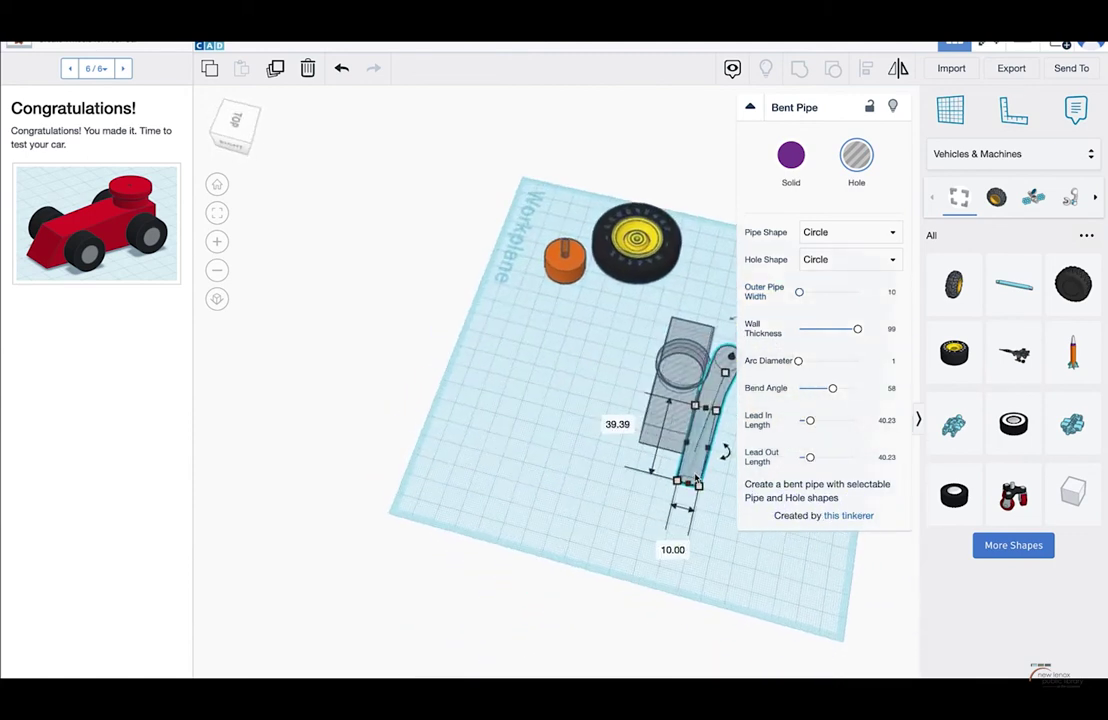
key("Left")
key("Left")
key("Left")
key("Left")
key("Left")
key("Left")
key("Left")
key("Left")
key("Left")
key("Left")
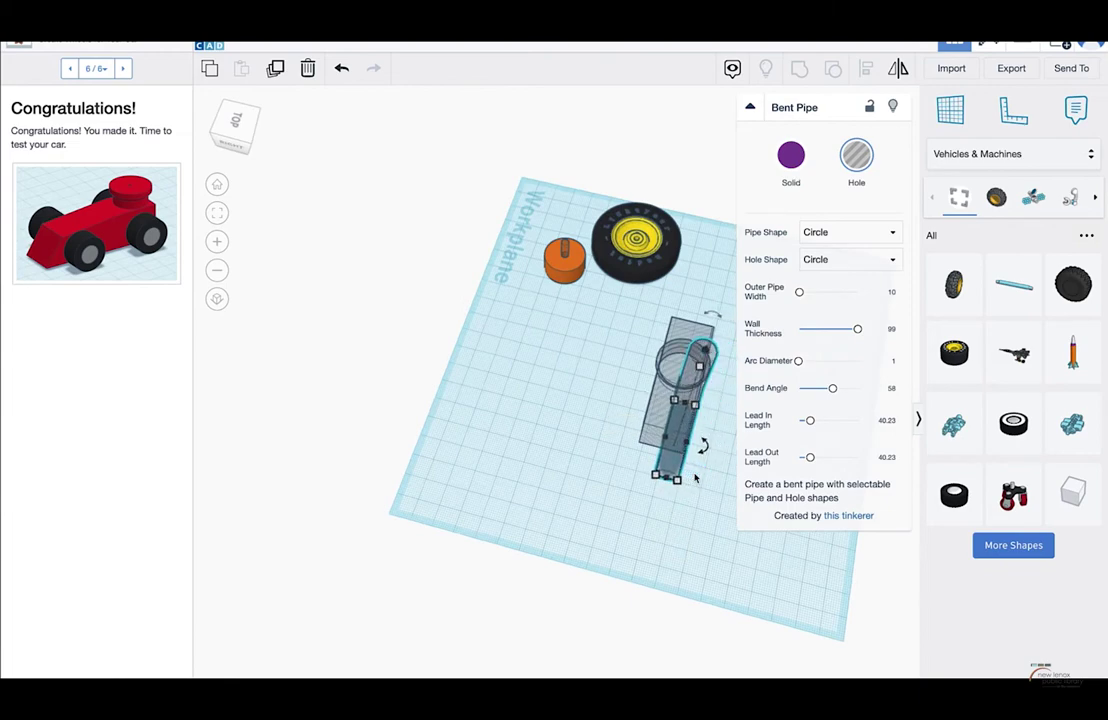
key("Left")
key("Left")
key("Left")
key("Left")
key("Left")
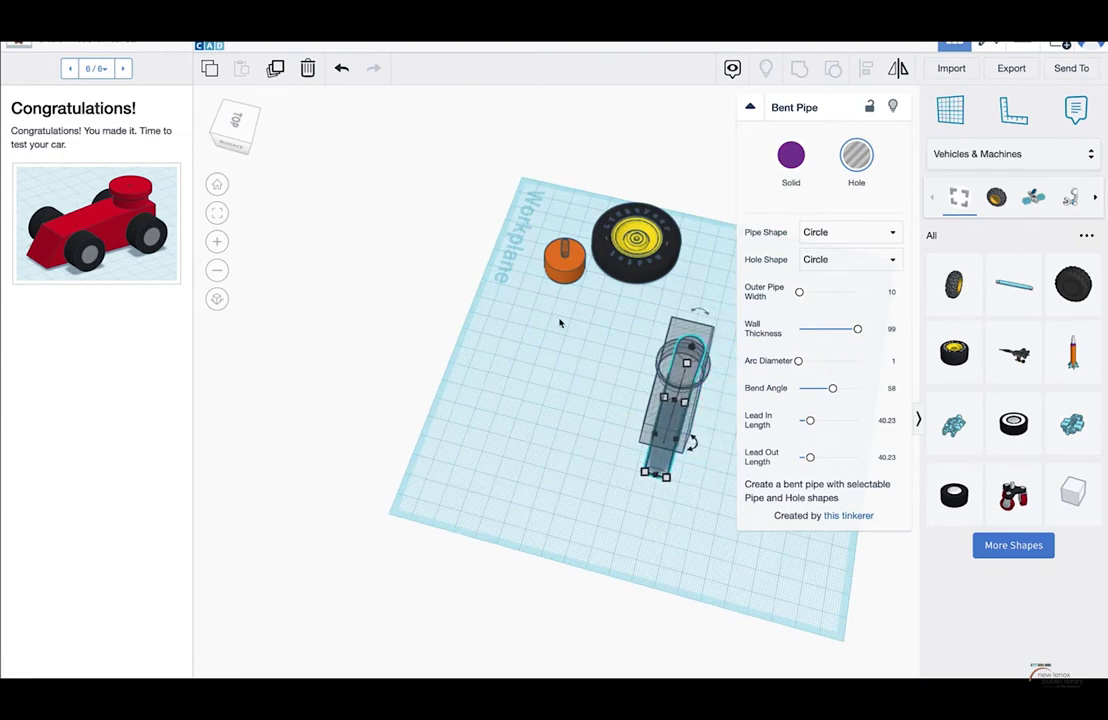
Step: Examine from the back side how the bent pipe hole runs through the car body and balloon holder
key("f")
right_click_drag(582, 346, 492, 330)
scroll(643, 425, "down", 2)
right_click_drag(643, 425, 648, 411)
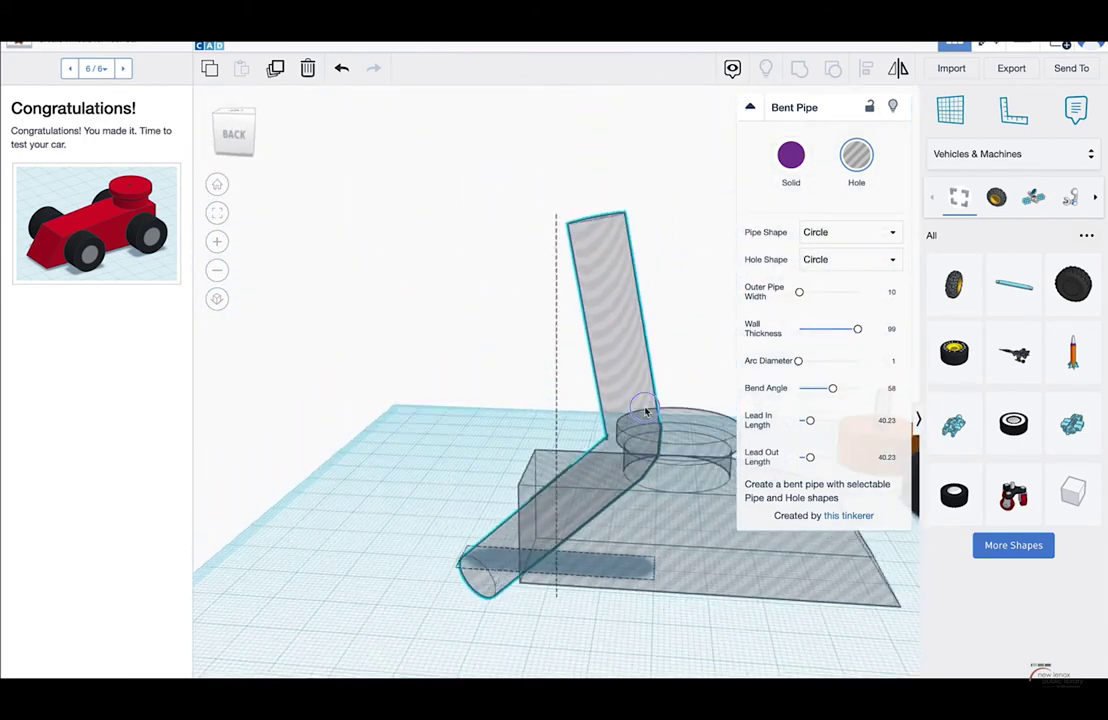
scroll(647, 412, "down", 2)
left_click(750, 107)
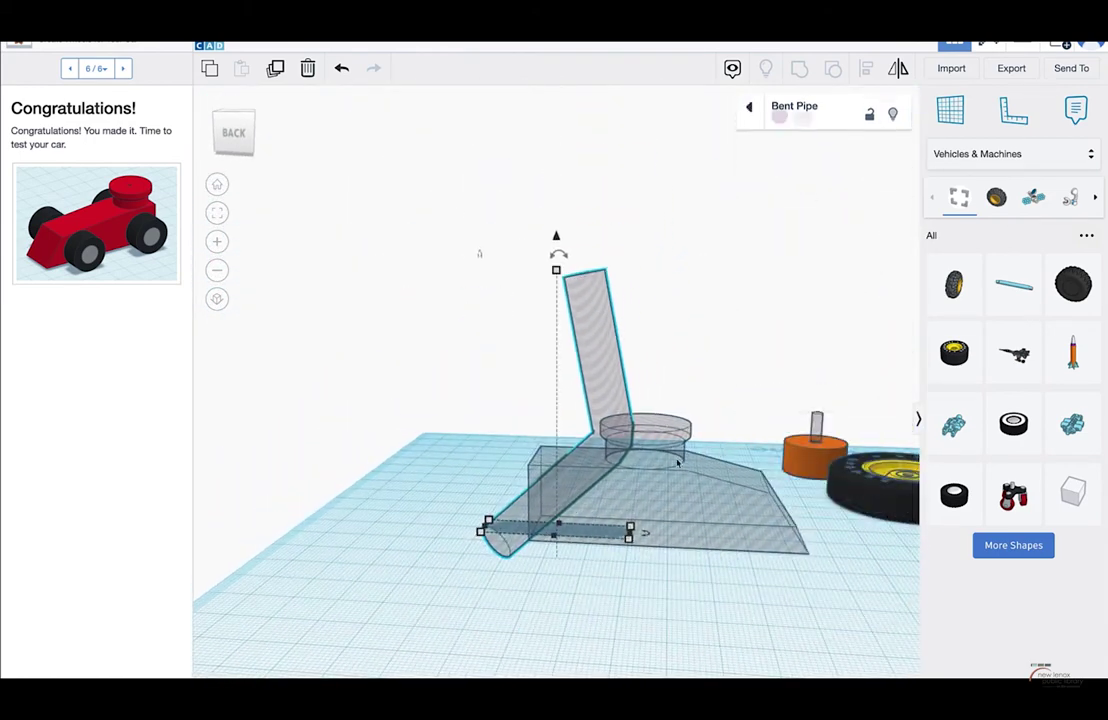
right_click_drag(692, 515, 686, 460)
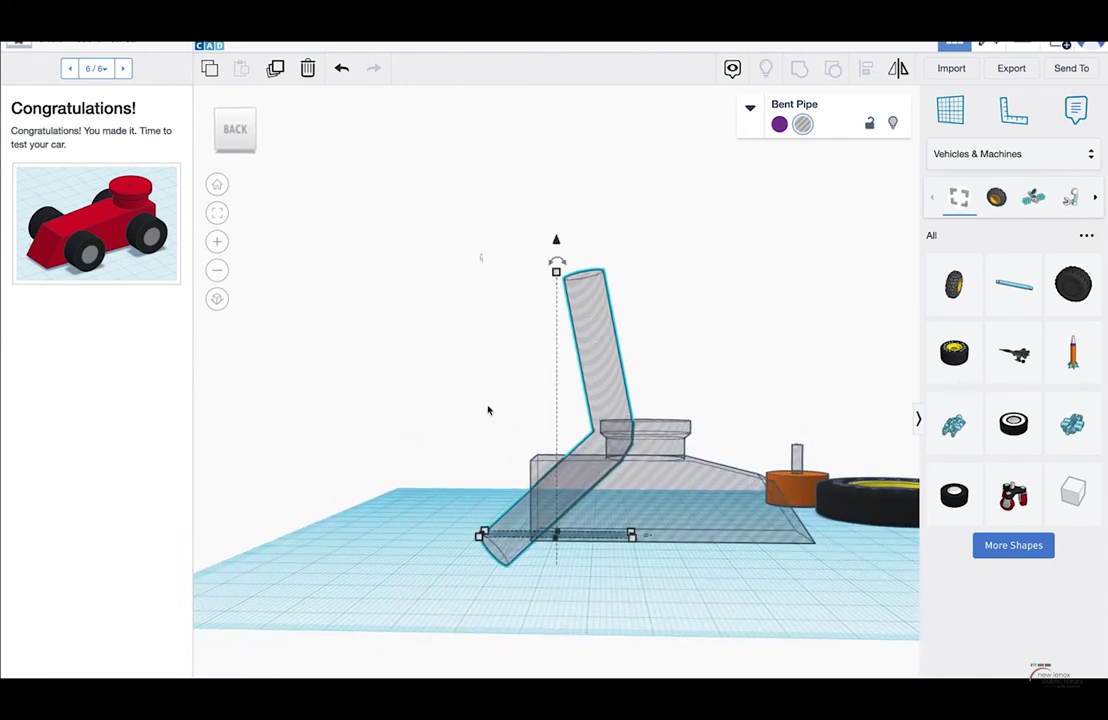
right_click_drag(654, 290, 660, 308)
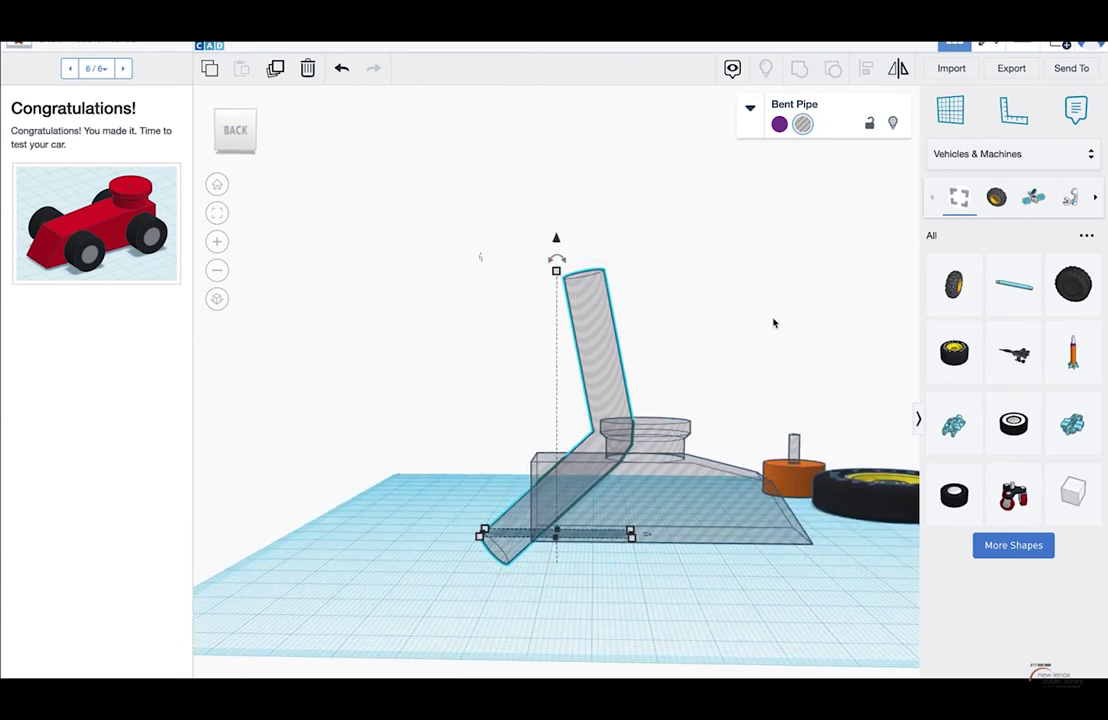
Step: Set the bent pipe's bend angle to 90 and rotate it 45° so one leg stands upright and the other lies level
left_click(748, 110)
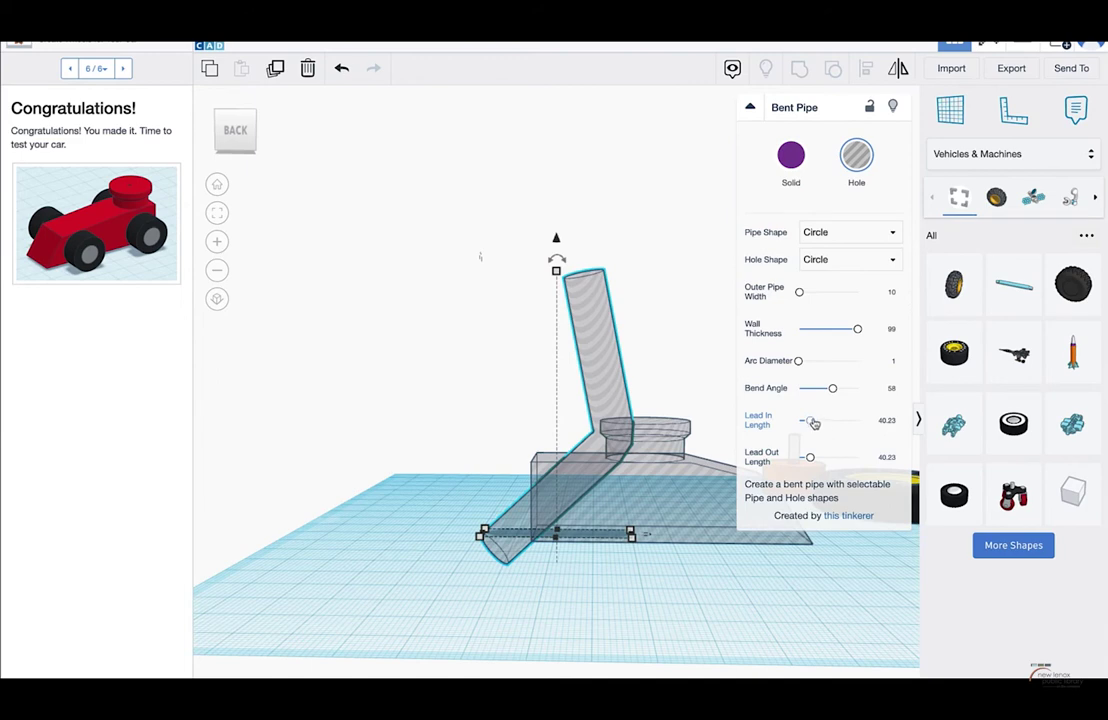
mouse_move(557, 260)
left_mouse_down()
mouse_move(600, 266)
mouse_move(560, 258)
left_mouse_up()
left_click_drag(833, 389, 896, 389)
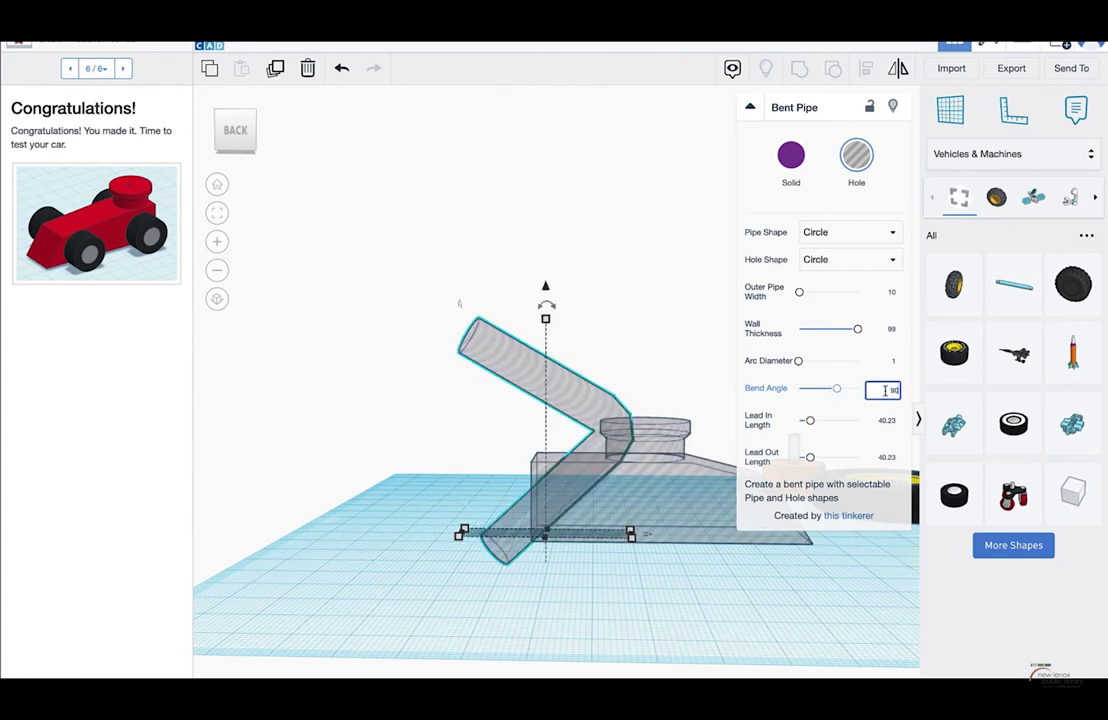
left_click(659, 370)
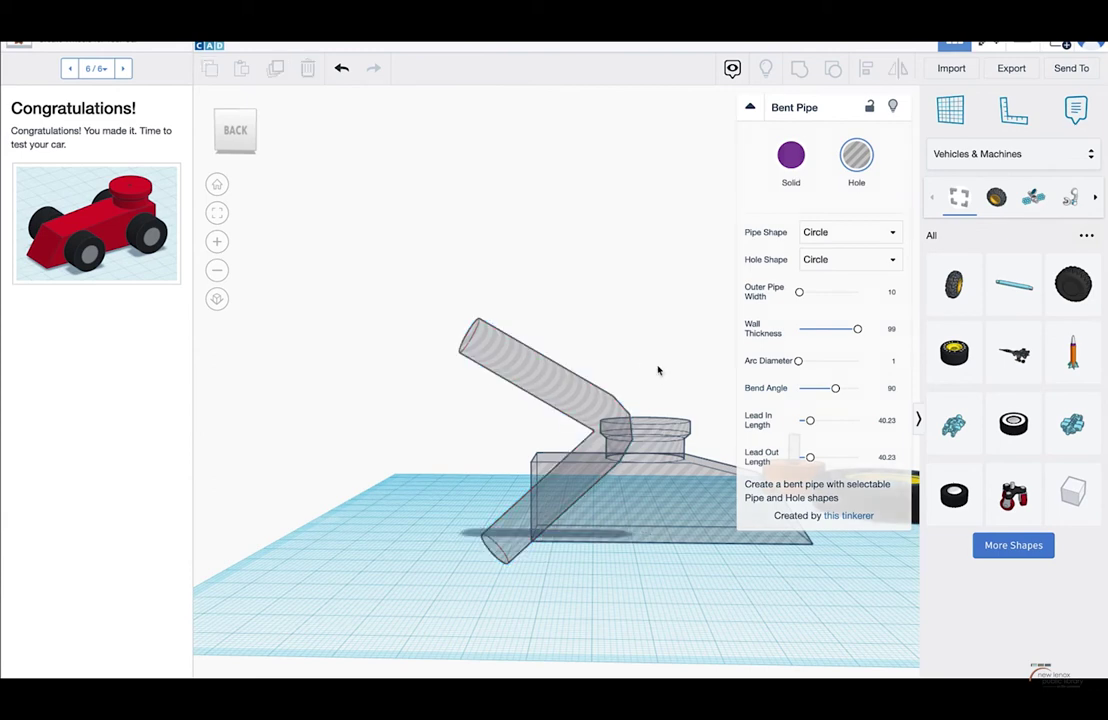
left_click(571, 371)
left_click_drag(557, 278, 658, 319)
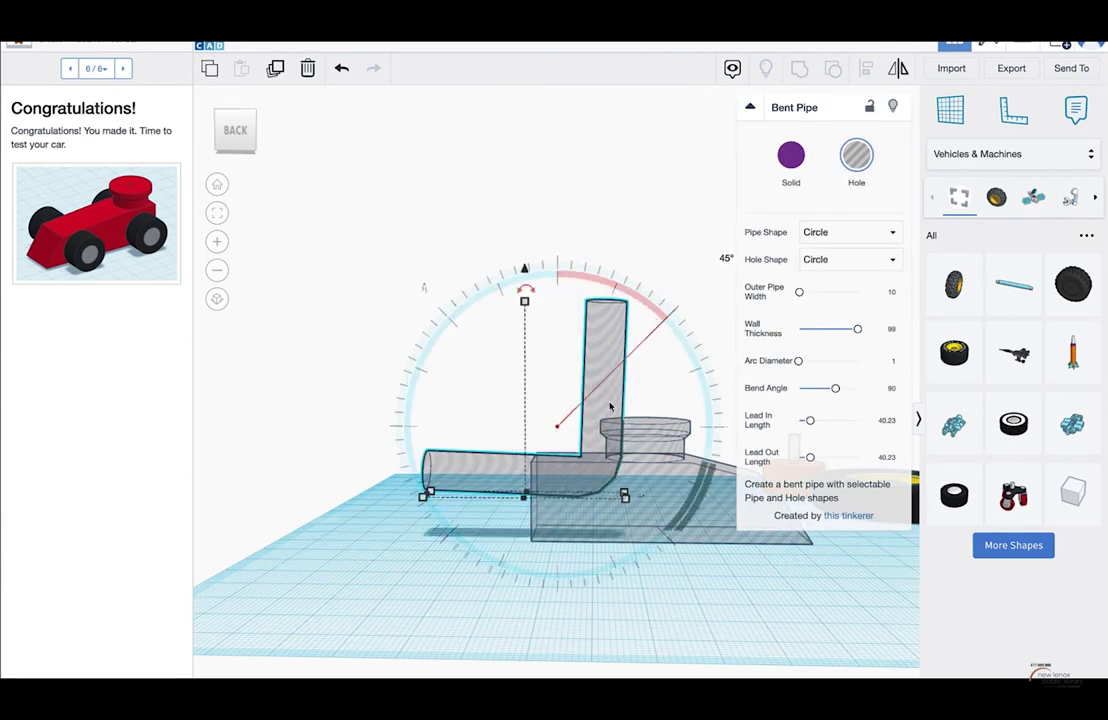
Step: Slide the bent pipe hole forward under the balloon holder and lower it 9.19 mm into the car body
left_click_drag(608, 408, 646, 408)
mouse_move(571, 314)
right_mouse_down()
mouse_move(584, 470)
mouse_move(574, 294)
right_mouse_up()
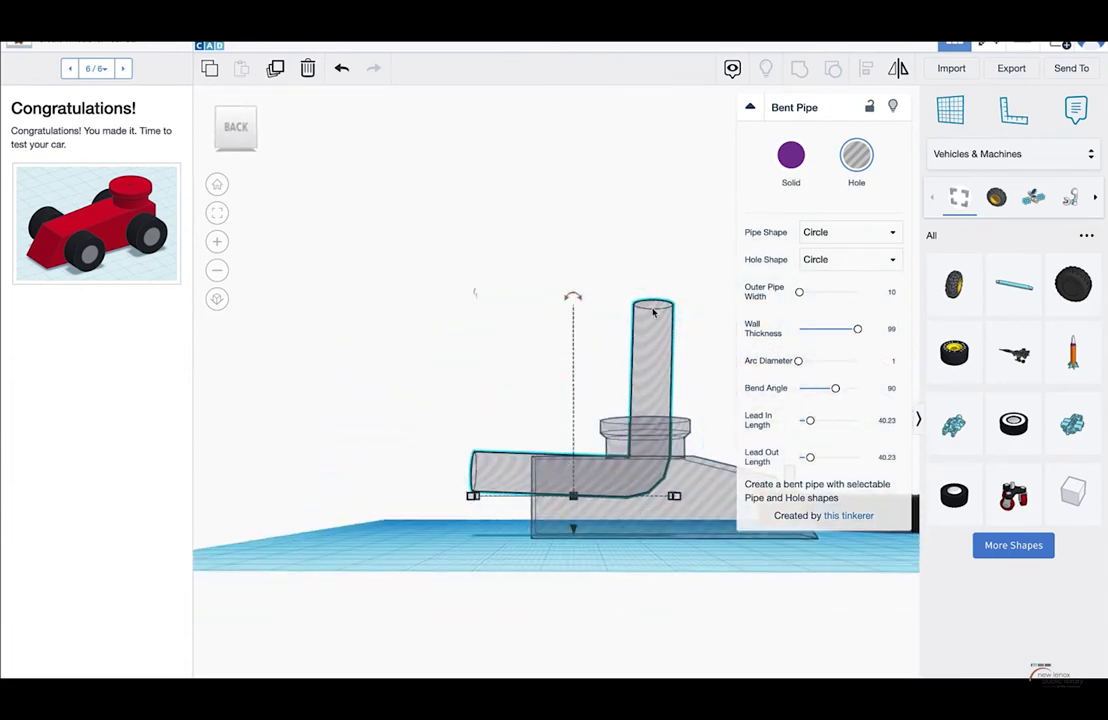
right_click_drag(594, 311, 574, 267)
left_click_drag(574, 267, 572, 318)
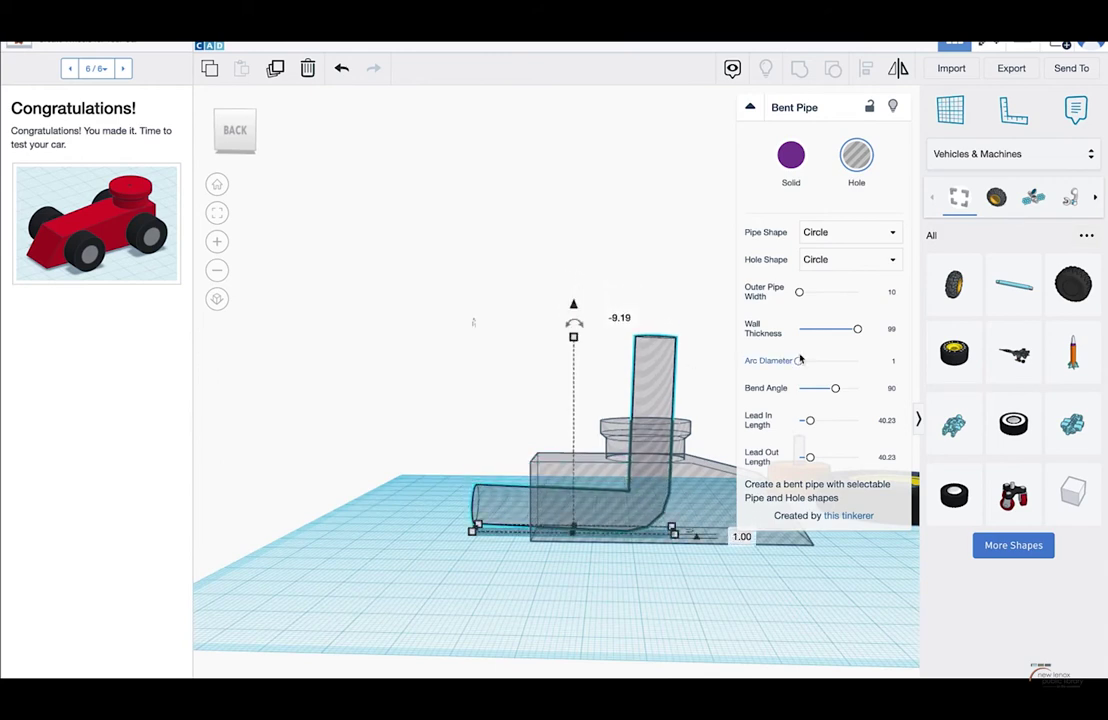
Step: Set the bent pipe's bend angle to 99 and raise the pipe slightly within the car body
left_click(720, 352)
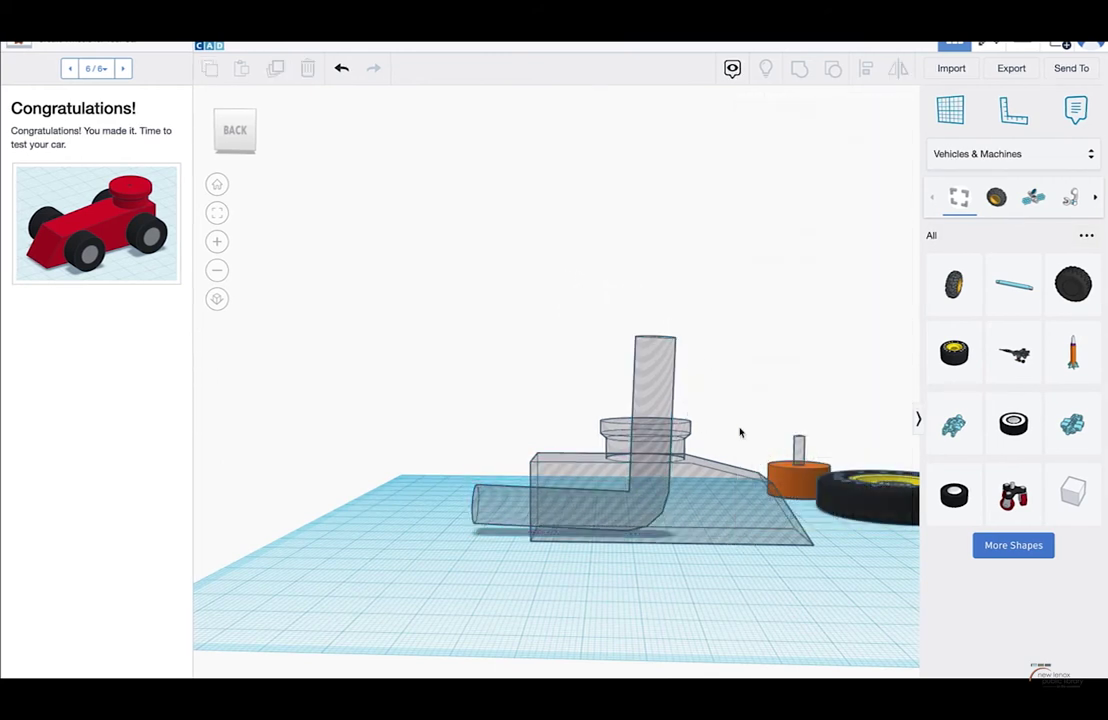
left_click(661, 377)
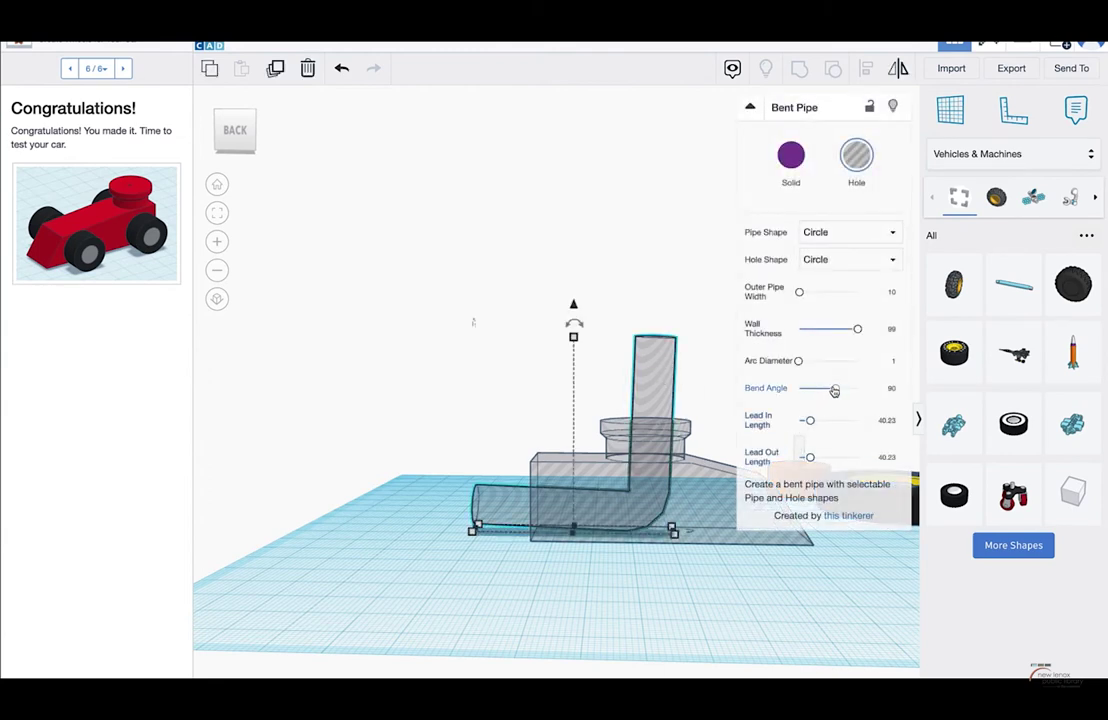
left_click_drag(835, 390, 836, 388)
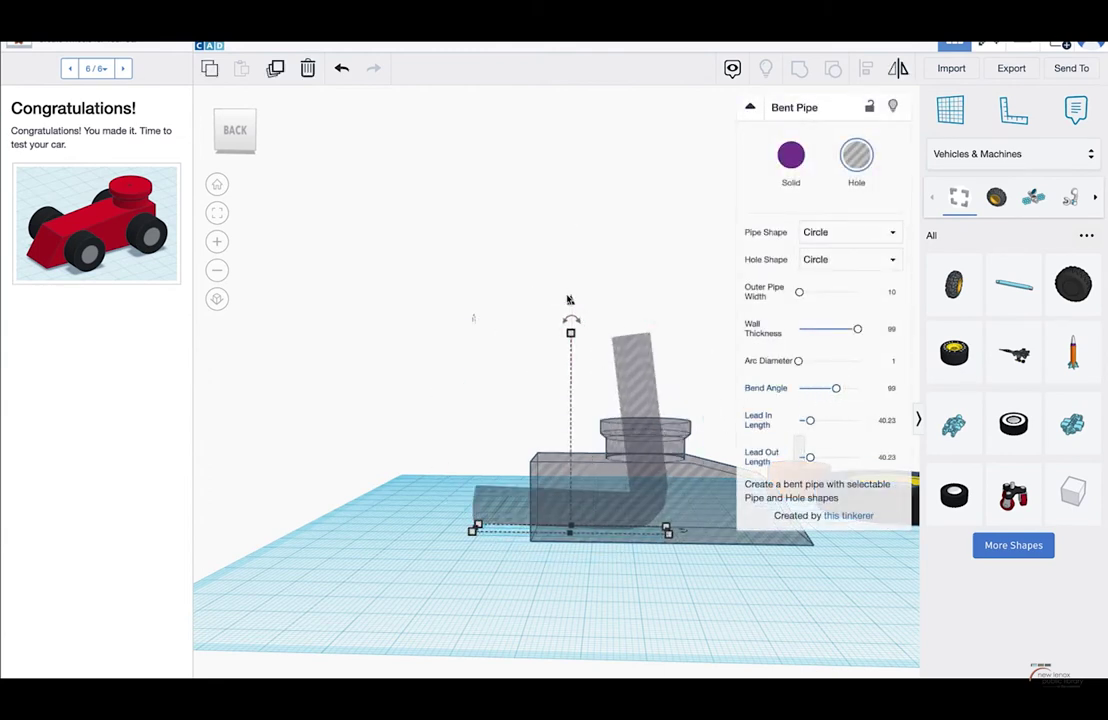
right_click_drag(571, 300, 535, 460)
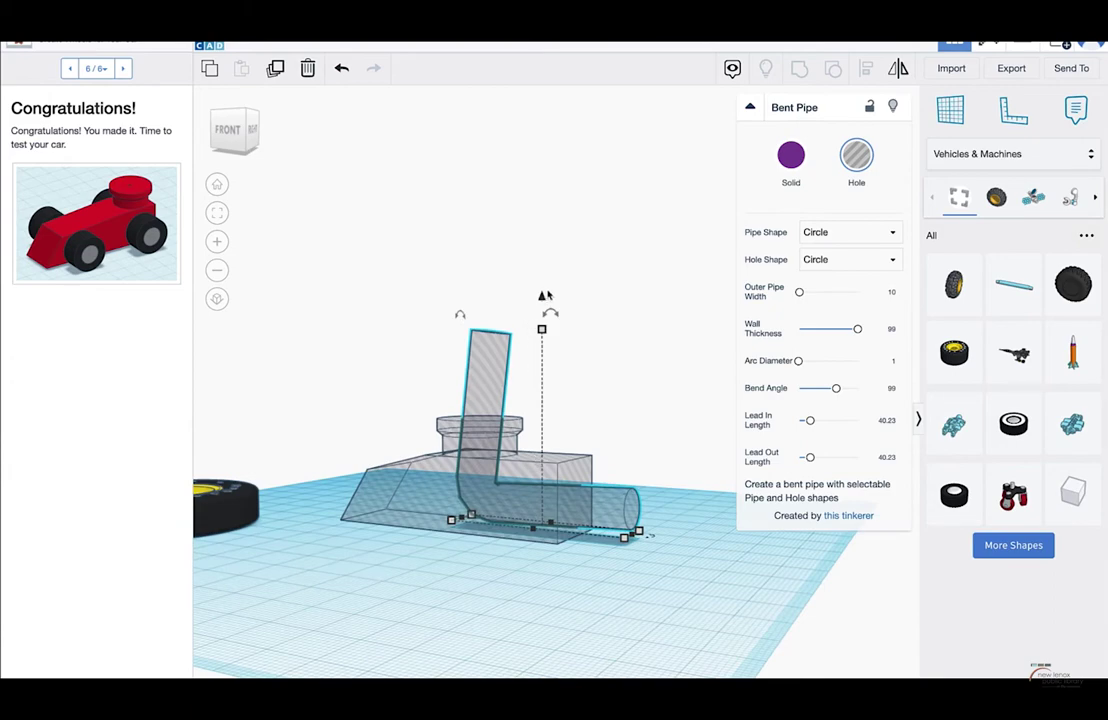
left_click_drag(543, 296, 543, 286)
Step: Turn the grouped car body and balloon holder back into a blue solid
right_click_drag(574, 296, 588, 527)
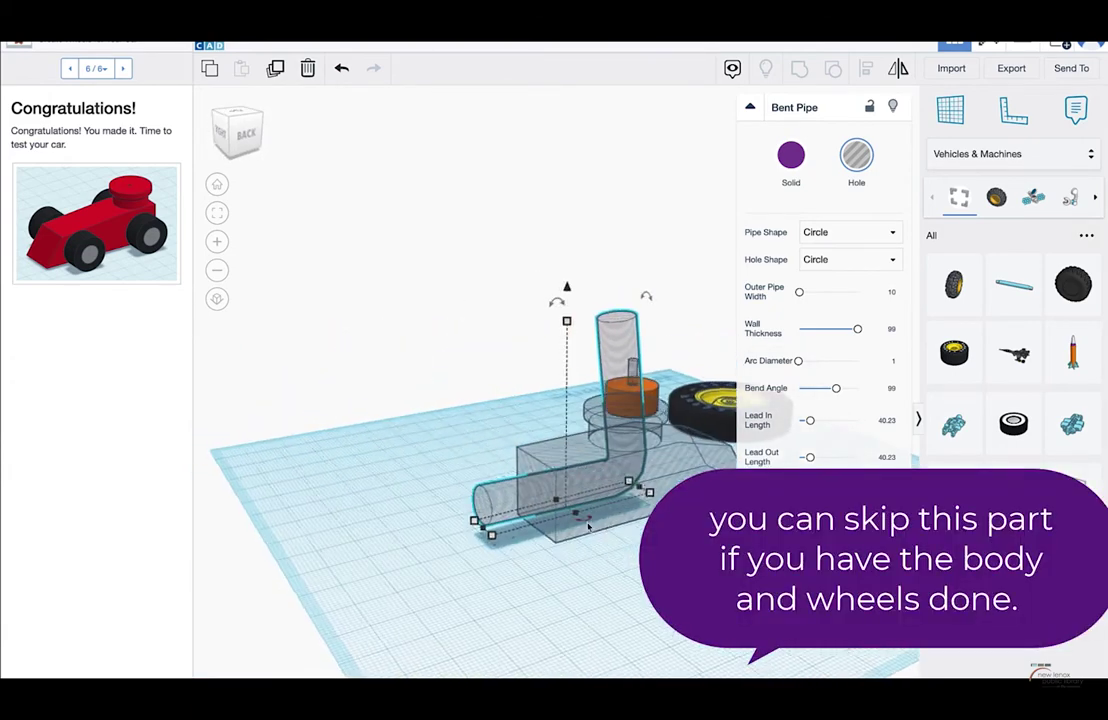
left_click(672, 477)
right_click_drag(672, 477, 722, 462)
left_click(793, 156)
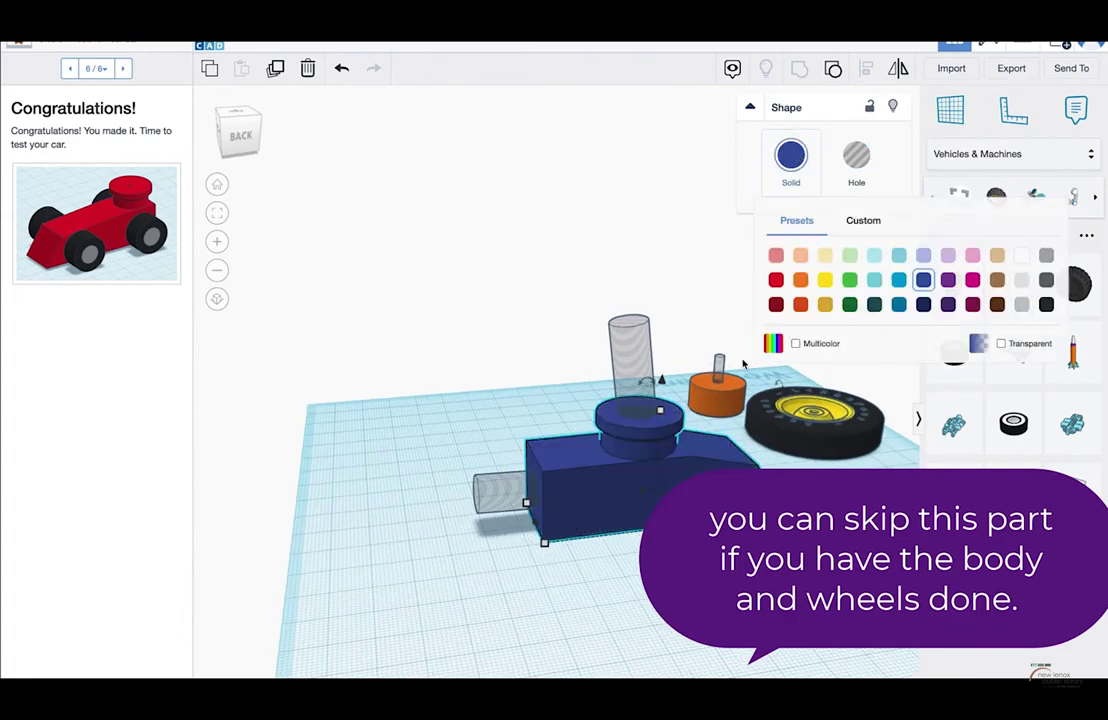
right_click(760, 357)
left_click(687, 376)
right_click_drag(675, 331, 529, 349)
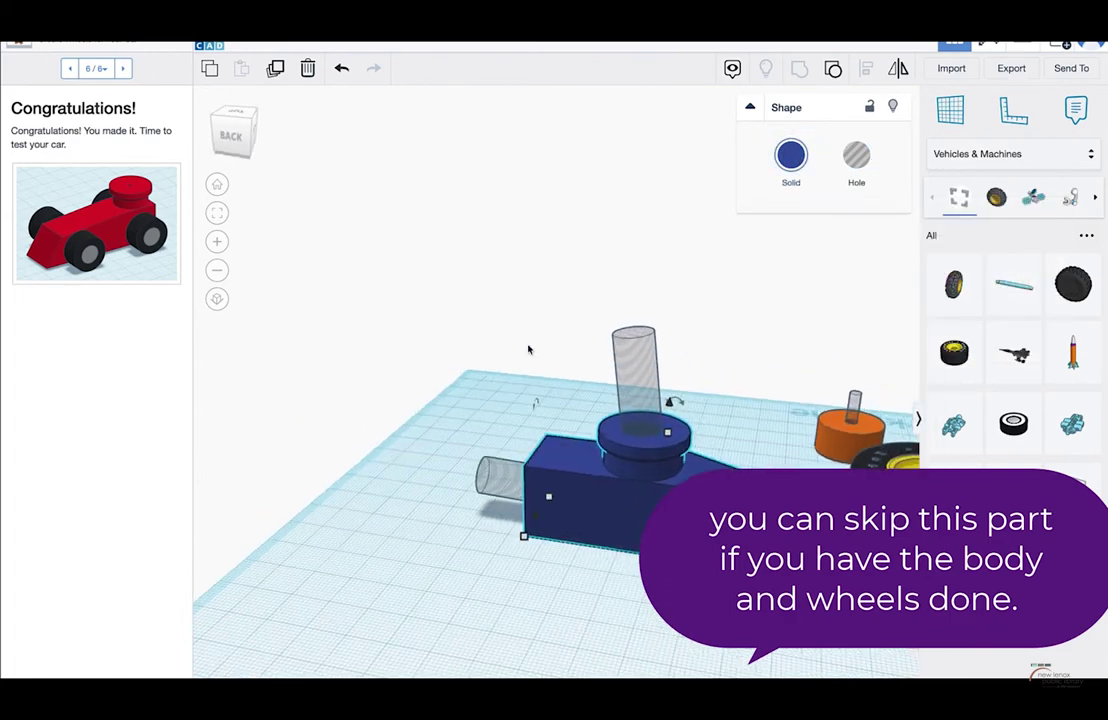
Step: Group the car with the bent pipe hole to cut the airway through the balloon holder and body
left_click_drag(403, 313, 633, 523)
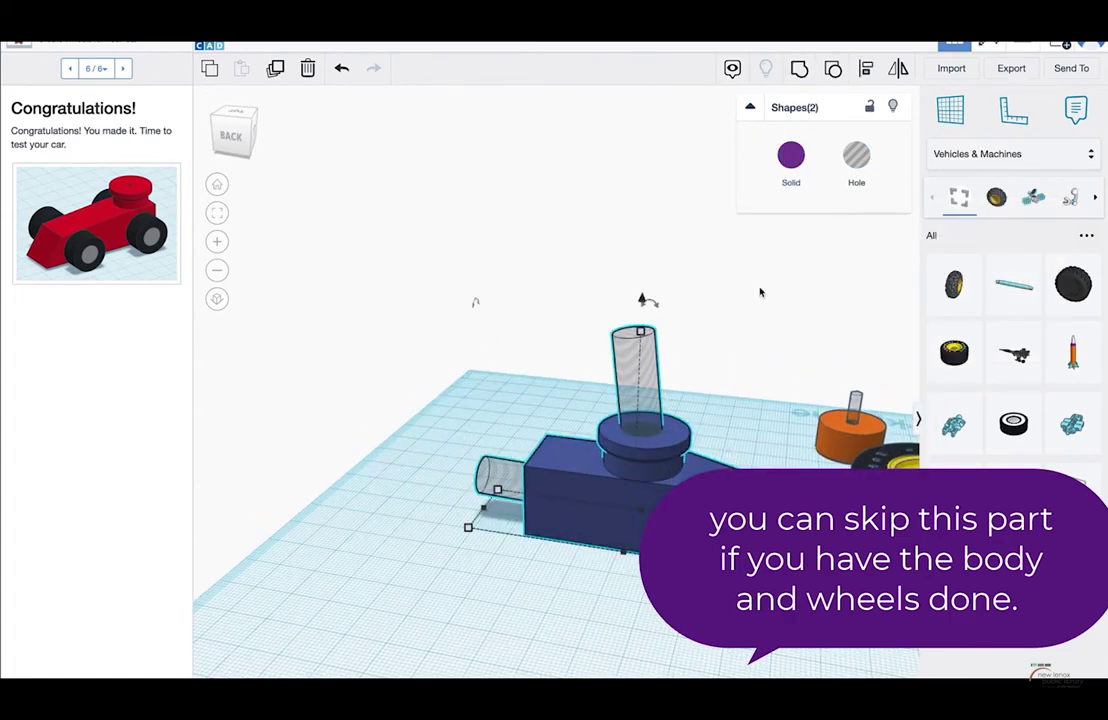
key("ctrl+g")
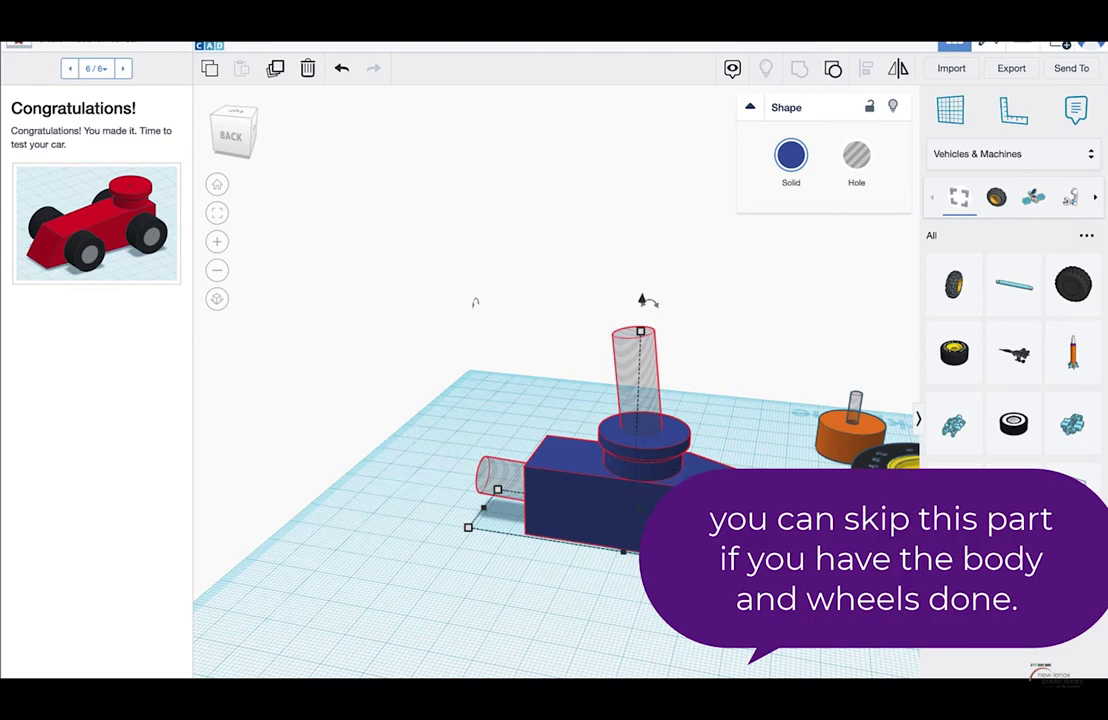
right_click_drag(643, 380, 589, 334)
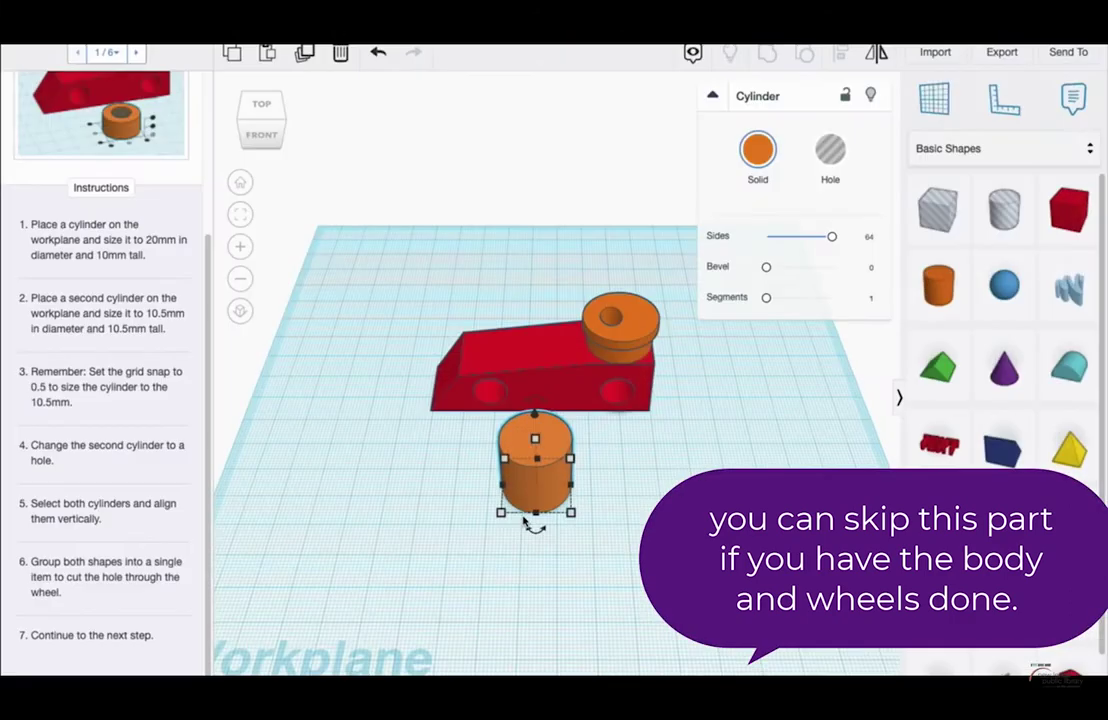
Step: Set the height of the wheel cylinder in front of the car to 10 mm
key("f")
right_click_drag(581, 539, 581, 468)
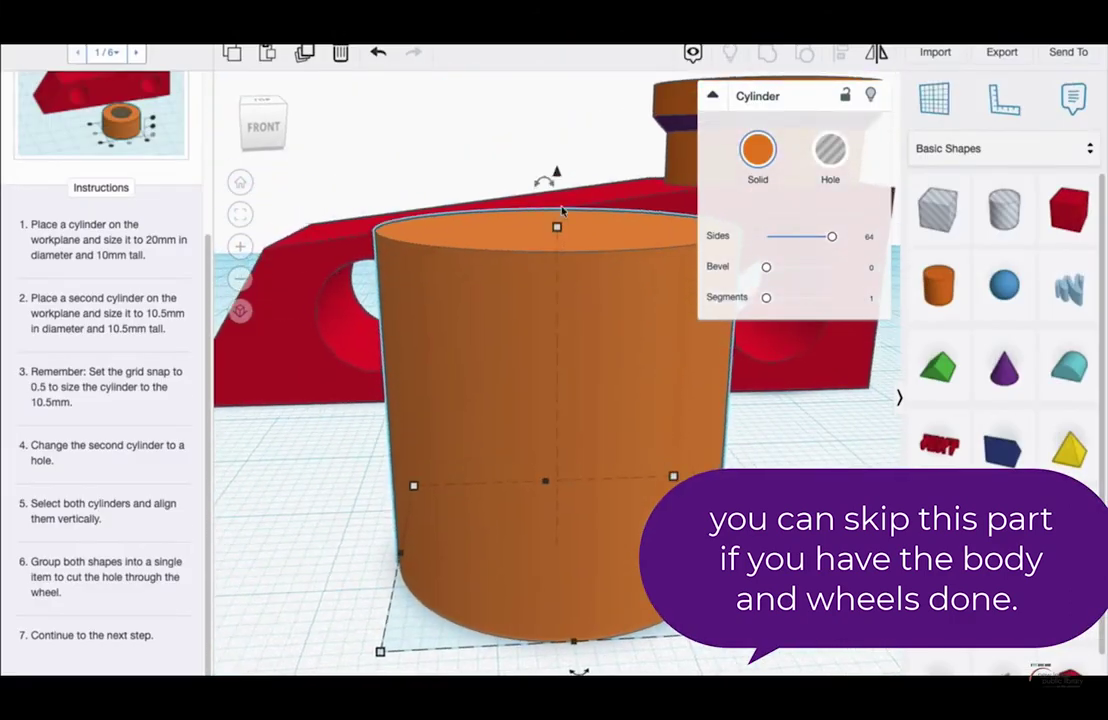
mouse_move(558, 231)
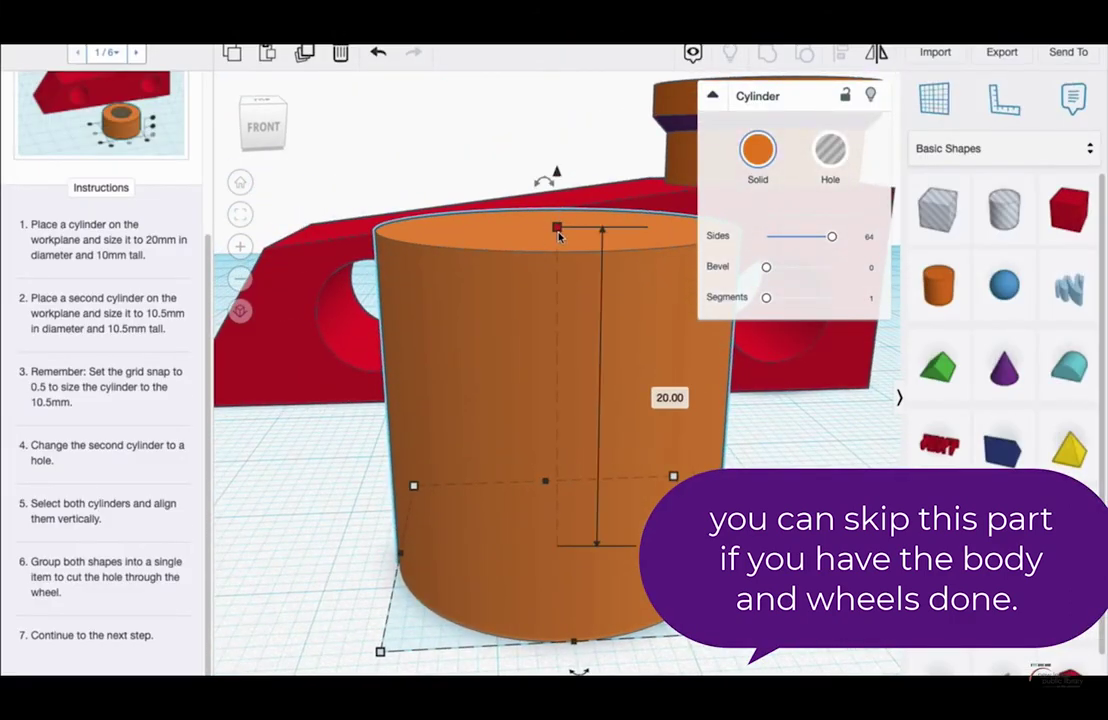
left_click(672, 399)
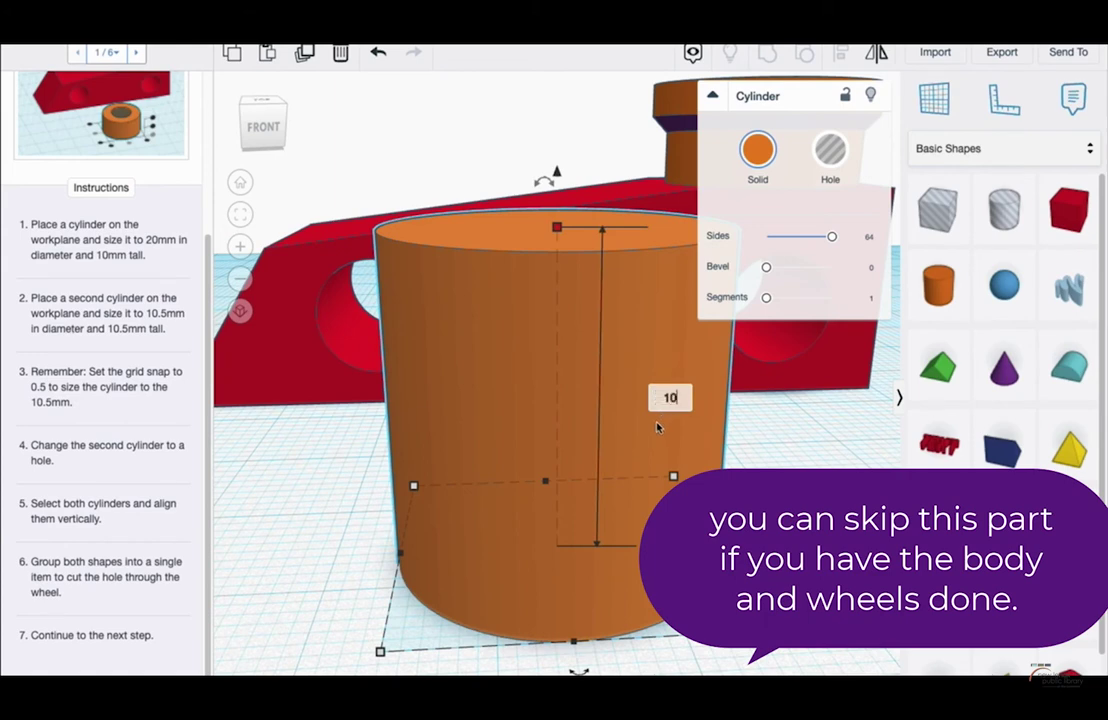
key("Return")
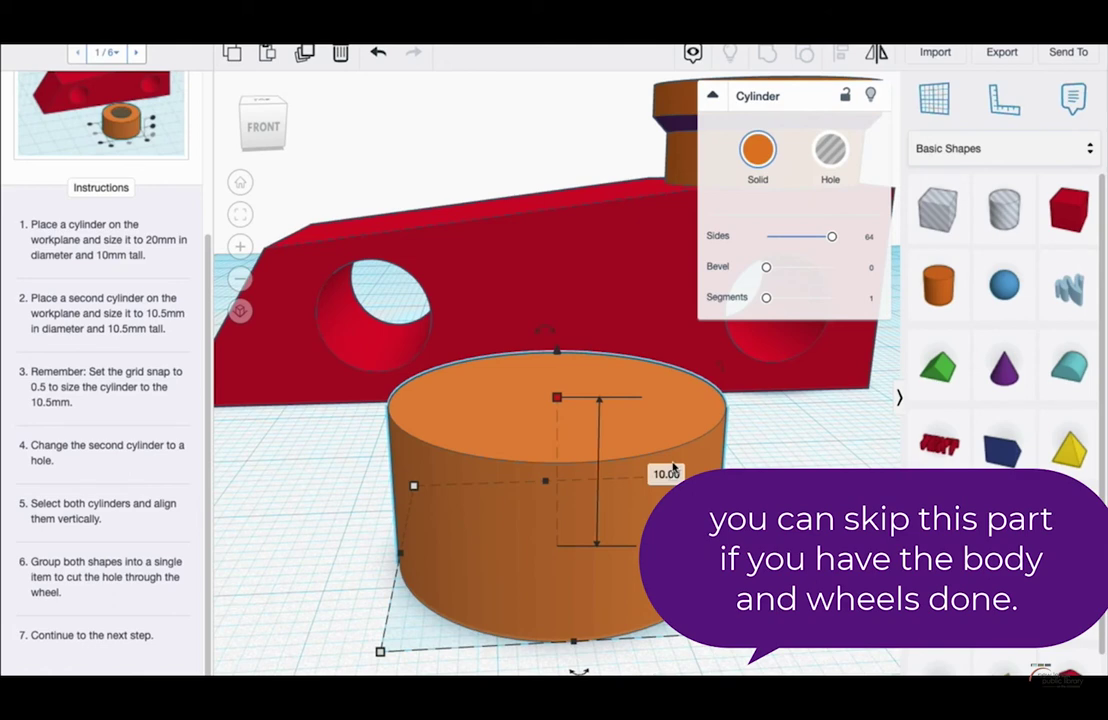
scroll(676, 443, "down", 5)
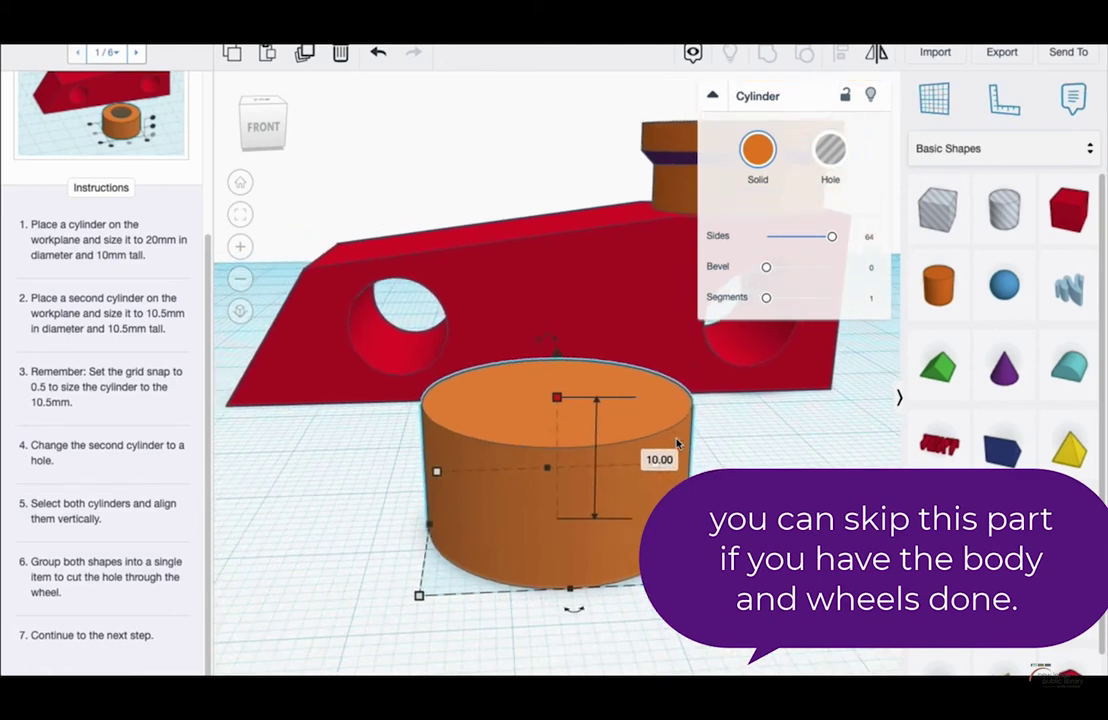
Step: Place a second cylinder beside the wheel cylinder and size it to 10.5 mm in diameter and 10.5 mm tall
left_click_drag(953, 291, 710, 392)
left_click(712, 96)
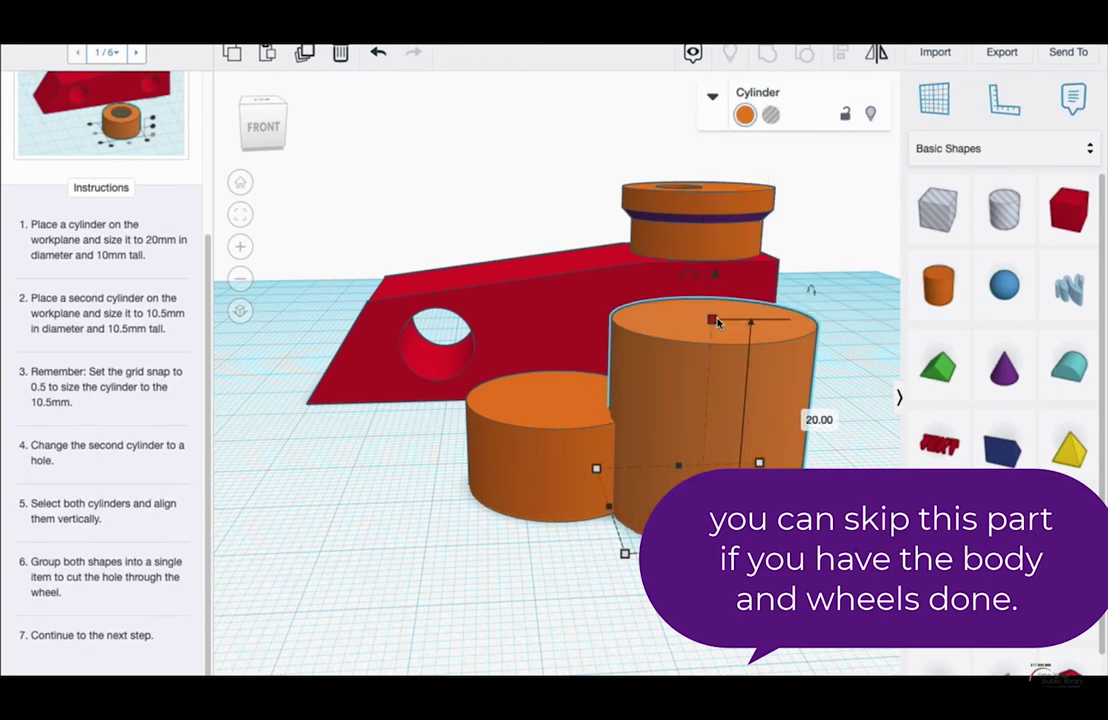
left_click(712, 319)
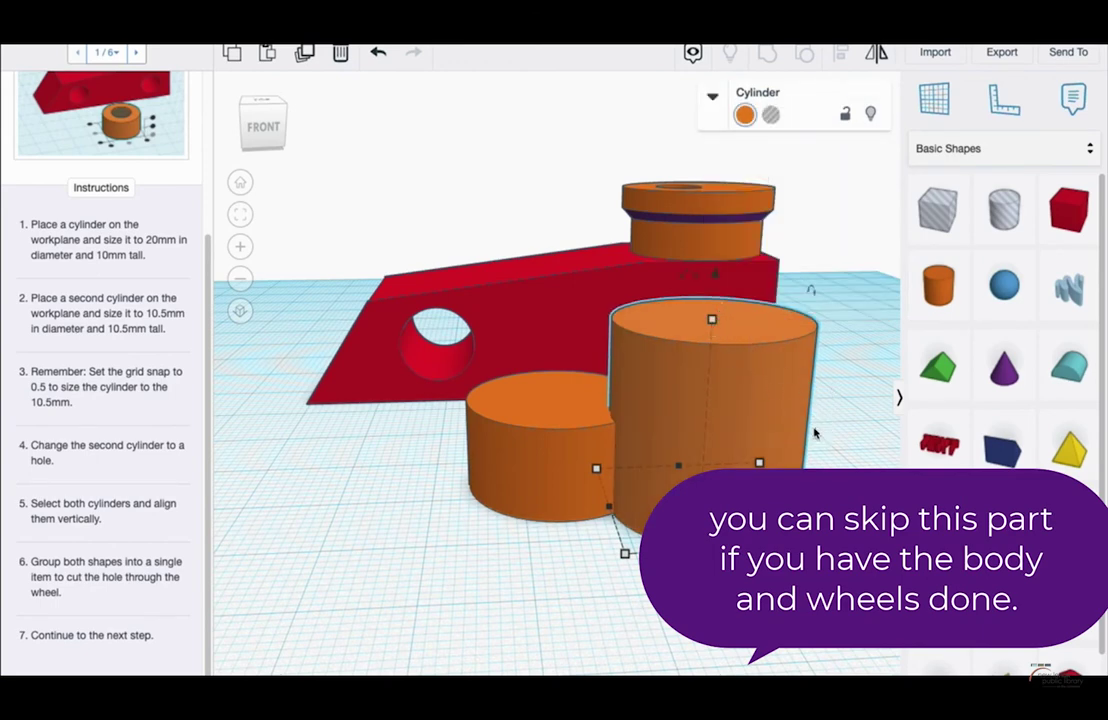
left_click(814, 430)
left_click(725, 342)
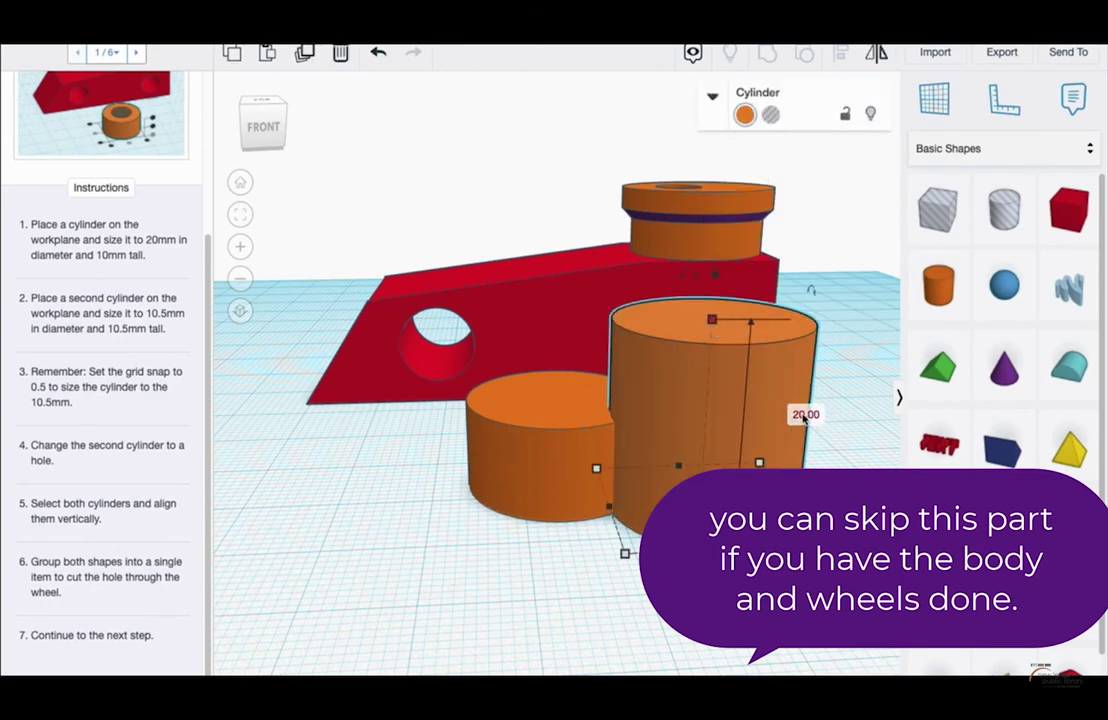
left_click(805, 415)
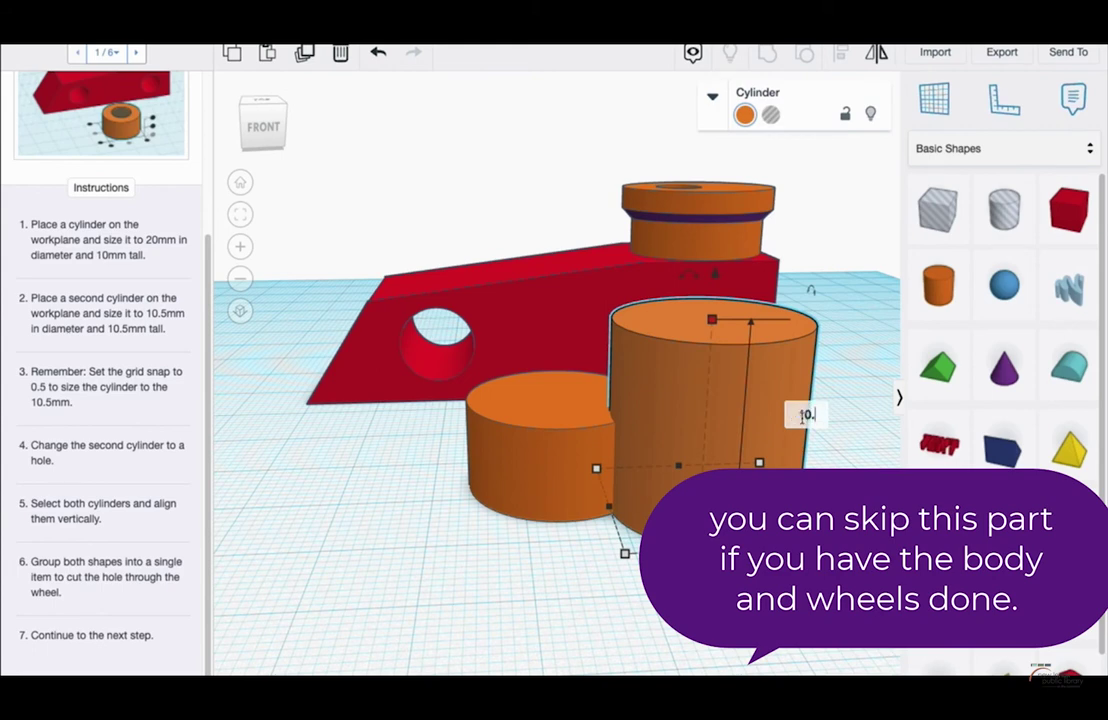
key("Return")
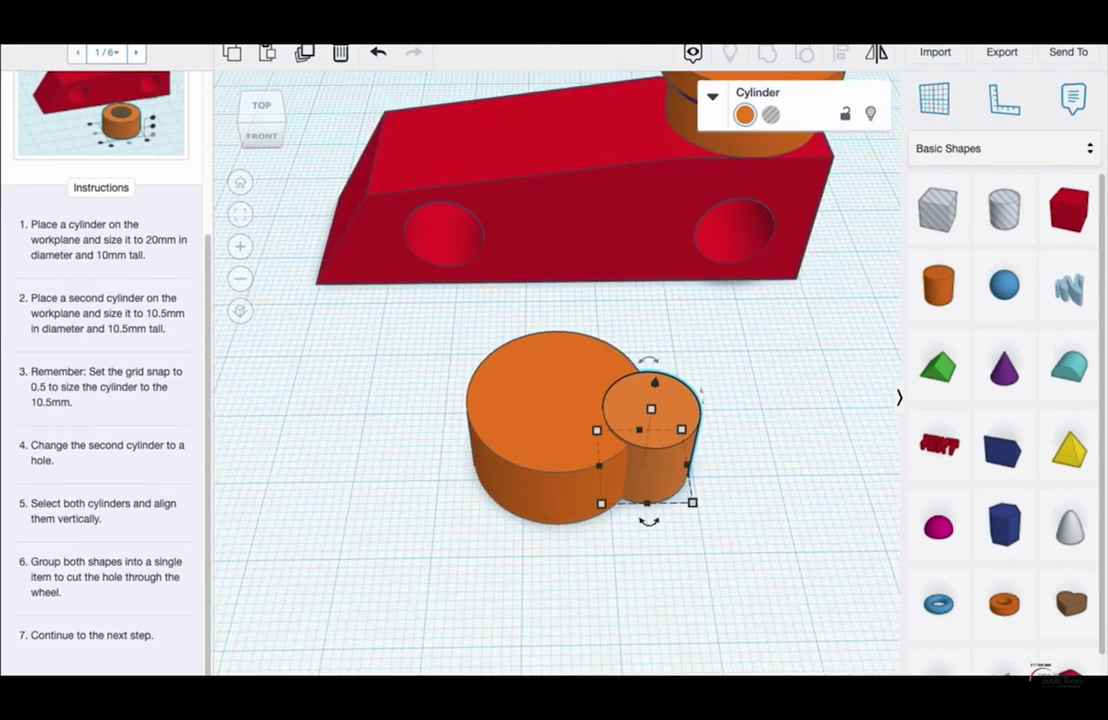
Step: Choose a finer snap grid and move the small cylinder into the centre of the wheel cylinder
left_click(866, 670)
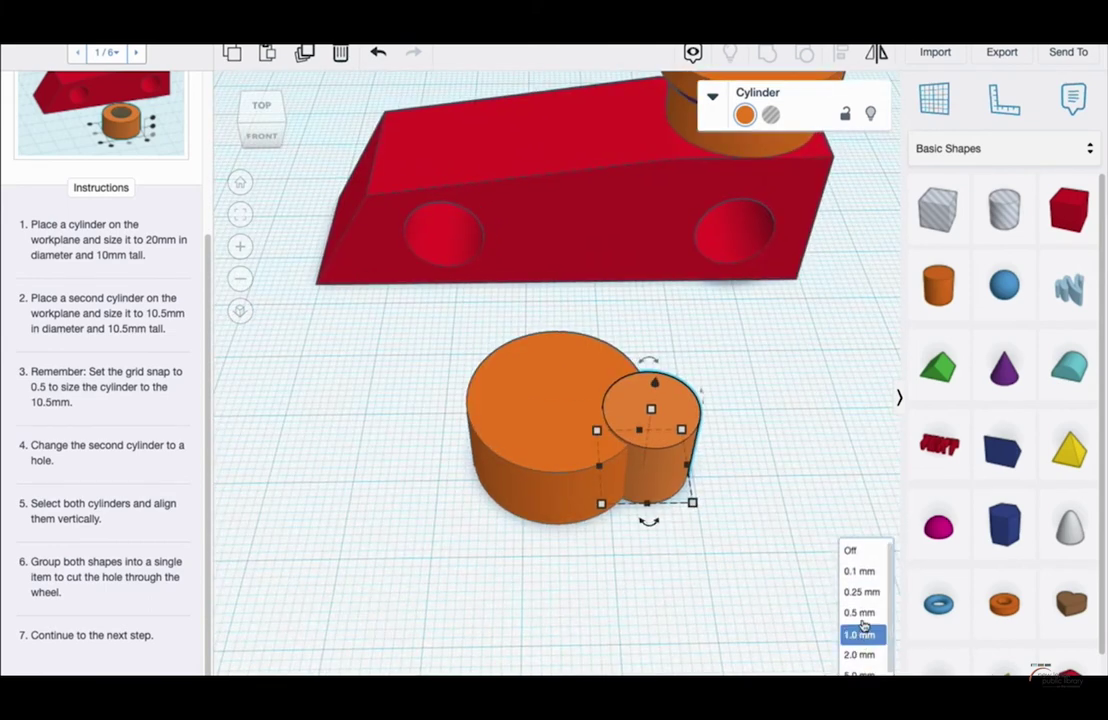
left_click(863, 601)
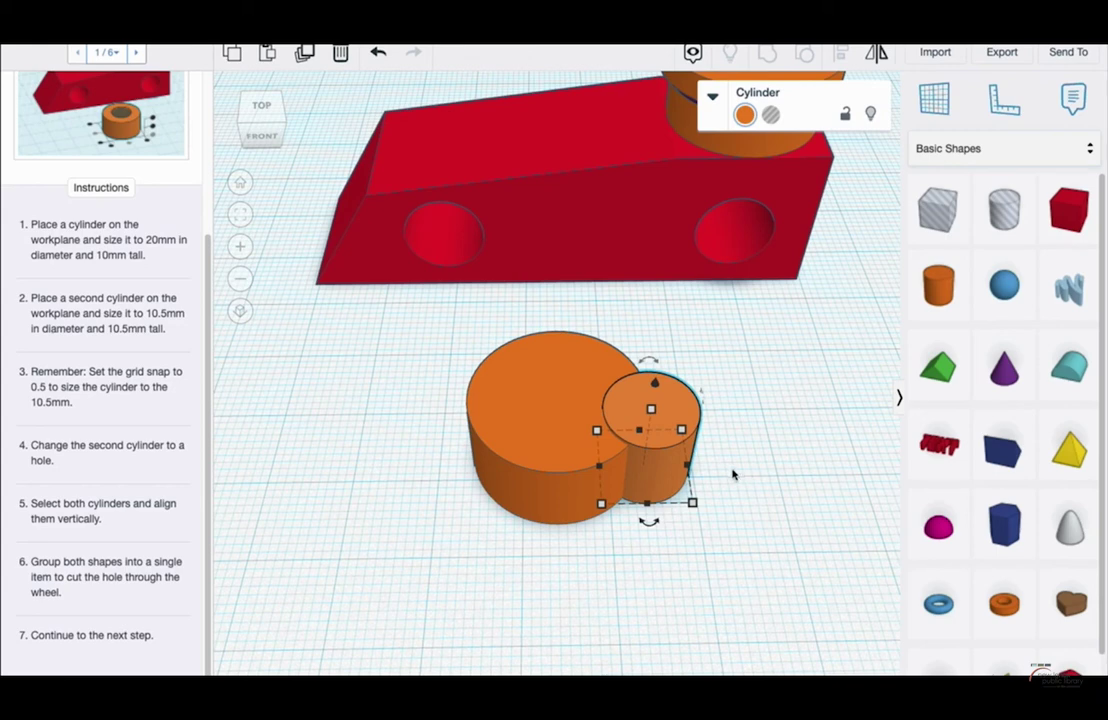
left_click_drag(683, 414, 563, 419)
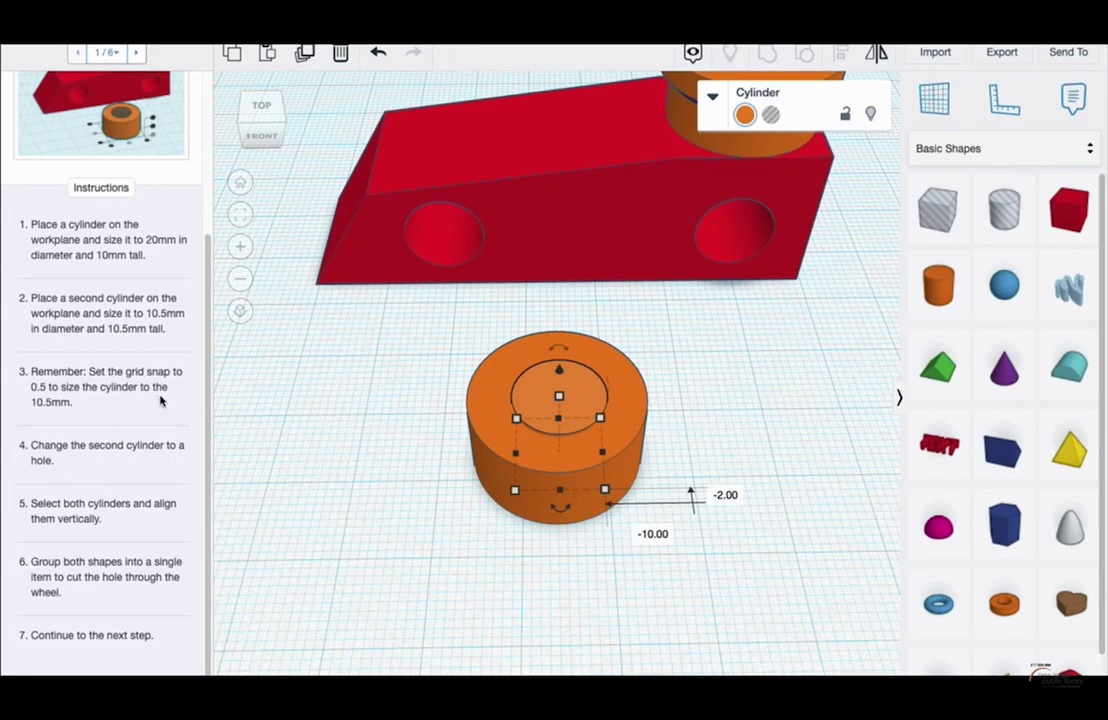
scroll(562, 418, "down", 2)
scroll(570, 412, "up", 4)
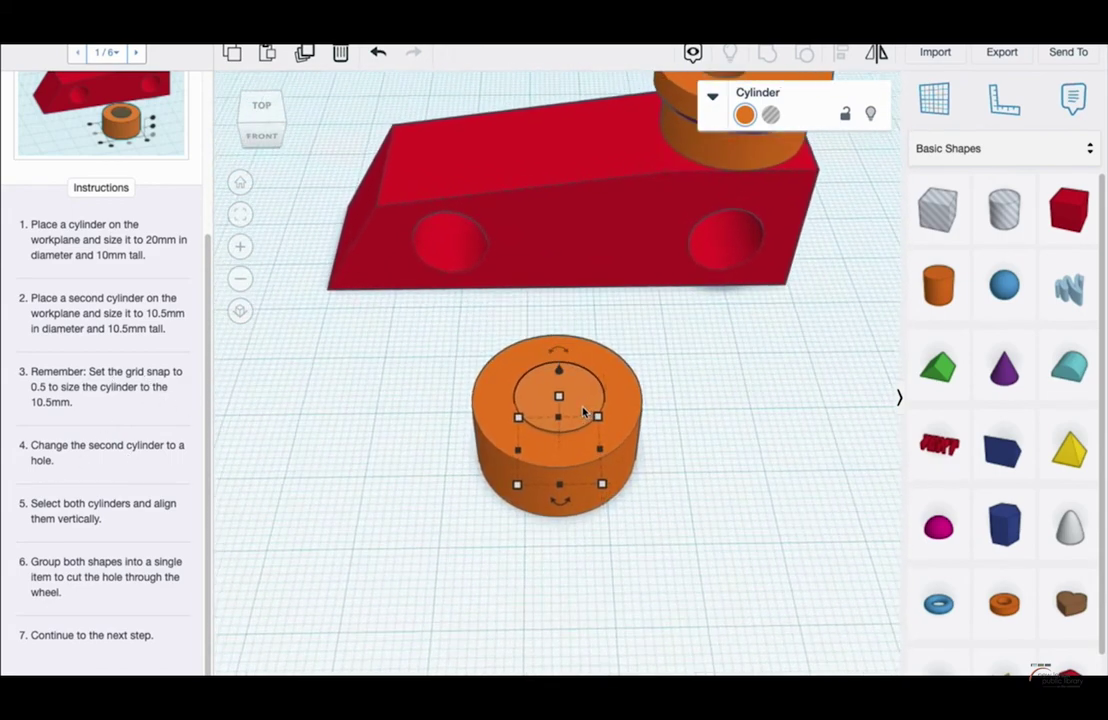
mouse_move(580, 409)
left_mouse_down()
mouse_move(586, 420)
mouse_move(581, 397)
left_mouse_up()
scroll(581, 397, "up", 3)
mouse_move(715, 500)
right_mouse_down()
mouse_move(720, 366)
mouse_move(715, 480)
right_mouse_up()
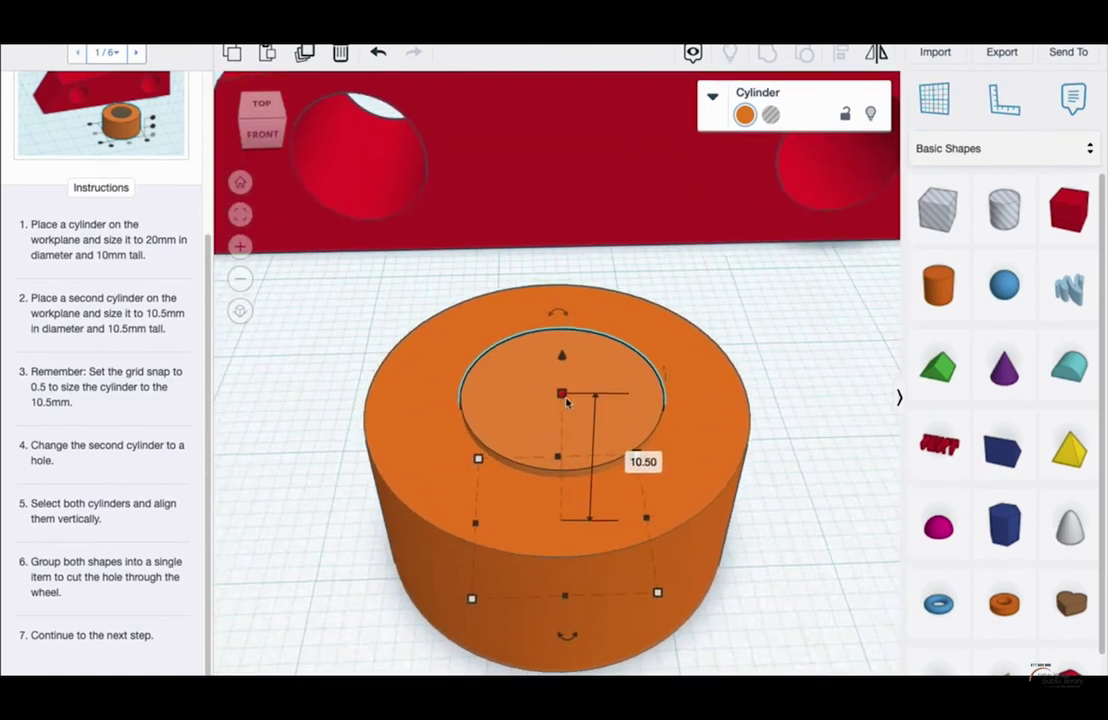
left_click(573, 418)
left_click(574, 416)
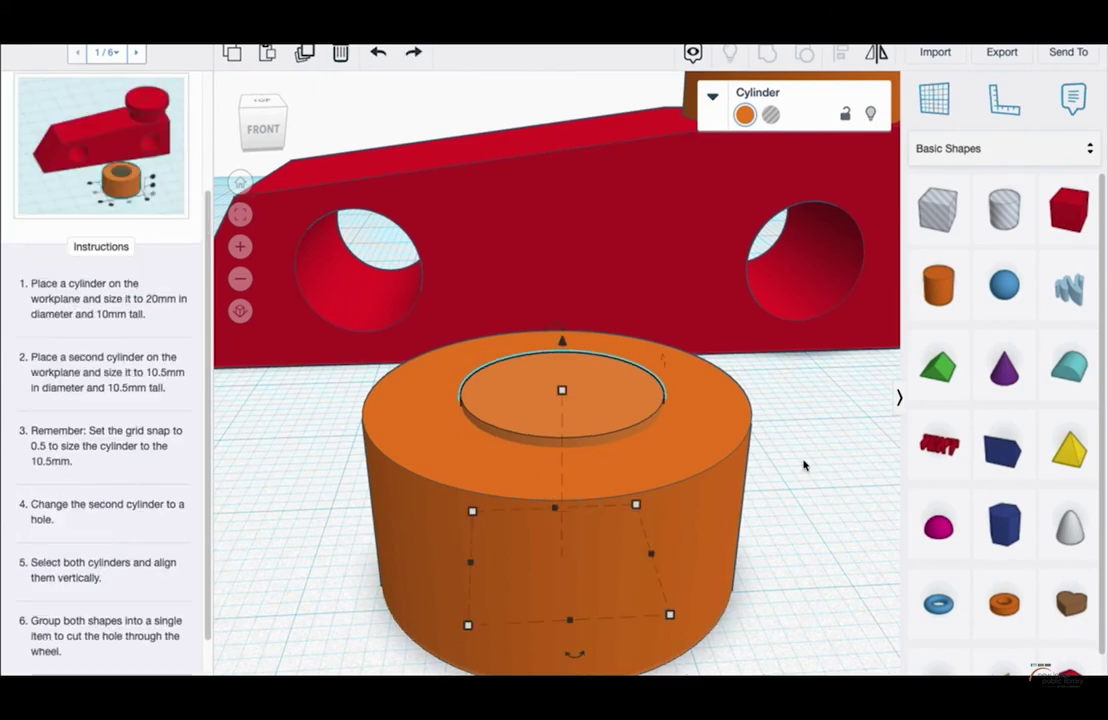
Step: Change the inner cylinder to a hole and group it with the outer cylinder to cut through the wheel
mouse_move(832, 431)
right_mouse_down()
mouse_move(830, 585)
mouse_move(789, 376)
mouse_move(811, 312)
mouse_move(822, 414)
right_mouse_up()
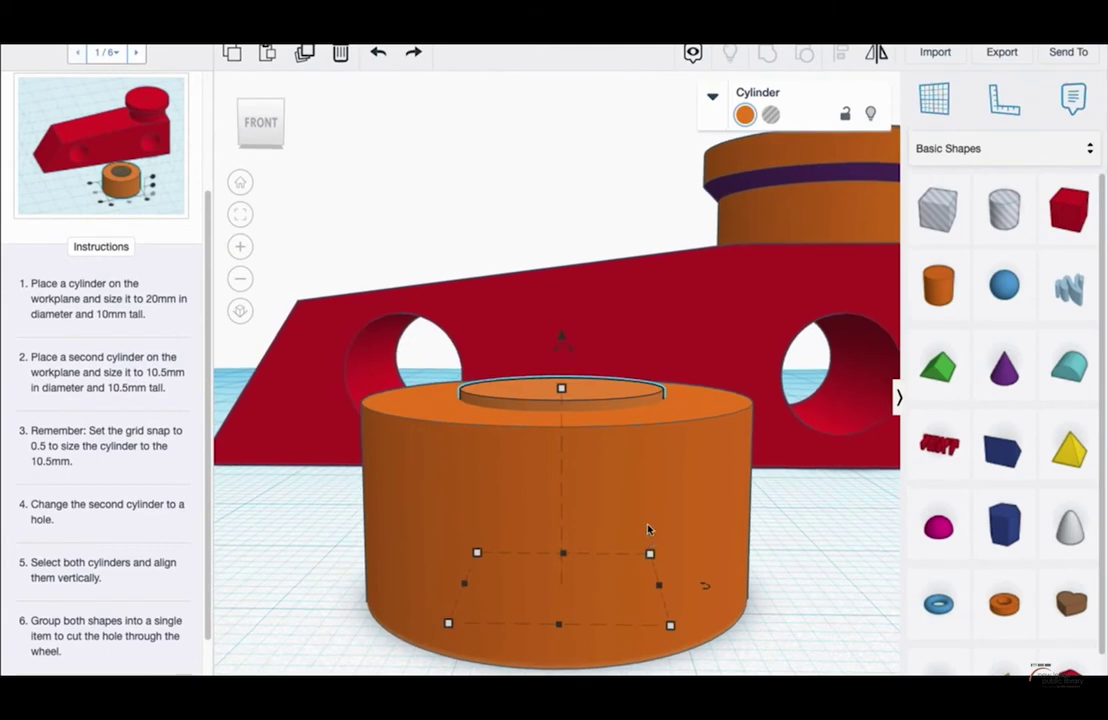
left_click(771, 116)
scroll(78, 572, "down", 2)
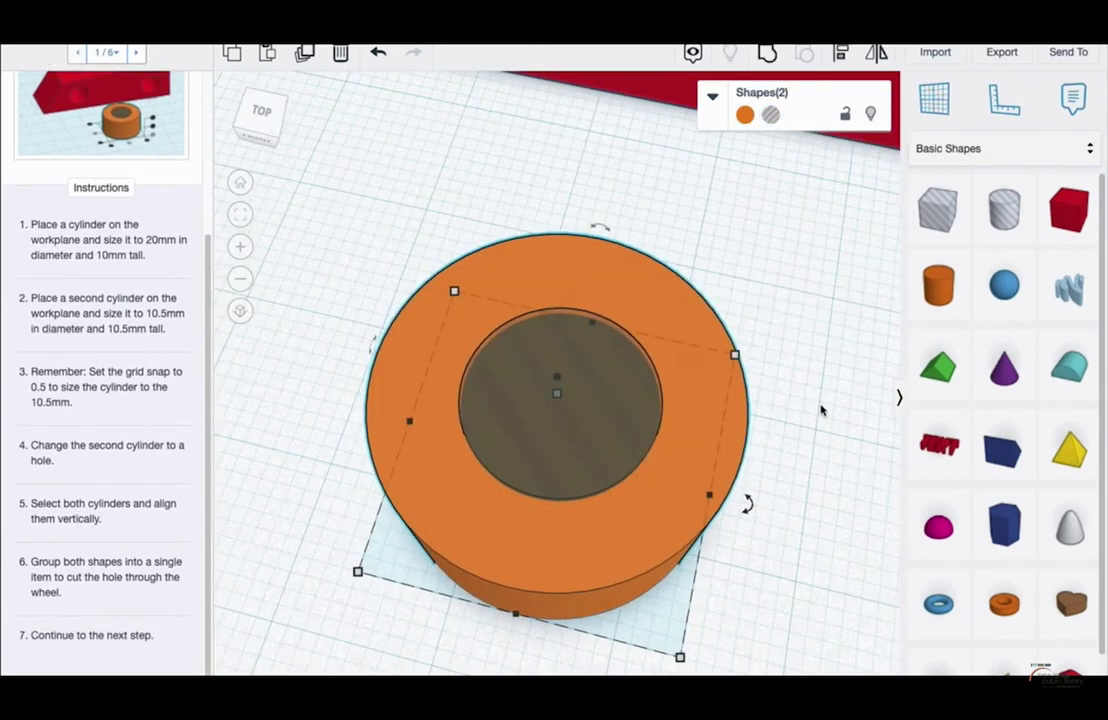
left_click(766, 52)
right_click_drag(637, 482, 556, 552)
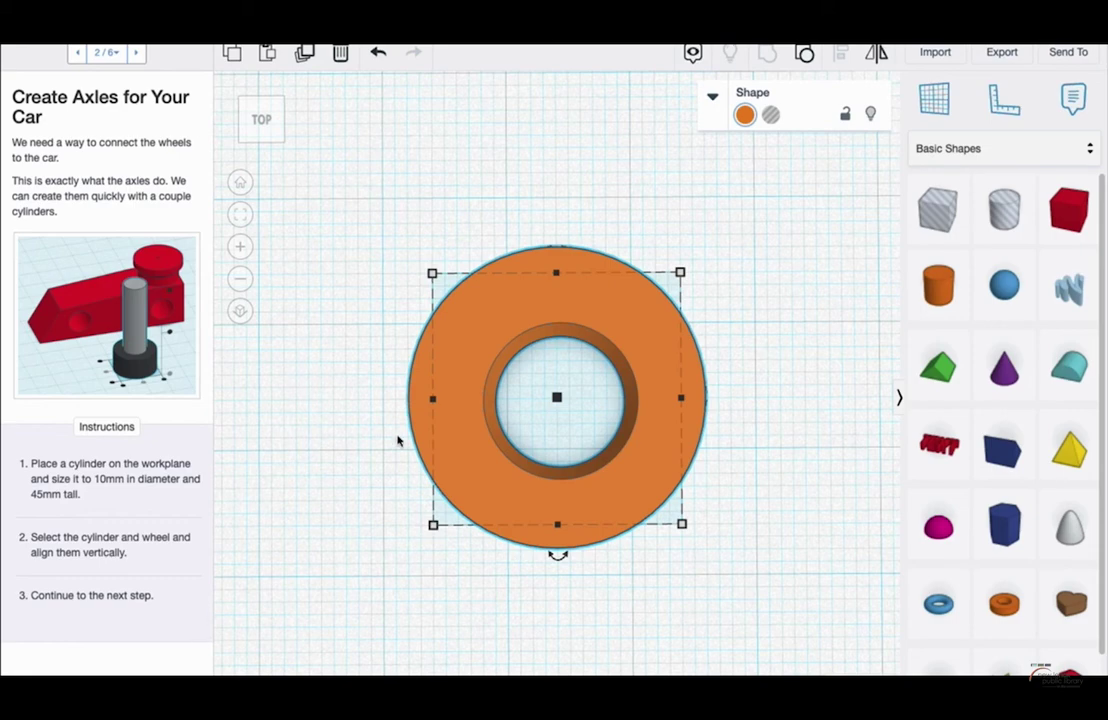
Step: Place a new cylinder for the axle beside the wheel and set its sides to 64
right_click_drag(663, 411, 665, 305)
left_click_drag(979, 291, 760, 495)
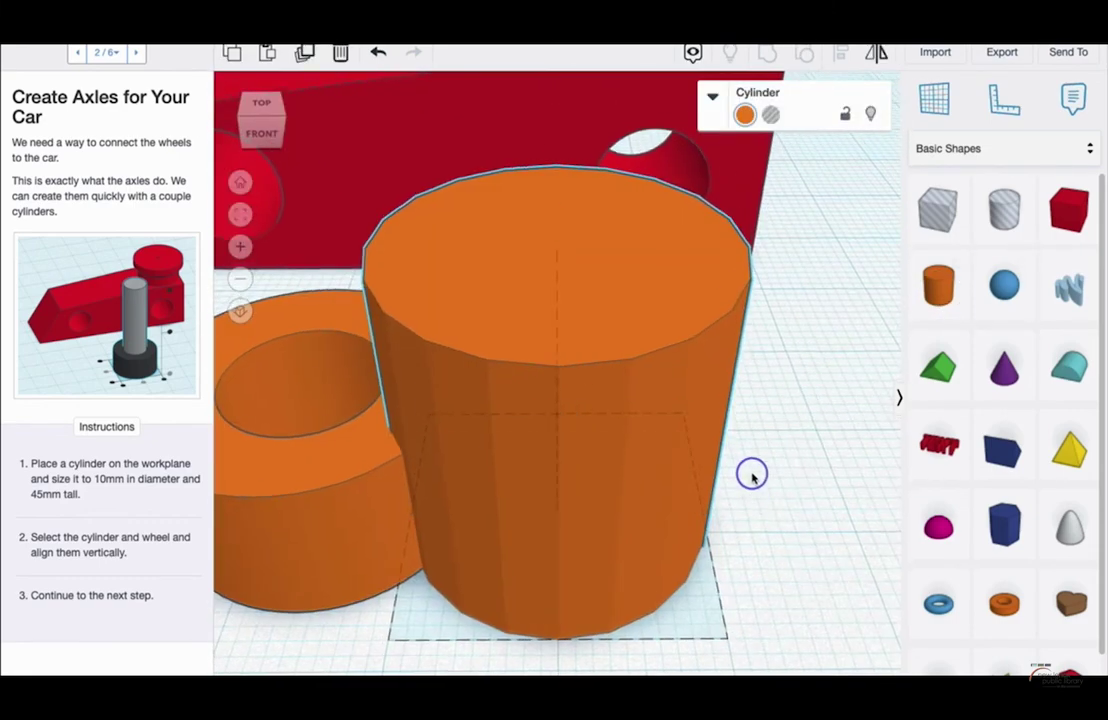
left_click(711, 95)
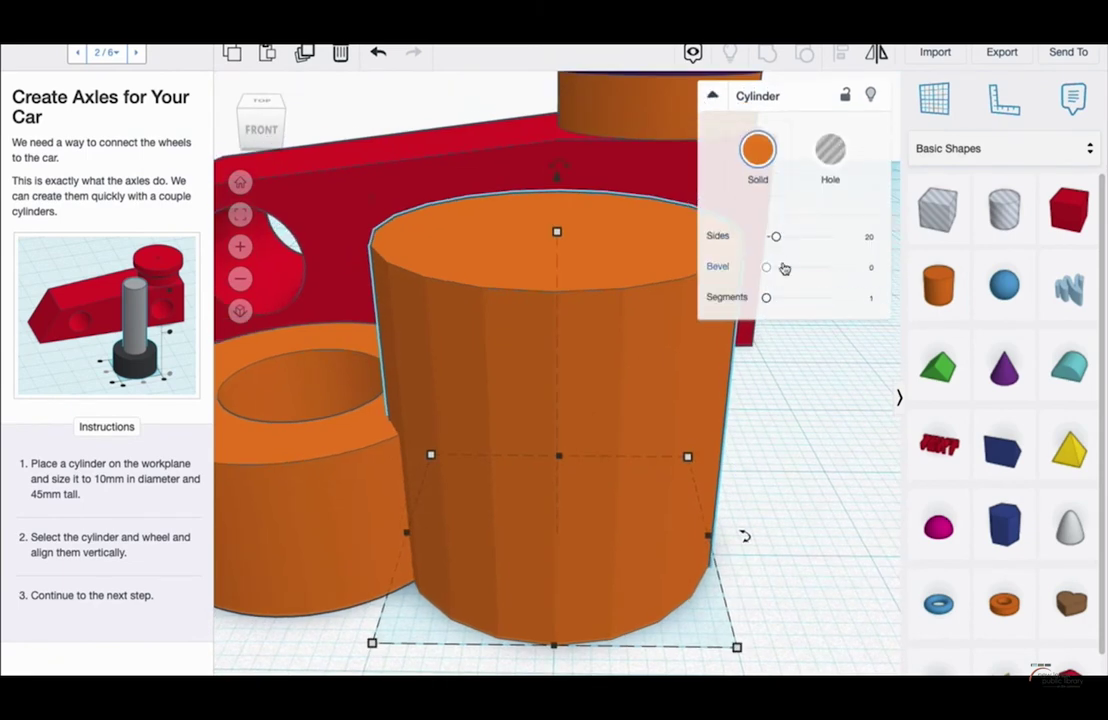
left_click_drag(776, 237, 870, 237)
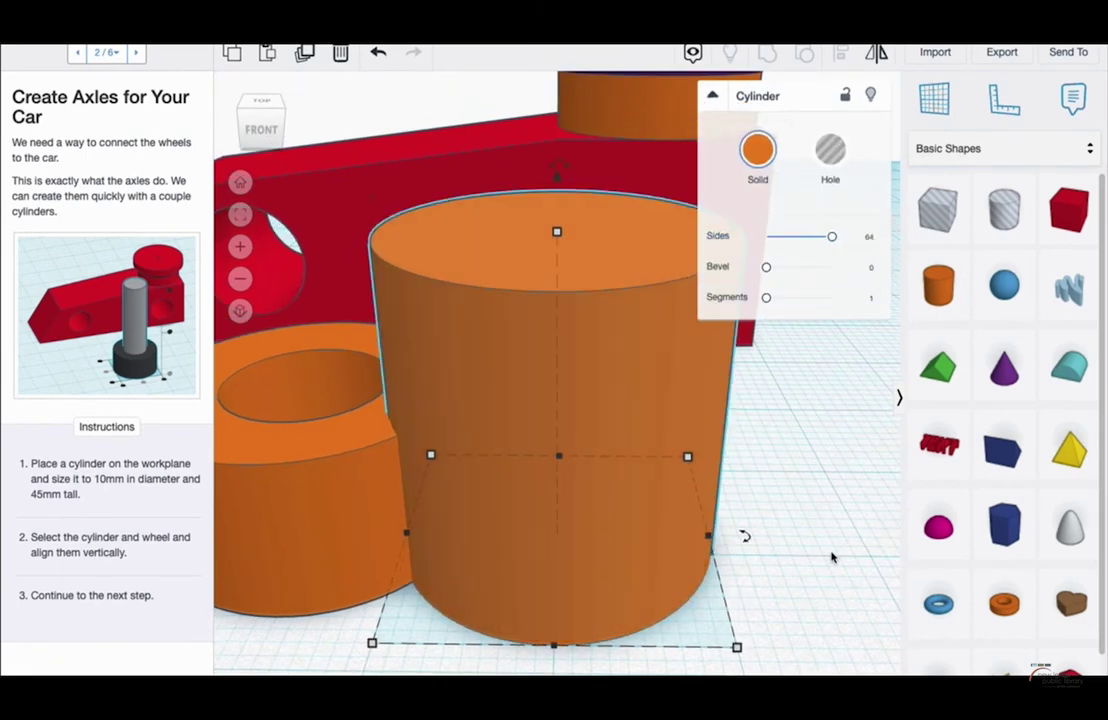
Step: Resize the axle cylinder to 10 mm in diameter and 45 mm tall
mouse_move(757, 672)
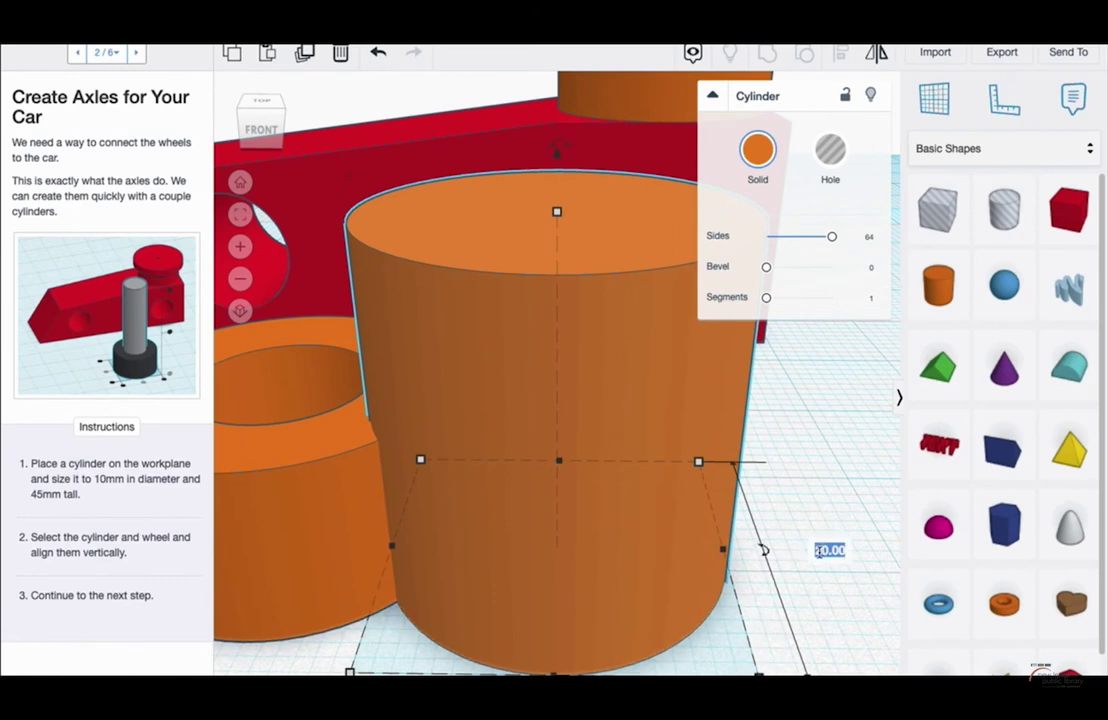
key("Return")
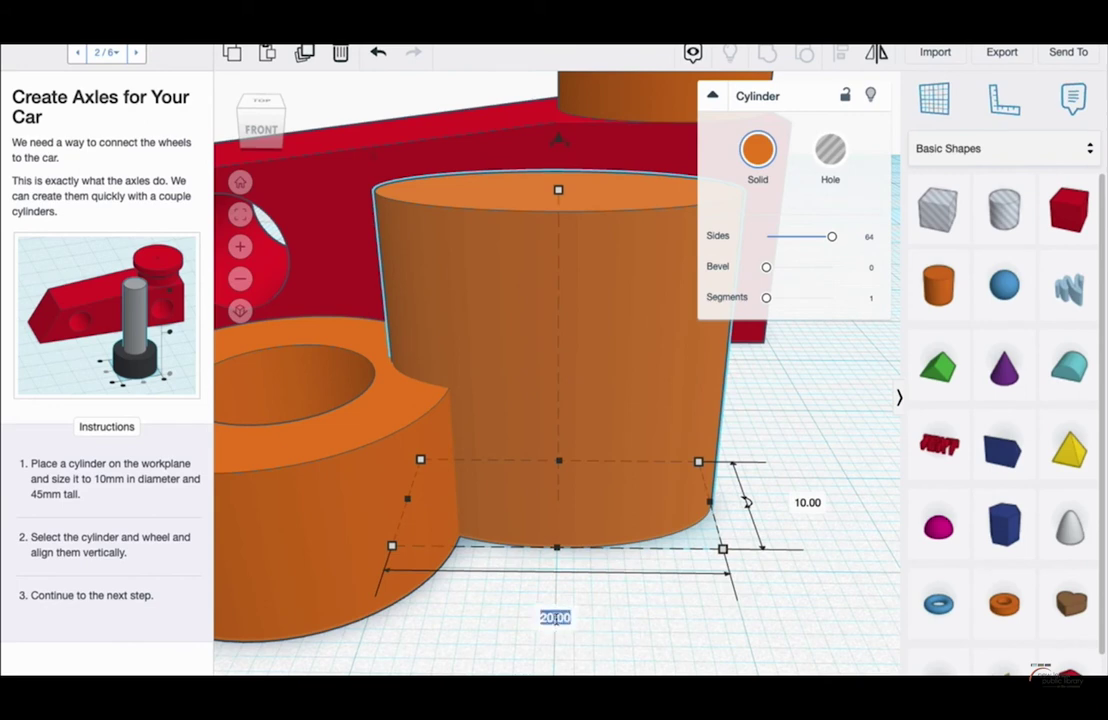
left_click(557, 618)
type("10")
key("Return")
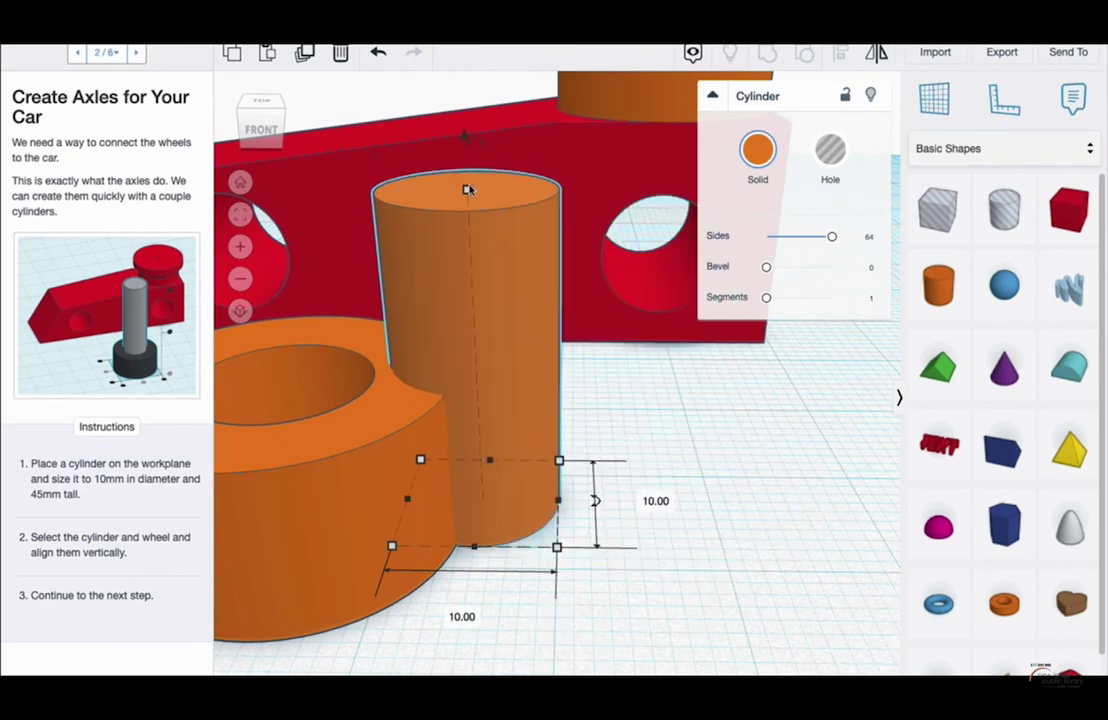
mouse_move(466, 190)
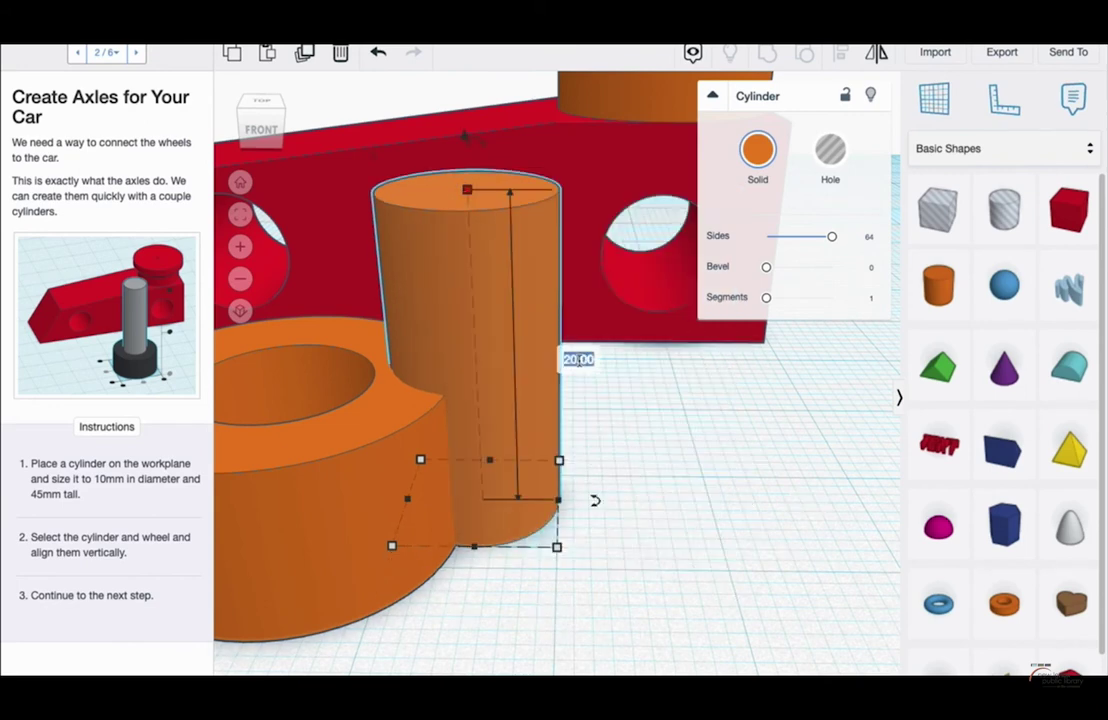
left_click(574, 371)
type("45")
key("Return")
scroll(595, 393, "down", 3)
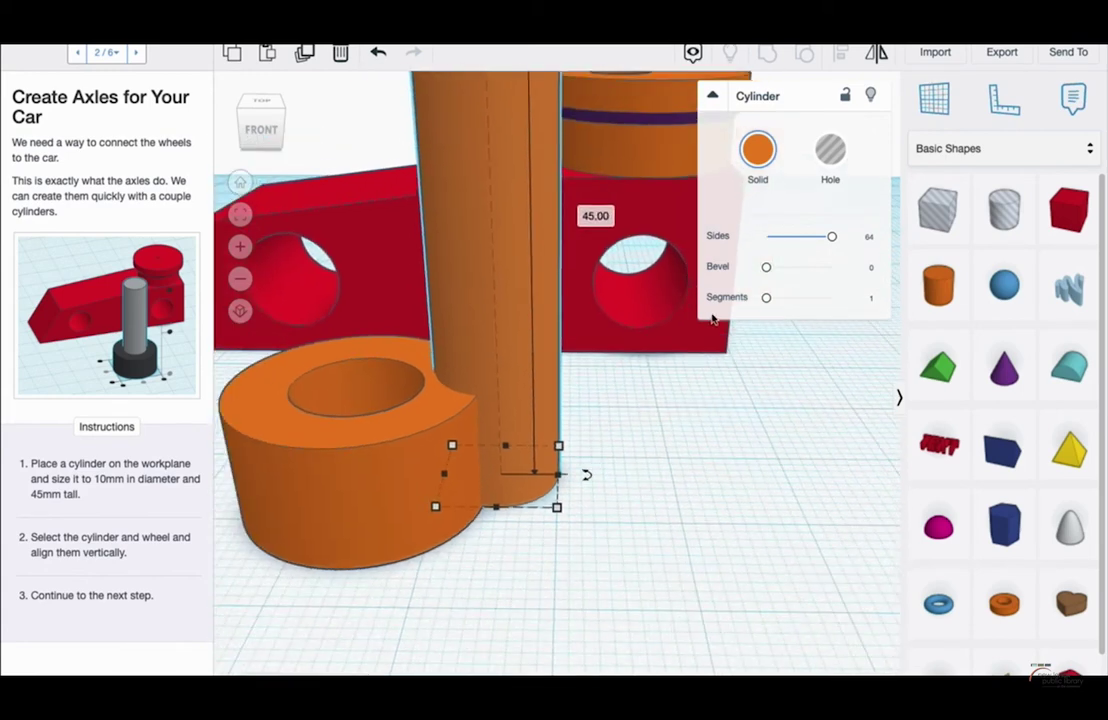
Step: Nudge the axle cylinder sideways until it stands centred in the wheel's hole
right_click(711, 312)
left_click(582, 355)
right_click_drag(643, 385, 640, 425)
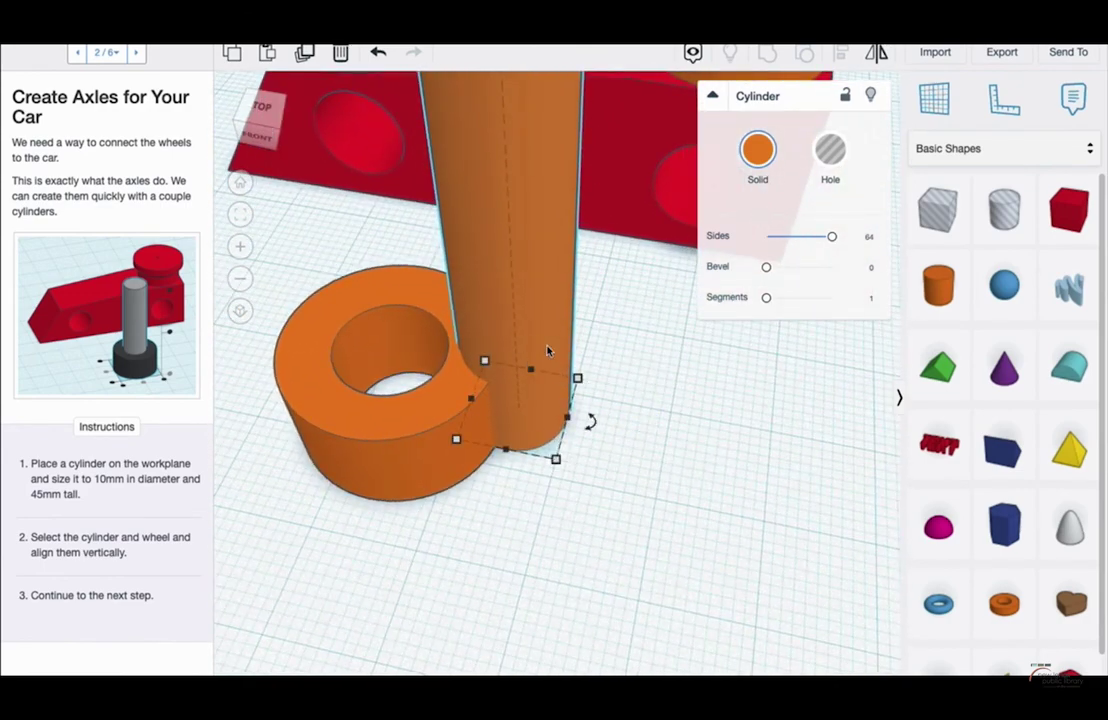
key("Left")
key("Left")
key("Left")
key("Left")
key("Left")
key("Left")
key("Left")
key("Left")
key("Left")
key("Left")
key("Left")
key("Left")
key("Left")
key("Left")
key("Left")
key("Left")
key("Left")
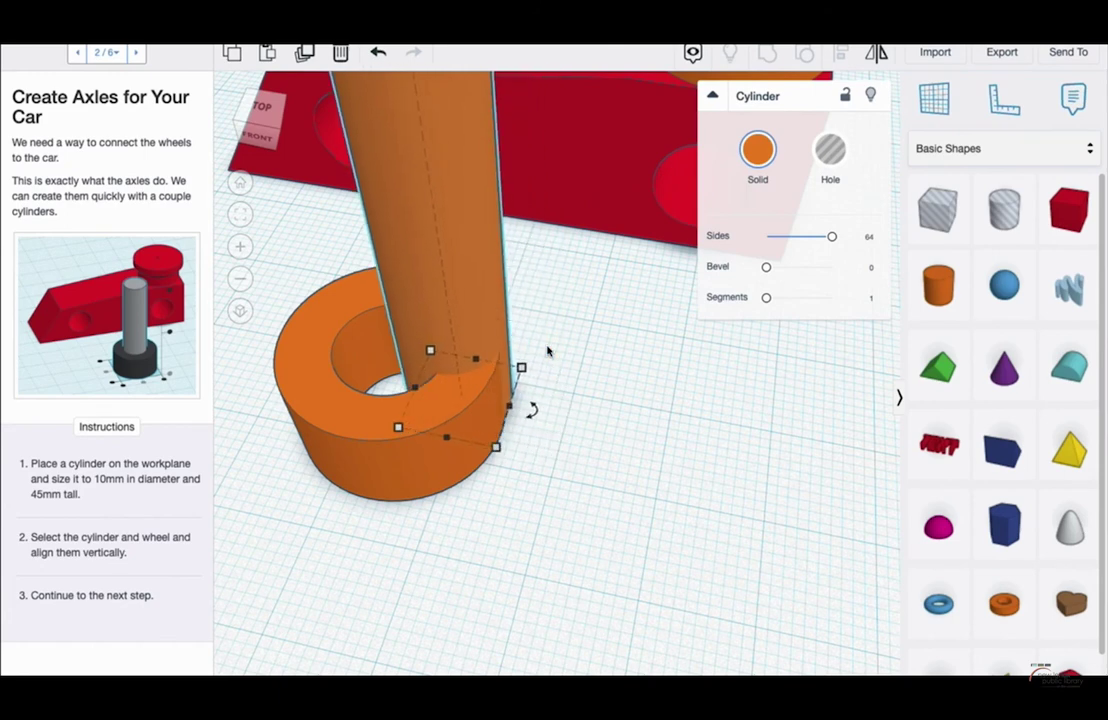
key("Left")
key("Left")
key("Left")
key("Left")
key("Left")
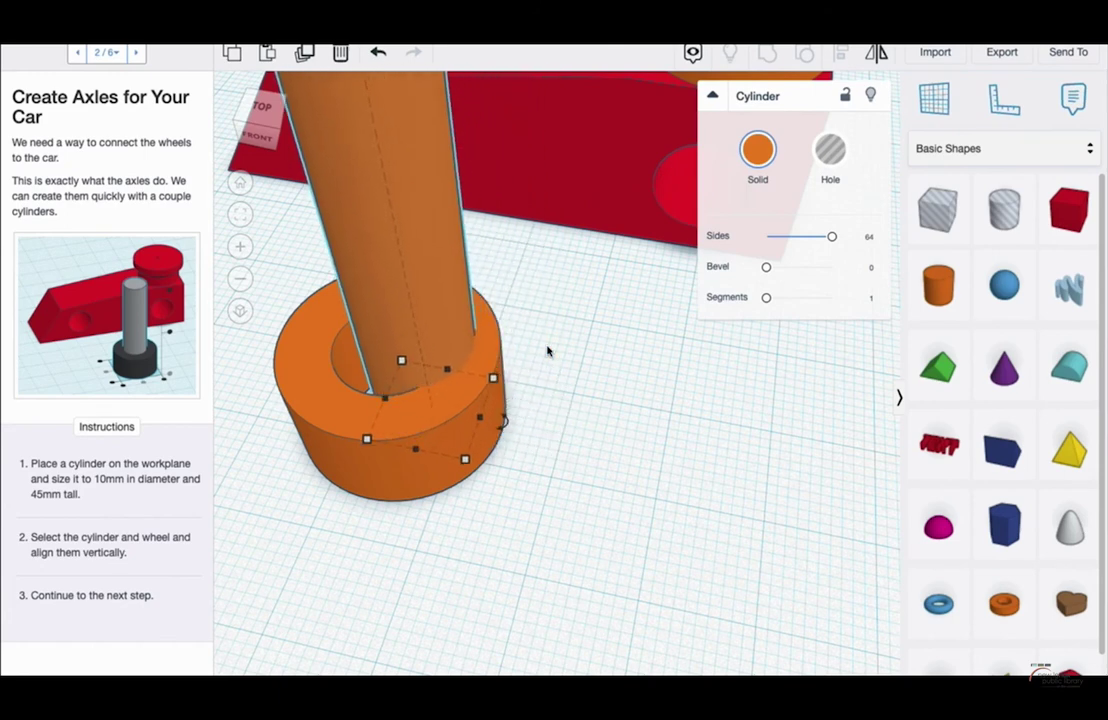
key("Left")
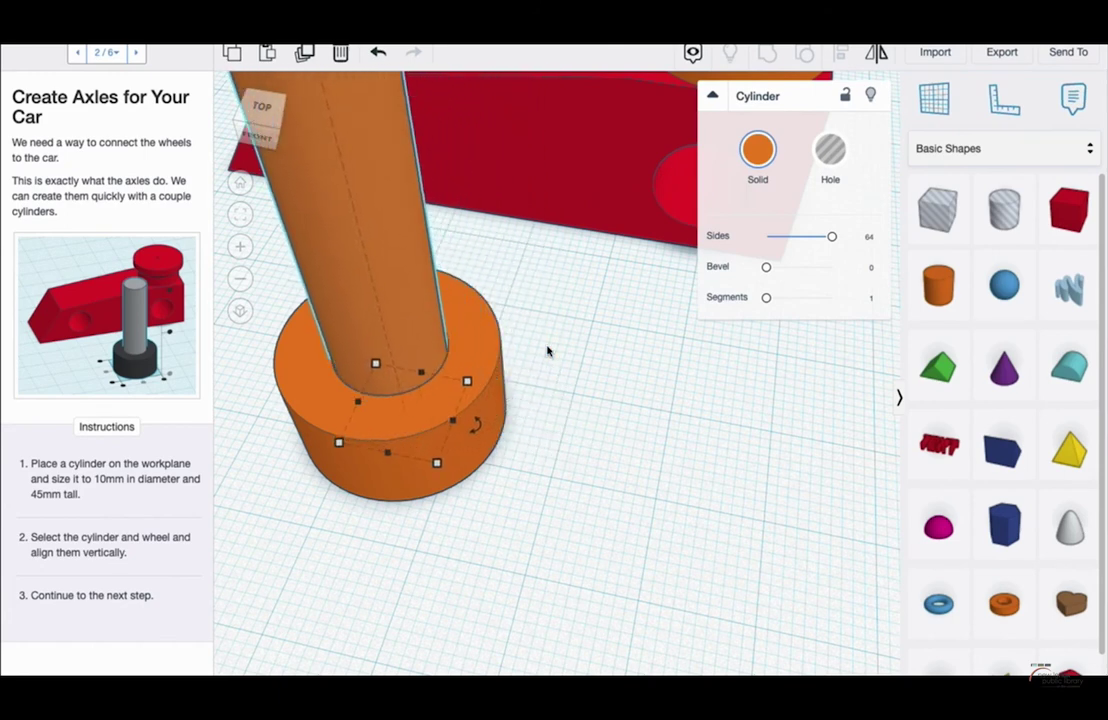
left_click_drag(478, 425, 592, 437)
key("super+z")
Step: Change the axle cylinder's solid color to grey
right_click_drag(419, 563, 490, 428)
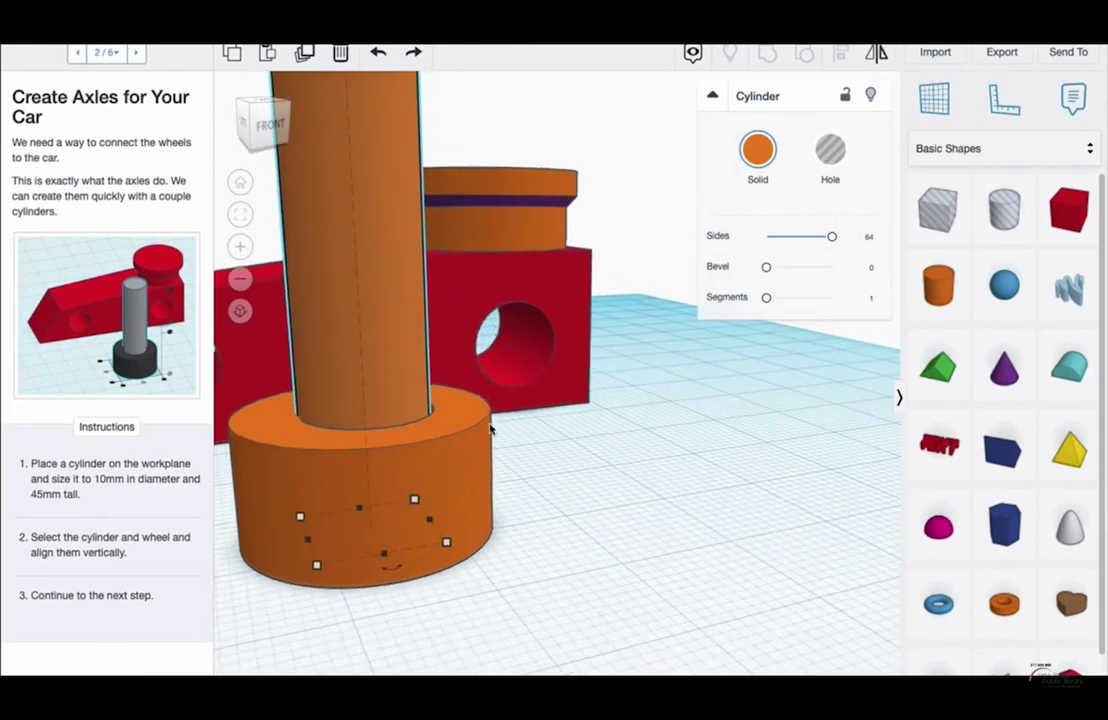
scroll(490, 424, "up", 4)
scroll(491, 424, "down", 8)
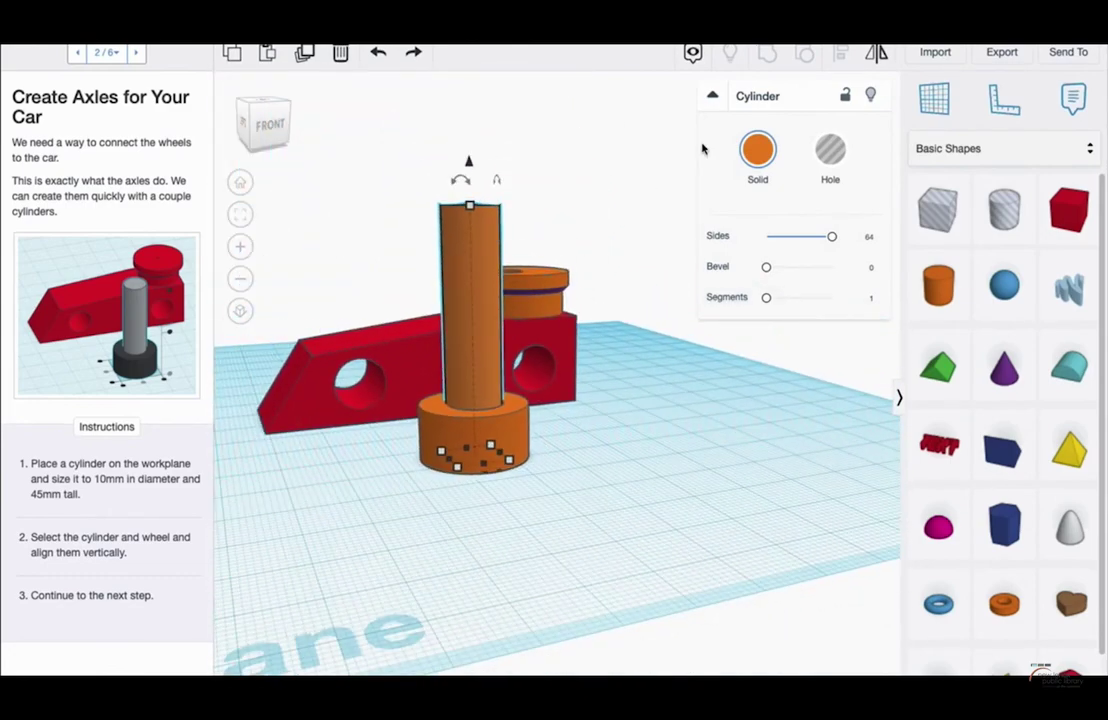
left_click(758, 150)
left_click(1040, 262)
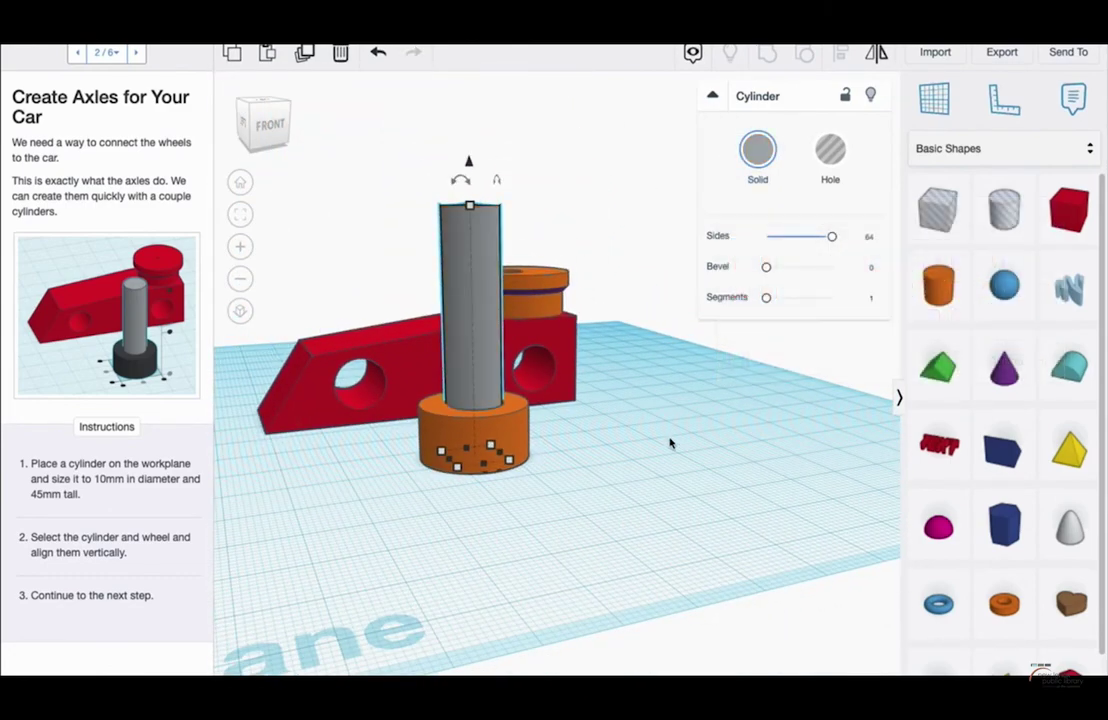
Step: Change the wheel's solid color to black and continue to the lesson page on adding the other wheel
left_click(500, 418)
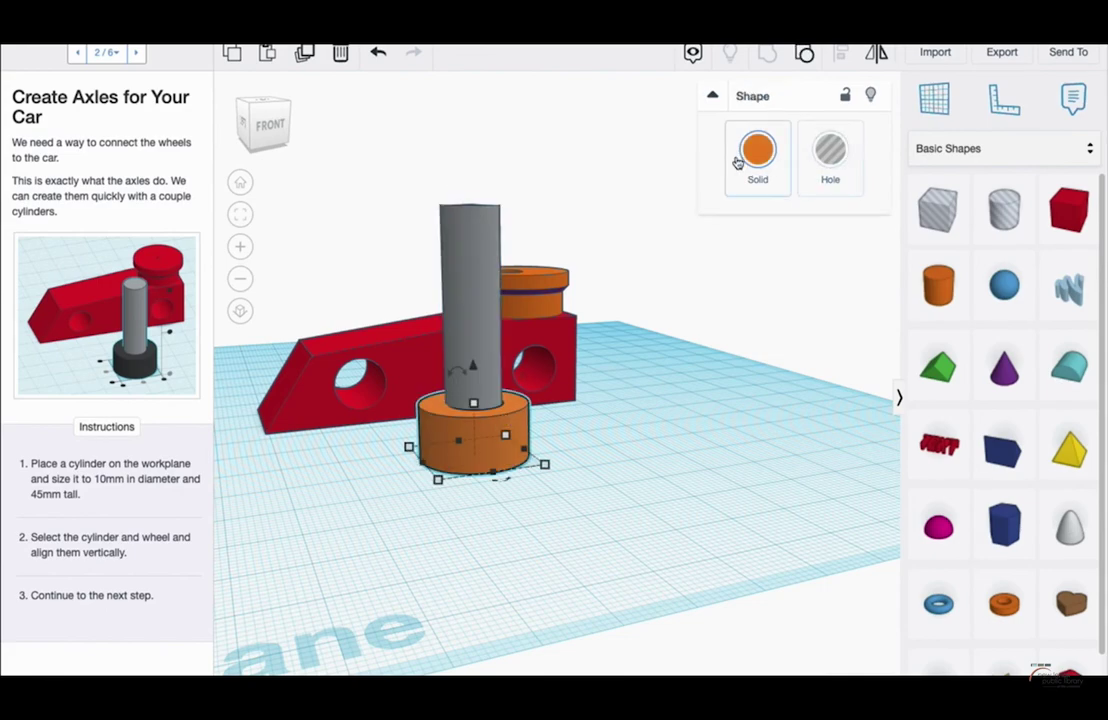
left_click(758, 152)
left_click(1040, 317)
left_click(683, 366)
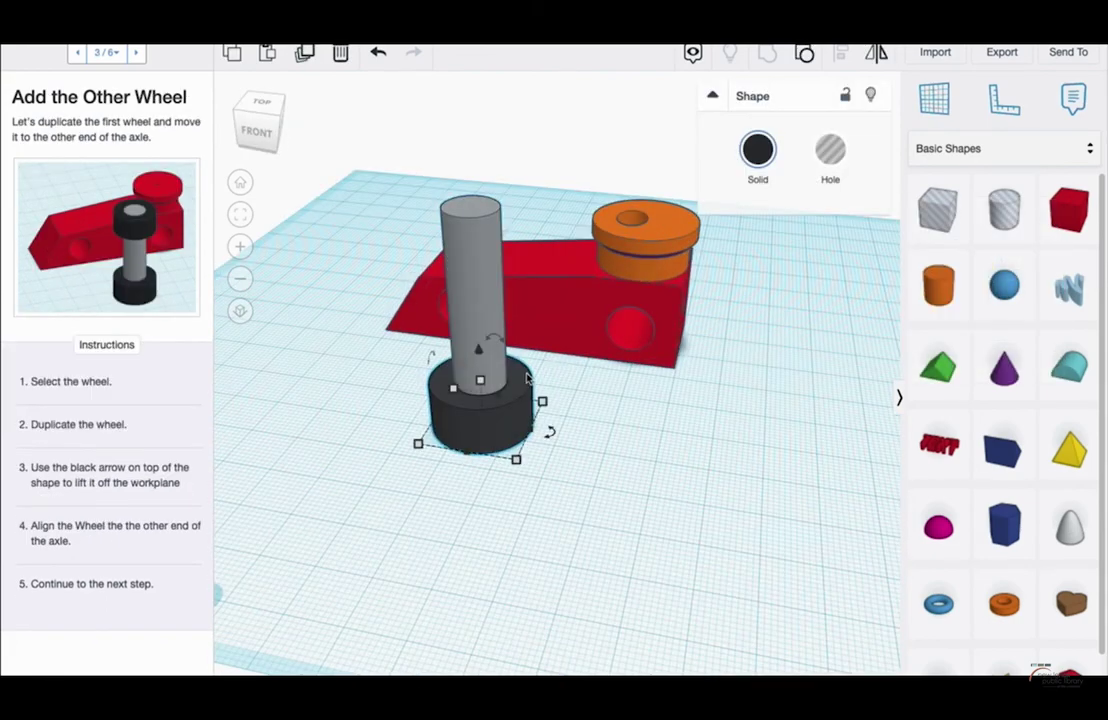
Step: Duplicate the black wheel, raise the copy to the upper end of the axle, and continue to the next lesson page
right_click_drag(527, 377, 549, 482)
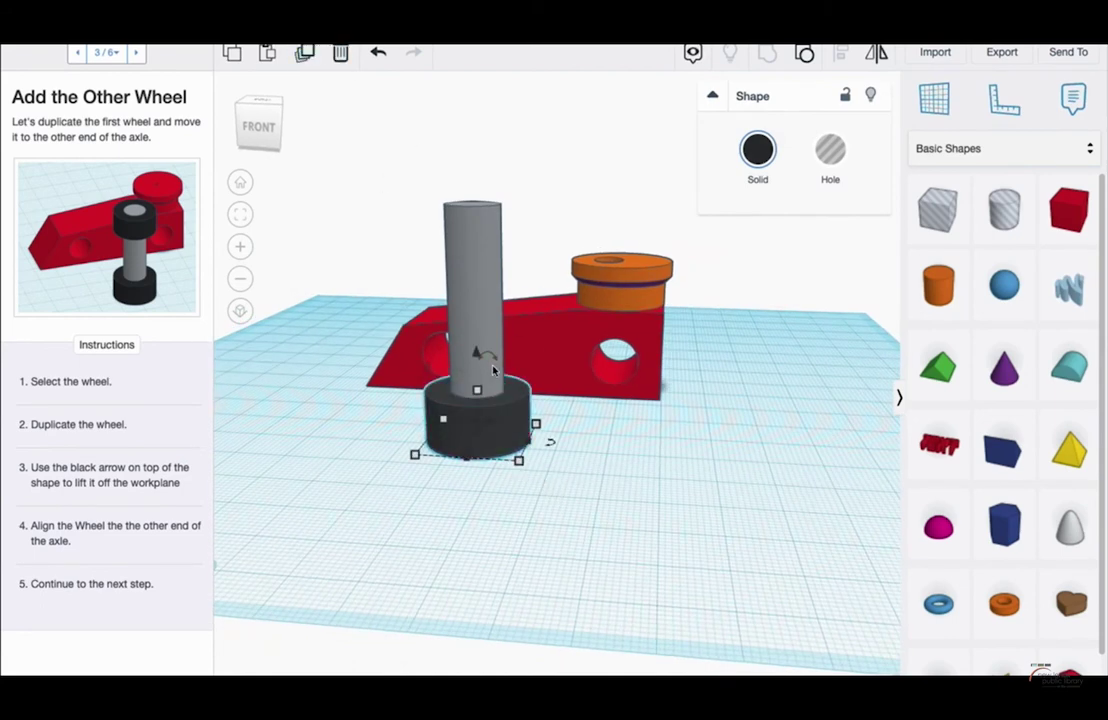
left_click_drag(476, 356, 475, 166)
right_click_drag(463, 321, 249, 671)
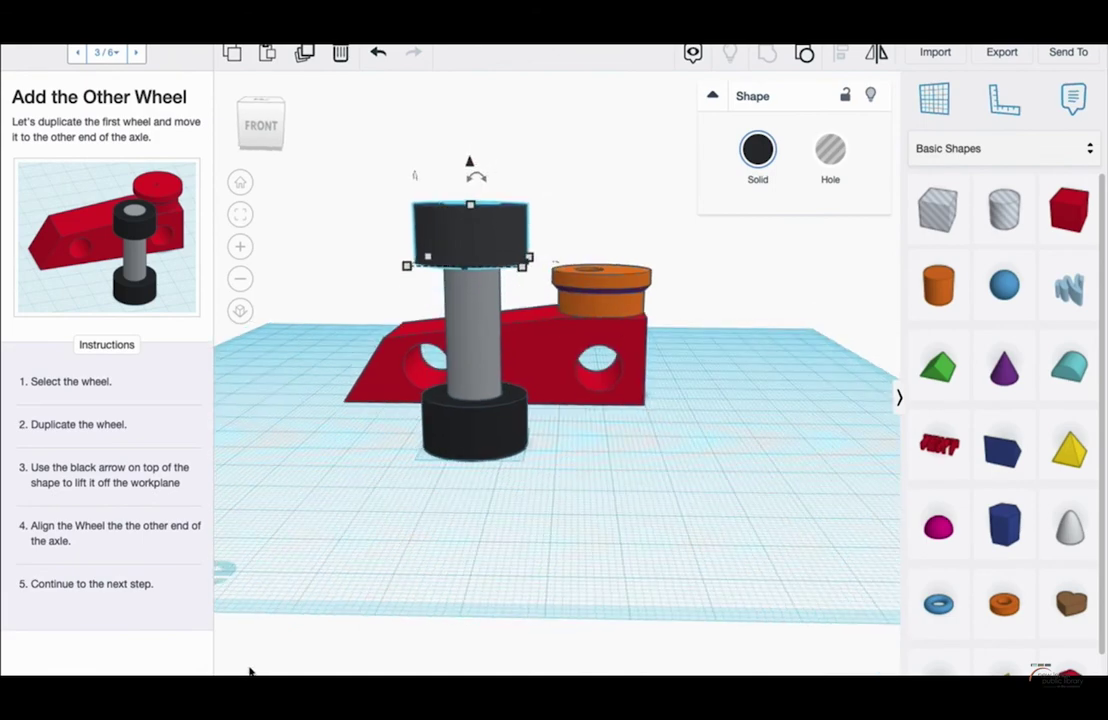
left_click(136, 52)
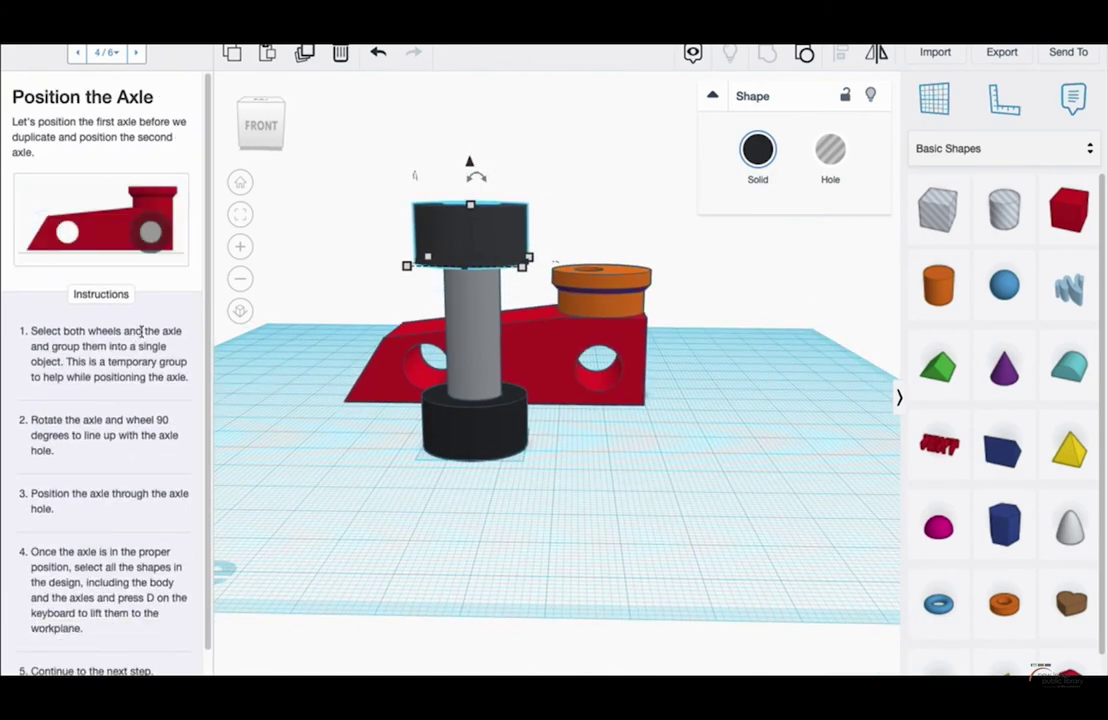
Step: Group both wheels and the axle into one object and turn on Multicolor to keep their separate colors
right_click_drag(420, 487, 368, 422)
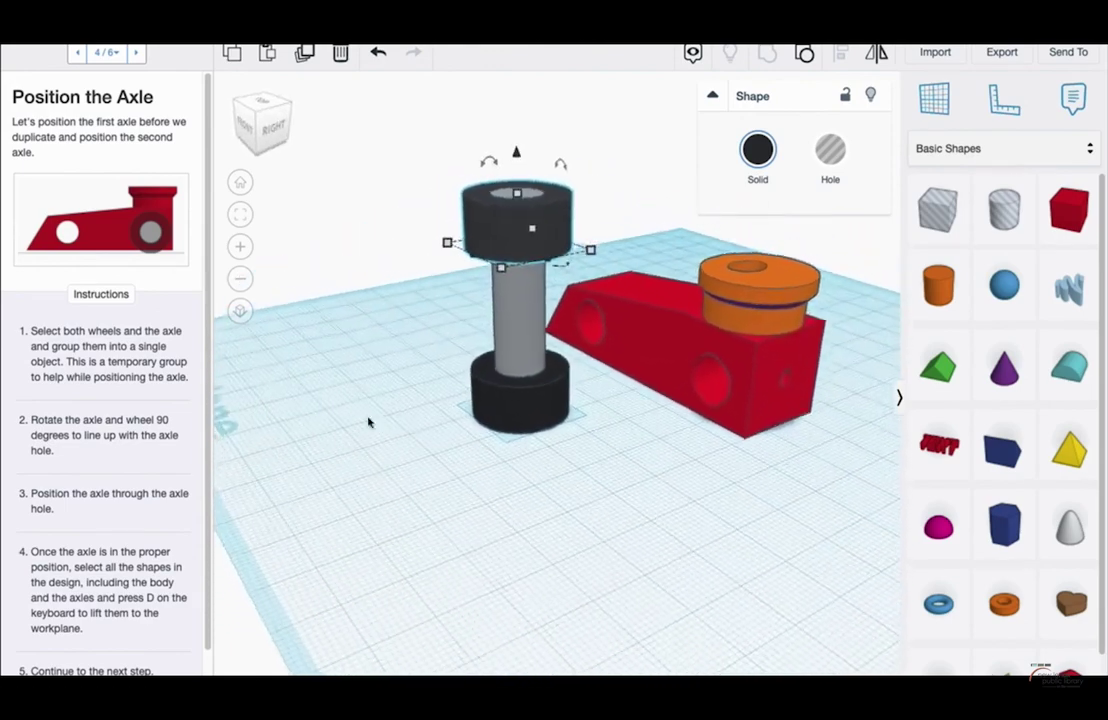
left_click_drag(398, 132, 519, 452)
left_click_drag(527, 481, 528, 482)
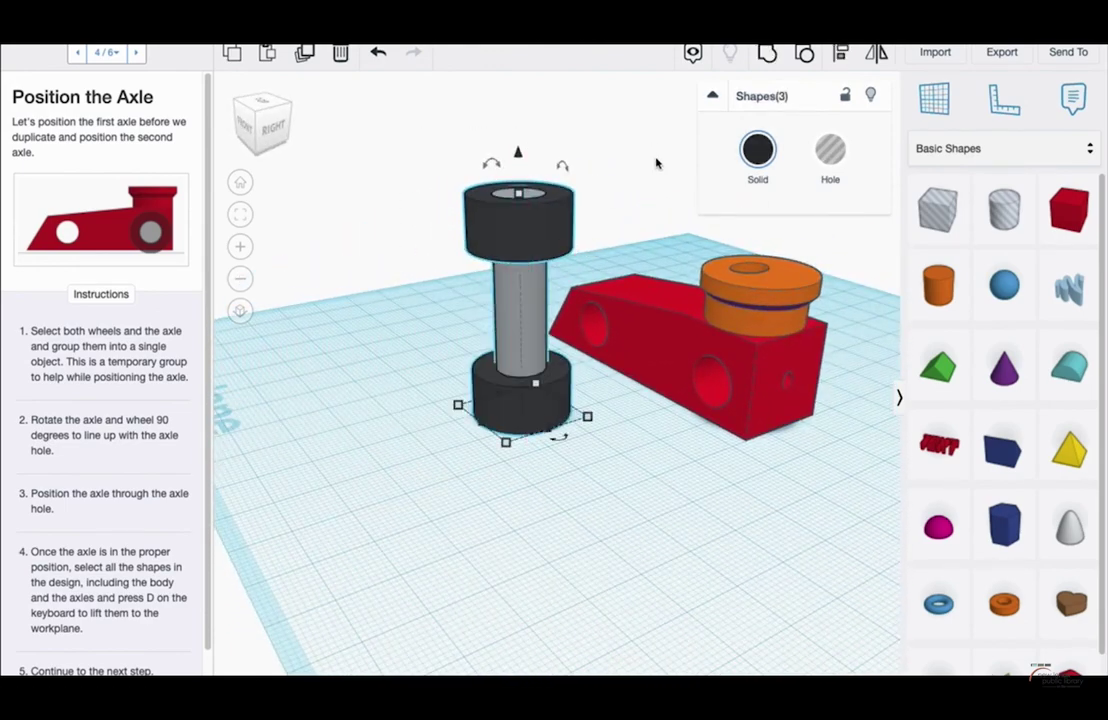
left_click(765, 52)
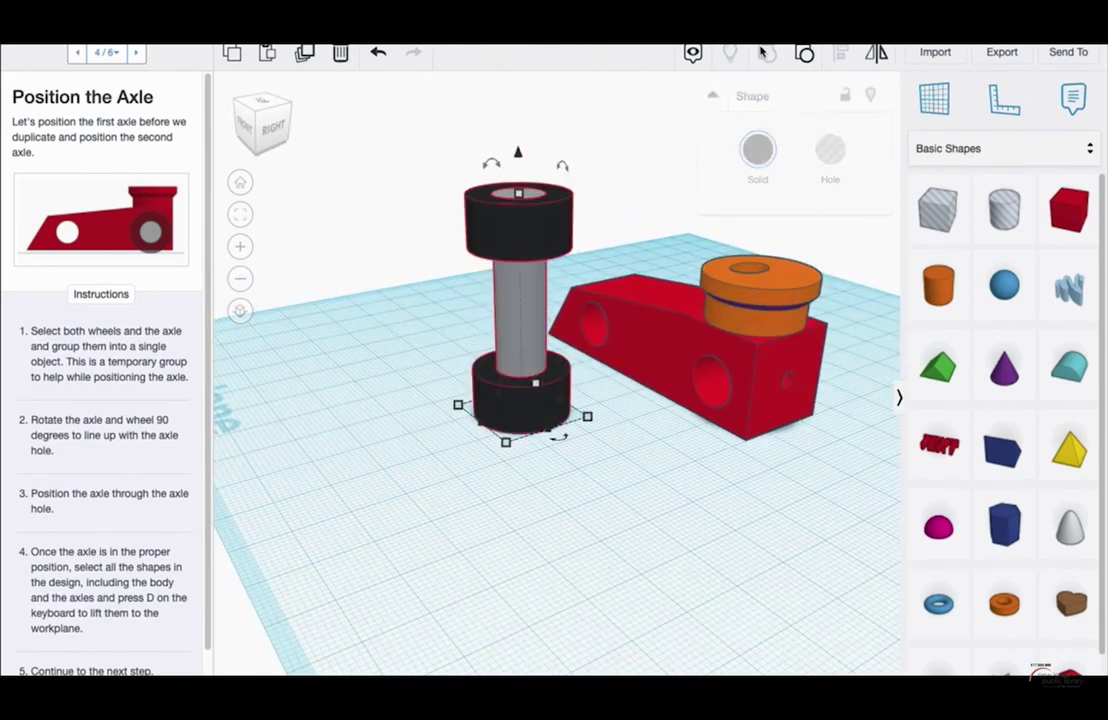
left_click(759, 152)
left_click(764, 361)
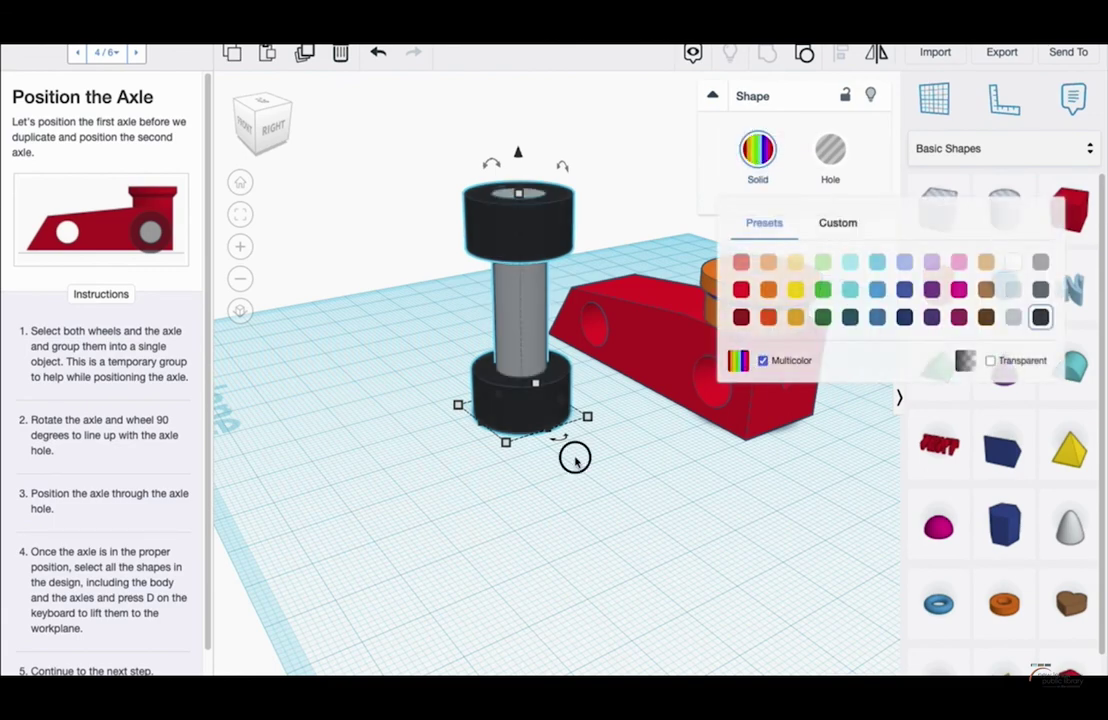
Step: Rotate the wheel and axle group 90 degrees so the axle lies horizontally in line with the body's axle holes
right_click_drag(505, 332, 437, 309)
left_click_drag(561, 192, 611, 312)
right_click_drag(390, 420, 533, 308)
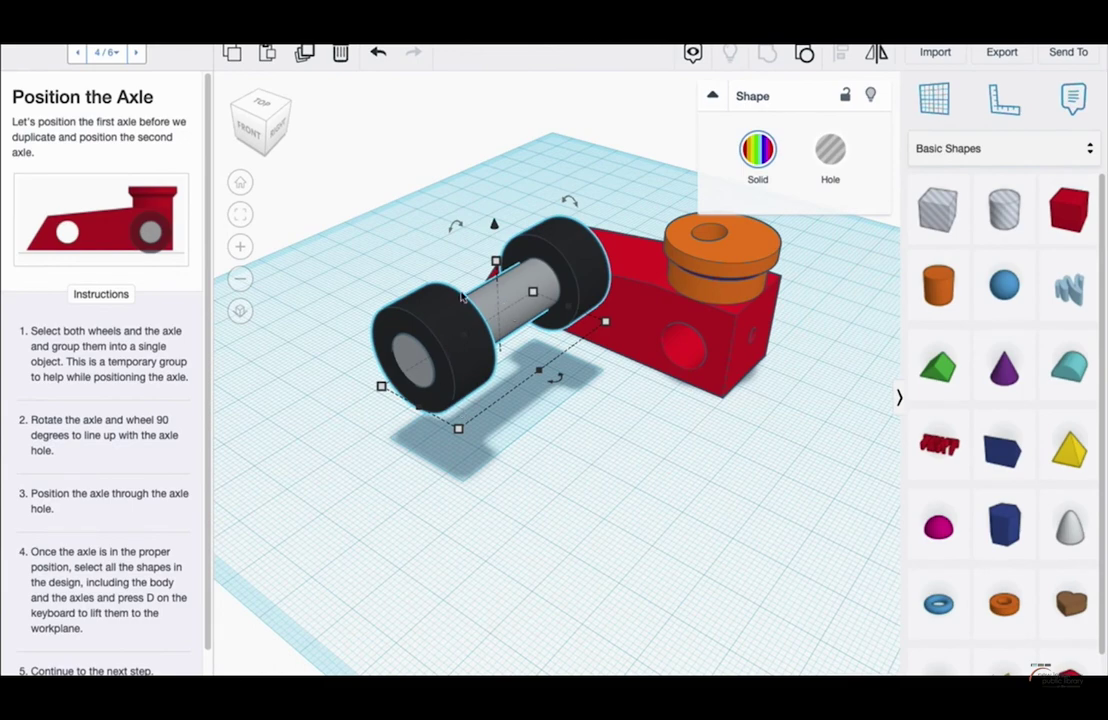
Step: Move the axle group through the car body's rear axle hole with one wheel on each side of the body
left_click_drag(511, 296, 746, 263)
right_click_drag(613, 410, 642, 216)
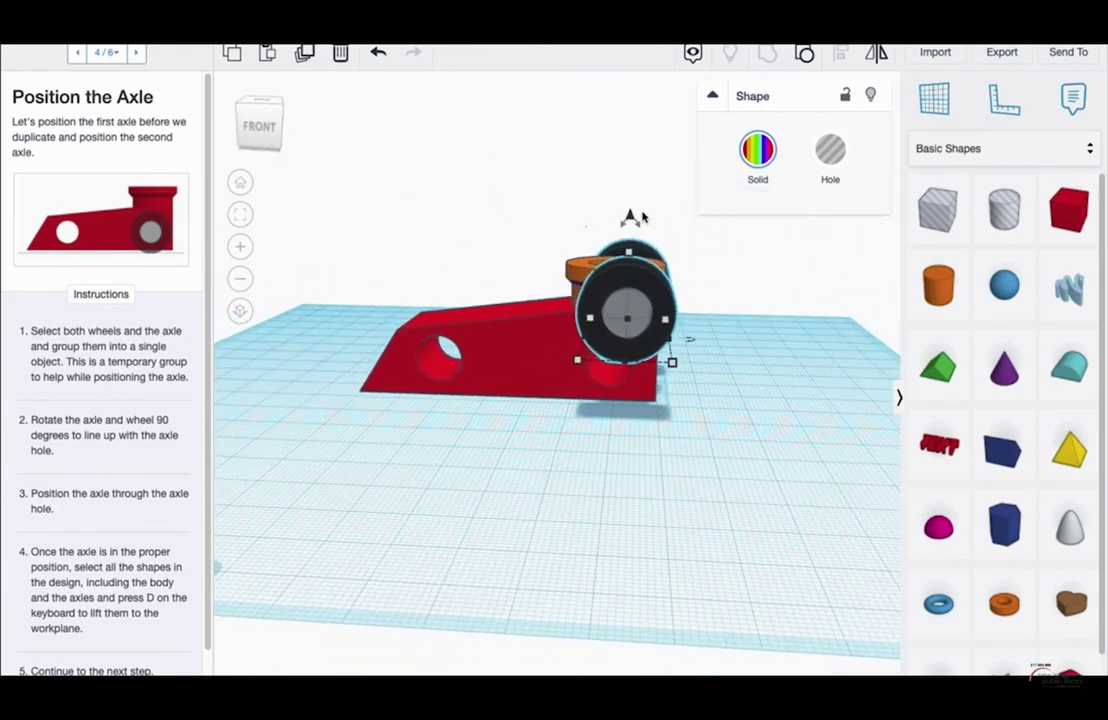
left_click_drag(634, 317, 613, 267)
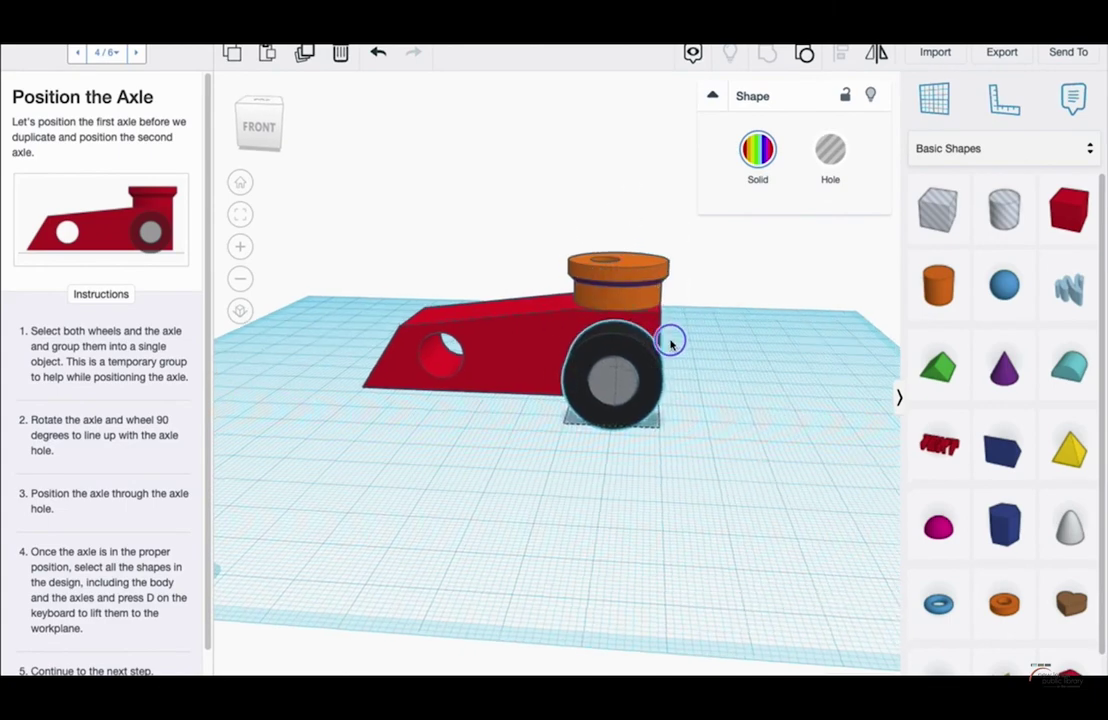
right_click_drag(670, 341, 587, 329)
scroll(757, 425, "up", 5)
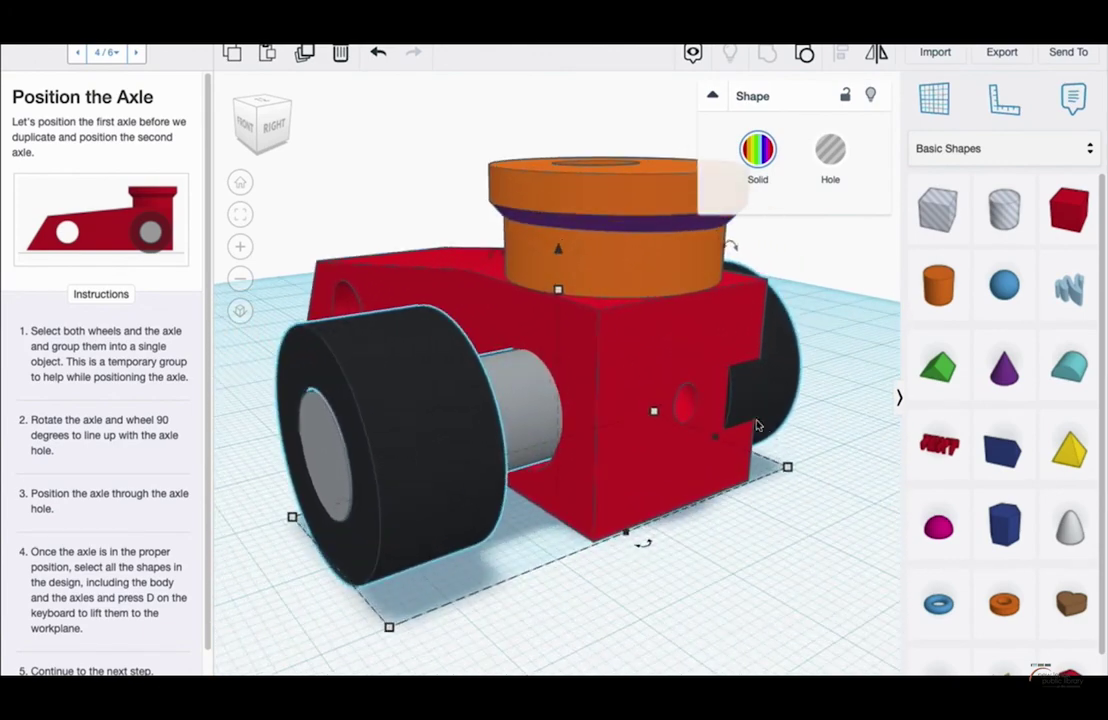
mouse_move(778, 440)
right_mouse_down()
mouse_move(710, 410)
mouse_move(617, 413)
mouse_move(725, 393)
mouse_move(768, 406)
right_mouse_up()
scroll(94, 540, "down", 2)
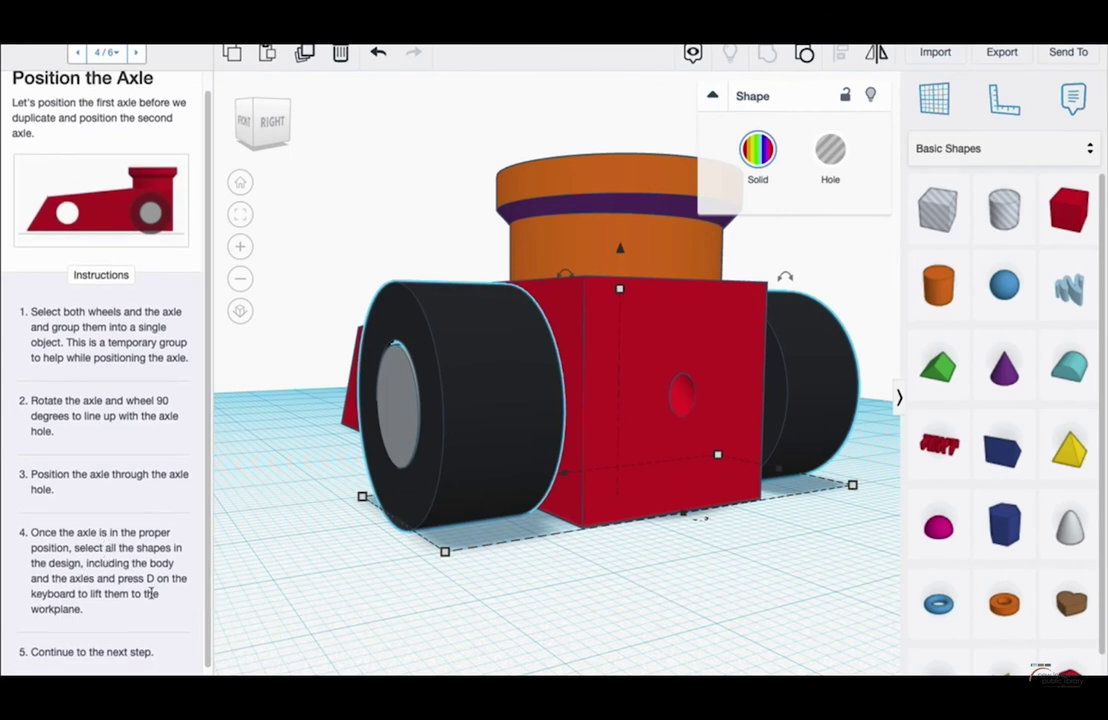
scroll(131, 578, "down", 2)
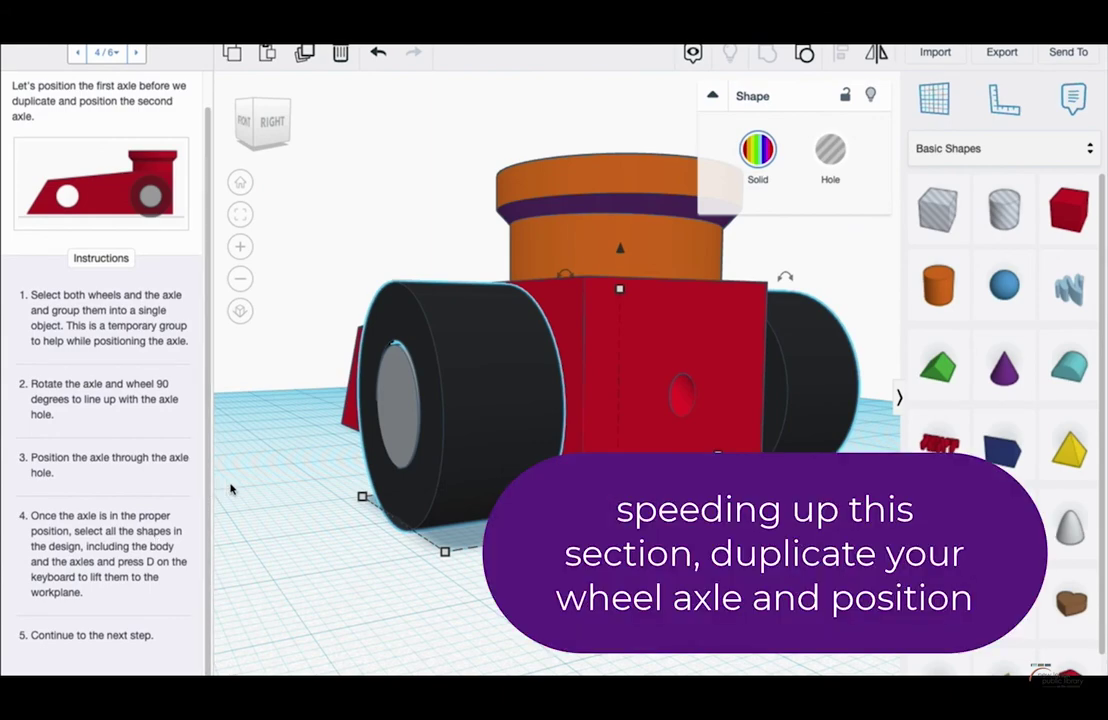
Step: Select all shapes in the design, set them on the workplane, and continue to the front axle lesson page
right_click_drag(231, 489, 418, 425)
scroll(354, 346, "down", 3)
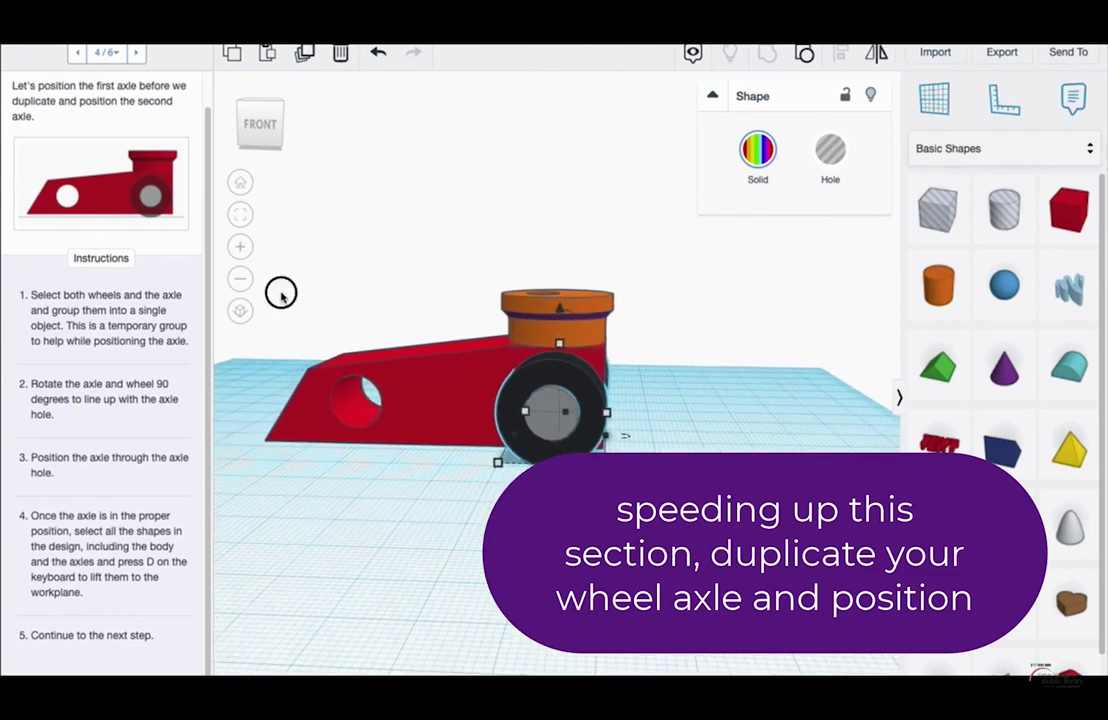
key("ctrl+a")
key("d")
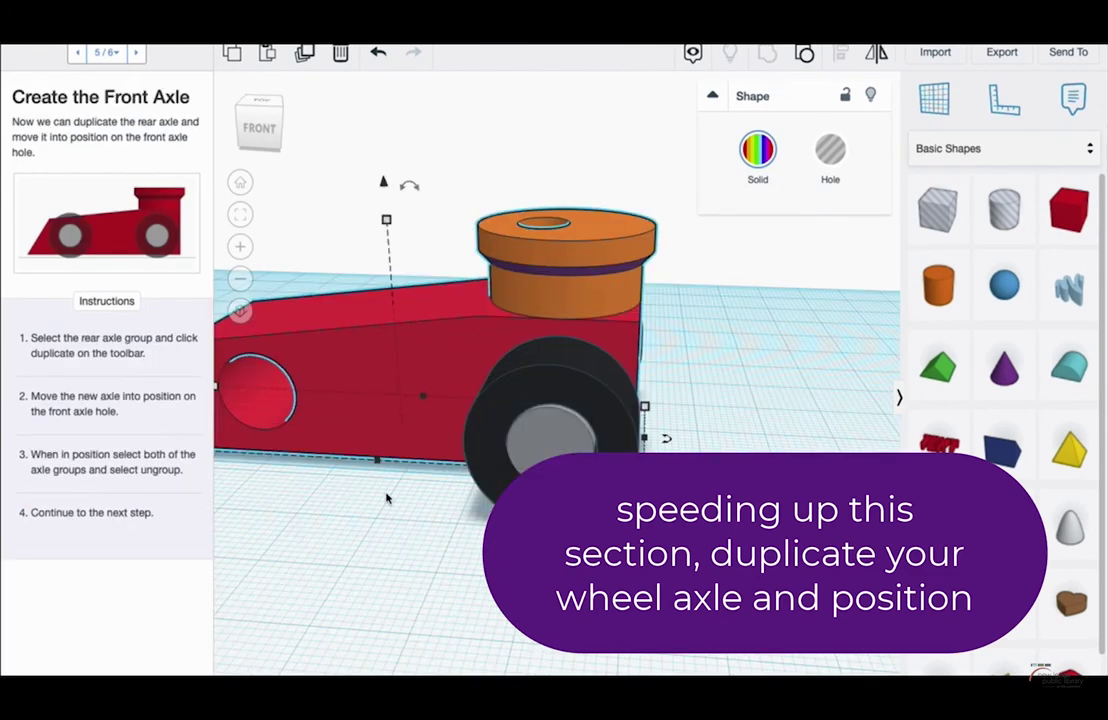
Step: Duplicate the rear axle group and shift the copy along the body to the front axle hole
left_click(530, 465)
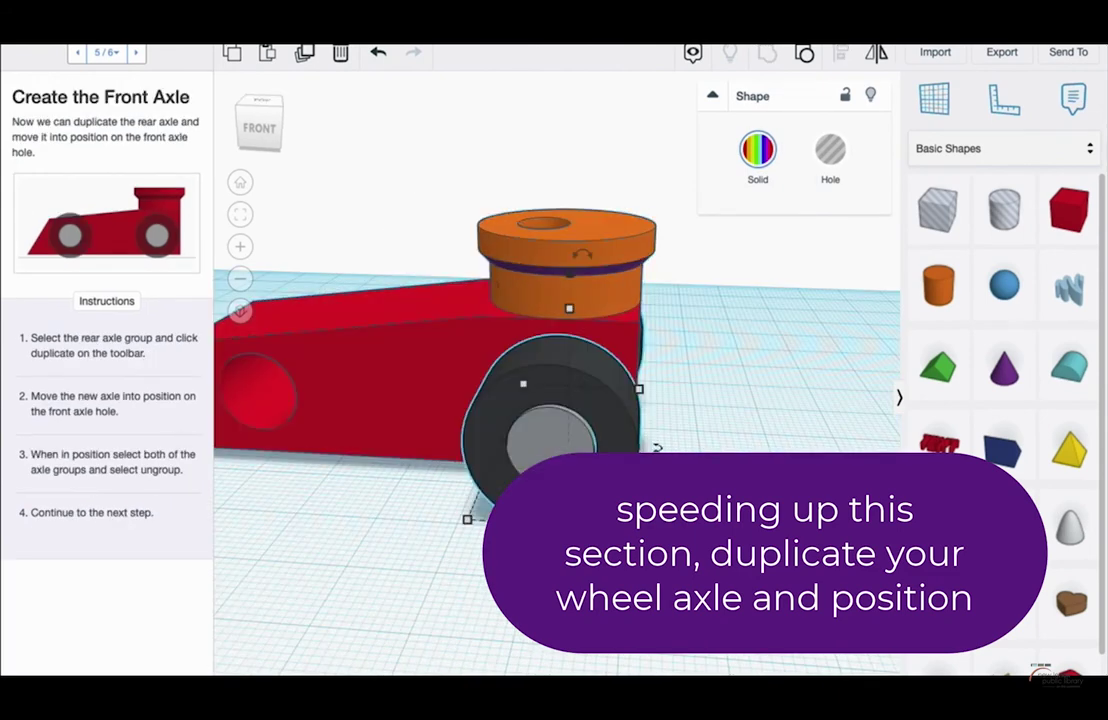
scroll(440, 480, "down", 2)
key("ctrl+d")
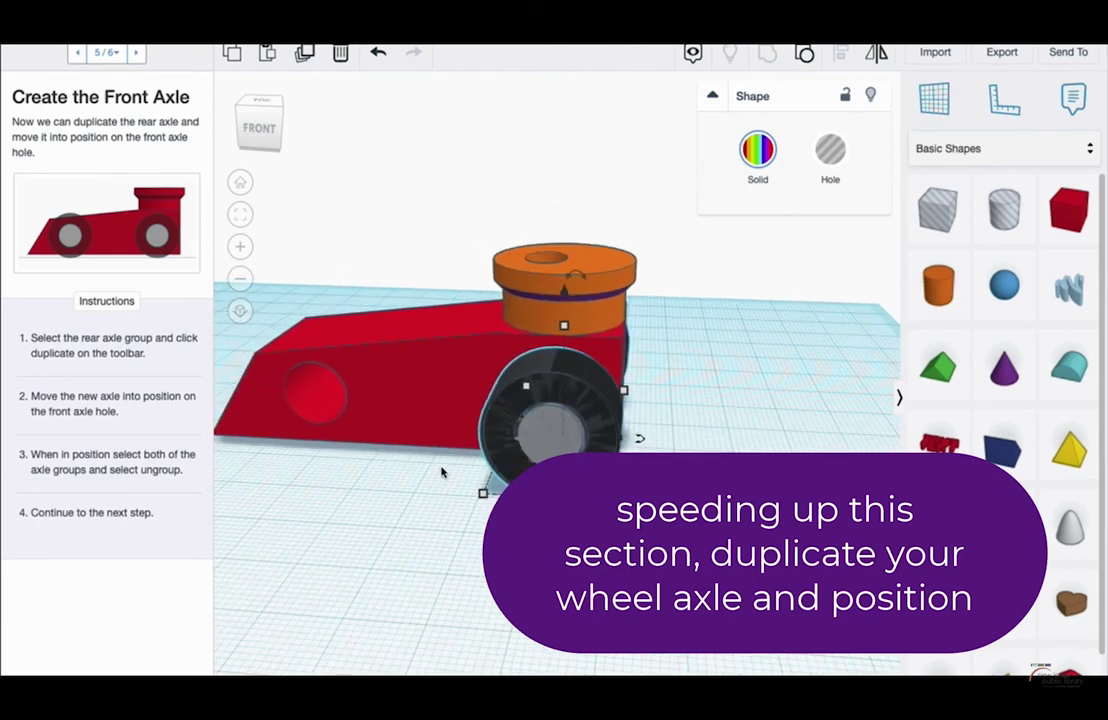
key("Left")
key("Left")
key("Left")
key("Left")
key("Left")
key("Left")
key("Left")
key("Left")
key("Left")
key("Left")
key("Left")
key("Left")
key("Left")
key("Left")
key("Left")
key("Left")
key("Left")
key("Left")
key("Left")
key("Left")
key("Left")
key("Left")
key("Left")
key("Left")
key("Left")
key("Left")
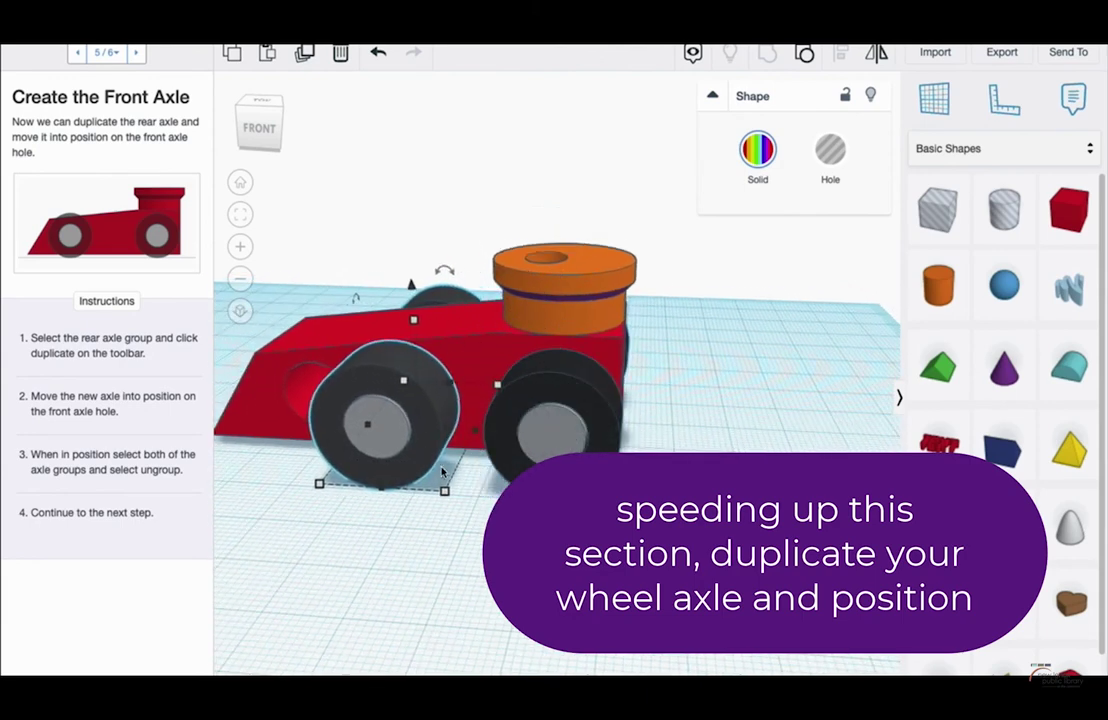
key("Left")
key("Left")
key("Left")
key("Left")
scroll(312, 462, "up", 3)
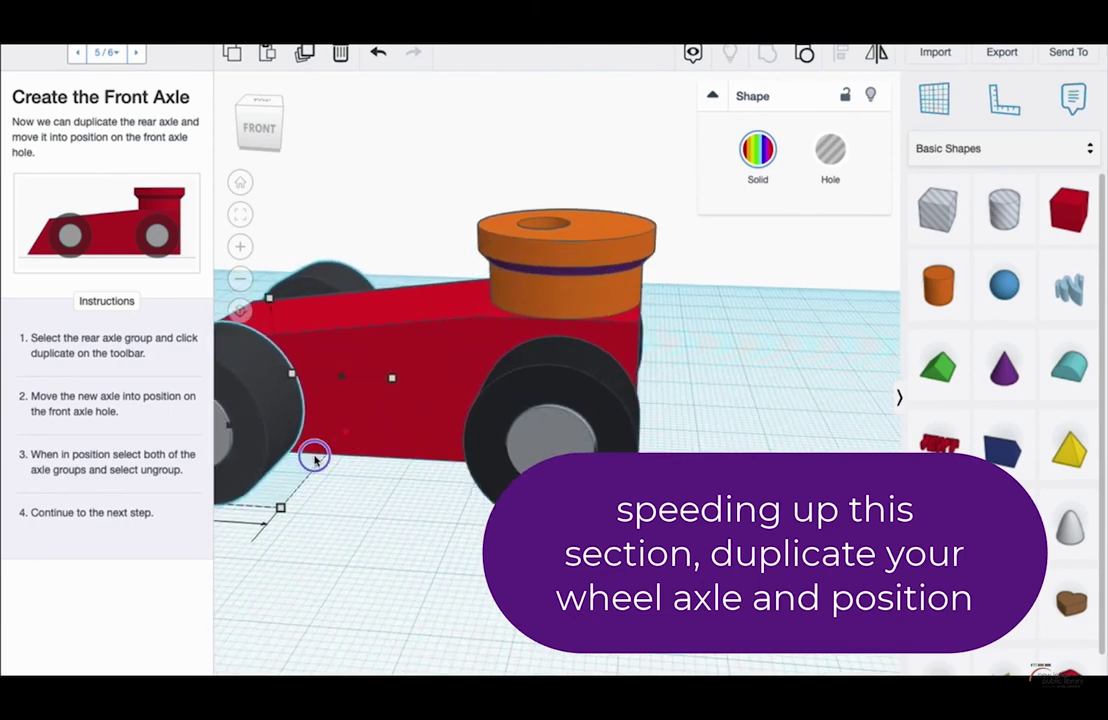
Step: Switch the car body to a transparent hole to expose the front axle inside it
right_click_drag(306, 482, 230, 590)
scroll(341, 549, "up", 3)
right_click(192, 540)
left_click(359, 606)
left_click(584, 566, "shift")
right_click(215, 472)
left_click(589, 601)
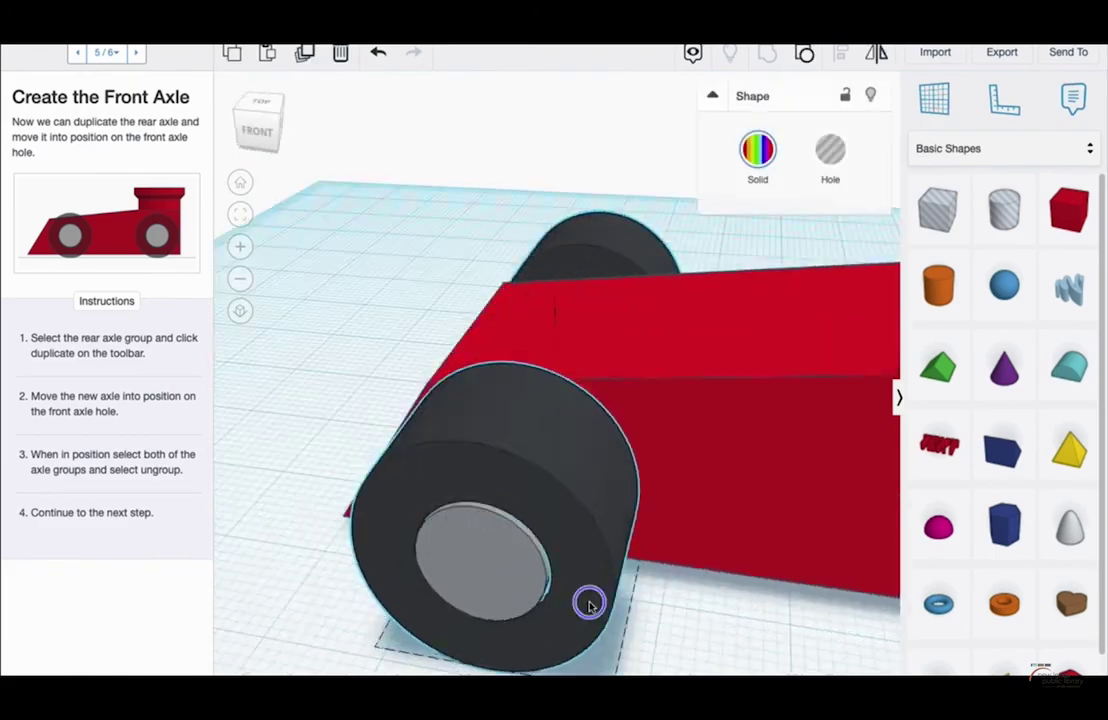
left_click(700, 400)
left_click(829, 150)
Step: Nudge the front axle group slightly toward the rear to centre it in the axle hole, and make the body solid red
right_click_drag(740, 262, 712, 284)
left_click(559, 193)
key("Right")
key("Right")
key("Right")
scroll(712, 284, "down", 5)
right_click_drag(782, 465, 386, 447)
left_click(405, 391)
key("f")
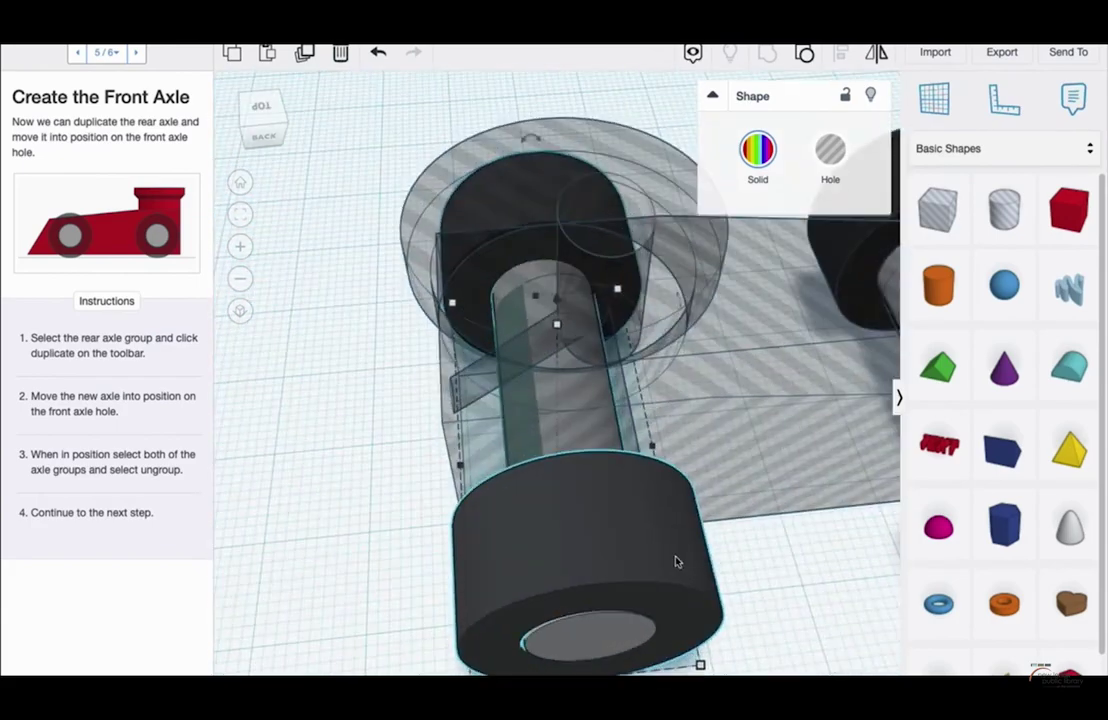
key("Right")
scroll(431, 514, "down", 4)
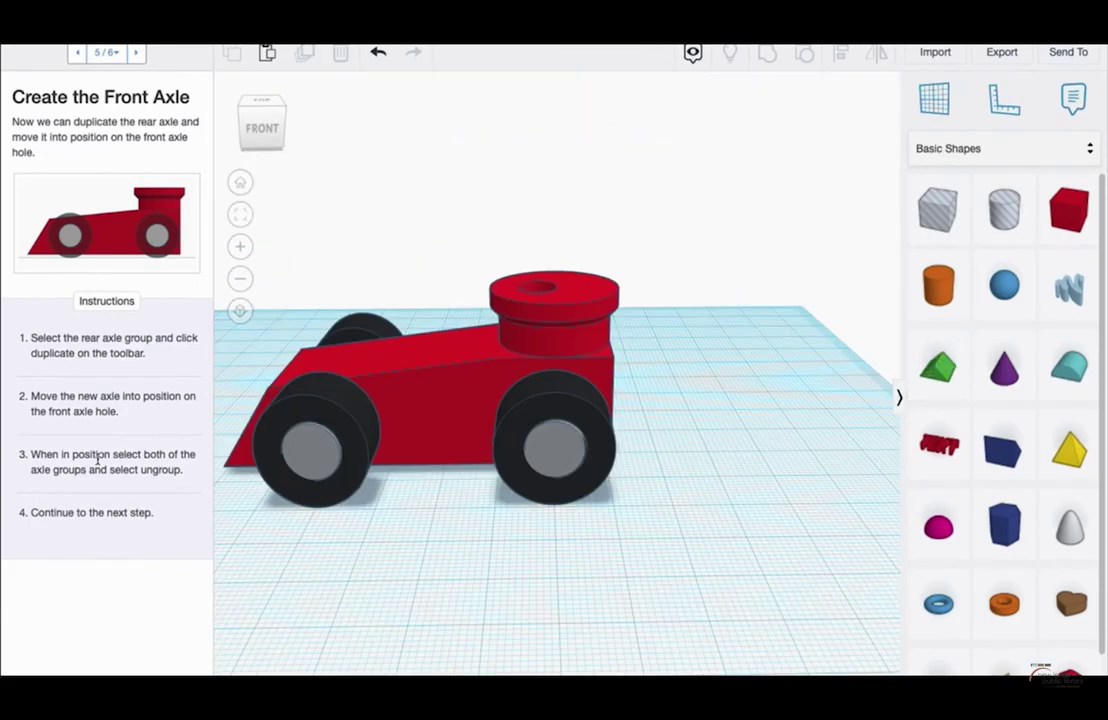
Step: Select both axle groups, ungroup them into separate wheels and axles, and continue to the final lesson page
mouse_move(311, 569)
right_mouse_down()
mouse_move(218, 589)
mouse_move(183, 631)
mouse_move(341, 668)
mouse_move(318, 588)
right_mouse_up()
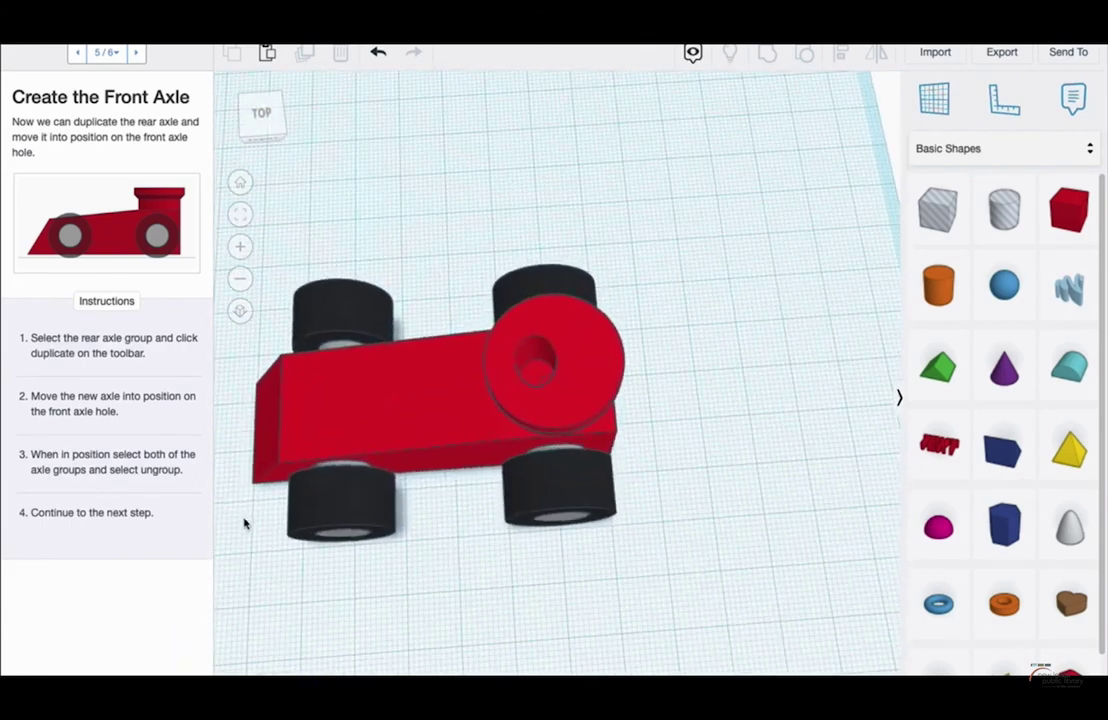
left_click_drag(621, 512, 622, 520)
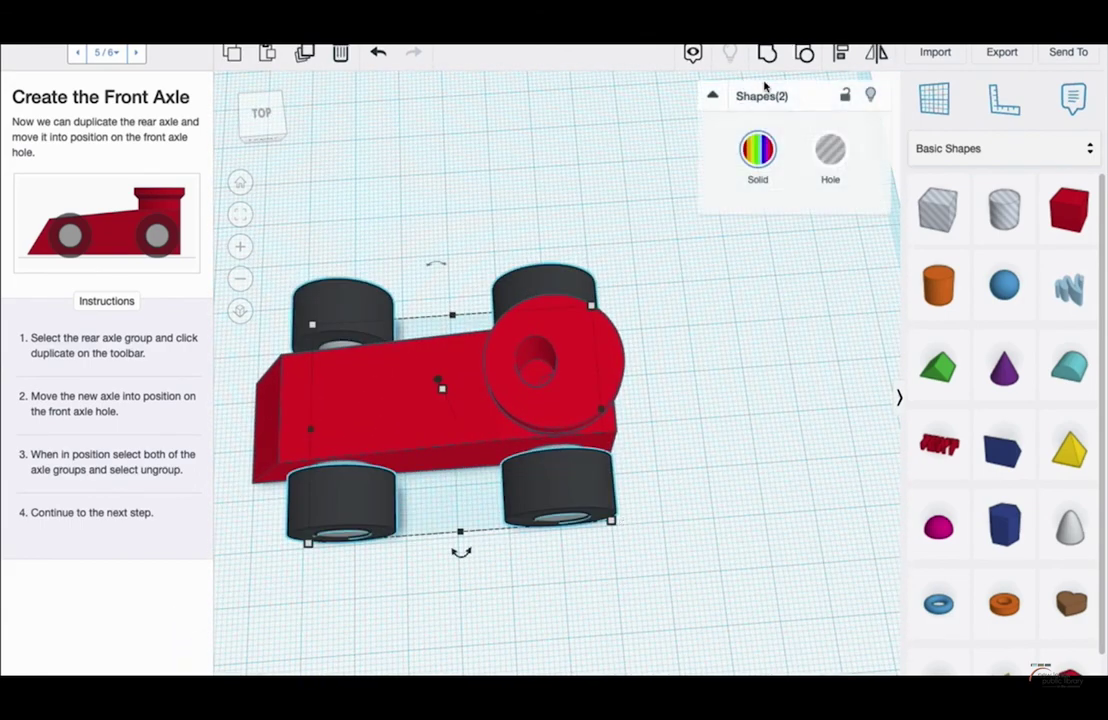
left_click(781, 57)
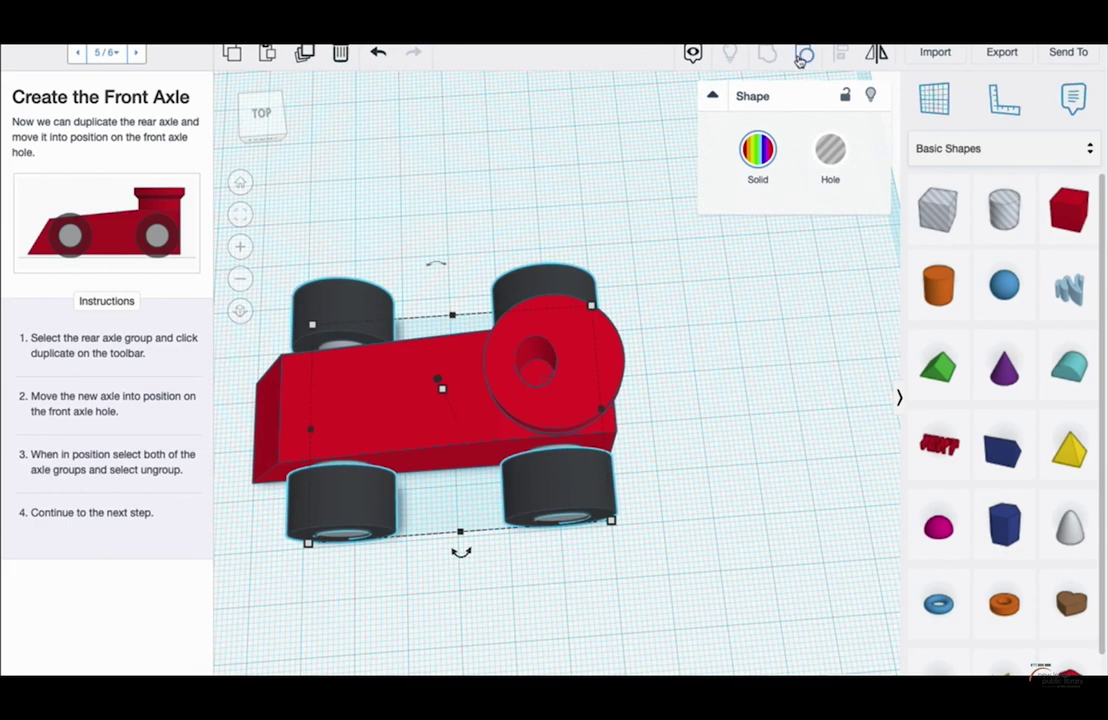
left_click(803, 58)
mouse_move(719, 410)
right_mouse_down()
mouse_move(712, 416)
mouse_move(720, 396)
right_mouse_up()
left_click(720, 396)
left_click(603, 460)
right_click_drag(603, 460, 415, 318)
left_click(343, 307)
left_click(363, 518)
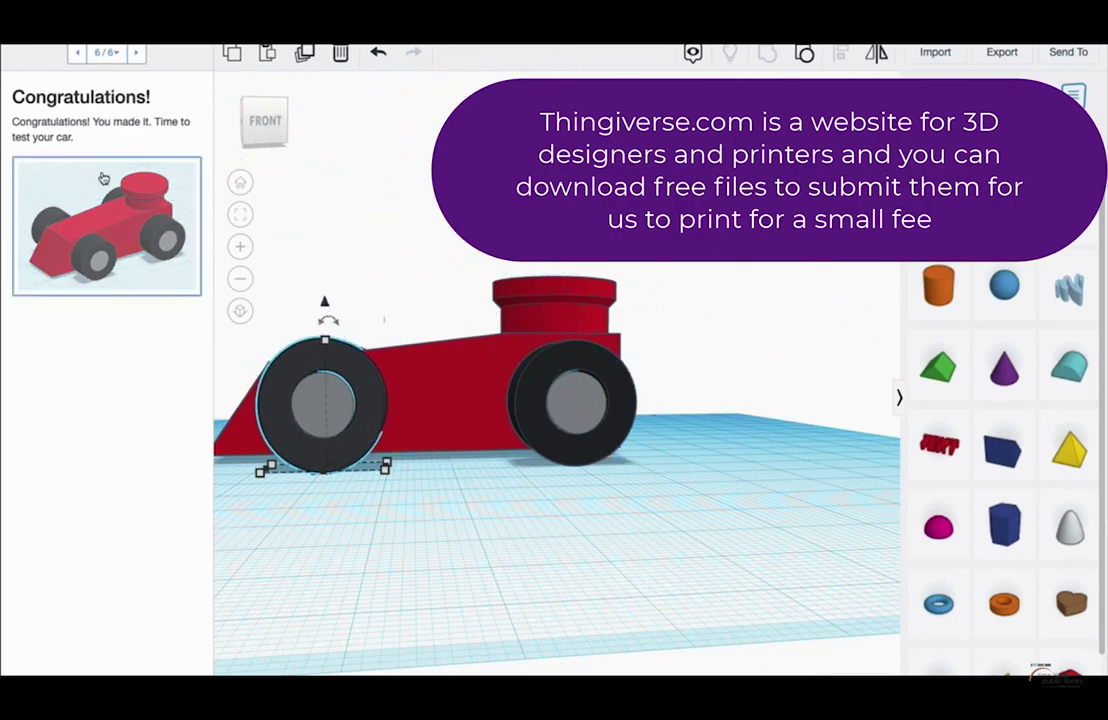
Step: Try adding a text shape on top of the car body
right_click_drag(400, 400, 616, 502)
scroll(680, 510, "down", 3)
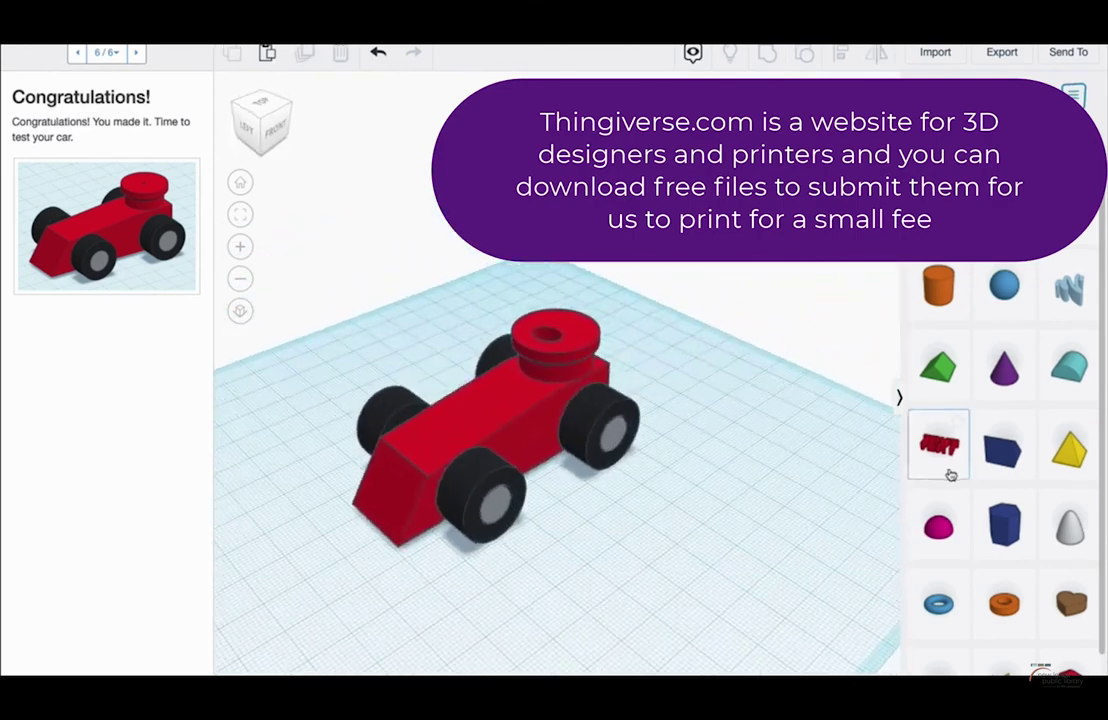
left_click_drag(946, 466, 470, 368)
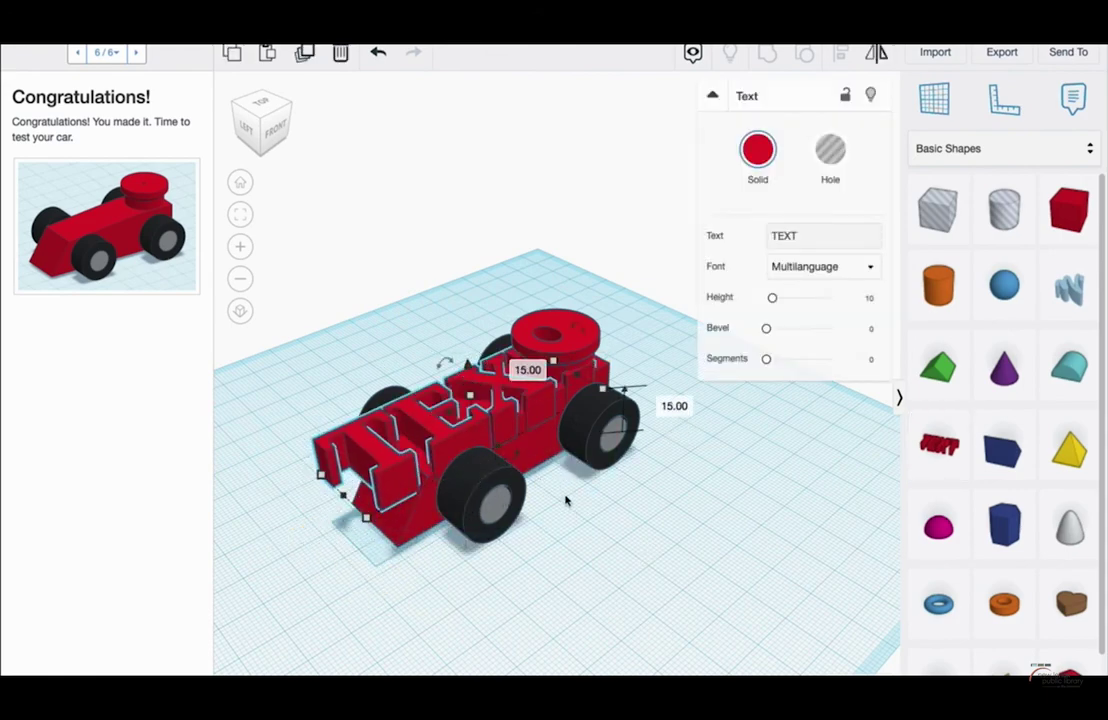
right_click_drag(566, 502, 571, 393)
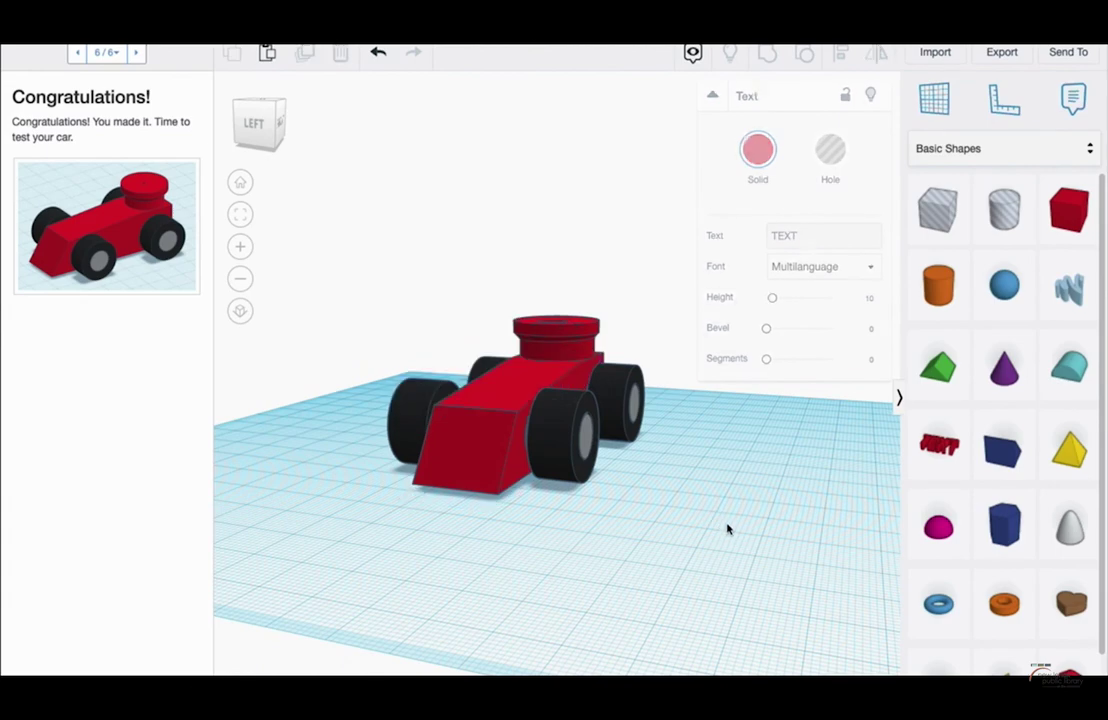
left_click(745, 527)
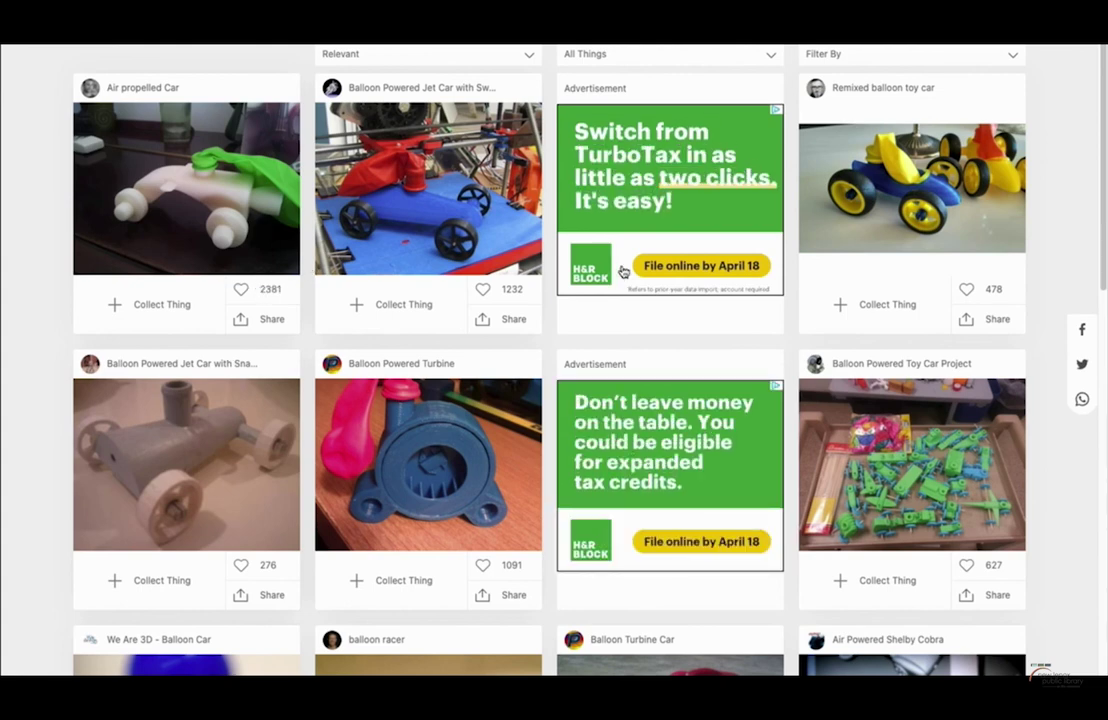
Step: Switch to Thingiverse and browse the balloon-powered car models
scroll(630, 260, "down", 2)
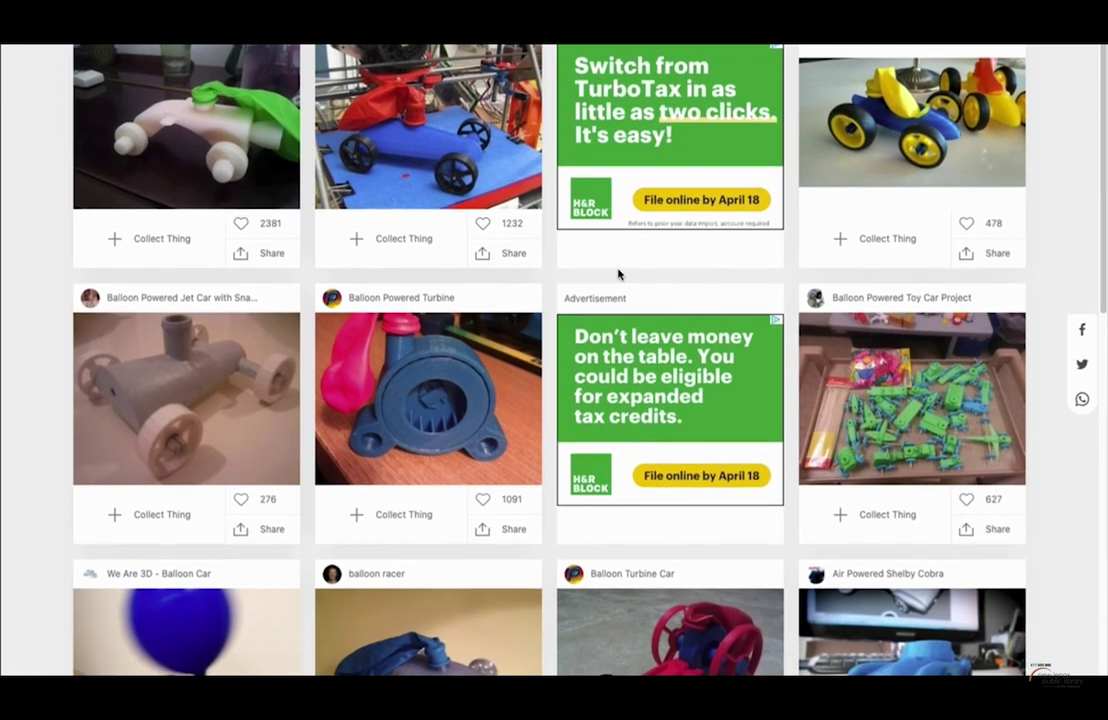
scroll(618, 272, "down", 5)
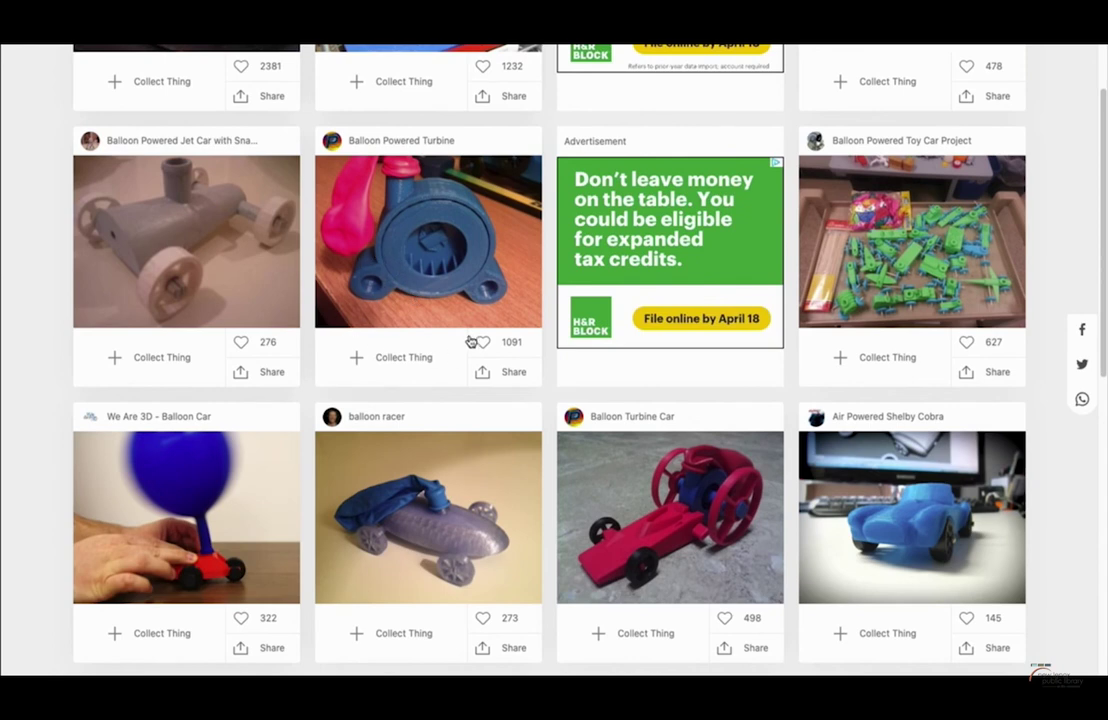
scroll(413, 424, "down", 5)
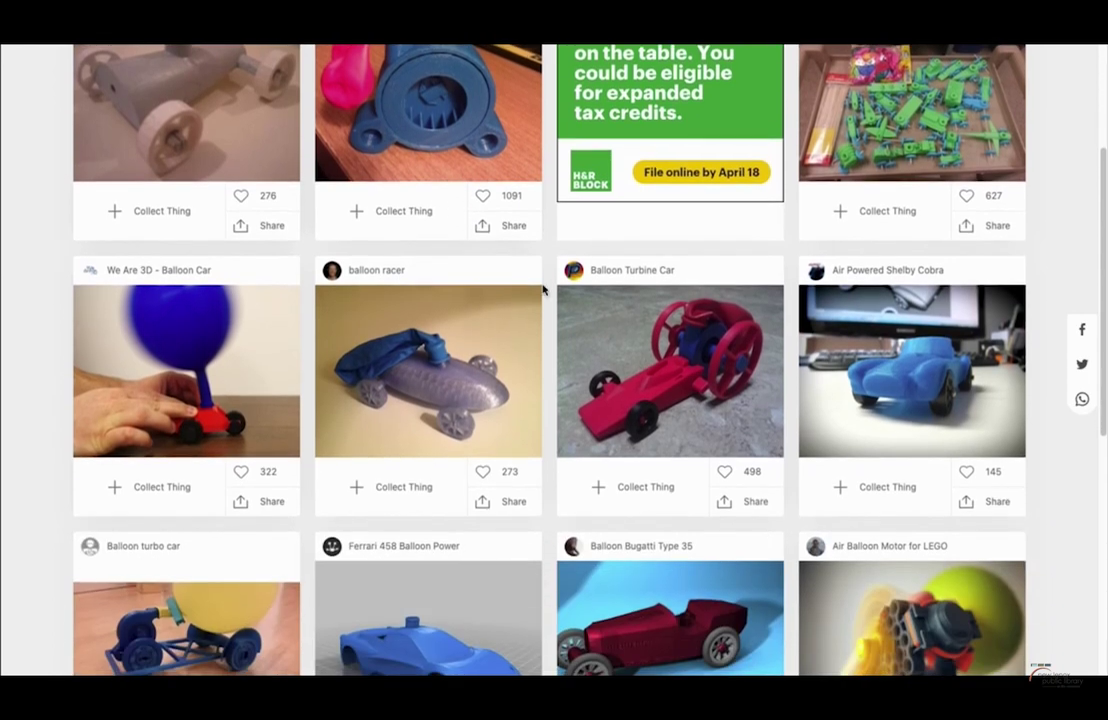
Step: Look through the rest of the balloon car listings for design ideas and open the Balloon Powered Toy Car Project
scroll(668, 281, "down", 10)
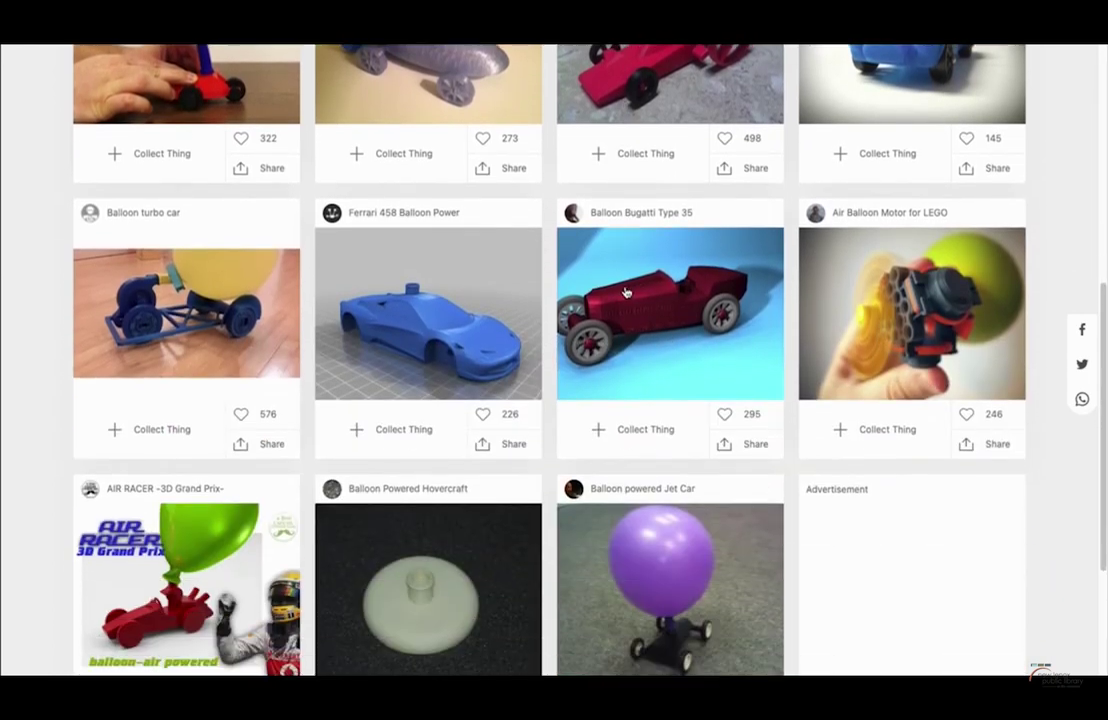
scroll(668, 281, "down", 8)
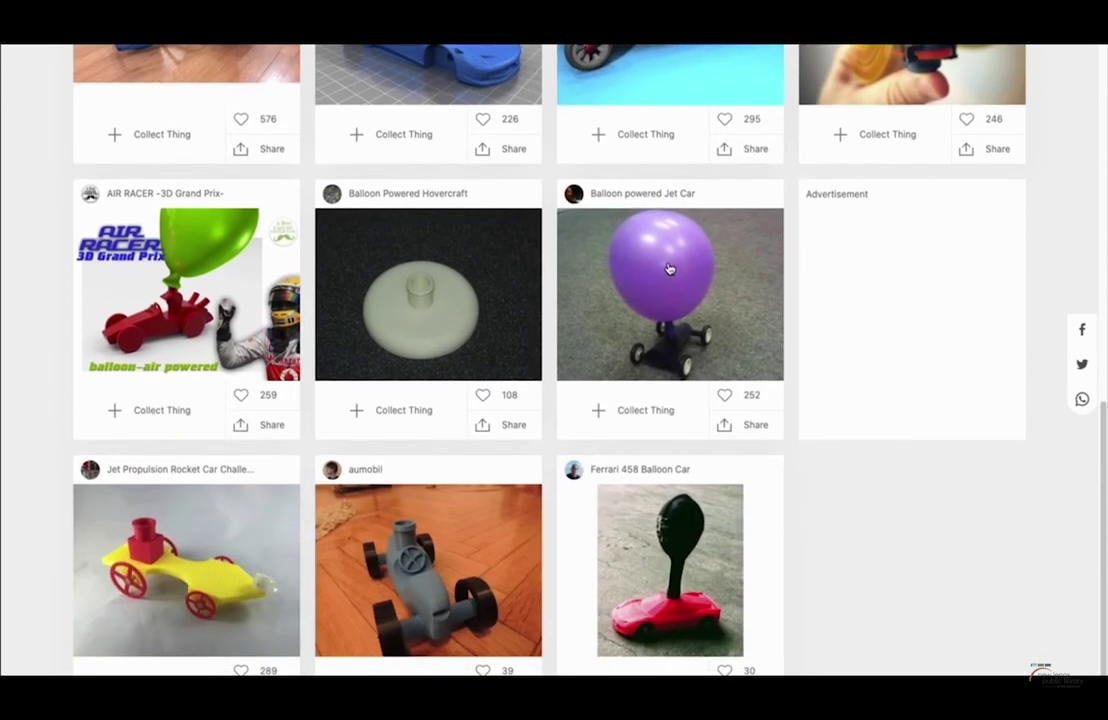
scroll(669, 270, "down", 2)
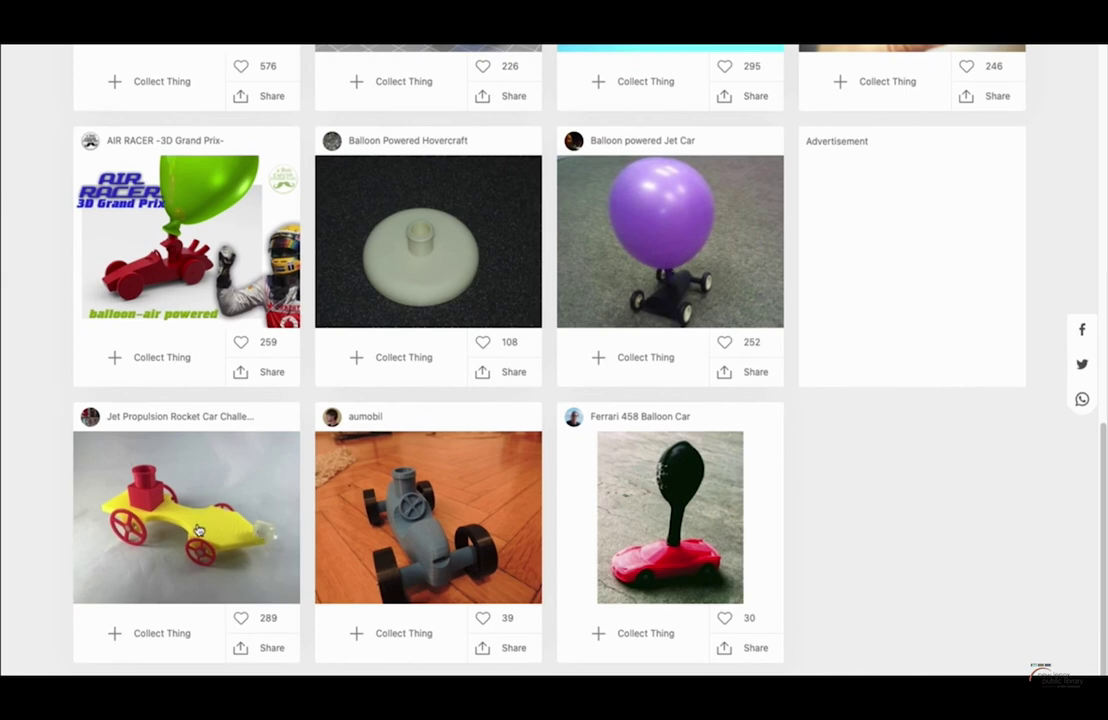
scroll(307, 327, "up", 3)
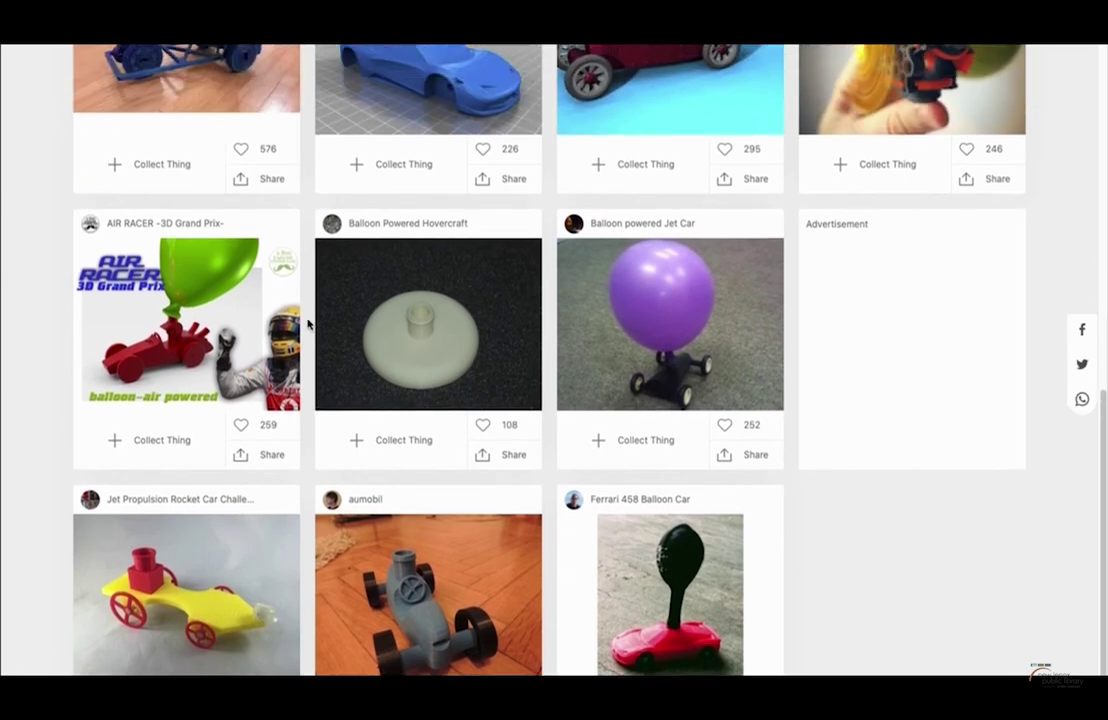
scroll(487, 278, "up", 3)
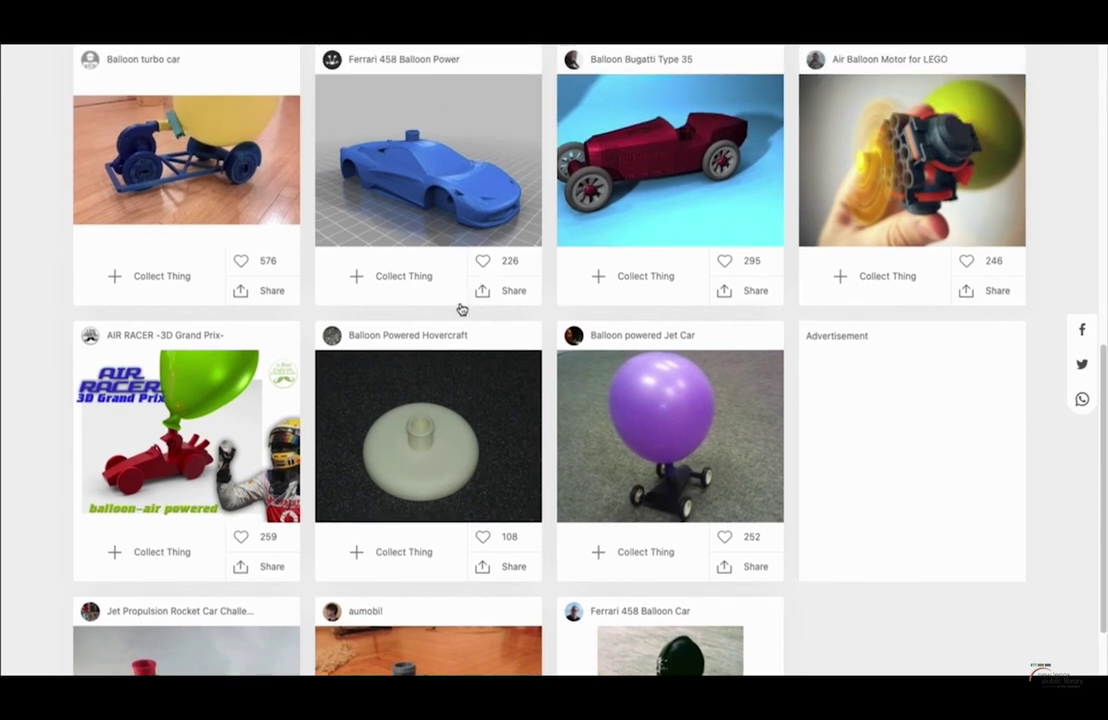
scroll(461, 309, "up", 9)
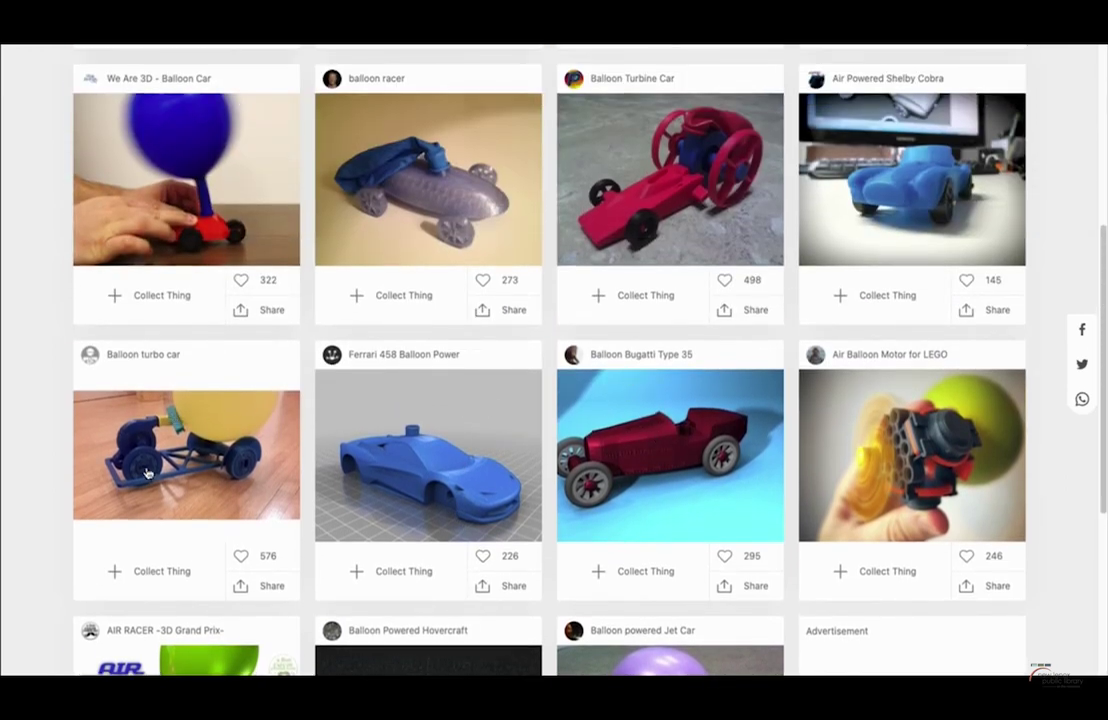
scroll(492, 215, "up", 13)
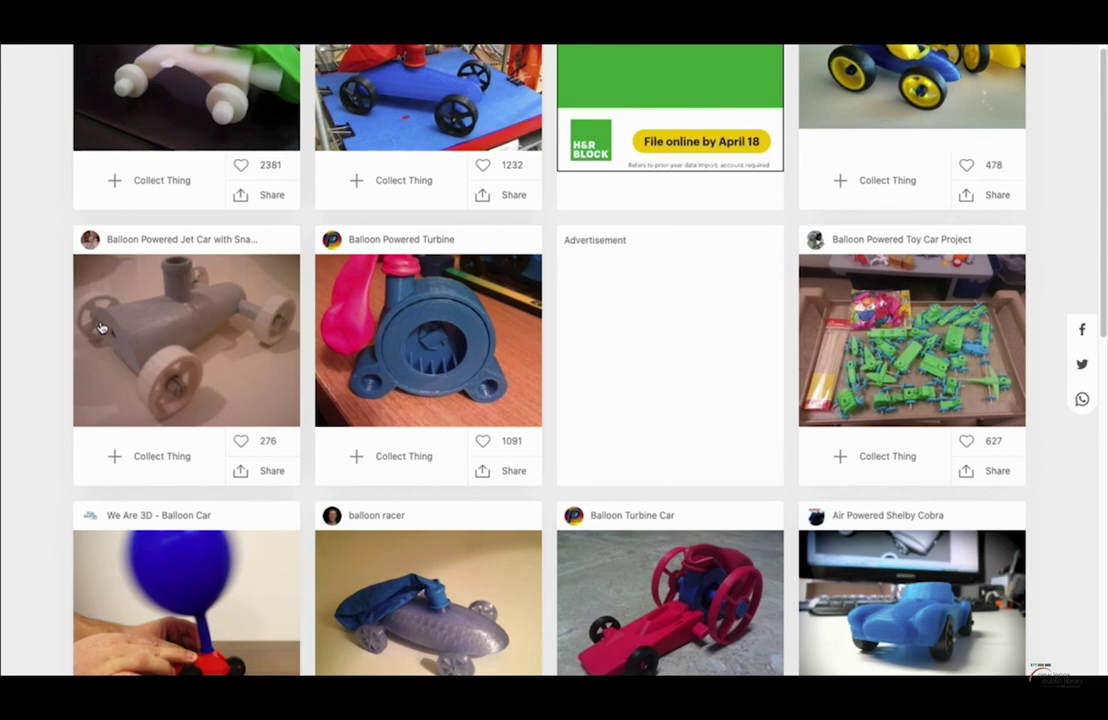
scroll(695, 225, "up", 3)
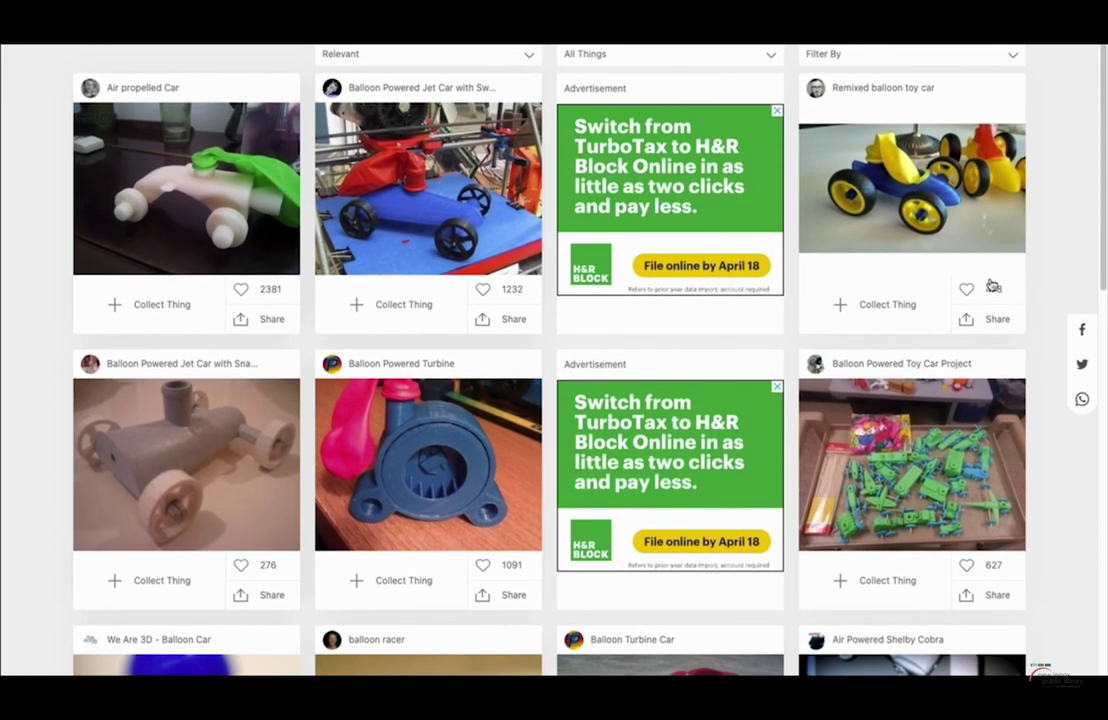
scroll(960, 272, "down", 5)
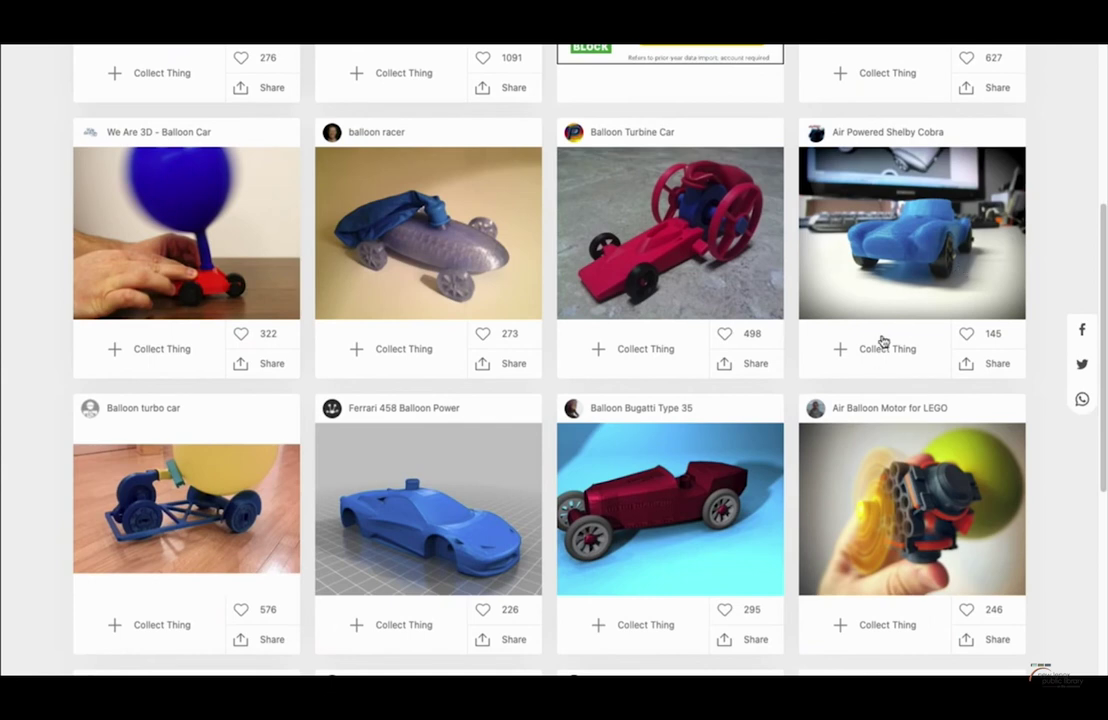
scroll(883, 342, "down", 3)
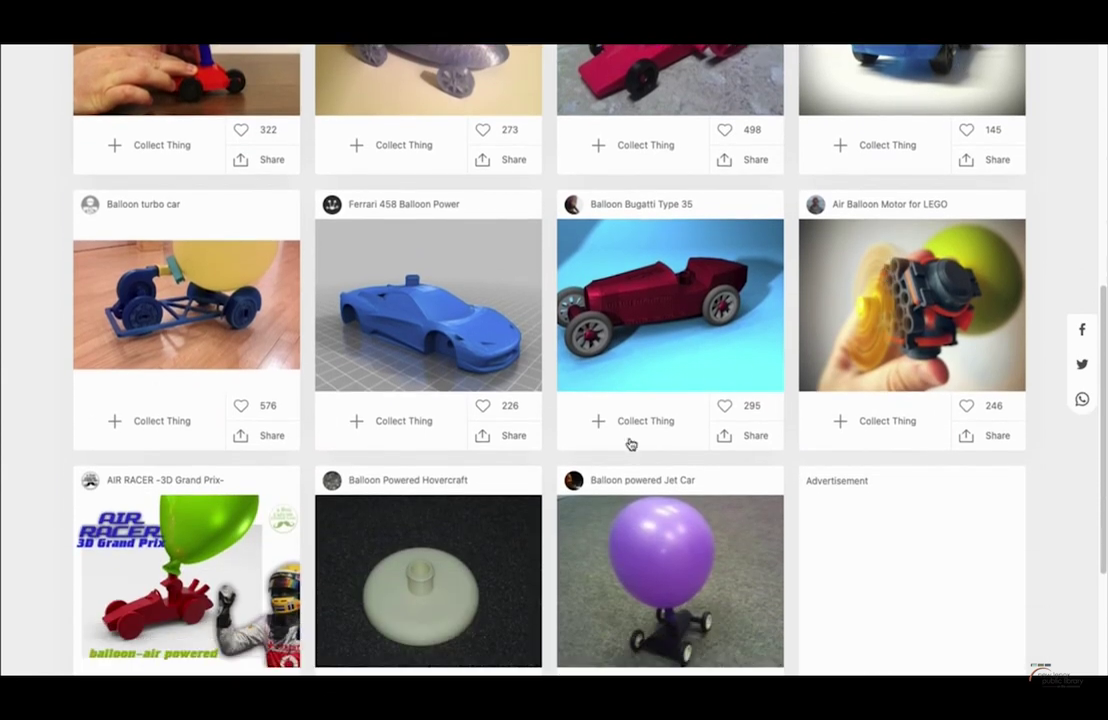
scroll(684, 420, "up", 1)
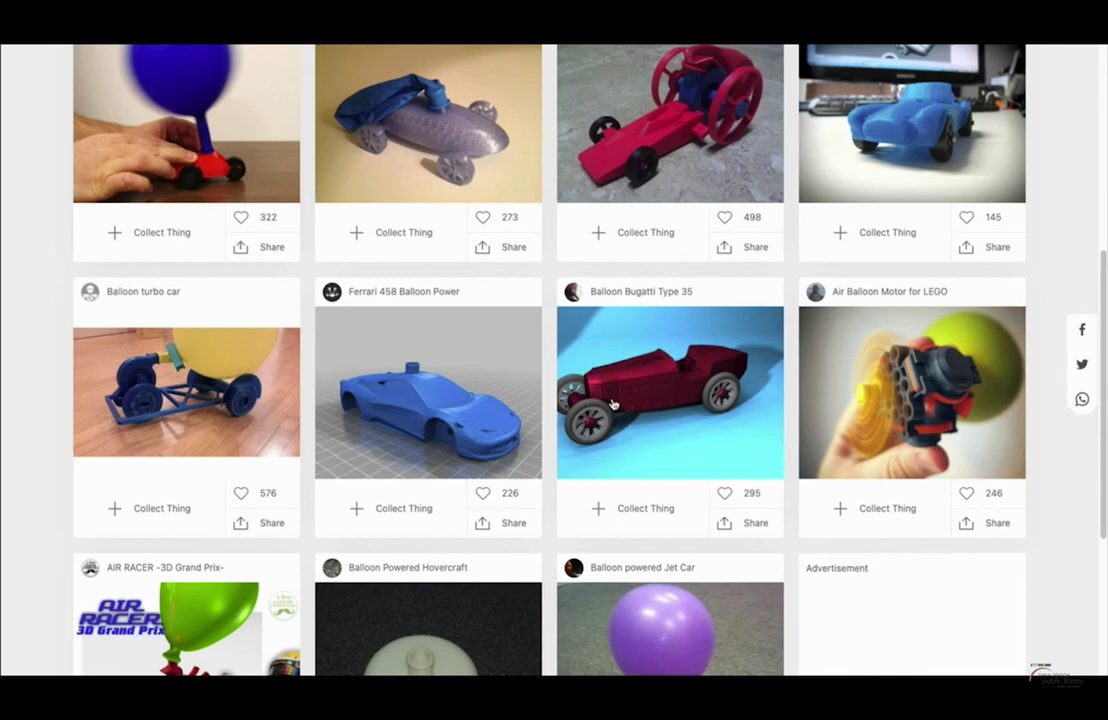
scroll(612, 403, "up", 5)
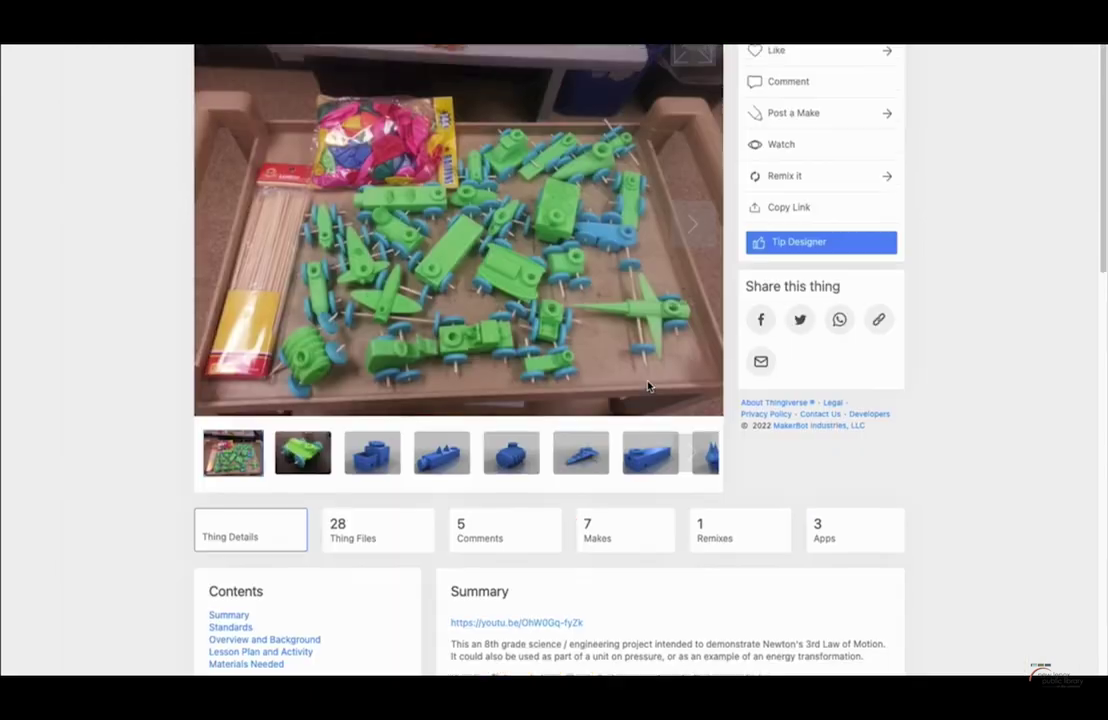
Step: Examine the photos and car body renders in the Balloon Powered Toy Car Project's image gallery
scroll(648, 386, "down", 1)
left_click(303, 410)
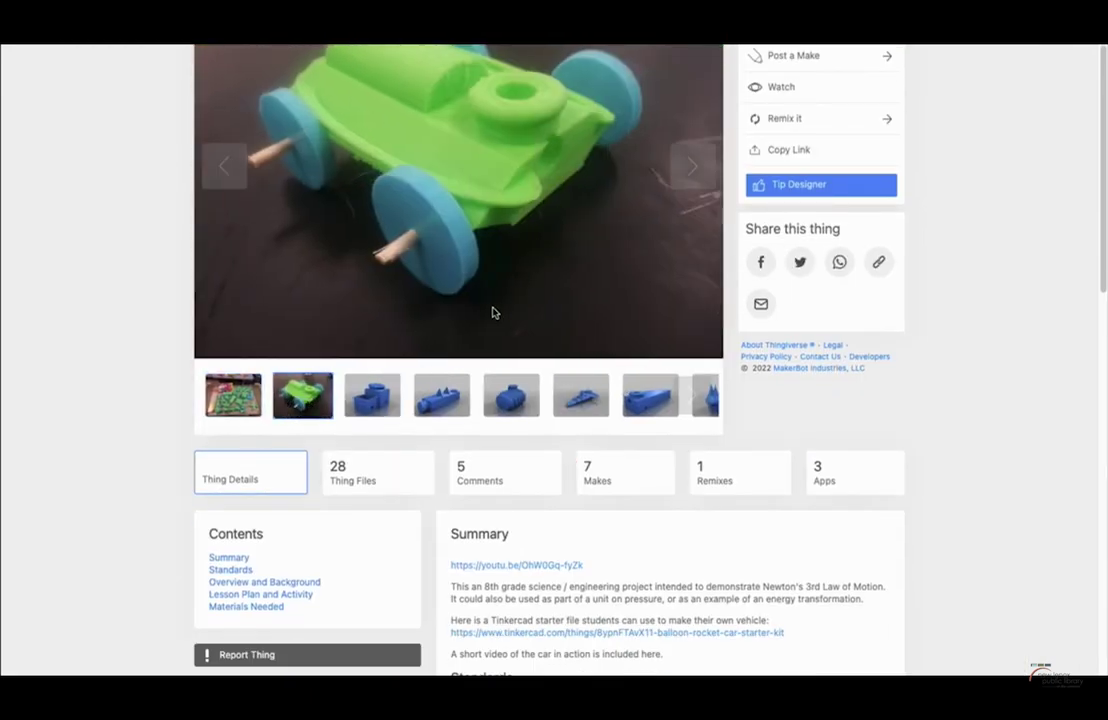
left_click(362, 403)
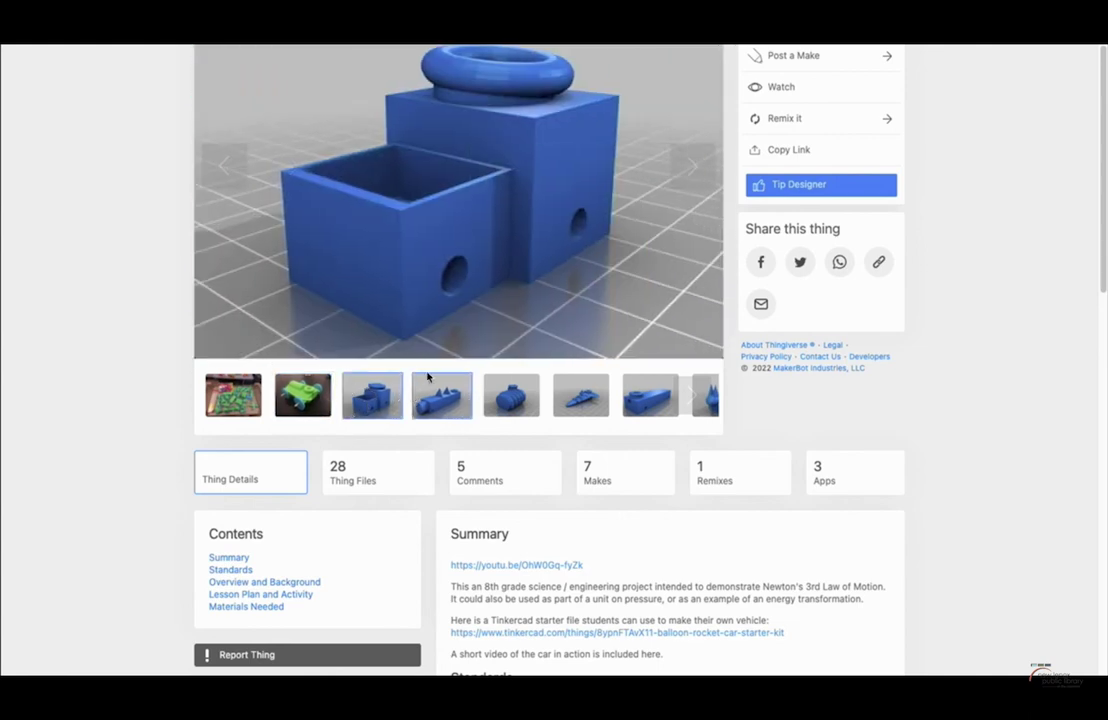
left_click(430, 380)
left_click(505, 394)
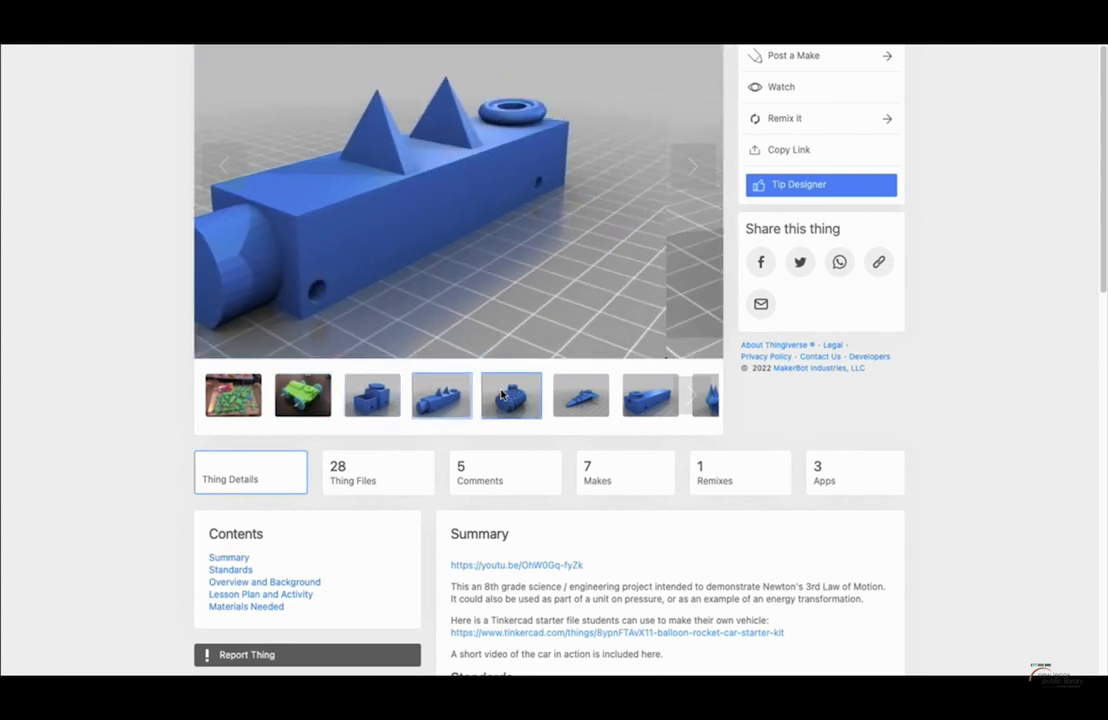
left_click(557, 398)
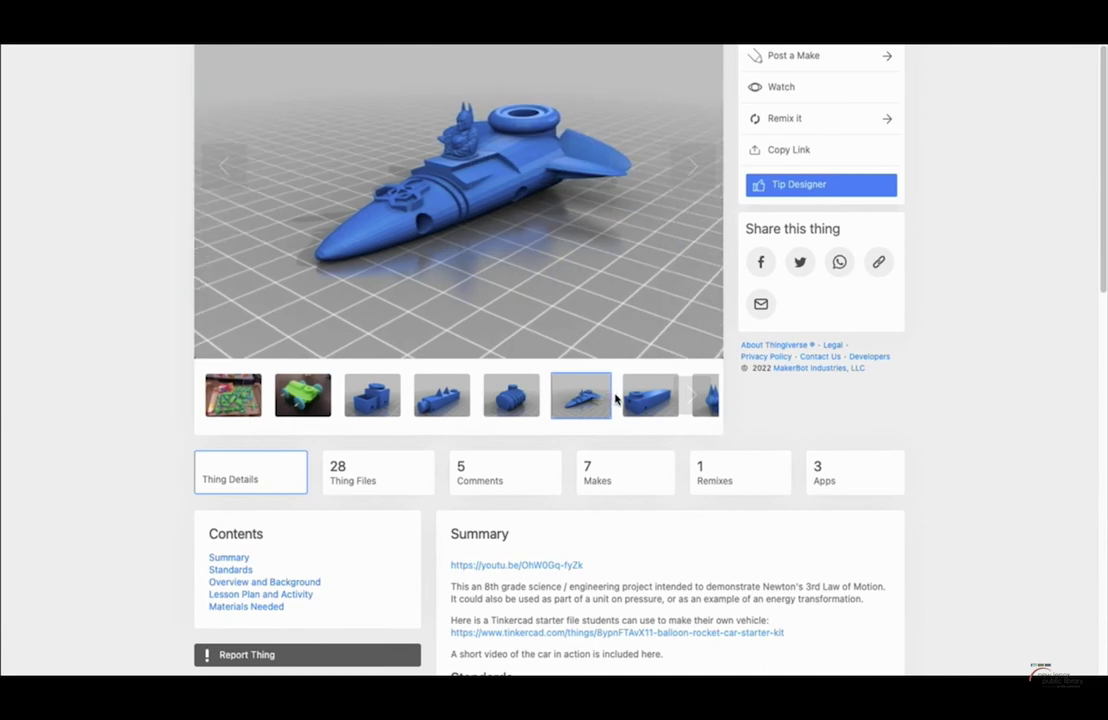
left_click(648, 395)
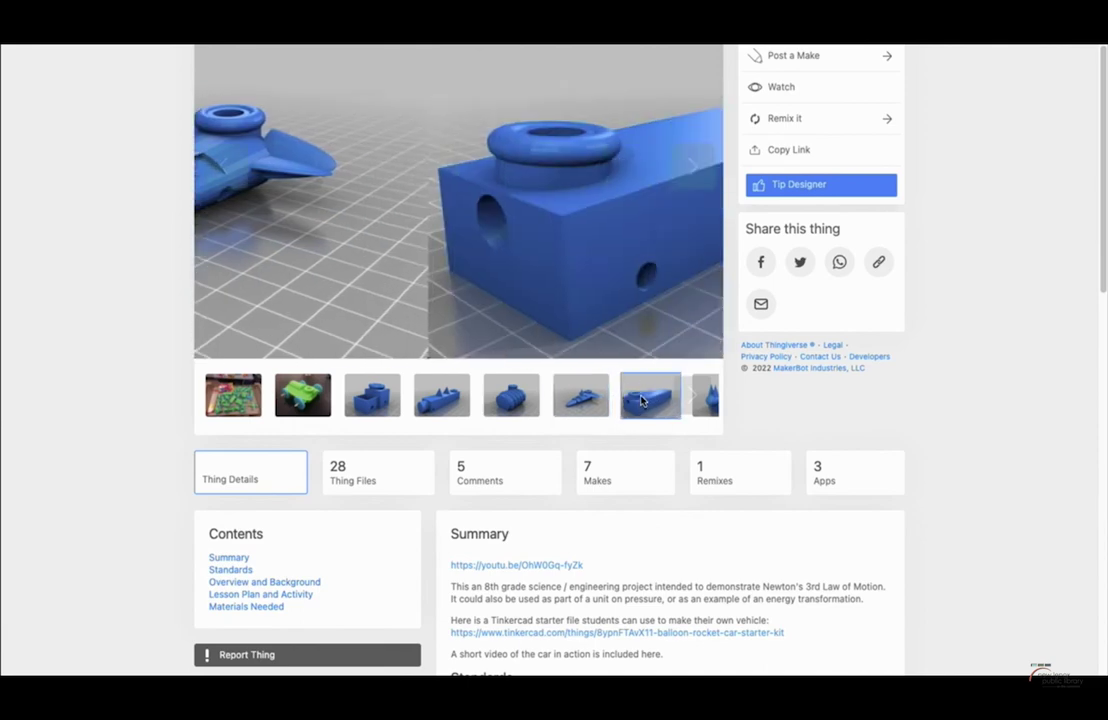
left_click(689, 402)
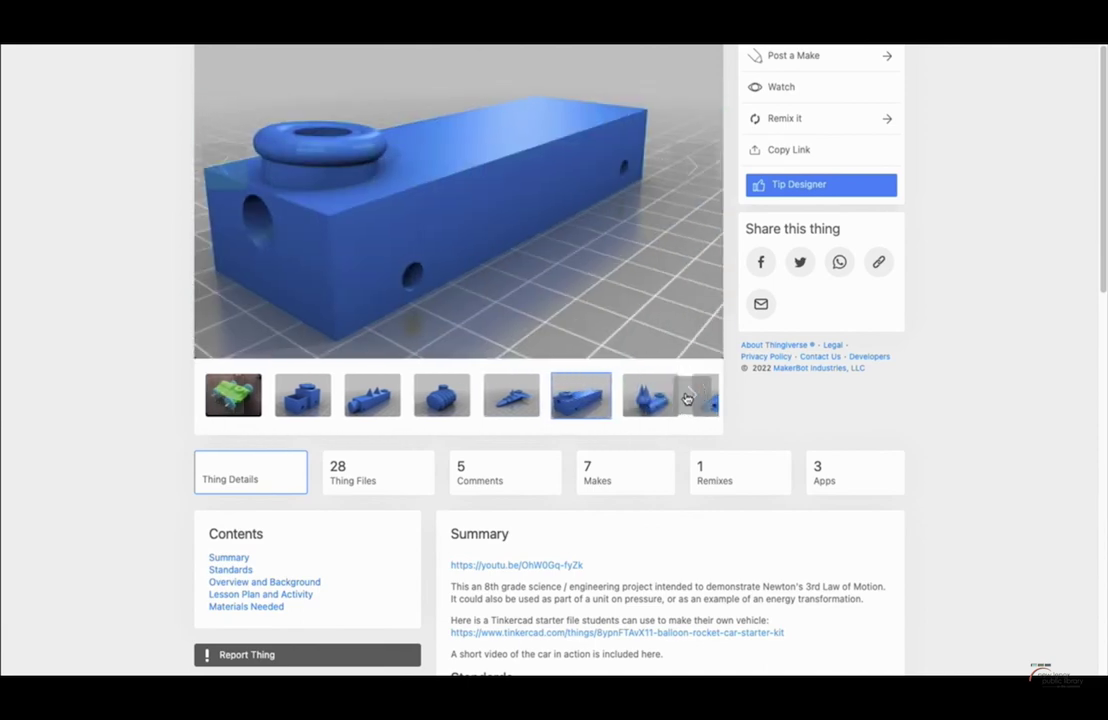
left_click(686, 395)
left_click(686, 395)
left_click(686, 395)
left_click(569, 414)
left_click(512, 410)
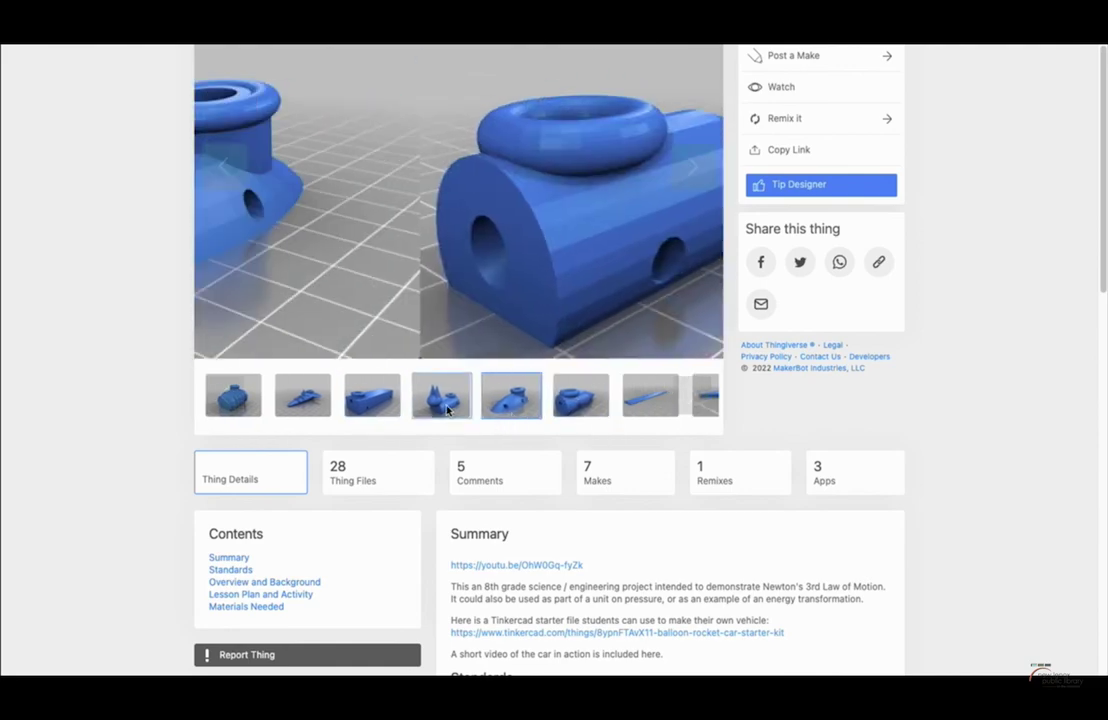
left_click(456, 408)
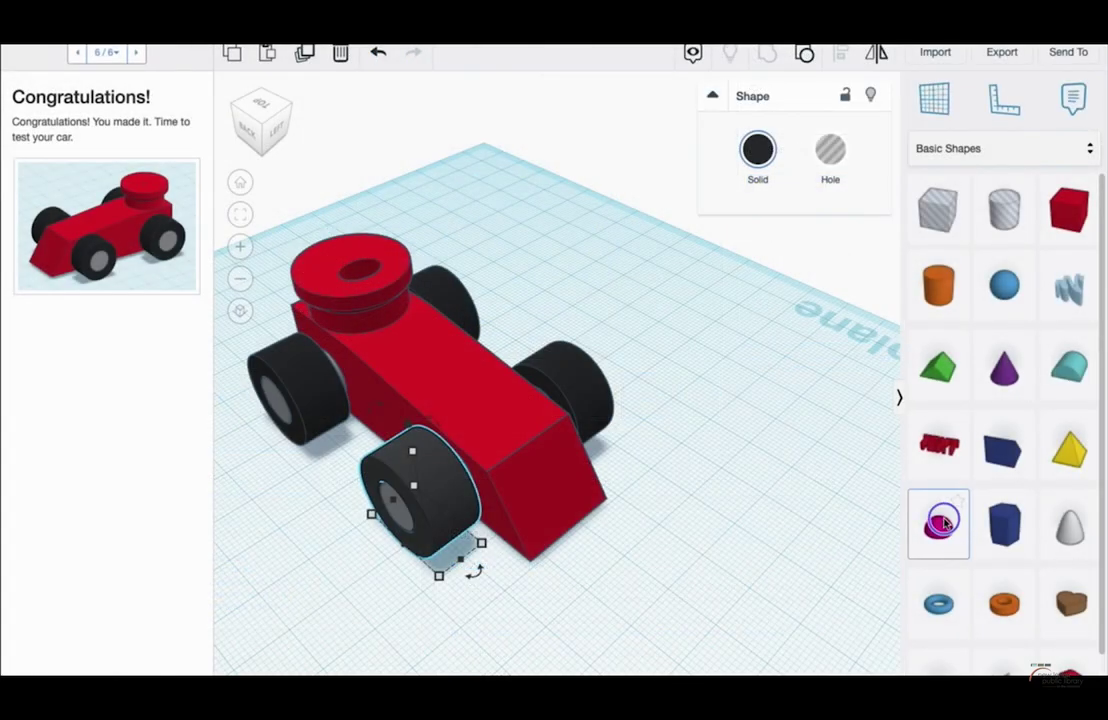
Step: Switch back to Tinkercad and try adding a half sphere shape to the balloon car design
right_click(944, 521)
left_click(726, 482)
right_click_drag(723, 488, 450, 440)
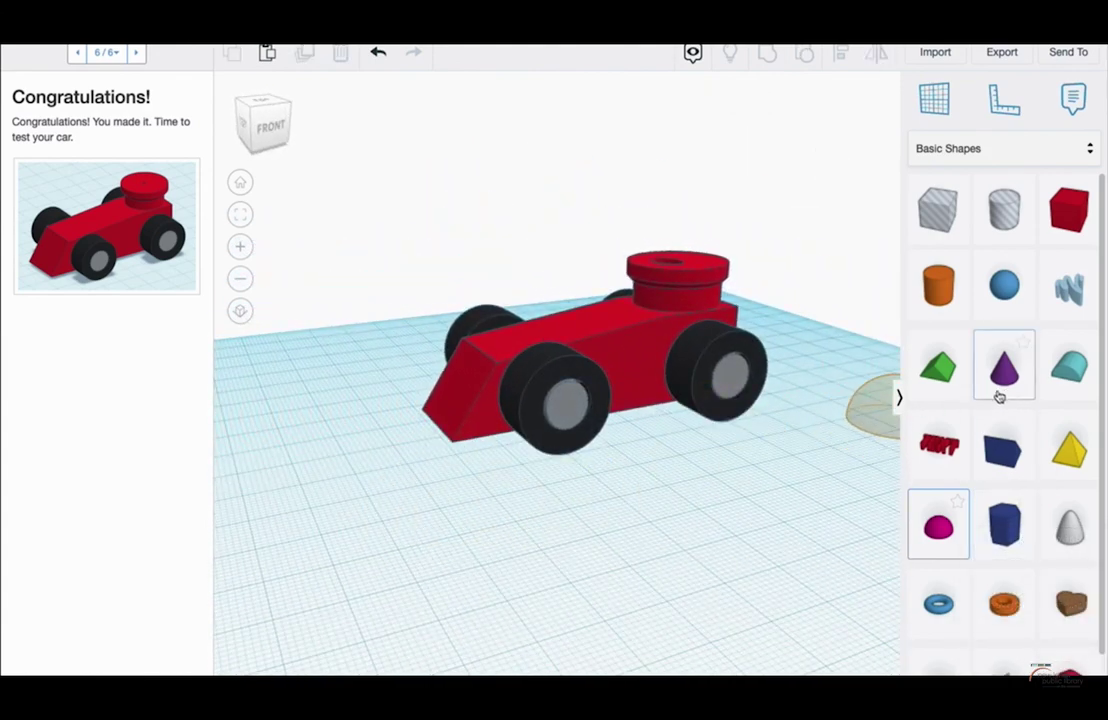
left_click(849, 405)
key("Delete")
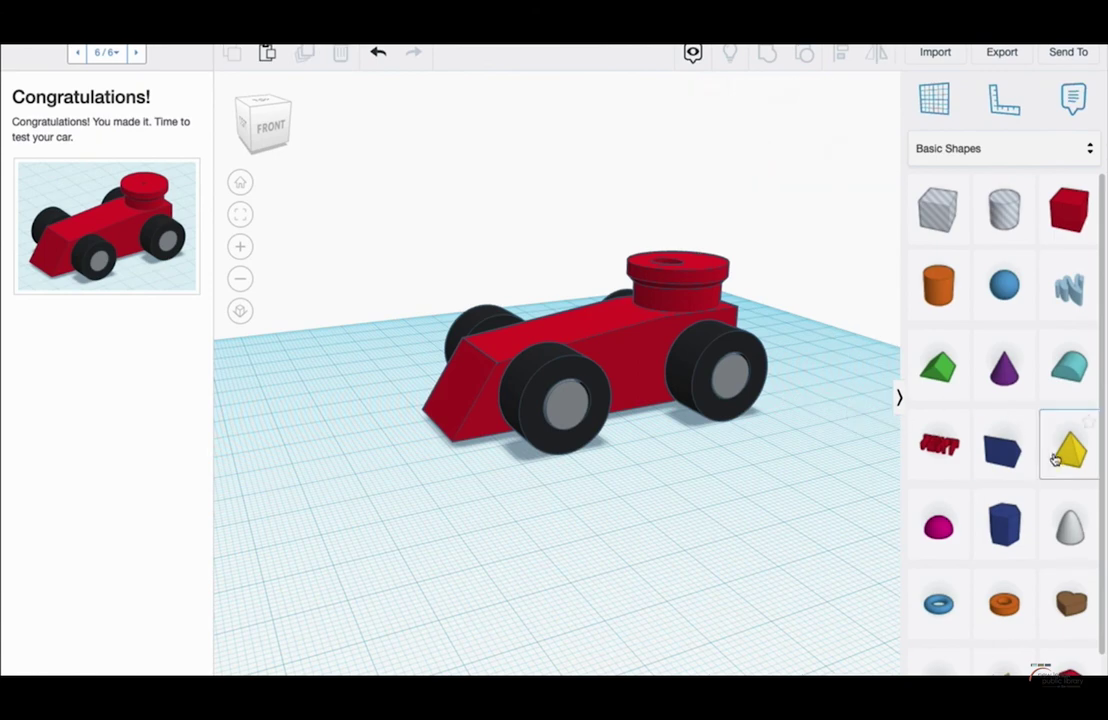
scroll(1049, 453, "down", 2)
scroll(1046, 438, "up", 2)
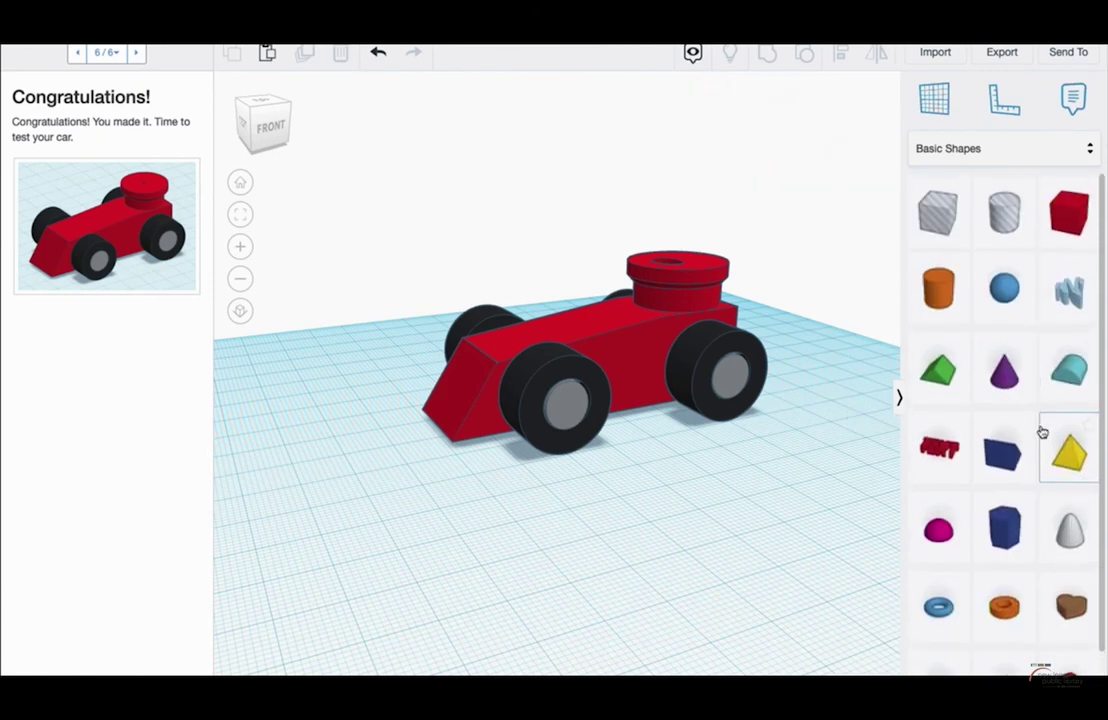